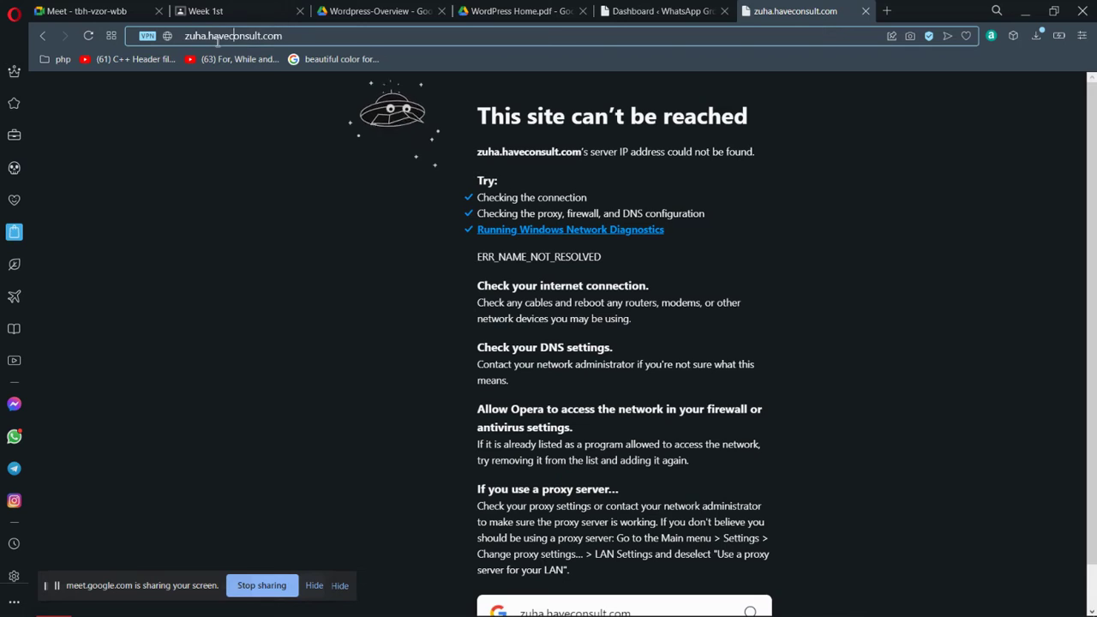
# - Turn off the browser VPN and reload the unreachable haveconsult.com subdomain
pyautogui.tripleClick(213, 40)
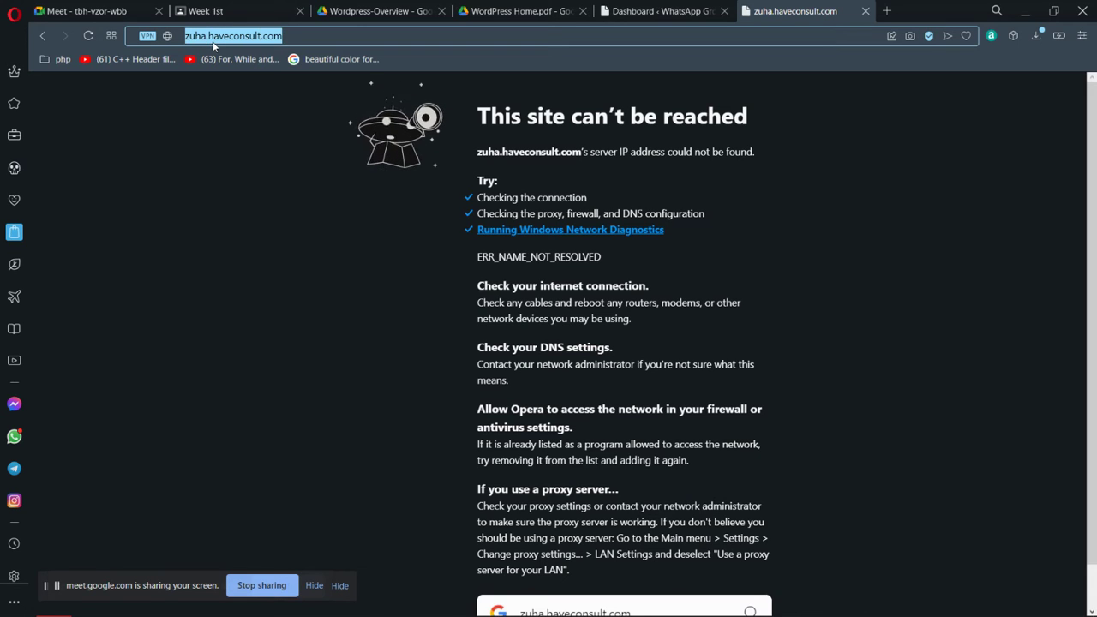
pyautogui.click(147, 35)
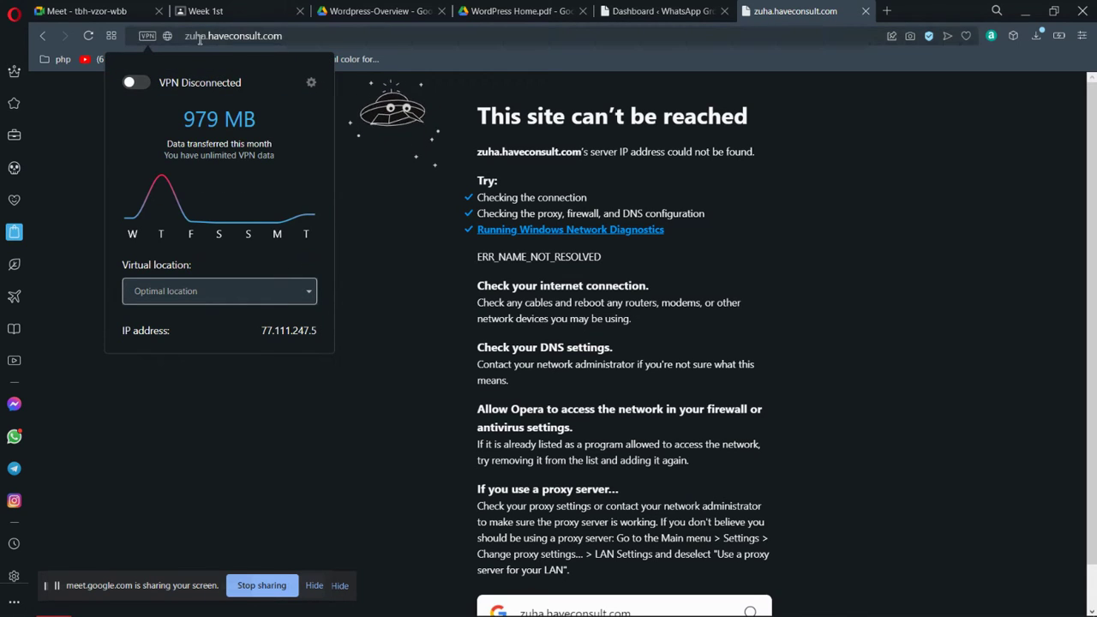
pyautogui.click(293, 36)
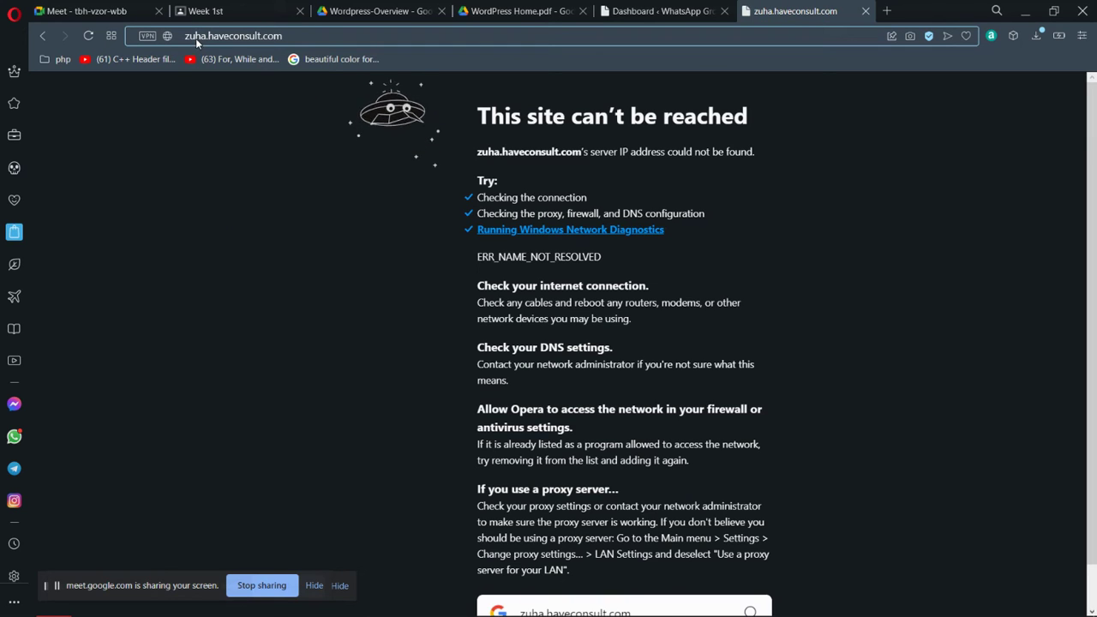
pyautogui.press('Return')
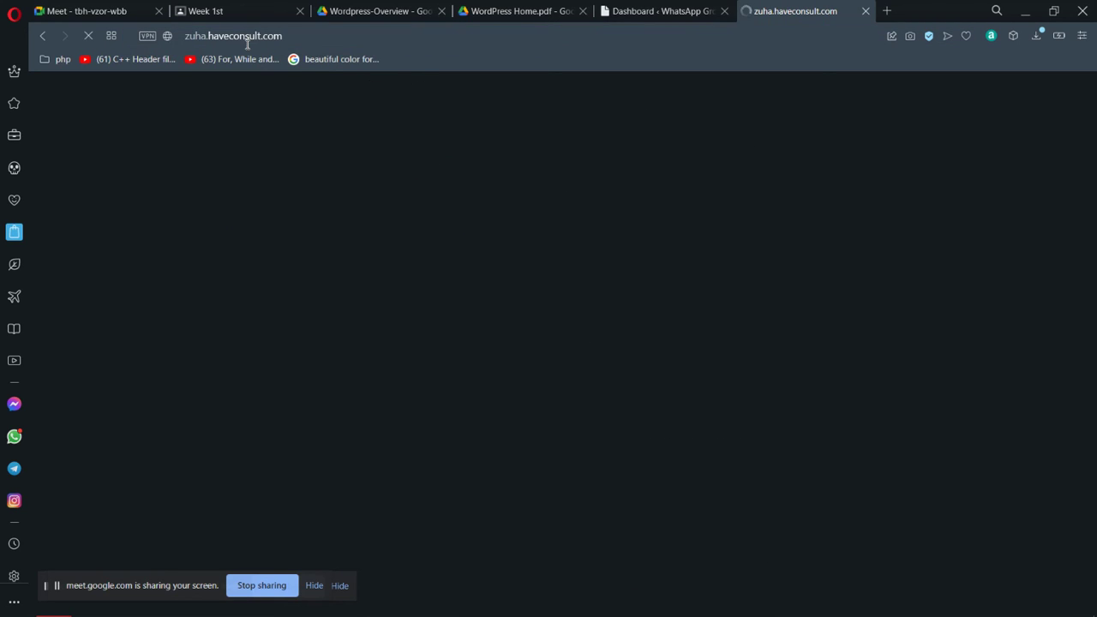
# - Re-enter the subdomain name in the haveconsult.com address and try to load the site again
pyautogui.click(247, 41)
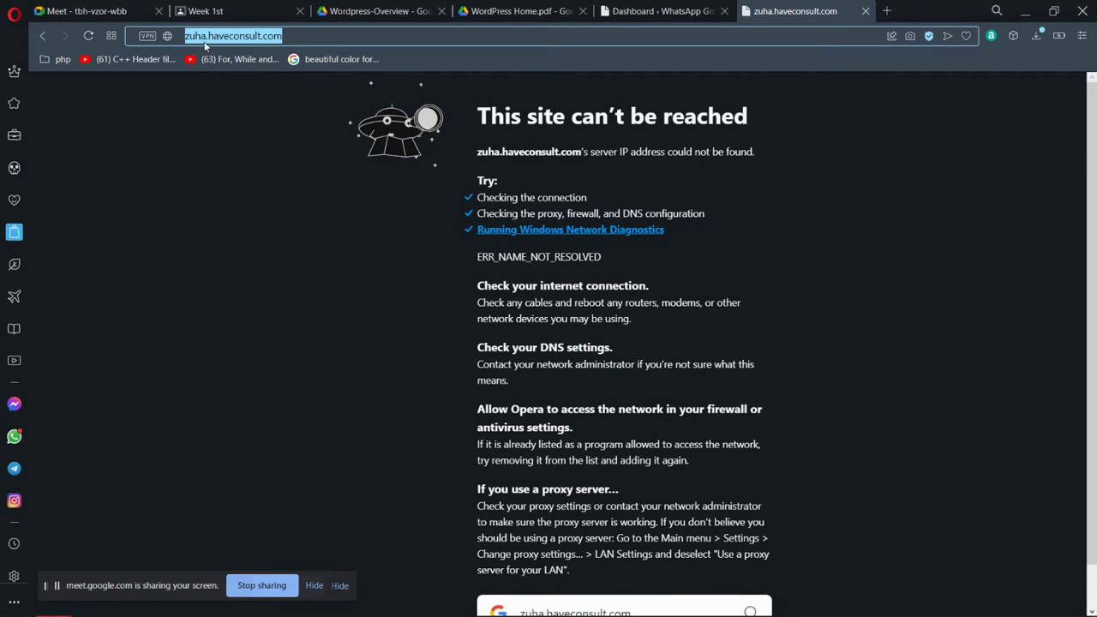
pyautogui.click(206, 36)
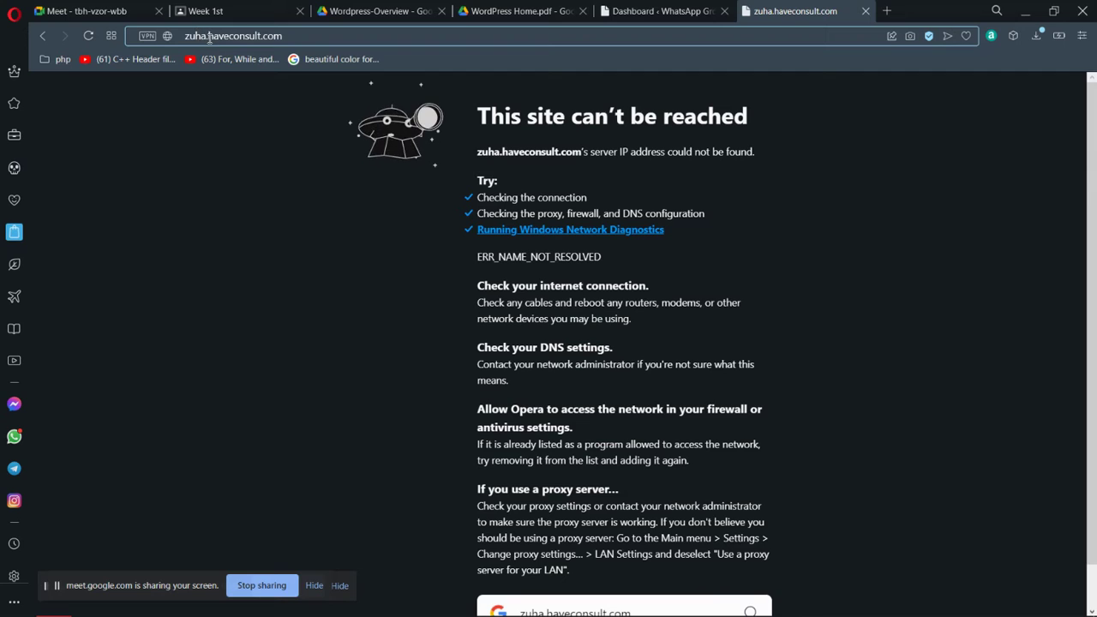
pyautogui.doubleClick(208, 36)
pyautogui.press('BackSpace')
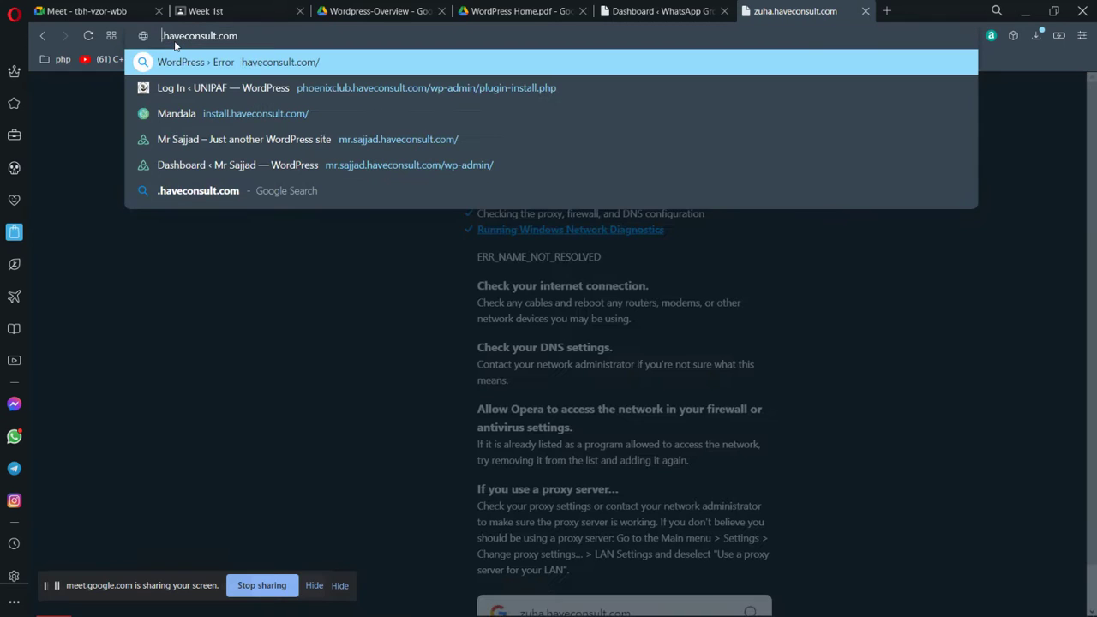
pyautogui.write('zuha')
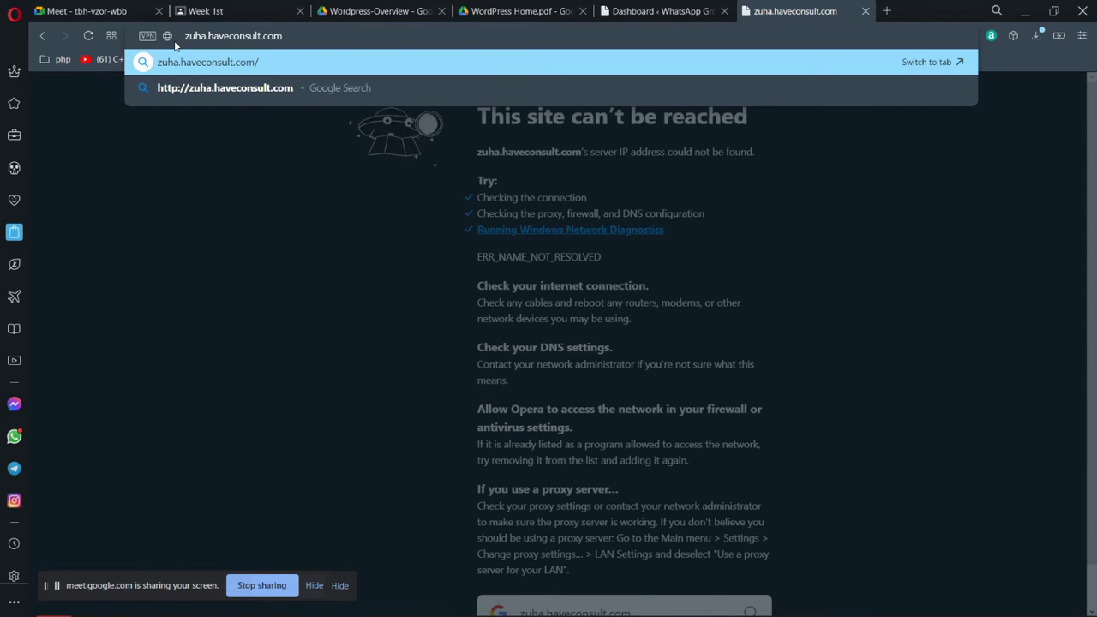
pyautogui.press('Return')
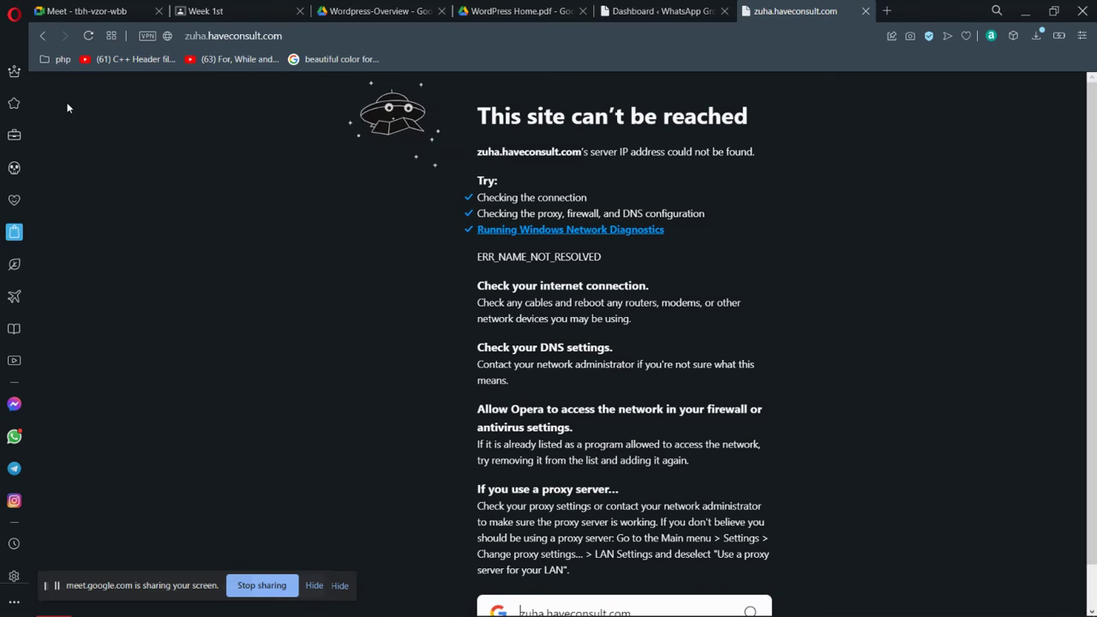
# - Open the content writer's WhatsApp chat and follow the shared WordPress wp-admin link
pyautogui.click(15, 435)
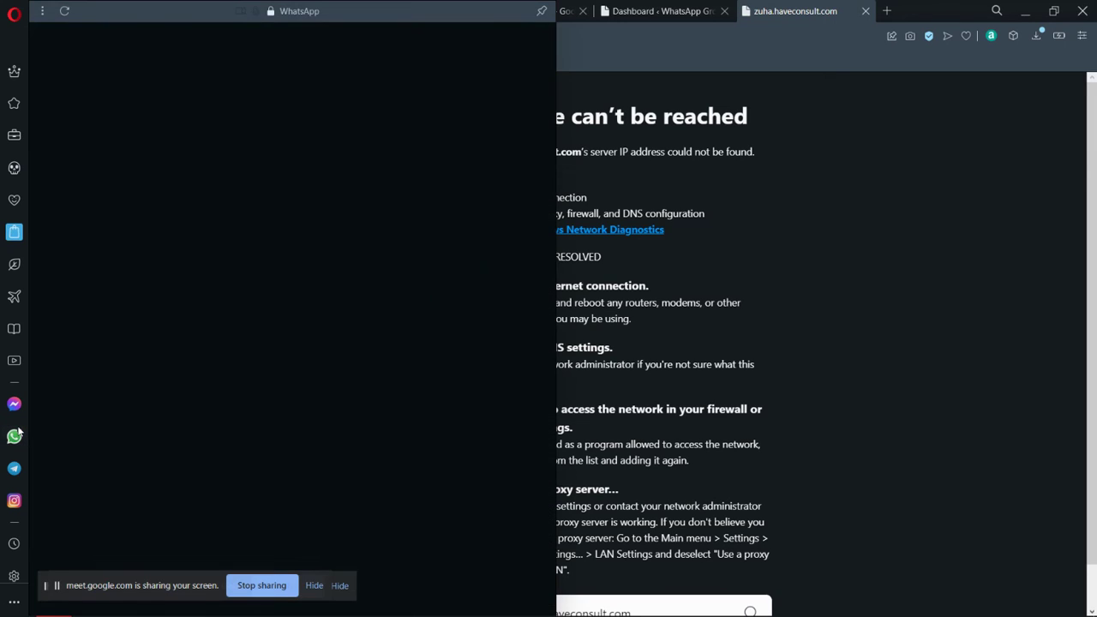
pyautogui.click(171, 185)
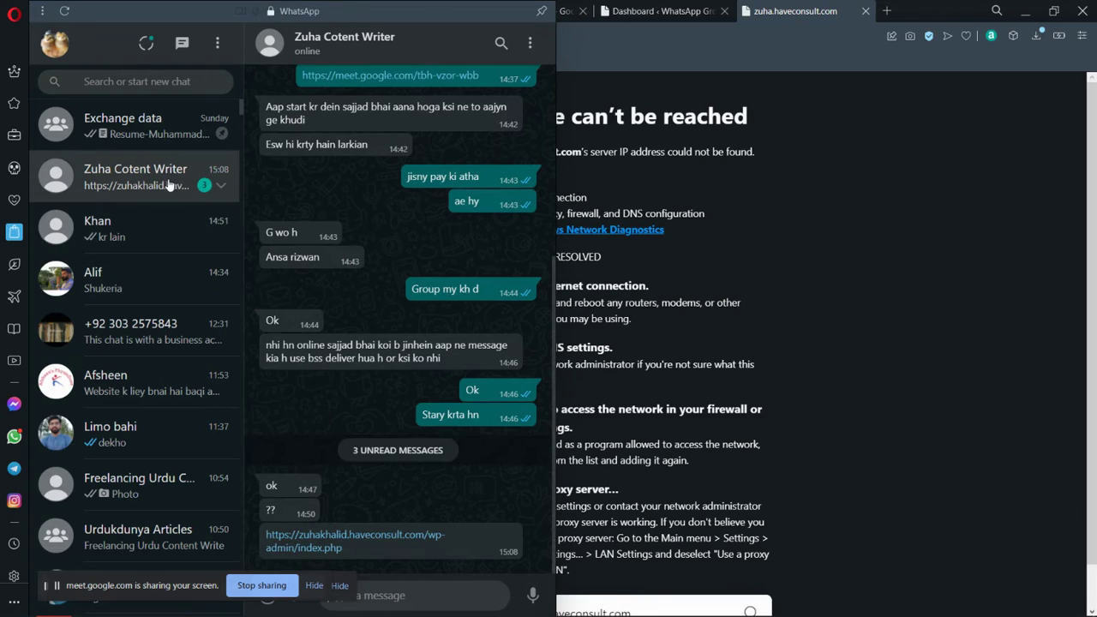
pyautogui.click(353, 538)
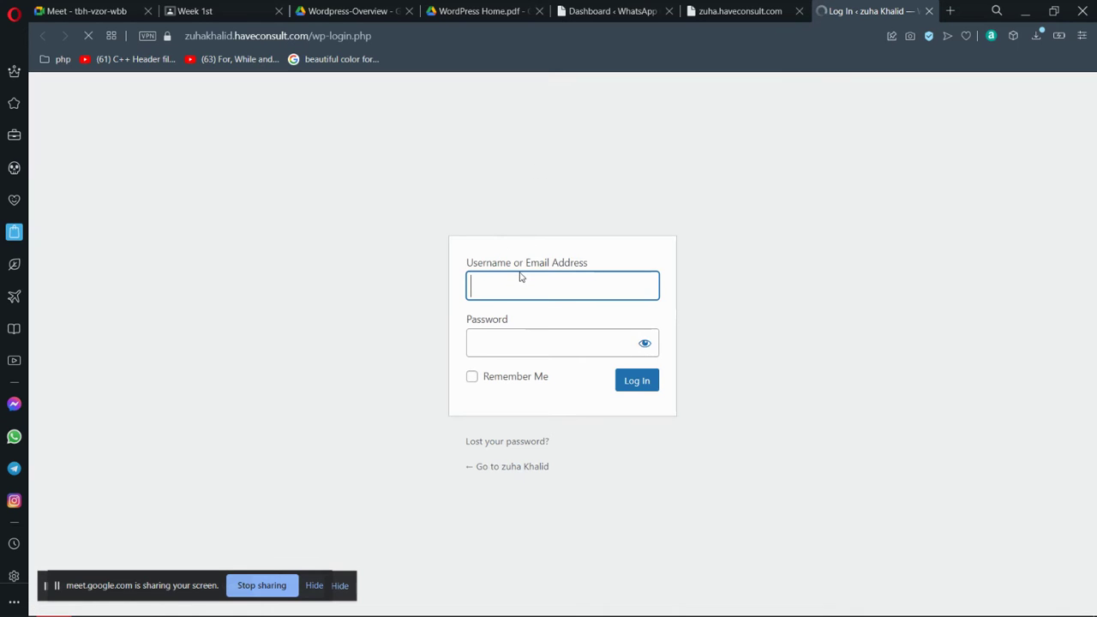
# - Enter the account username and password in the WordPress login form
pyautogui.write('Zuha')
pyautogui.click(496, 335)
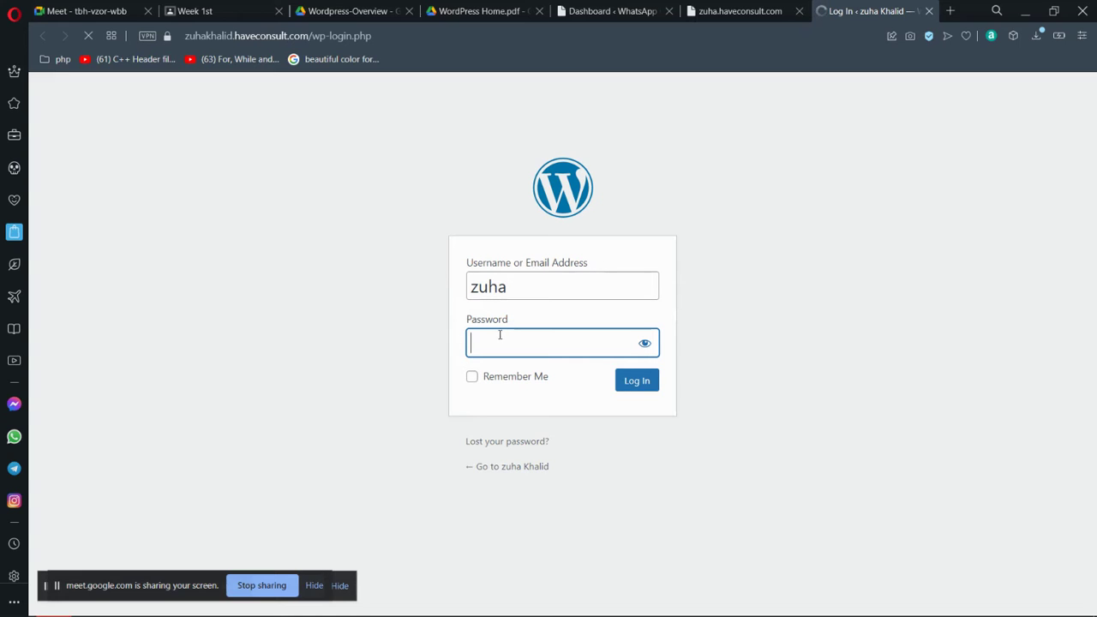
pyautogui.write('****')
# - Replace the login password with the account password copied from the WhatsApp chat, enable Remember Me and log in
pyautogui.click(24, 442)
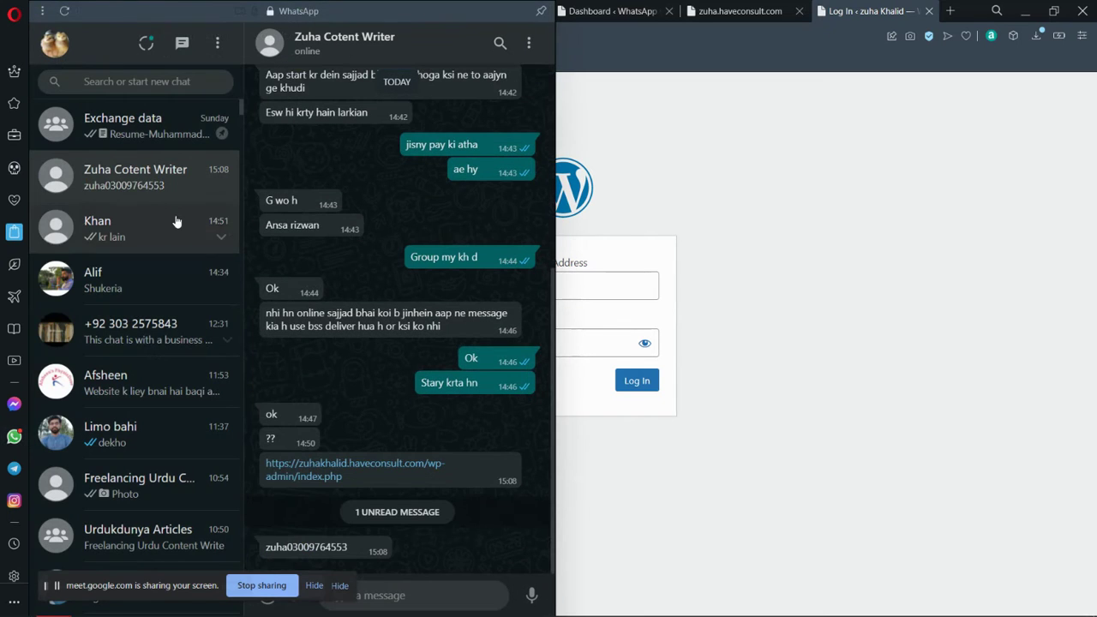
pyautogui.doubleClick(330, 548)
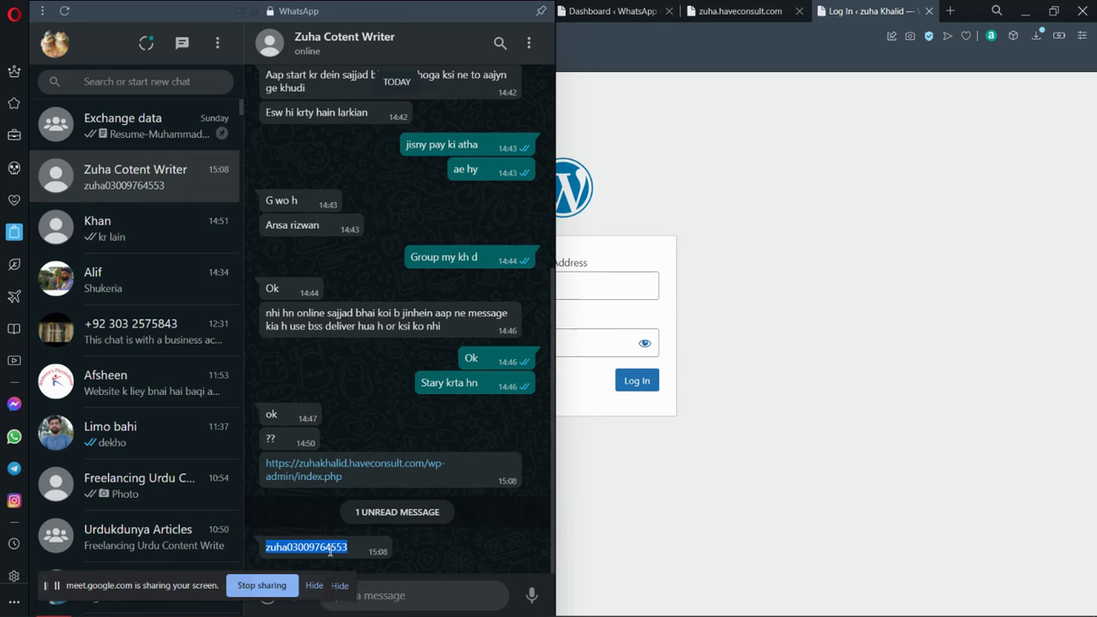
pyautogui.click(699, 311)
pyautogui.doubleClick(570, 342)
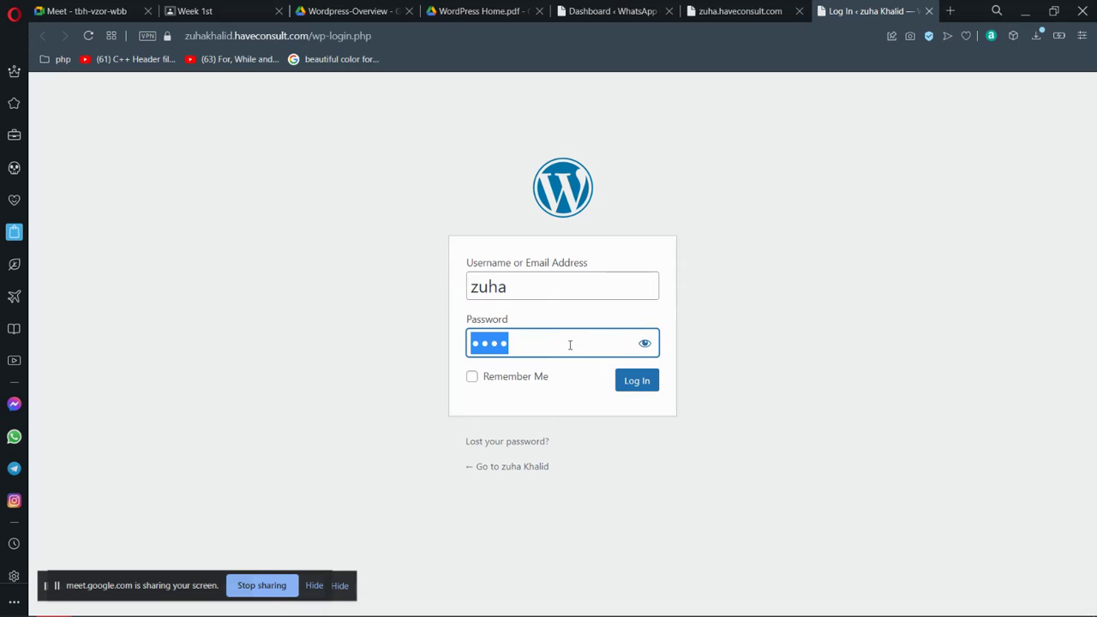
pyautogui.hotkey('ctrl', 'v')
pyautogui.click(525, 378)
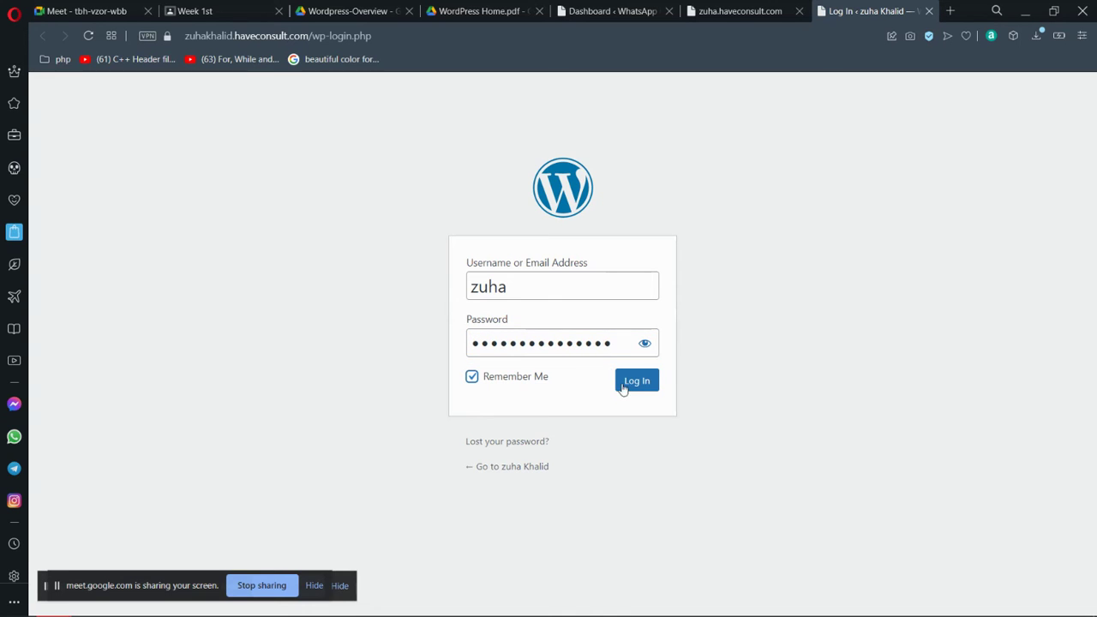
pyautogui.click(624, 389)
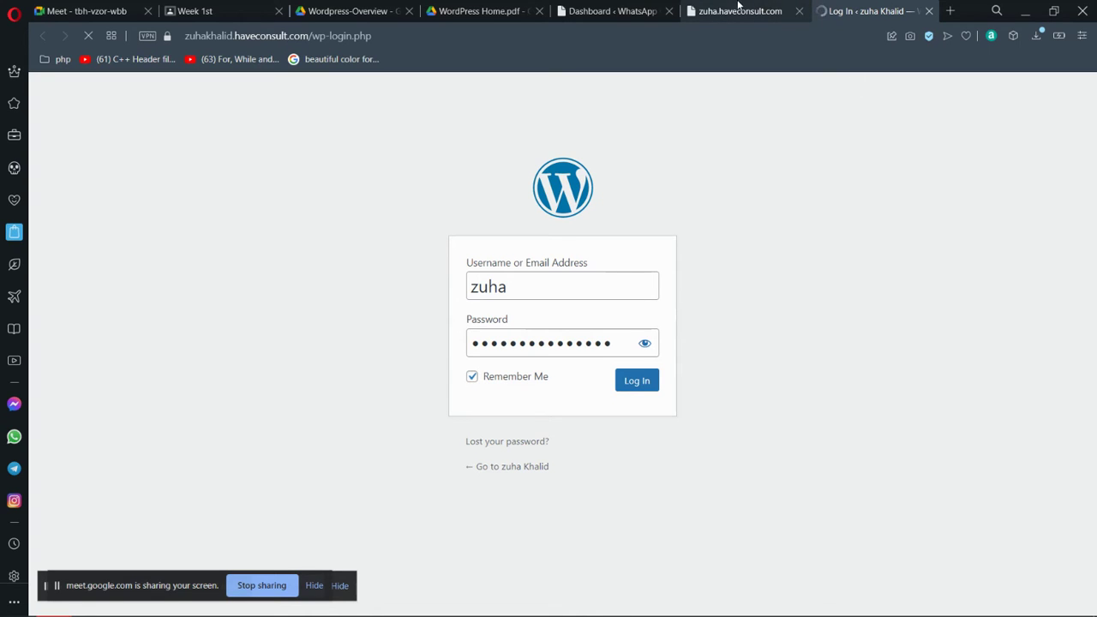
# - Look through the smglinks.com WordPress dashboard, including its notices and the MonsterInsights overview report
pyautogui.click(612, 11)
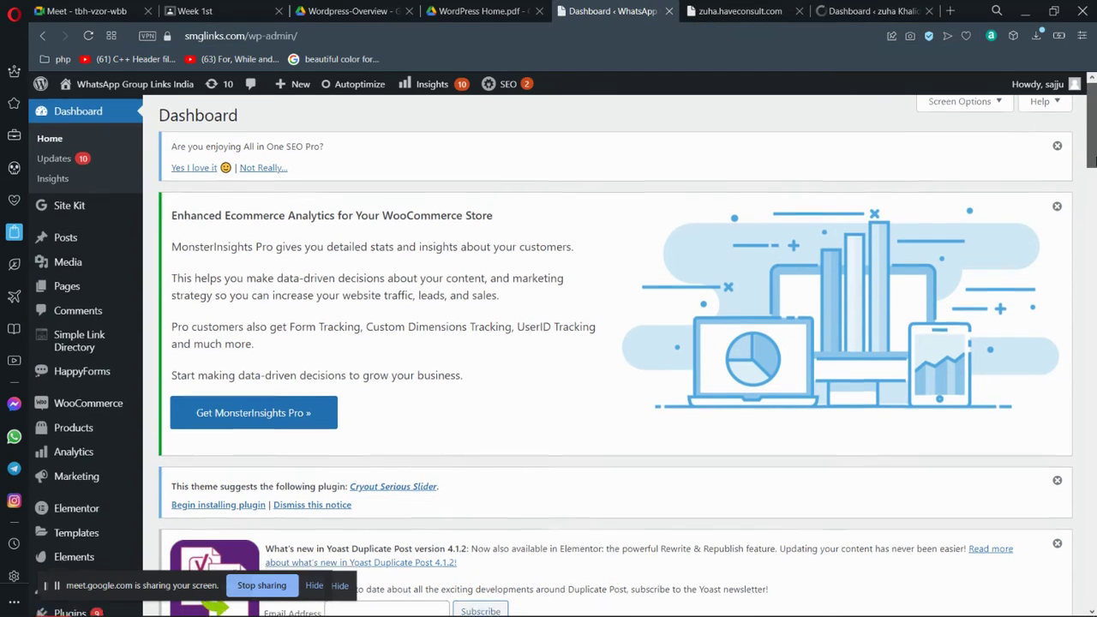
pyautogui.moveTo(1091, 159); pyautogui.dragTo(1094, 278)
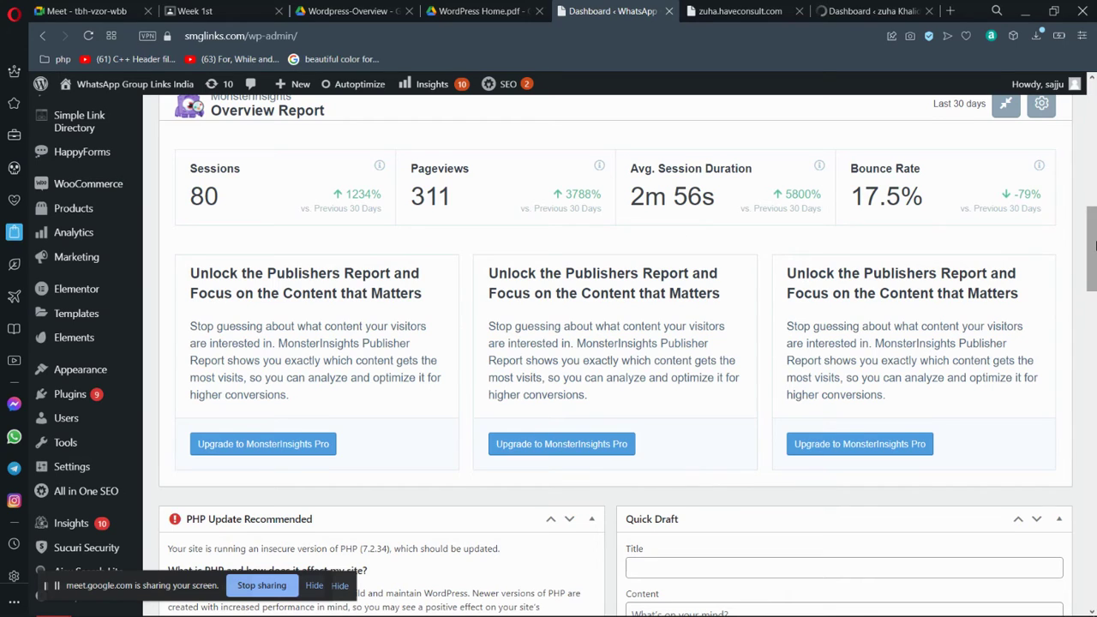
pyautogui.moveTo(1094, 242); pyautogui.dragTo(1094, 174)
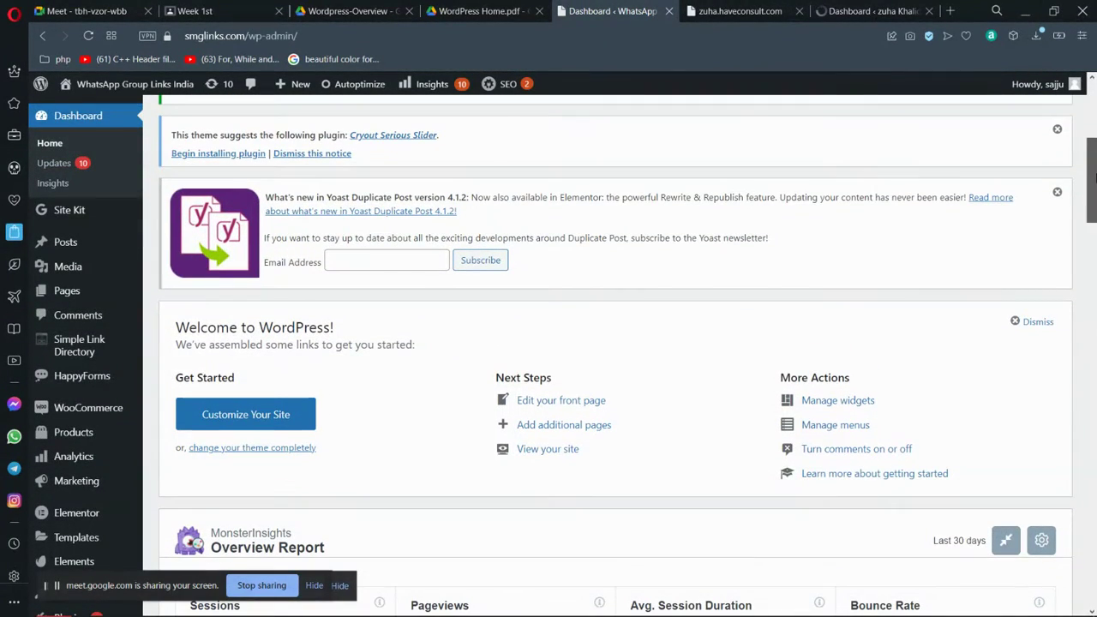
# - Return to the new haveconsult.com site's dashboard and examine its widgets and the Posts, Media, Pages and Plugins entries
pyautogui.click(866, 9)
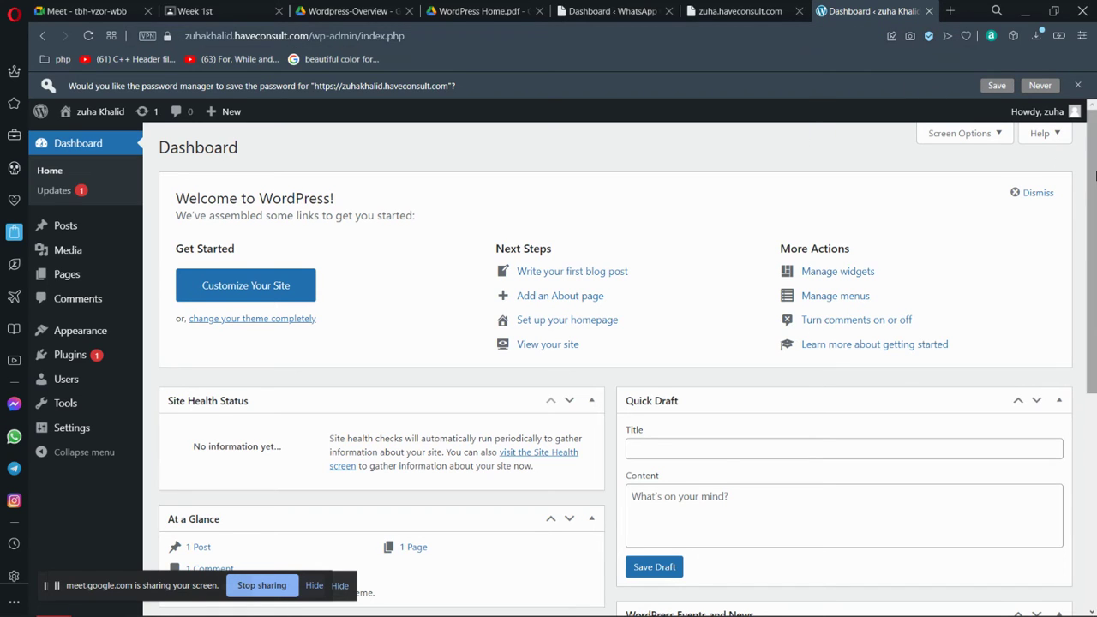
pyautogui.scroll(-1, 1094, 182)
pyautogui.scroll(1, 1095, 163)
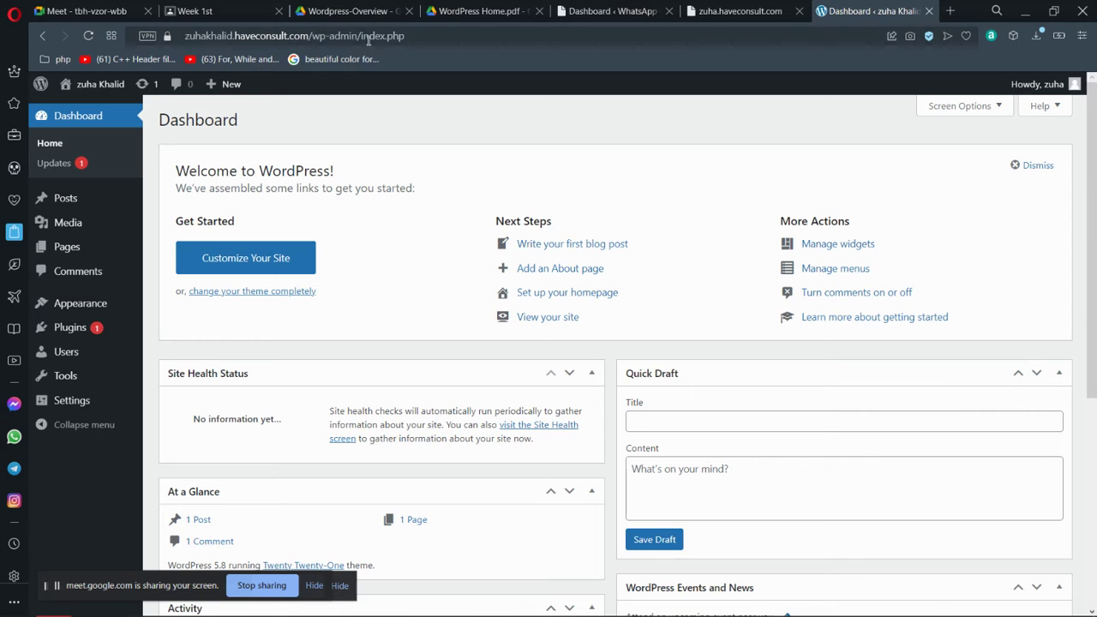
pyautogui.moveTo(126, 231)
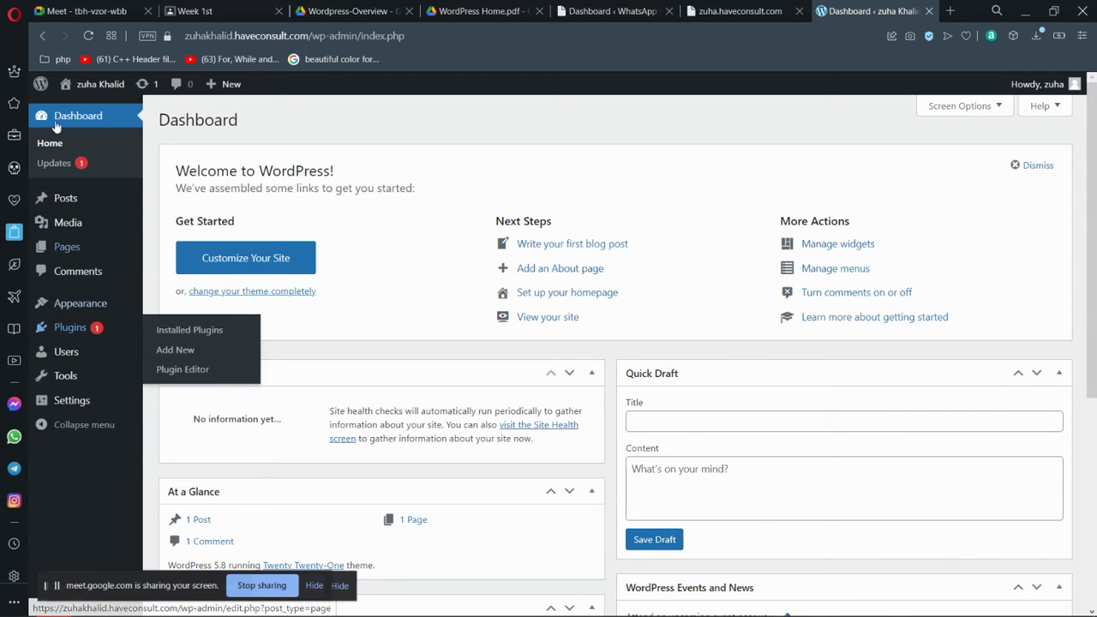
pyautogui.moveTo(40, 84)
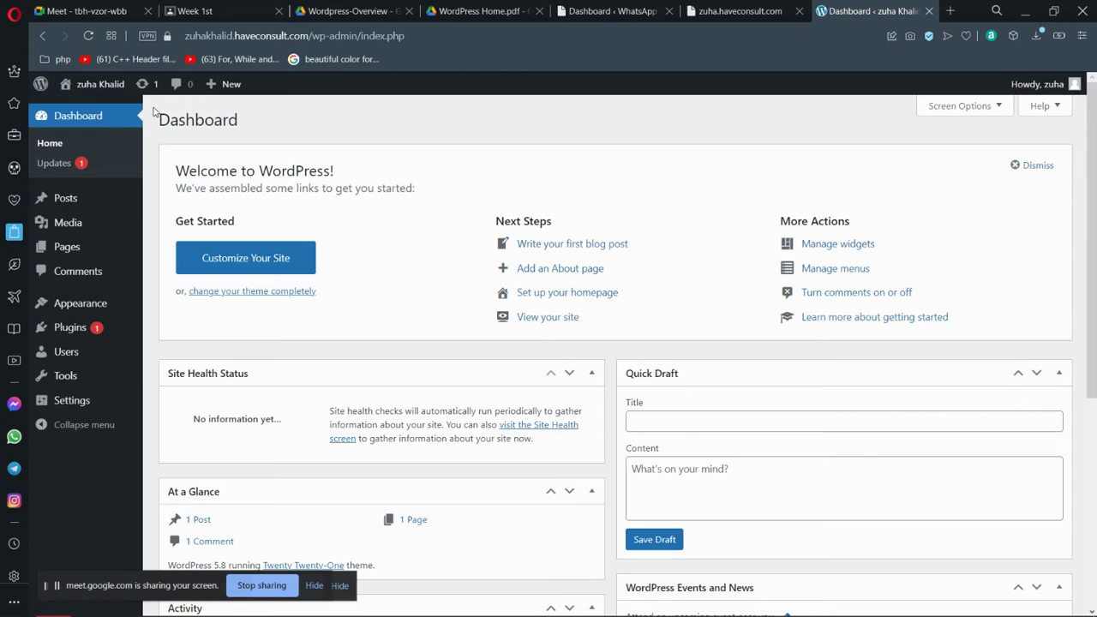
pyautogui.moveTo(71, 204)
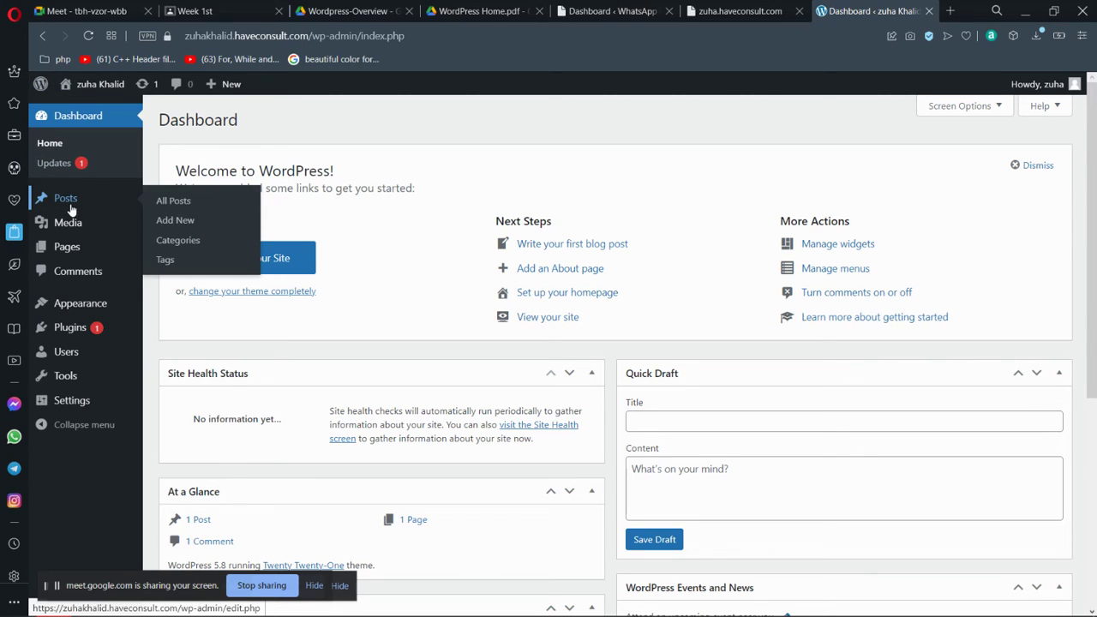
pyautogui.moveTo(72, 230)
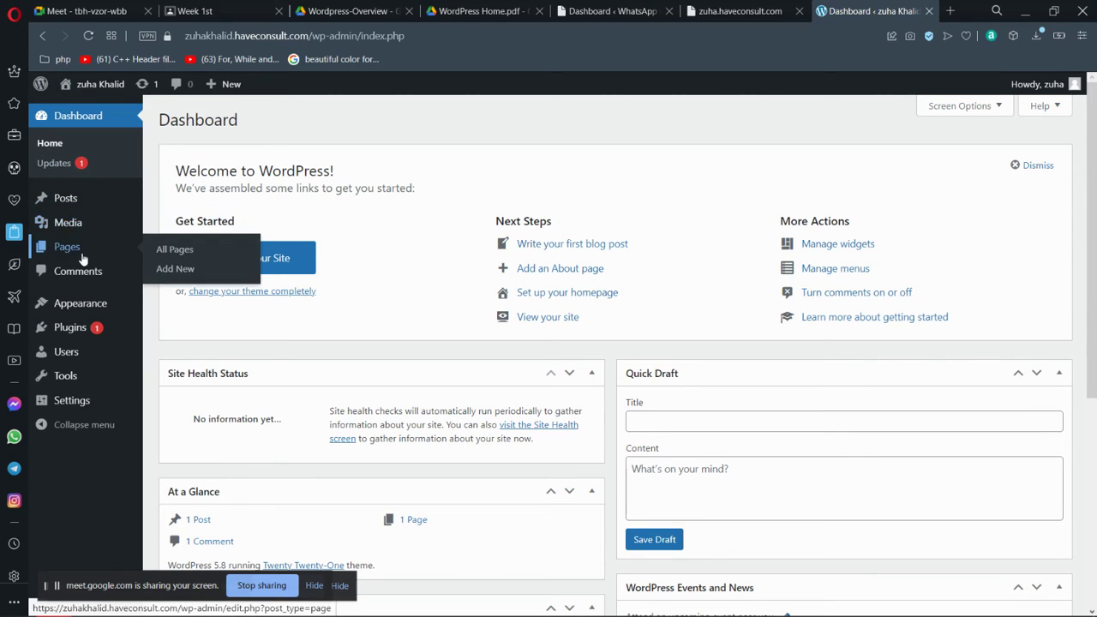
pyautogui.moveTo(82, 318)
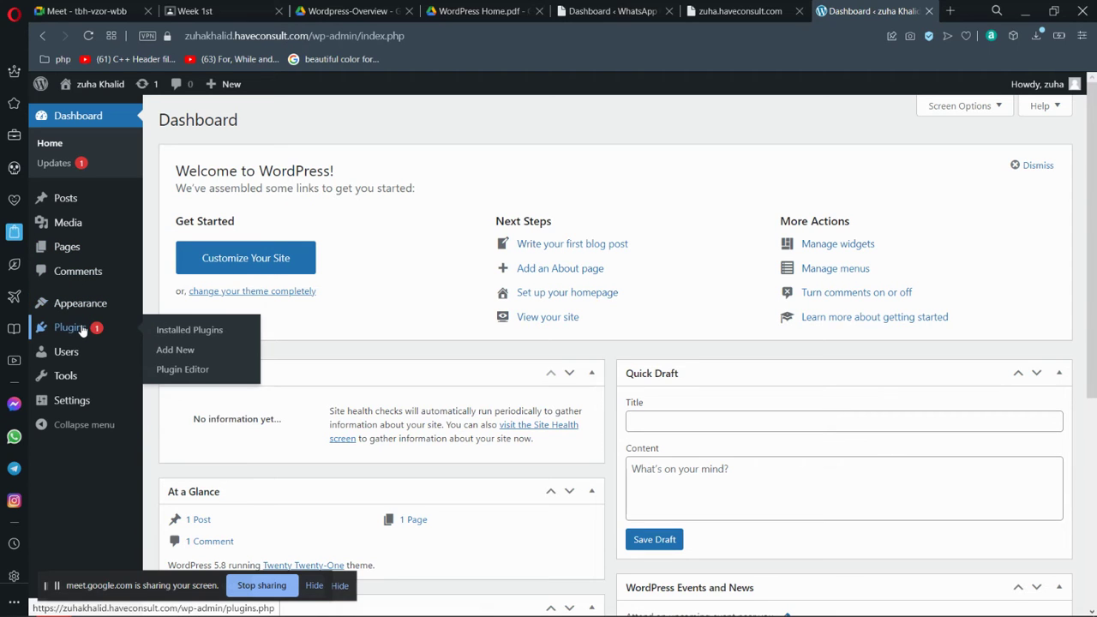
# - Collapse the WordPress admin menu, expand it again and return to the dashboard home
pyautogui.click(80, 426)
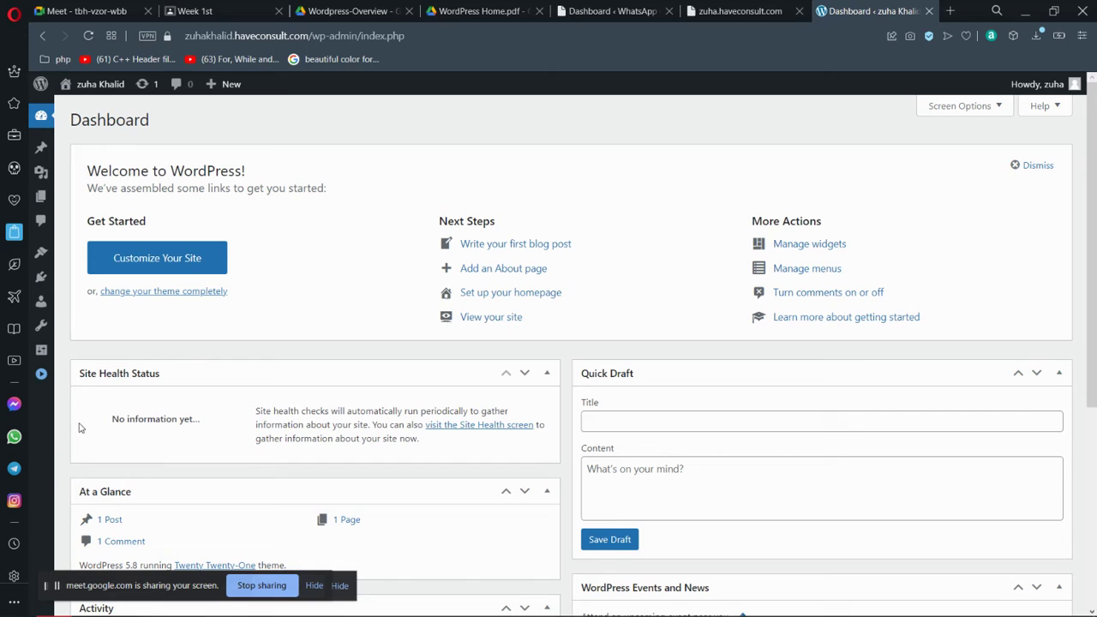
pyautogui.click(41, 375)
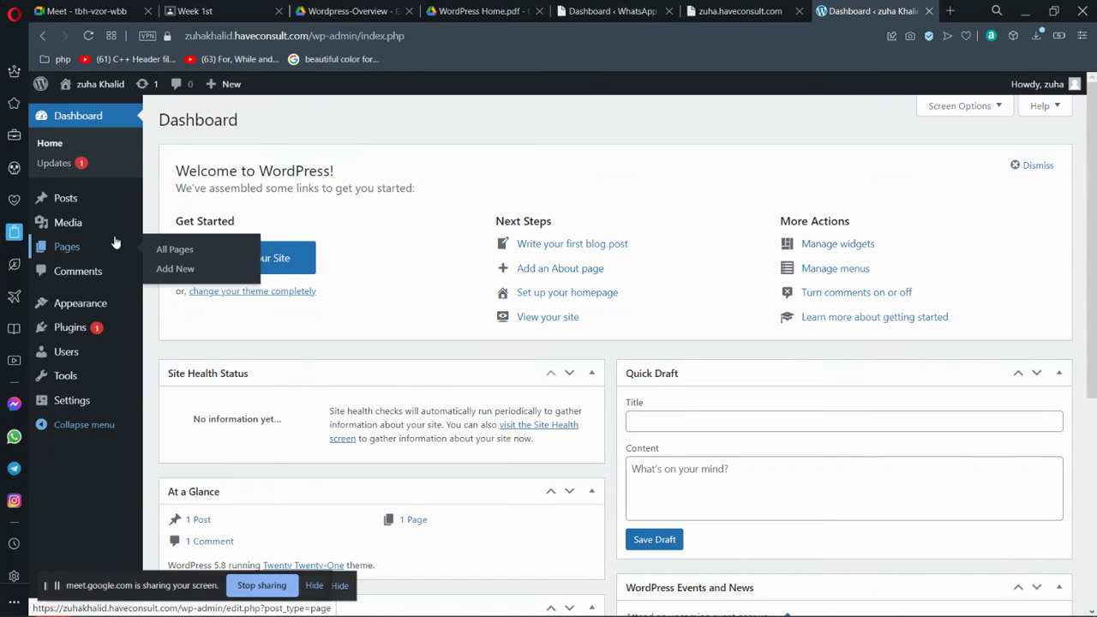
pyautogui.click(54, 147)
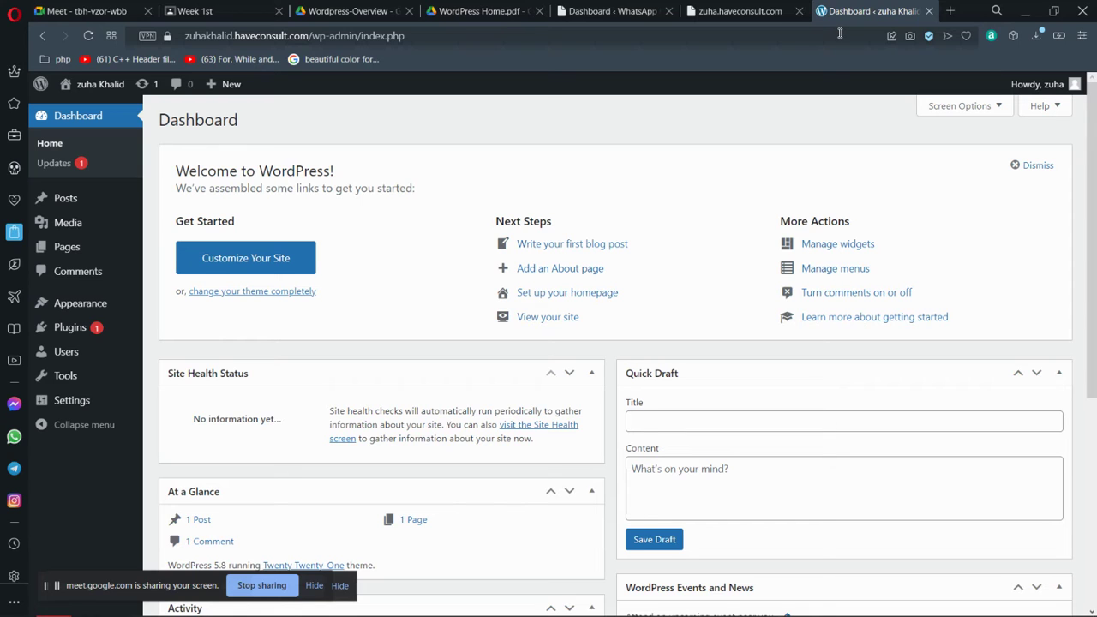
# - Open propertypoint.org in a new browser tab
pyautogui.click(950, 11)
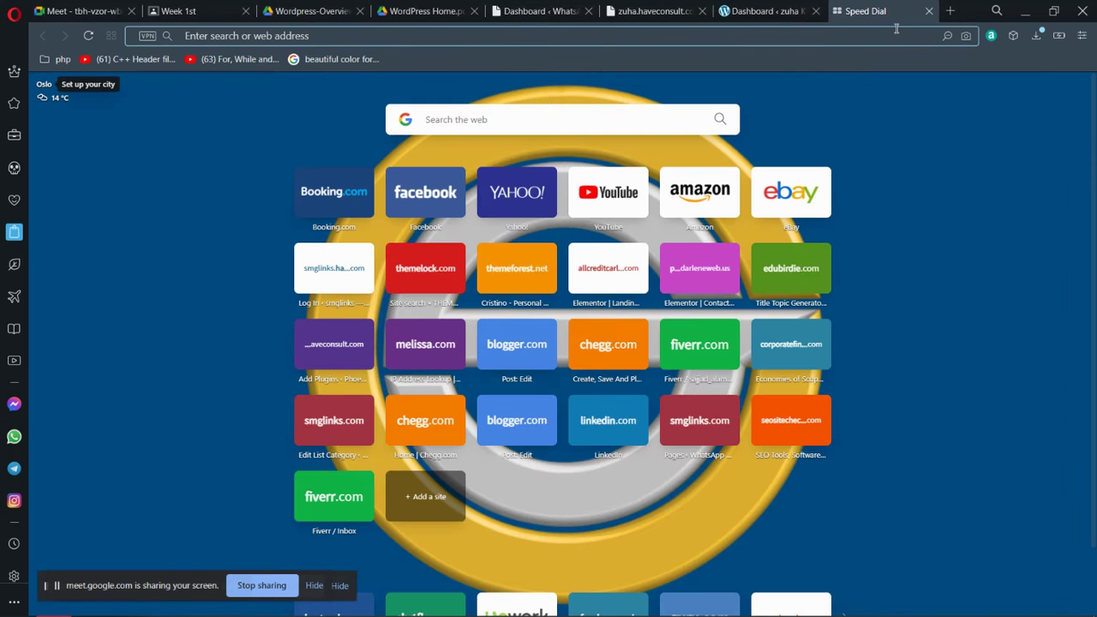
pyautogui.write('propertypoint.org')
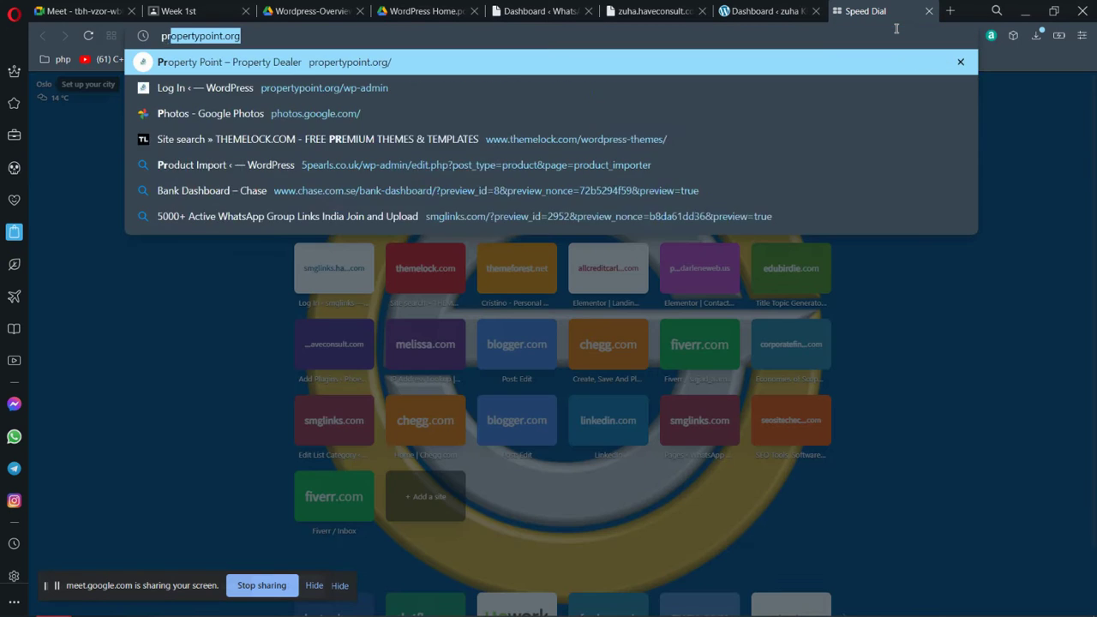
pyautogui.press('Return')
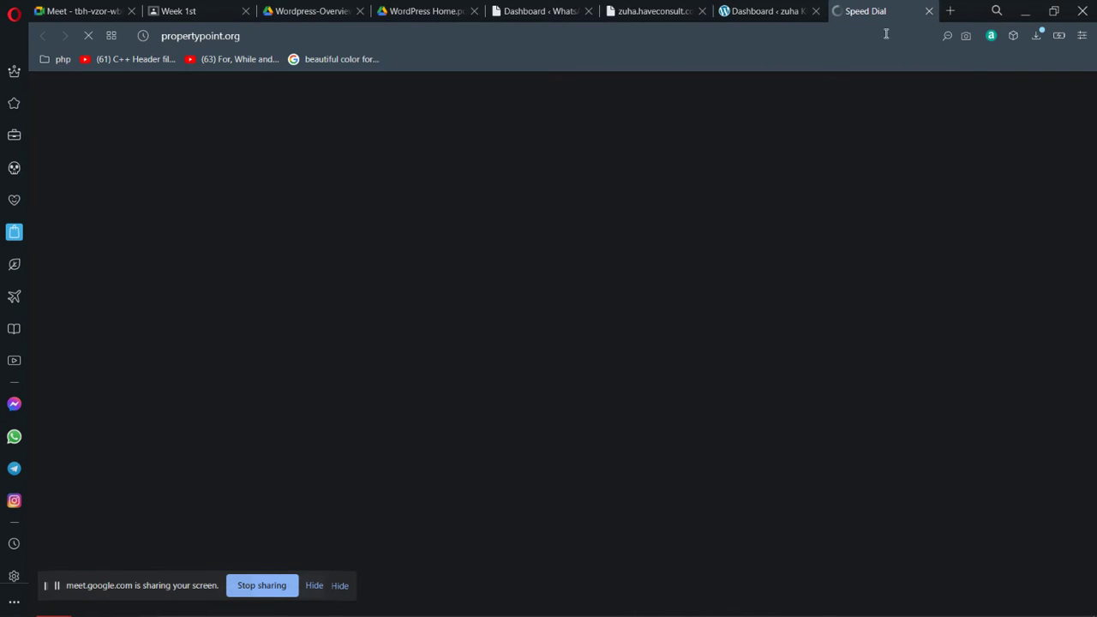
# - Search Google for propakista and open the ProPakistani website from the results
pyautogui.click(875, 35)
pyautogui.write('propak')
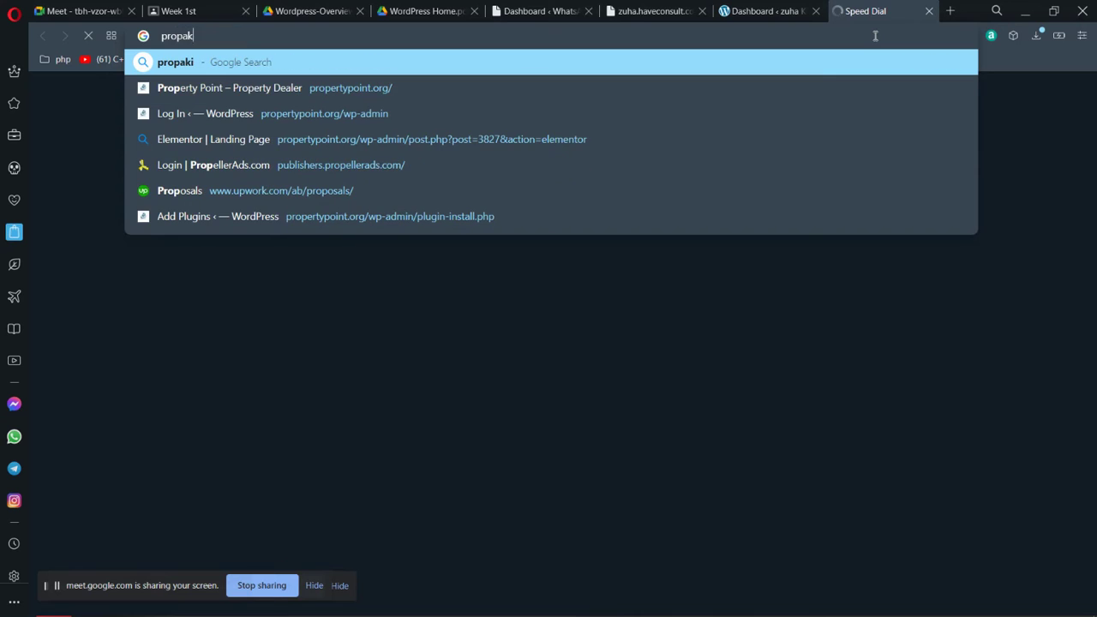
pyautogui.write('ista')
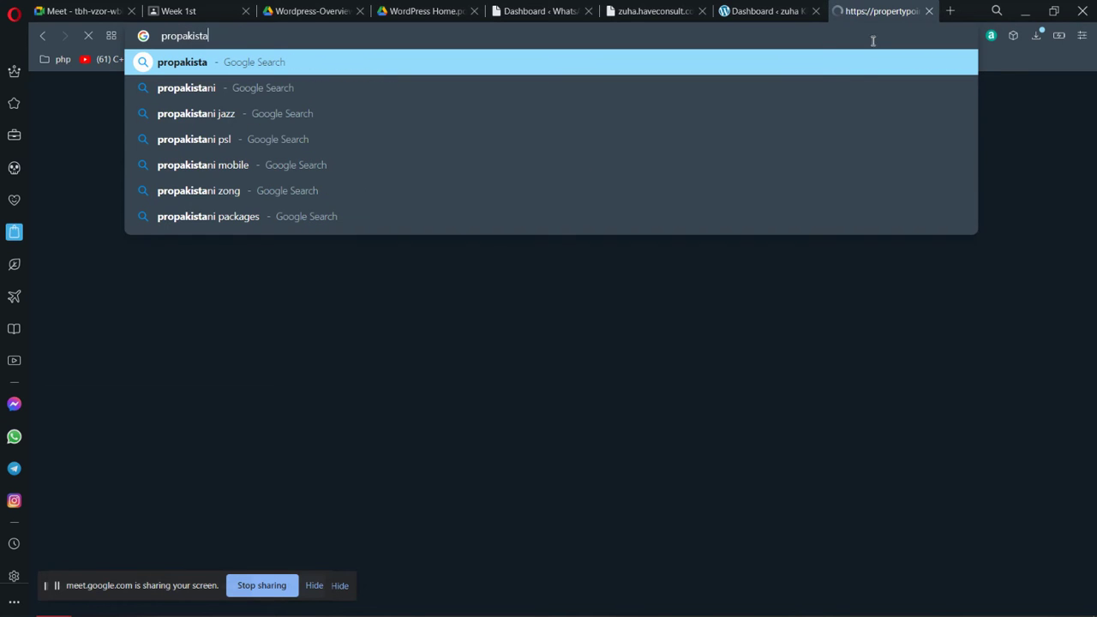
pyautogui.press('Escape')
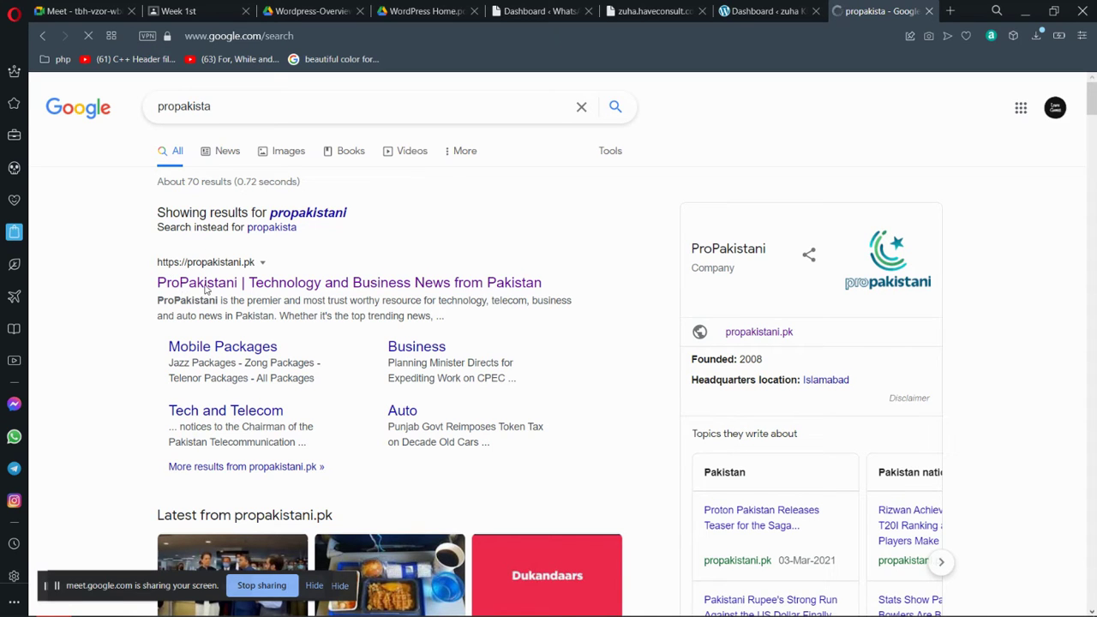
pyautogui.click(205, 289)
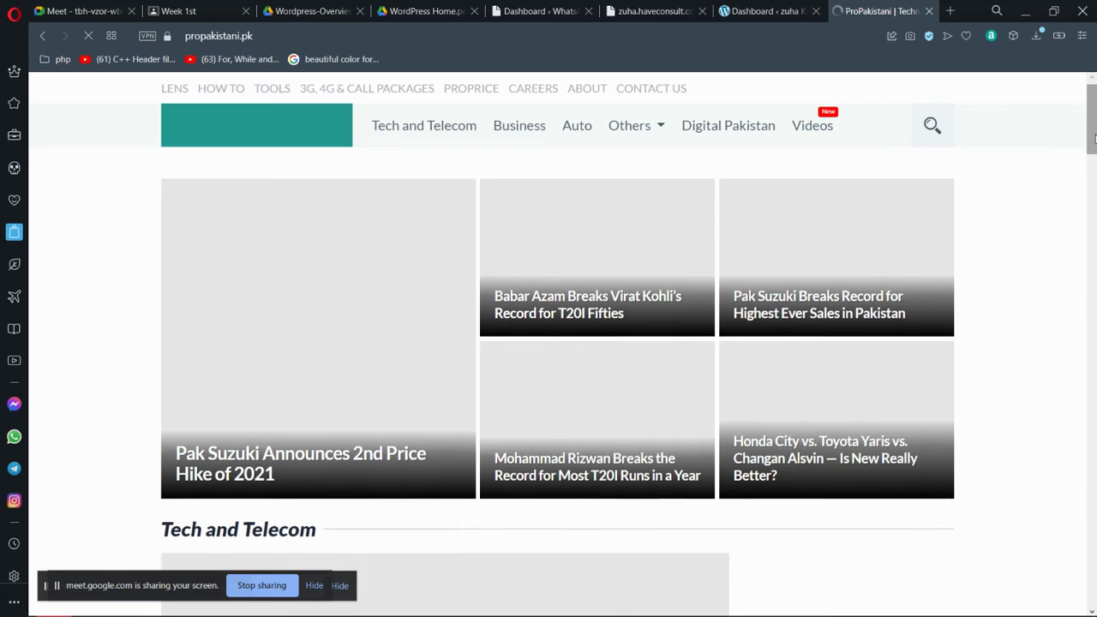
# - Look through the ProPakistani home page down to its Tech and Telecom section, checking the Google Meet call in between
pyautogui.scroll(-2, 1095, 135)
pyautogui.scroll(2, 1092, 127)
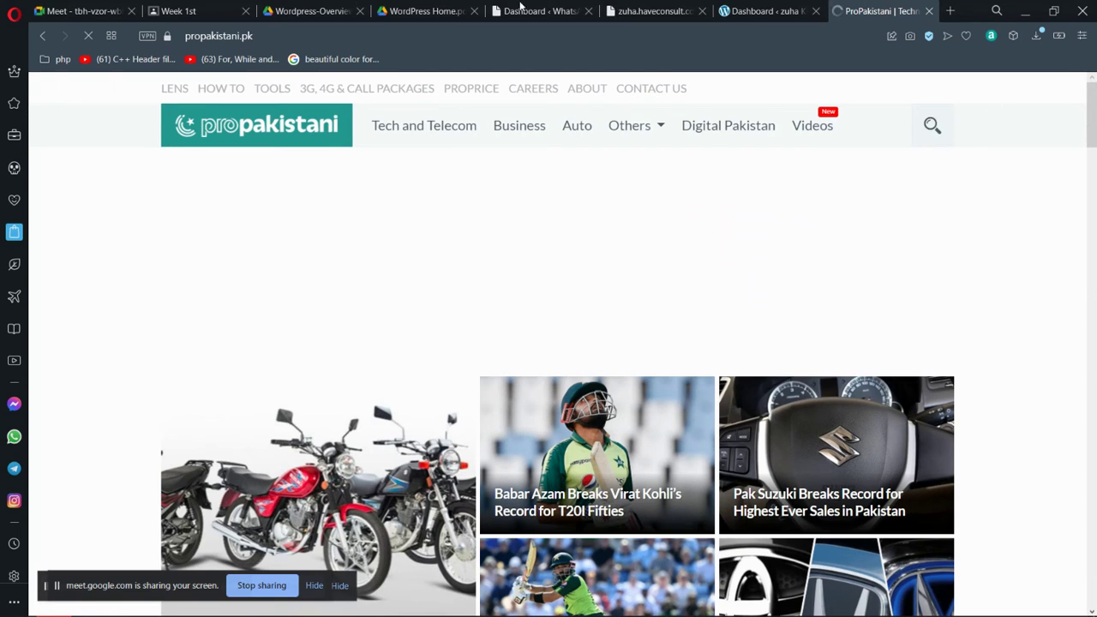
pyautogui.click(123, 8)
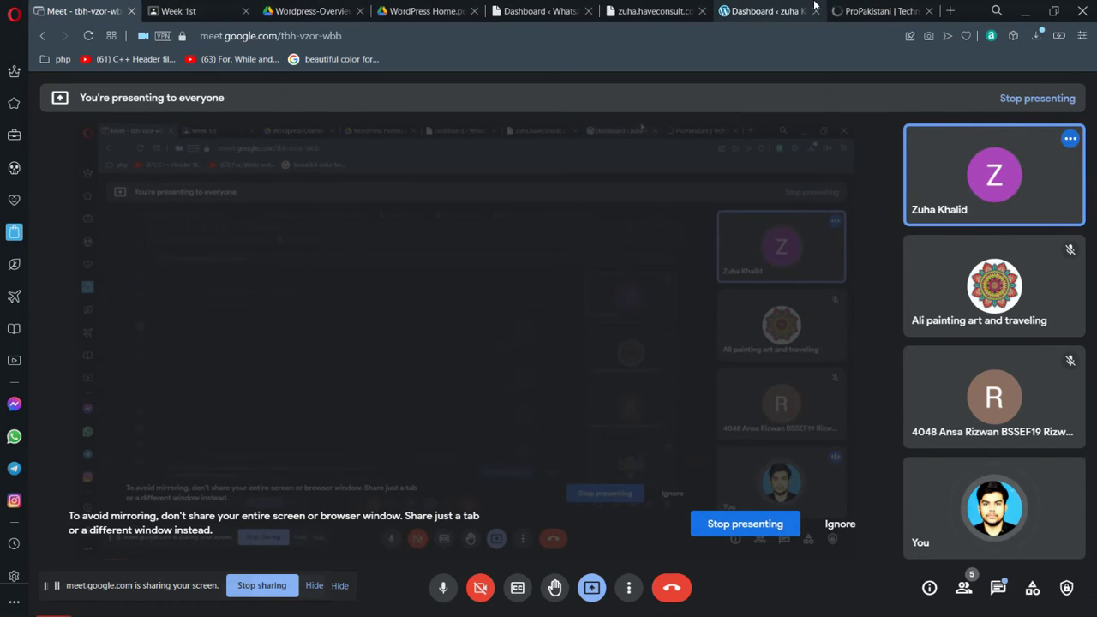
pyautogui.click(903, 7)
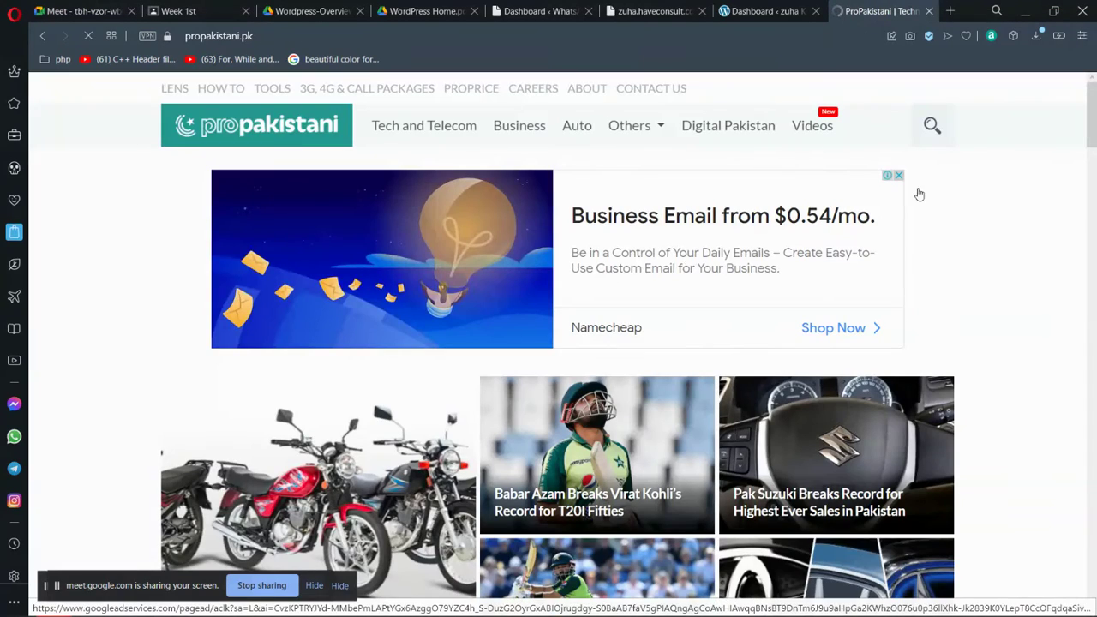
pyautogui.scroll(-1, 1094, 145)
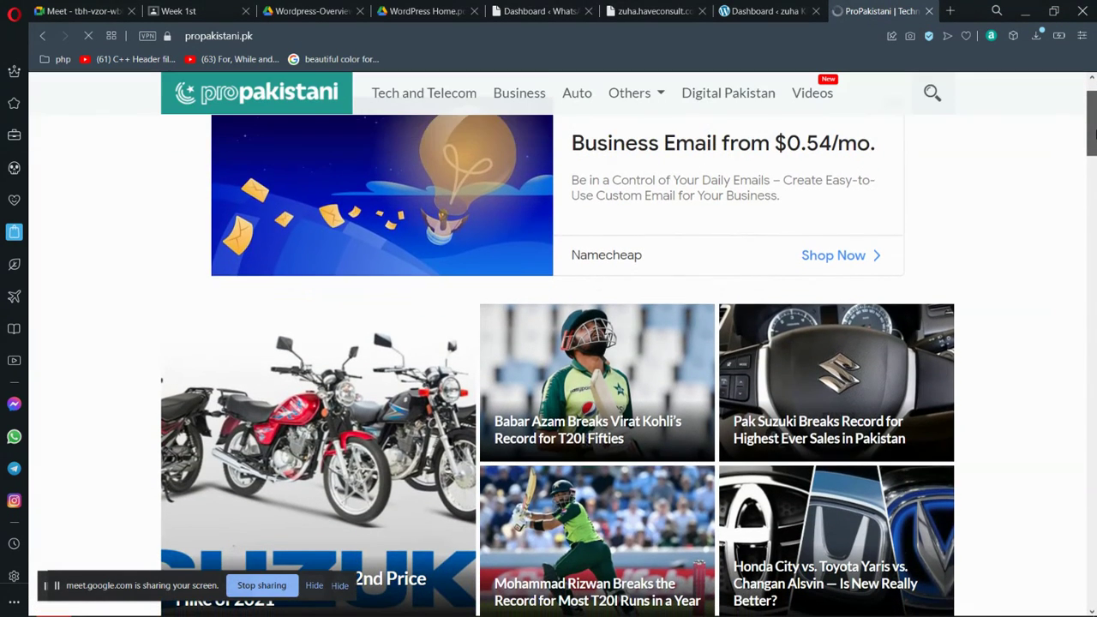
pyautogui.moveTo(1094, 128); pyautogui.dragTo(1094, 154)
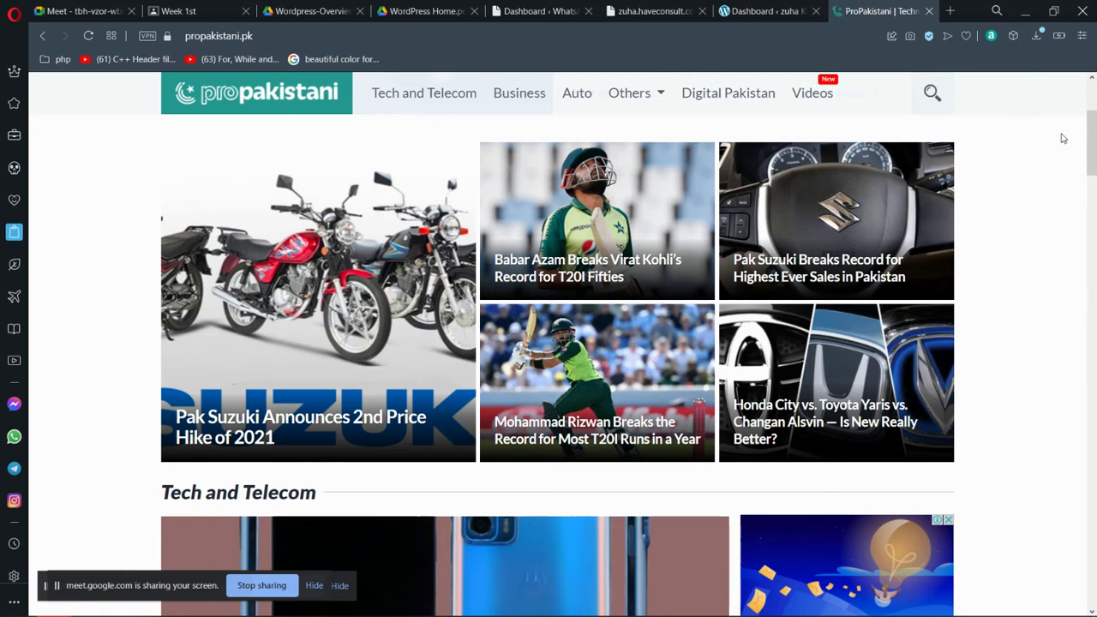
pyautogui.moveTo(1092, 139); pyautogui.dragTo(1093, 154)
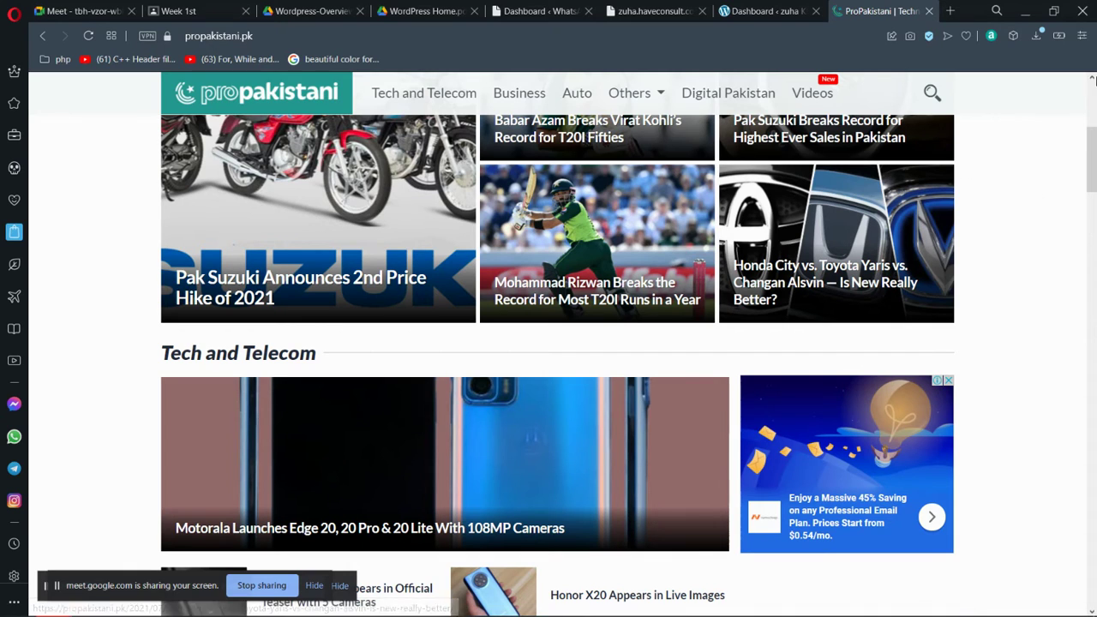
# - Open smglinks.com in a new browser tab and look through its home page
pyautogui.click(955, 15)
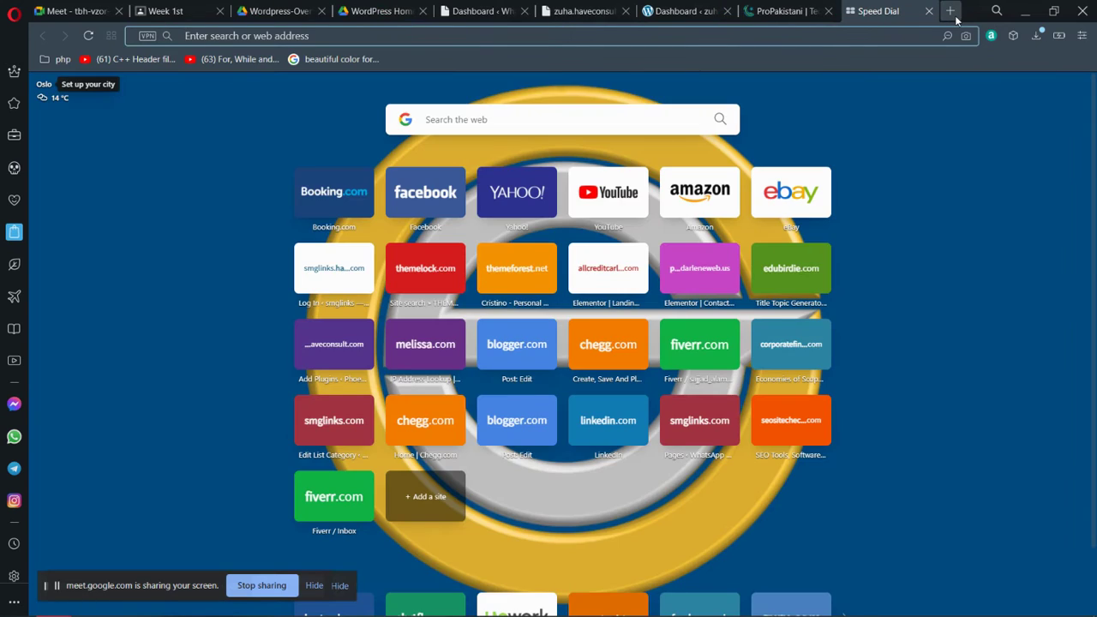
pyautogui.write('smg')
pyautogui.press('Return')
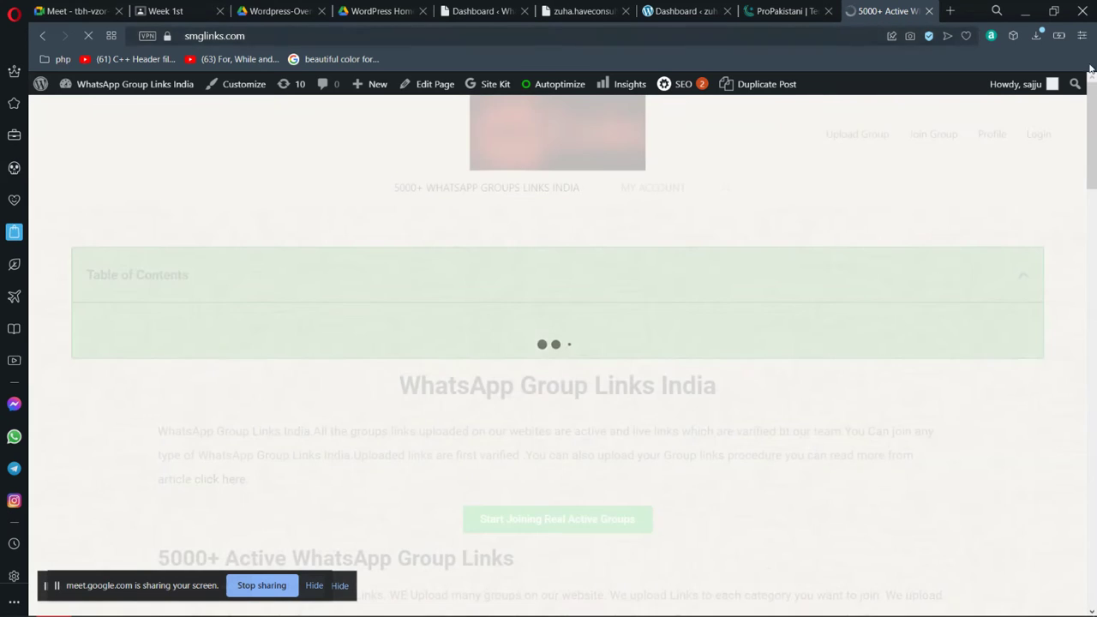
pyautogui.moveTo(1095, 152); pyautogui.dragTo(1093, 435)
# - Compare the home page layouts of ProPakistani and smglinks.com
pyautogui.click(762, 10)
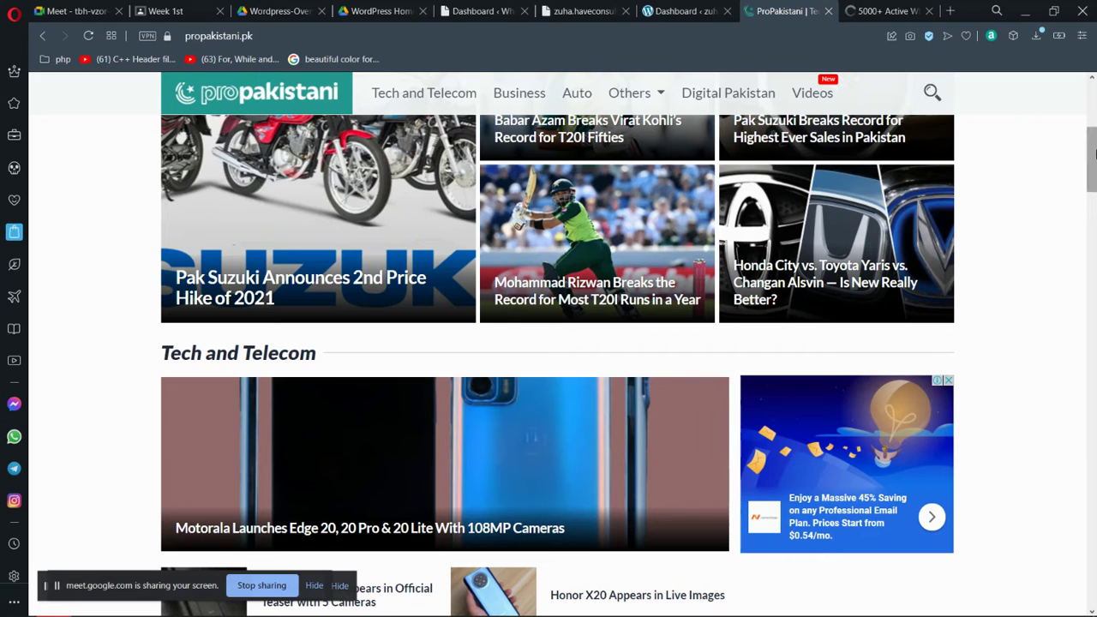
pyautogui.moveTo(1094, 155); pyautogui.dragTo(1094, 146)
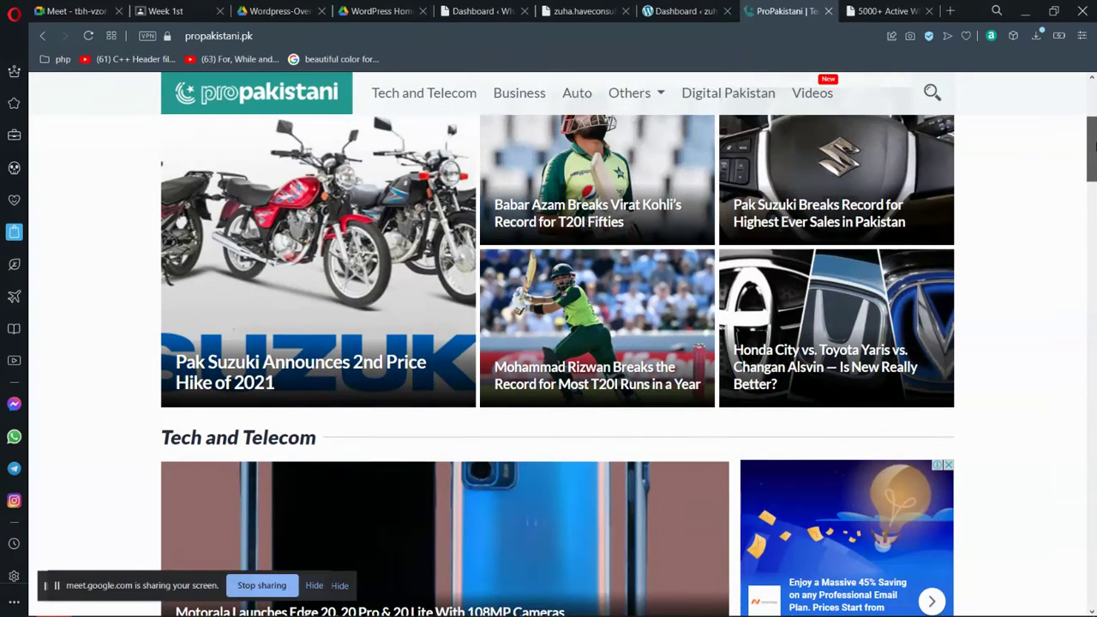
pyautogui.click(853, 10)
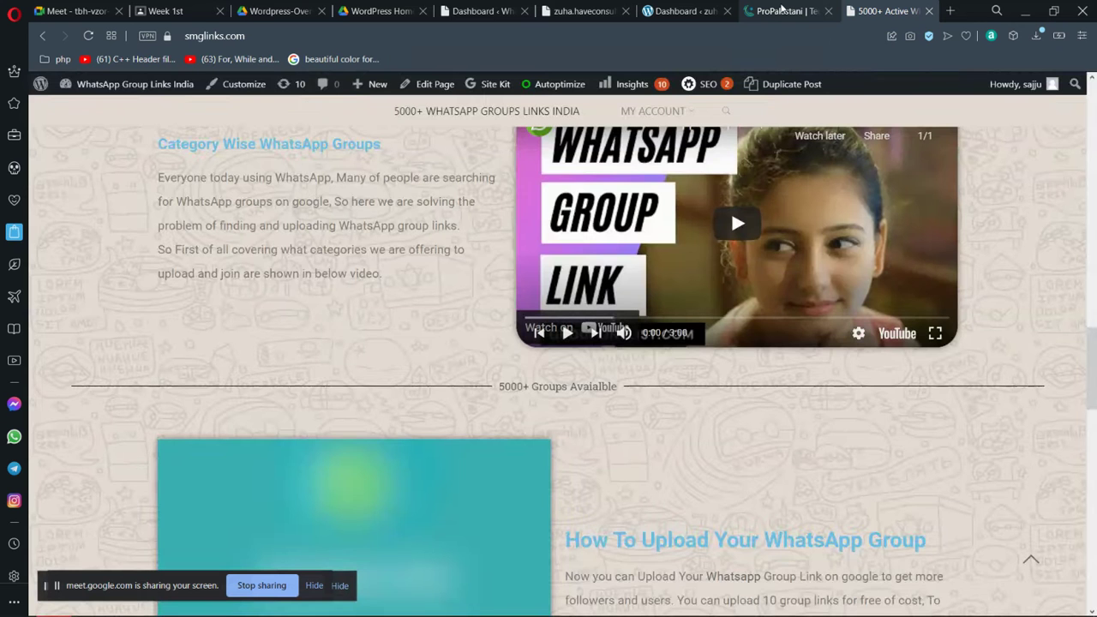
pyautogui.click(789, 10)
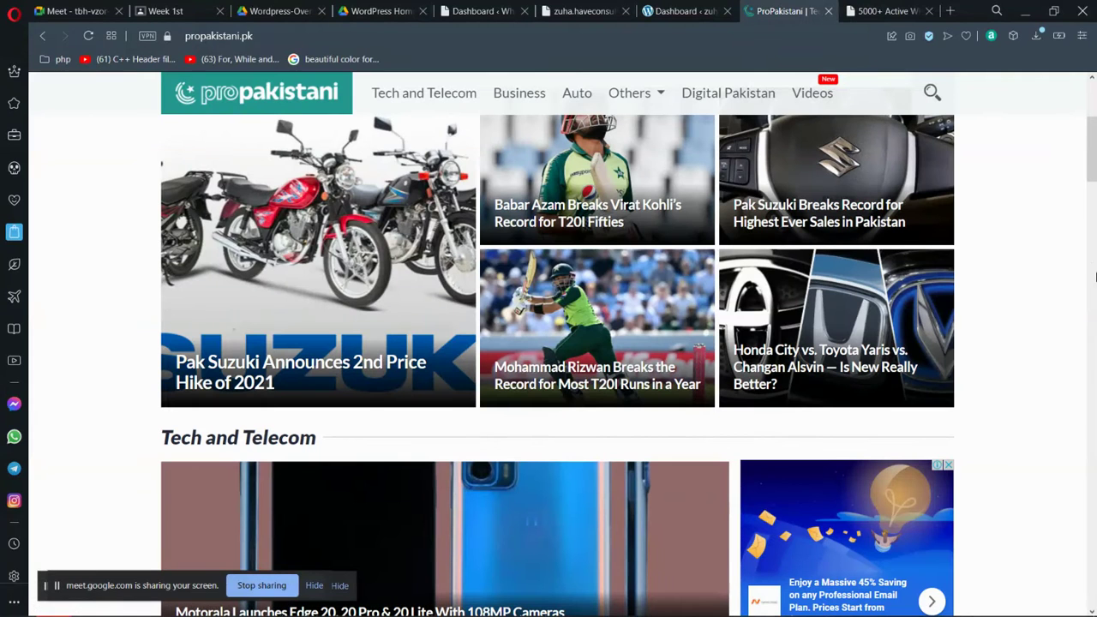
pyautogui.scroll(1, 1092, 166)
pyautogui.scroll(2, 1092, 165)
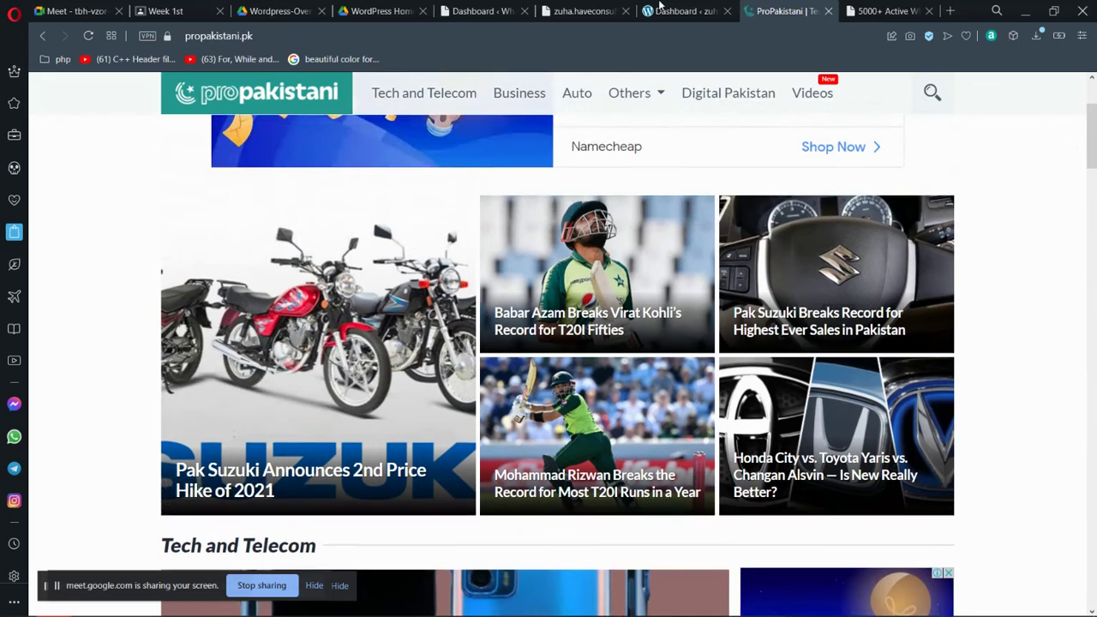
# - Return to the new haveconsult.com site's WordPress dashboard and open its Media Library
pyautogui.click(593, 10)
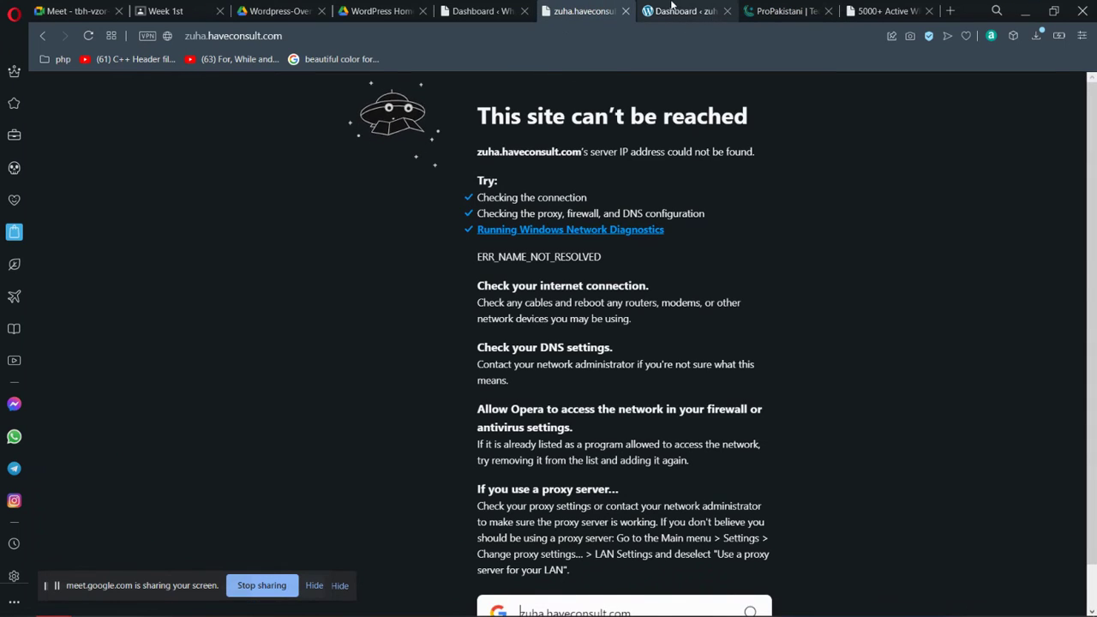
pyautogui.click(711, 12)
pyautogui.moveTo(66, 203)
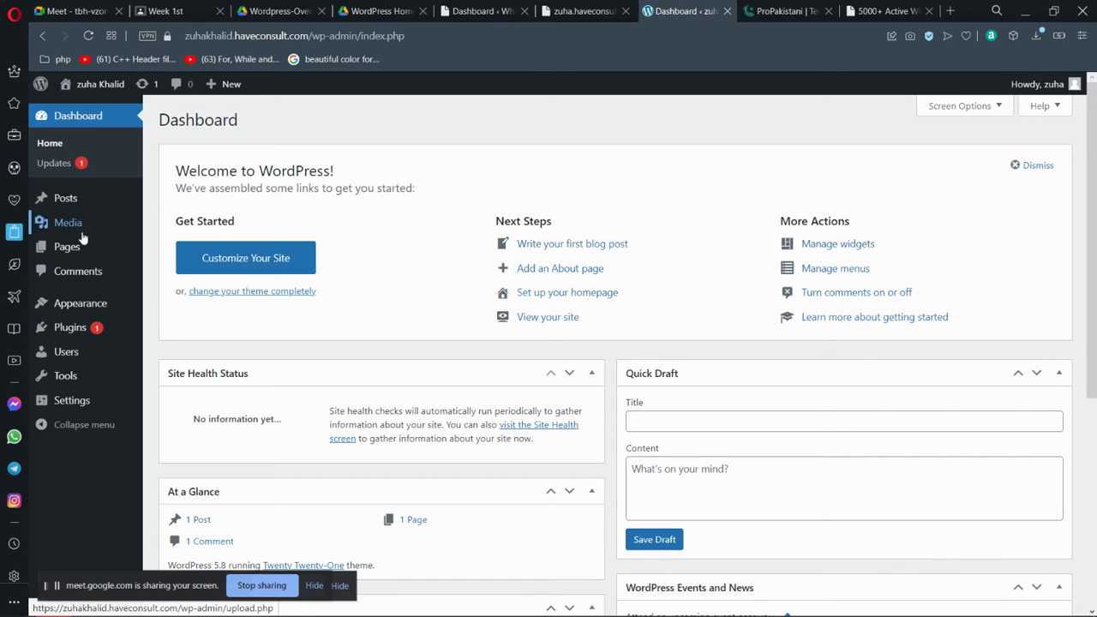
pyautogui.moveTo(87, 246)
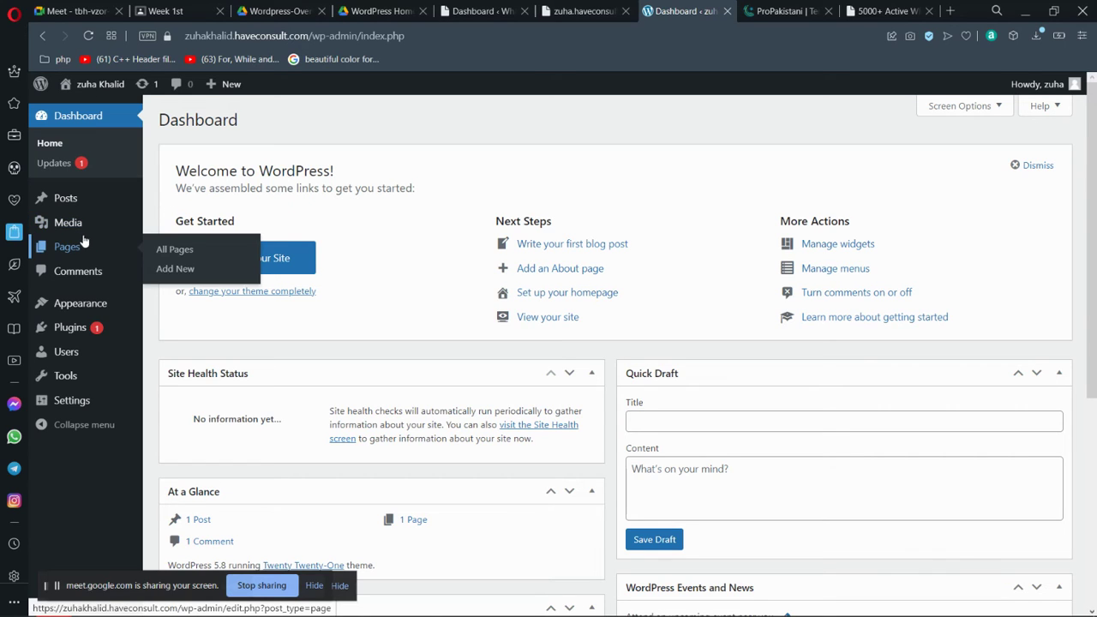
pyautogui.moveTo(69, 226)
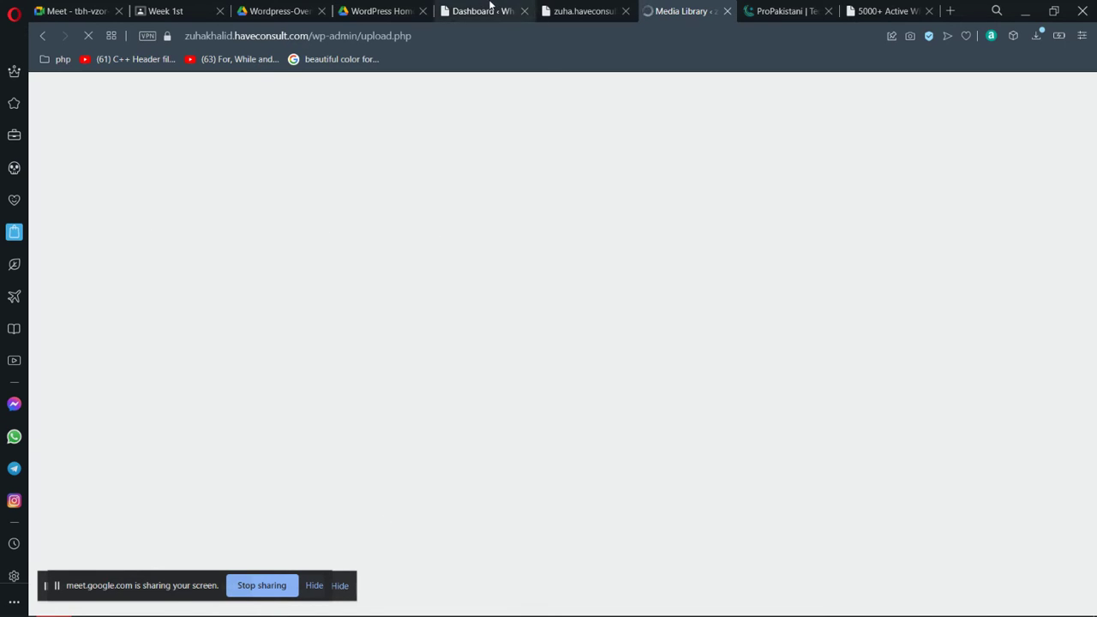
# - Check the Media Management feature in the Wordpress-Overview PDF, look at the Meet call and return to the Media Library
pyautogui.click(384, 7)
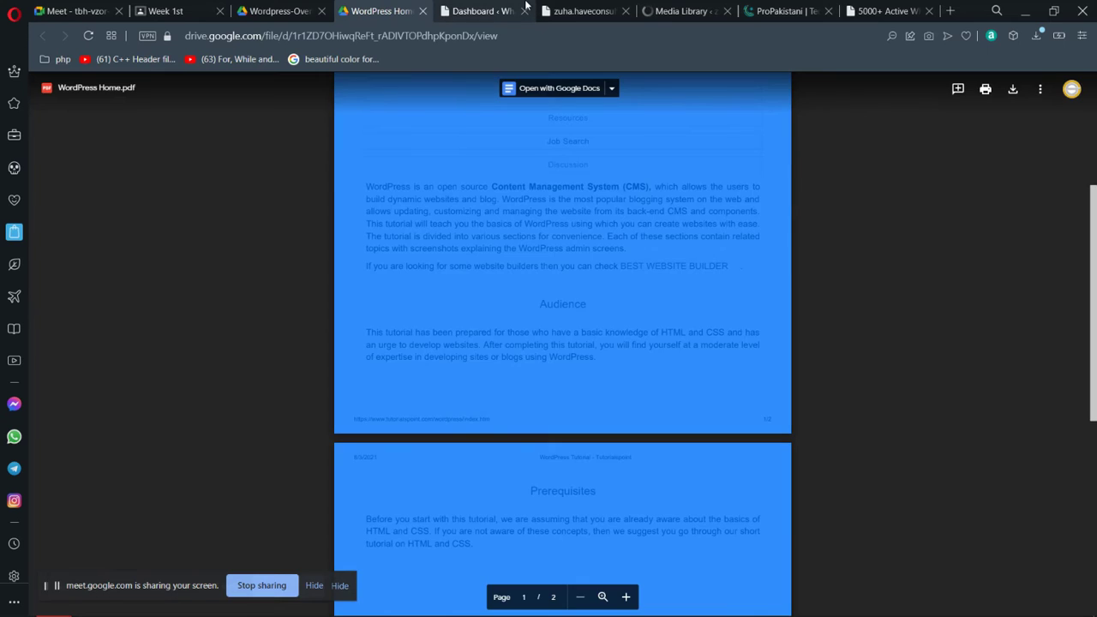
pyautogui.click(487, 7)
pyautogui.click(317, 10)
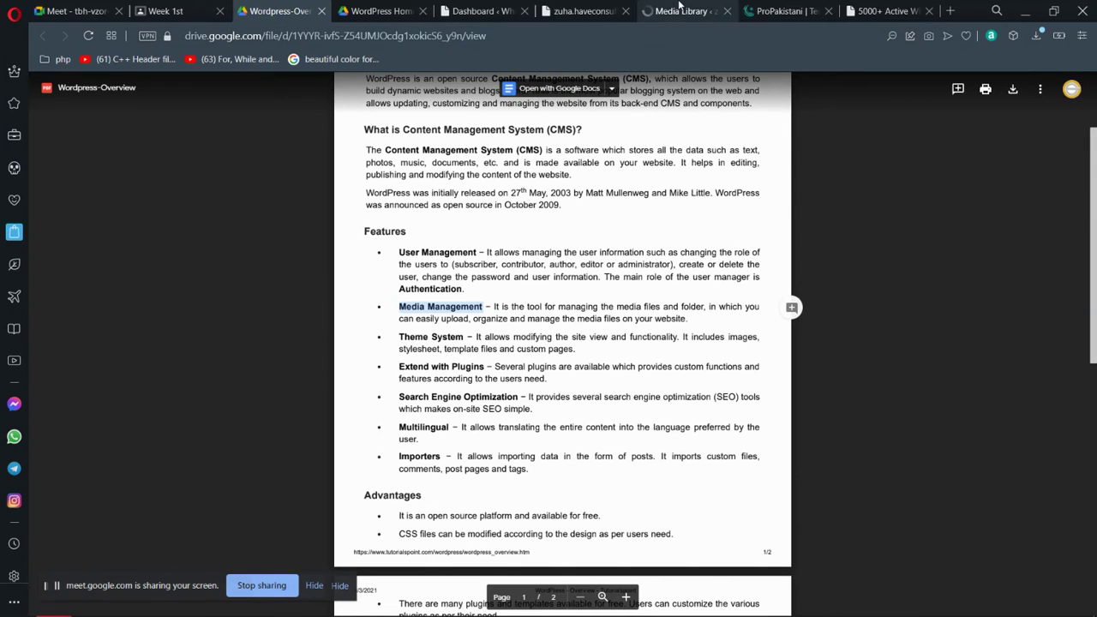
pyautogui.click(647, 15)
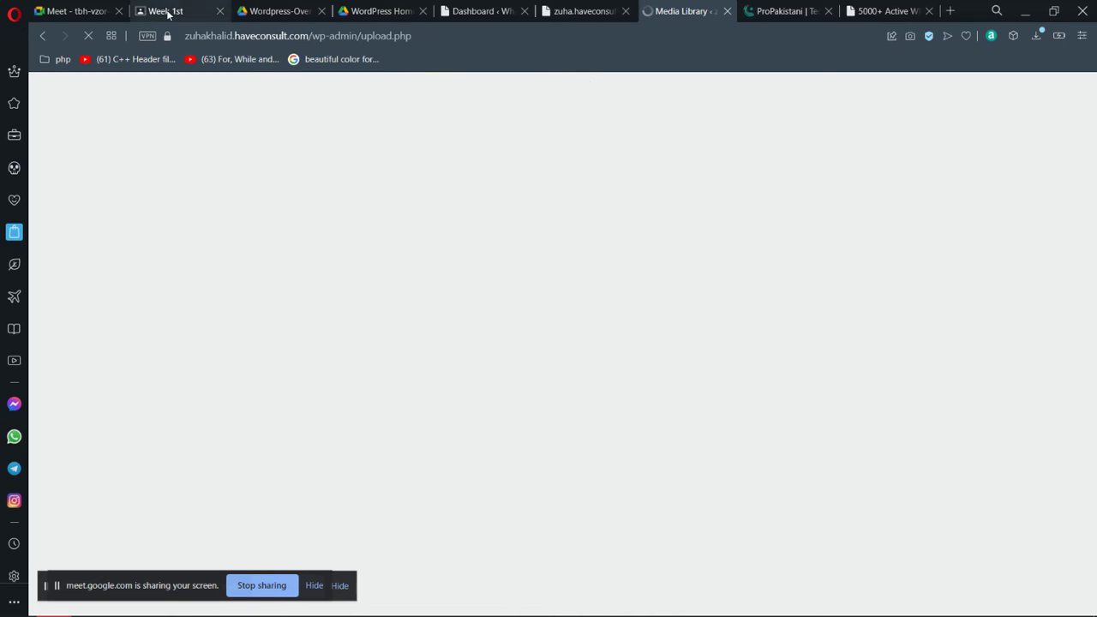
pyautogui.click(83, 11)
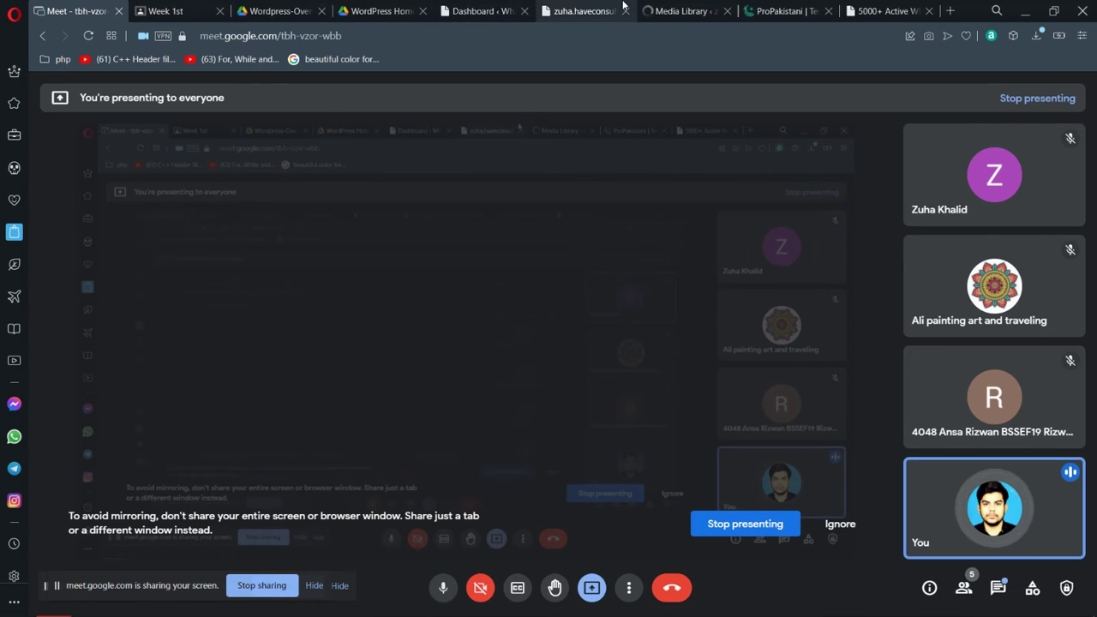
pyautogui.click(697, 7)
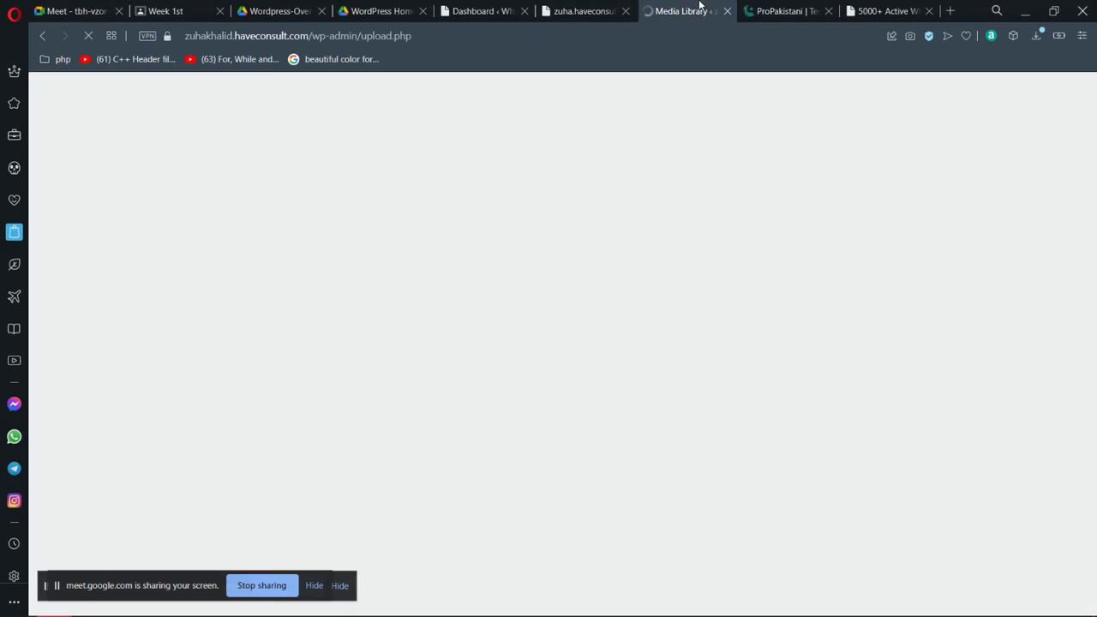
# - Restart Wi-Fi and connect the computer to the secured PSaL network so the Media Library page can load
pyautogui.click(434, 40)
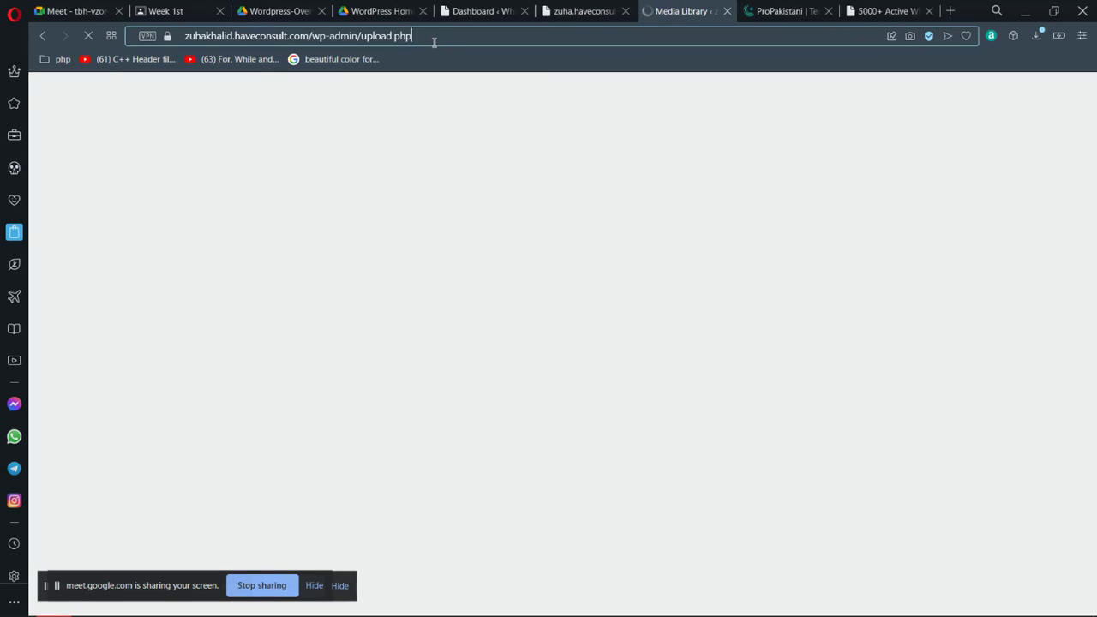
pyautogui.doubleClick(435, 40)
pyautogui.moveTo(969, 606)
pyautogui.click(984, 604)
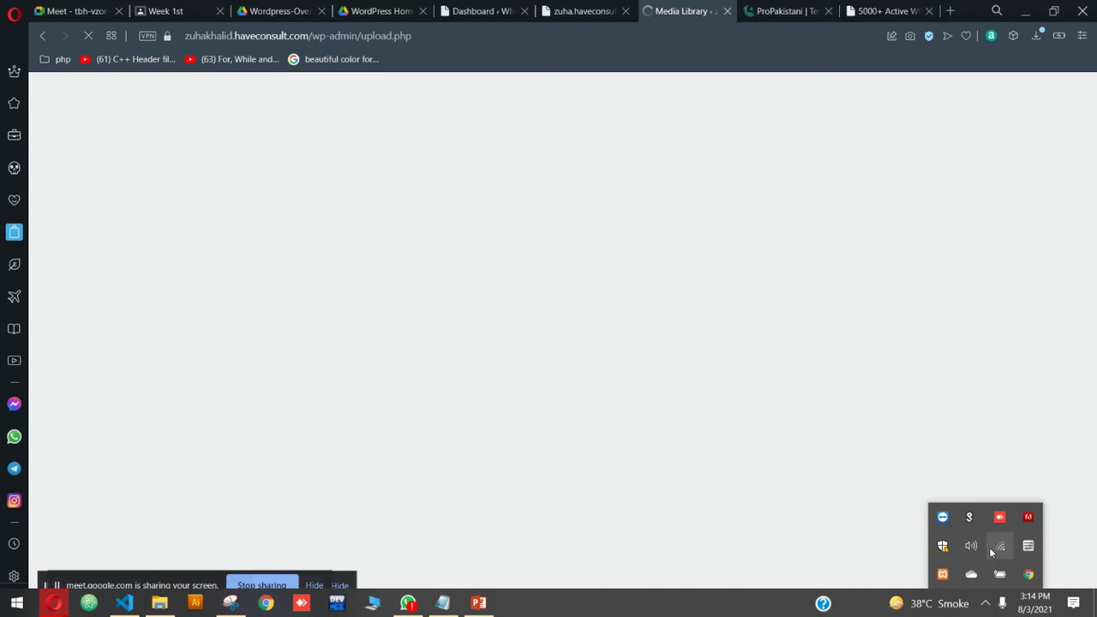
pyautogui.click(990, 547)
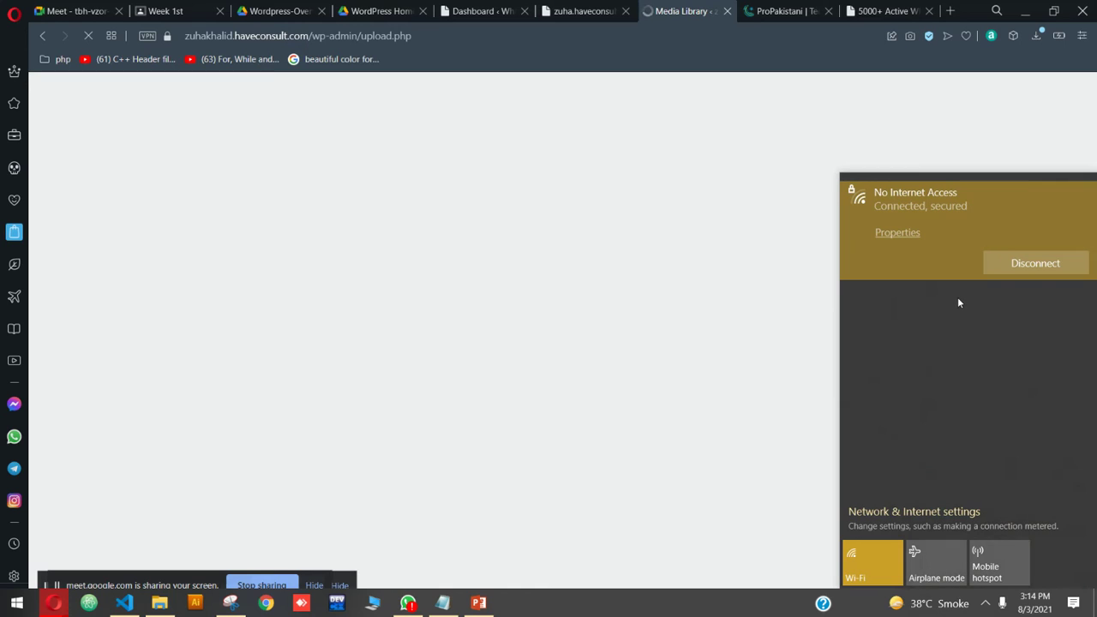
pyautogui.click(858, 553)
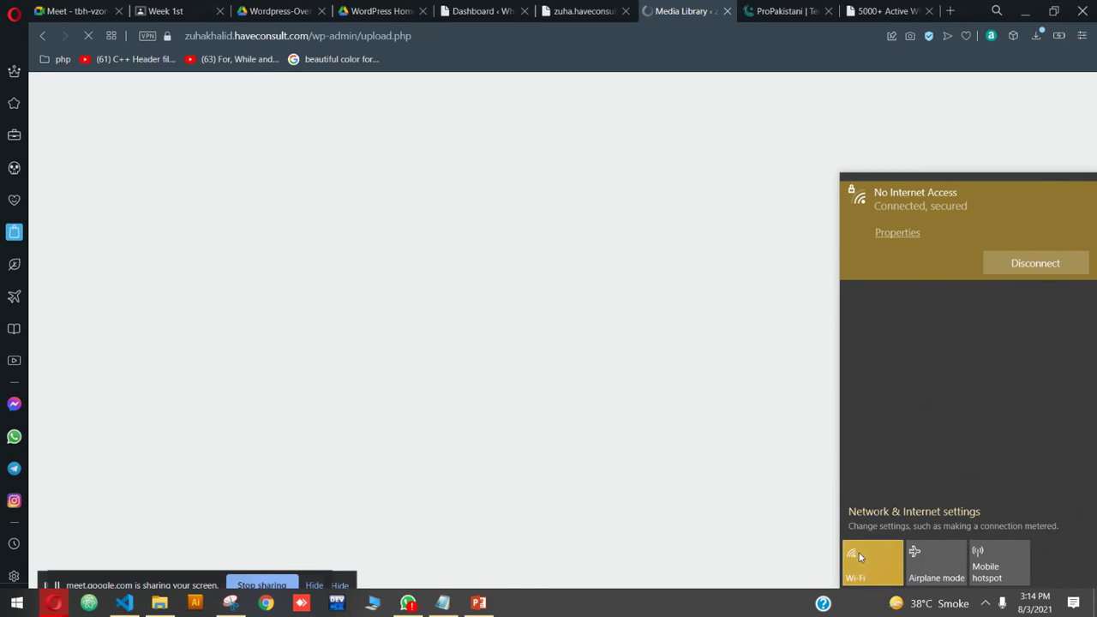
pyautogui.click(860, 556)
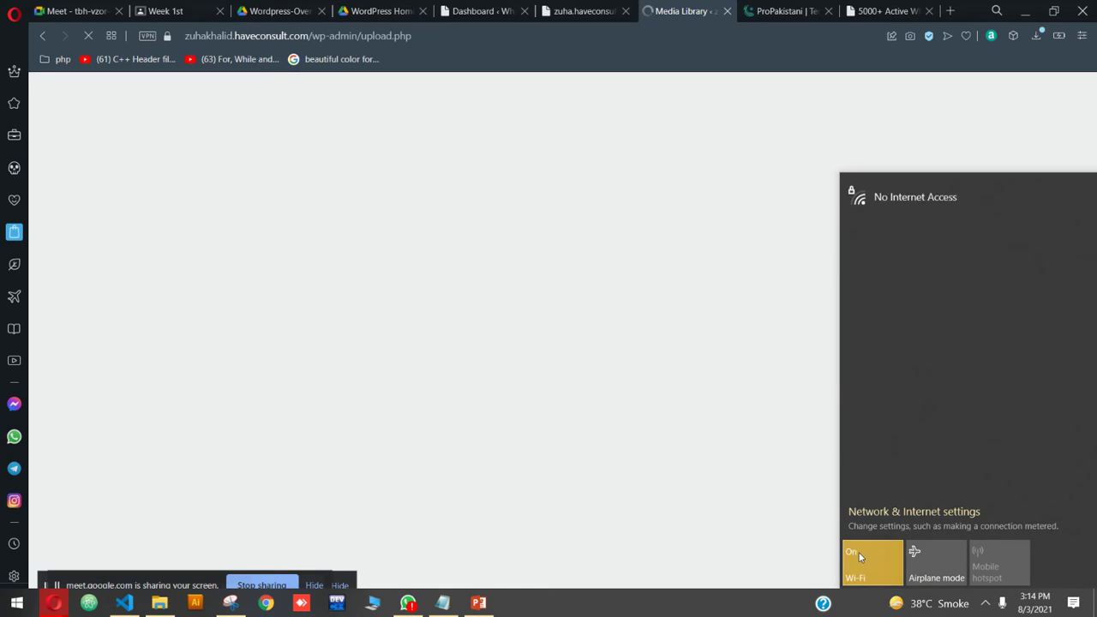
pyautogui.click(885, 204)
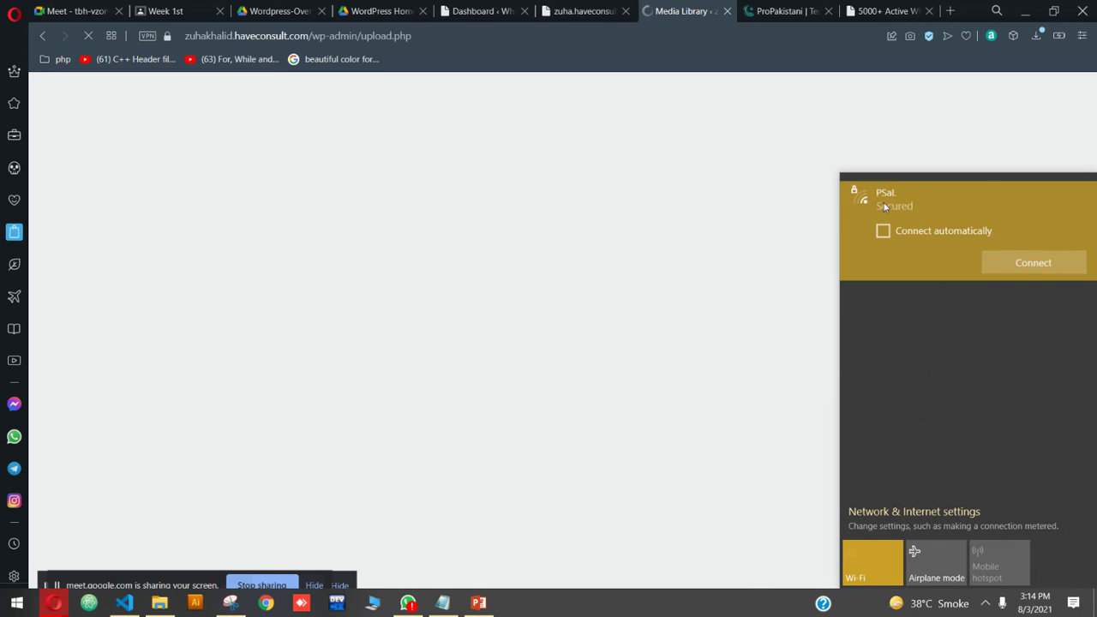
pyautogui.click(1014, 266)
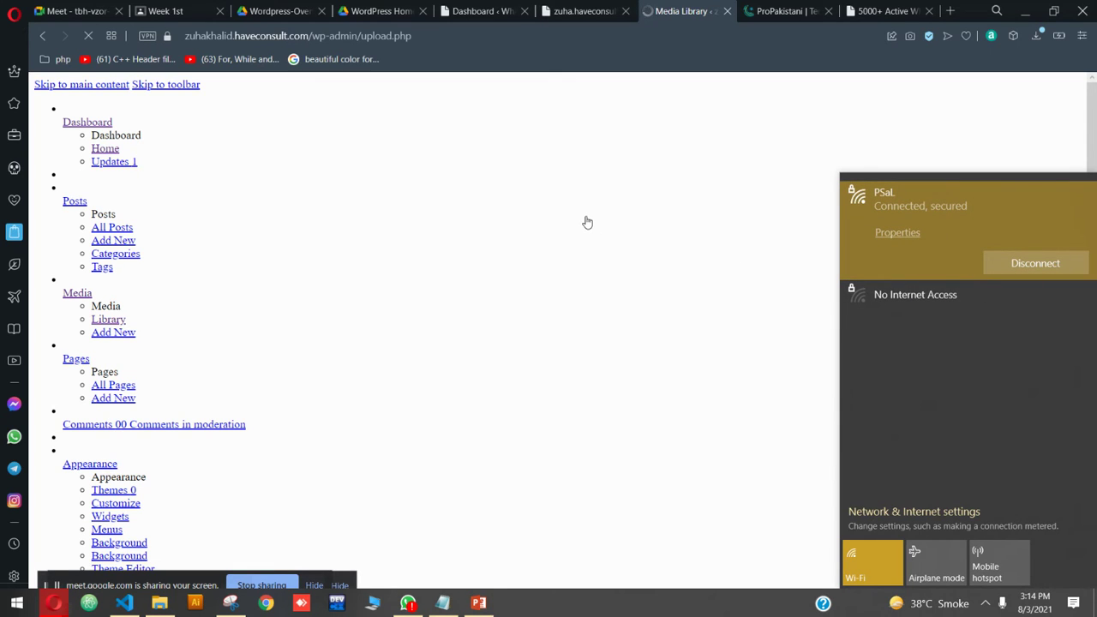
# - Switch to the Google Meet call and mute the microphone
pyautogui.click(86, 10)
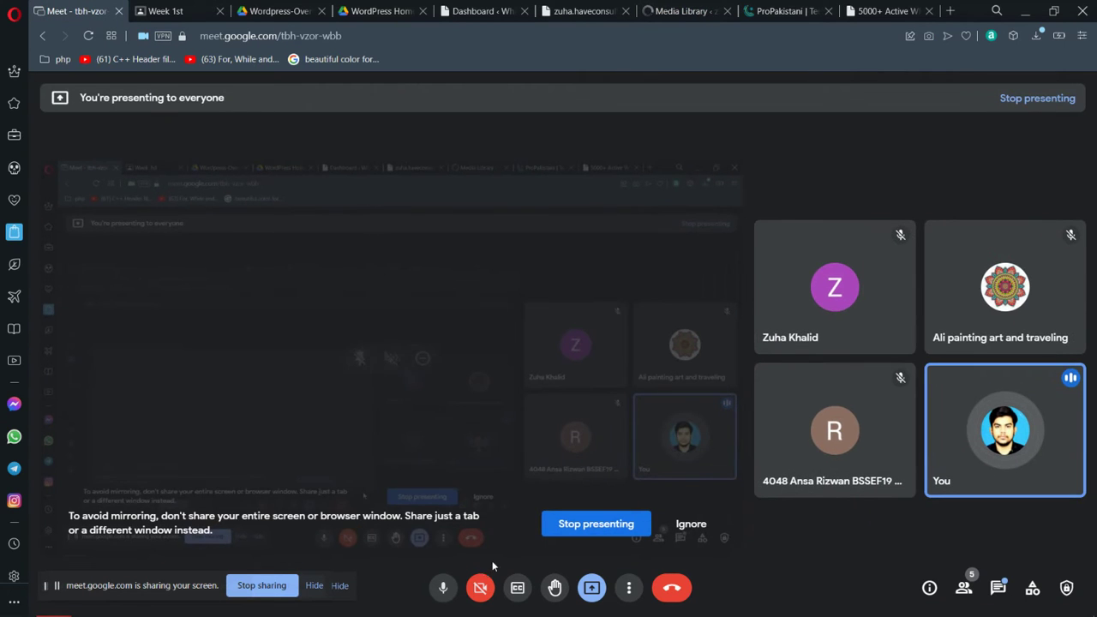
pyautogui.click(452, 587)
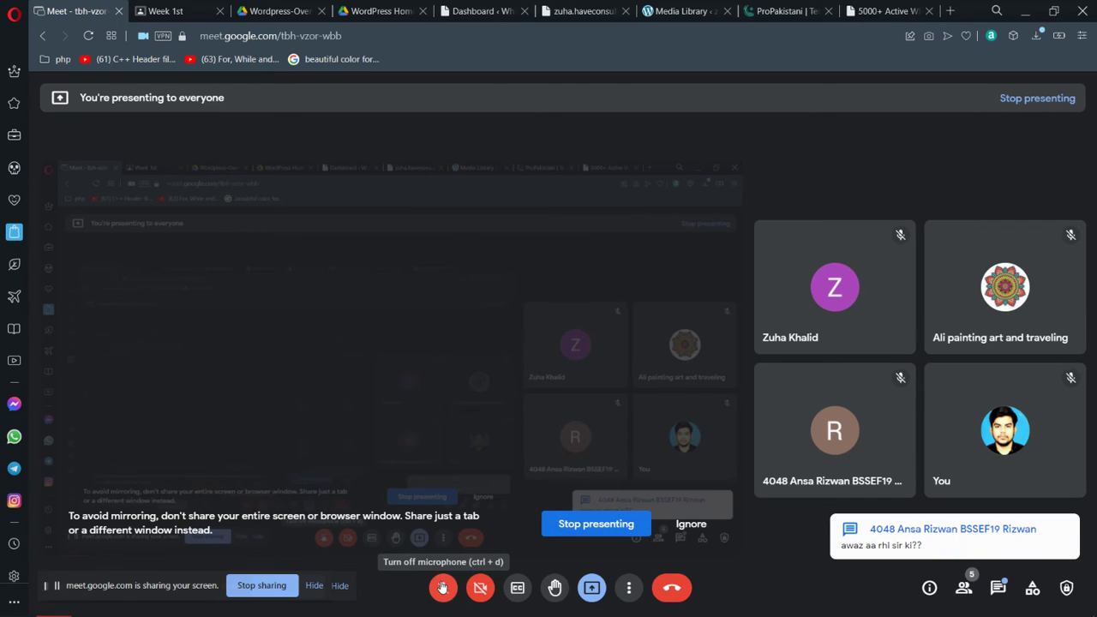
# - Turn the Meet call's microphone back on and reload the new site's unstyled Media Library page
pyautogui.click(442, 586)
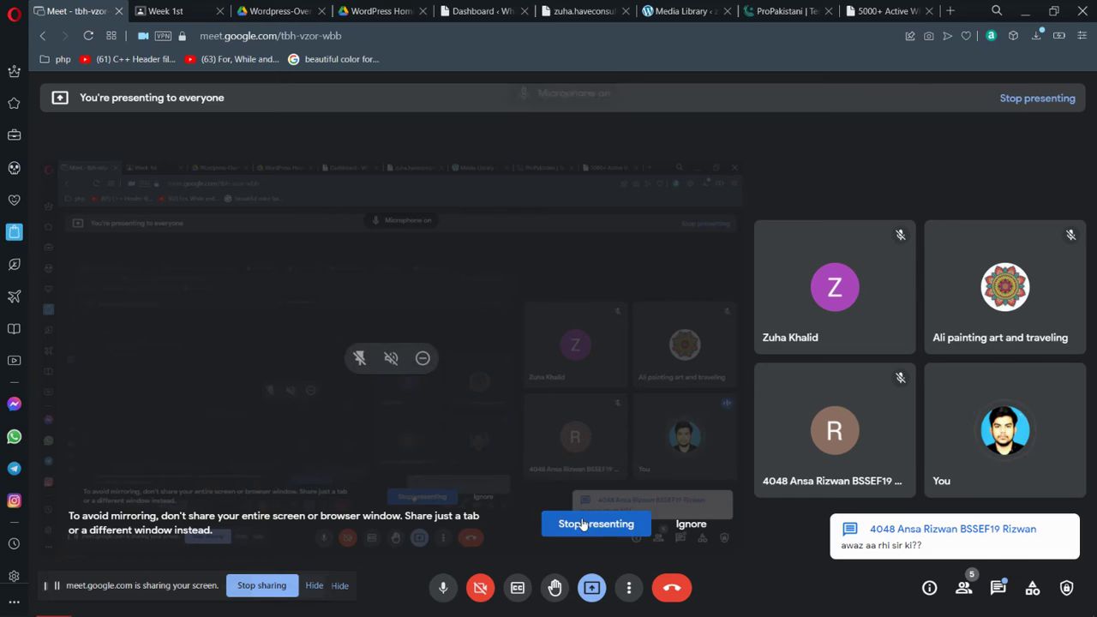
pyautogui.moveTo(792, 385)
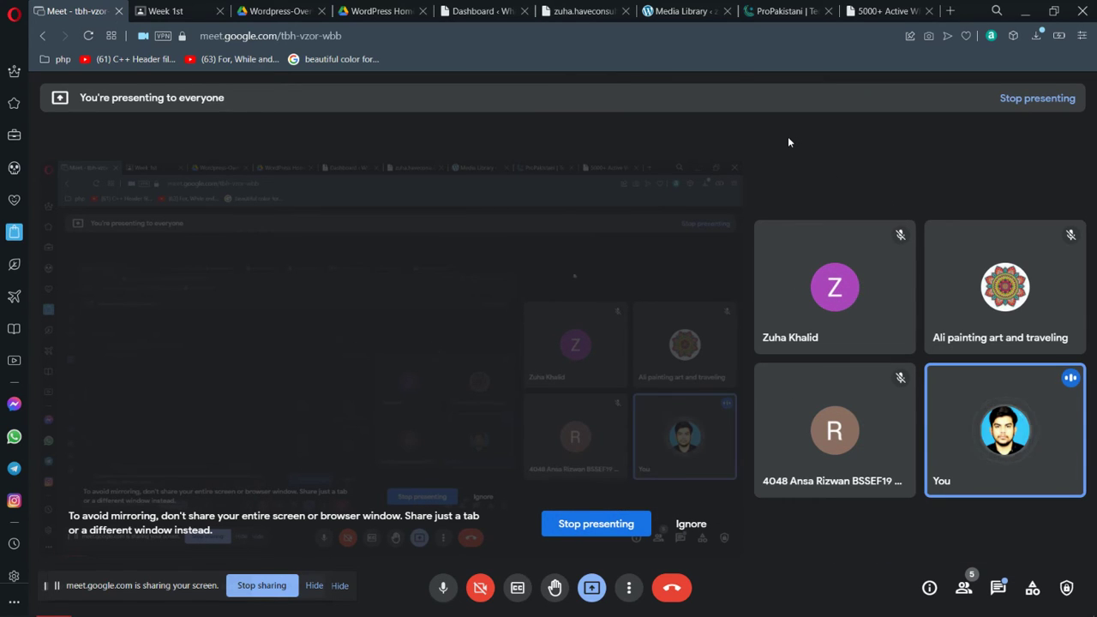
pyautogui.click(591, 11)
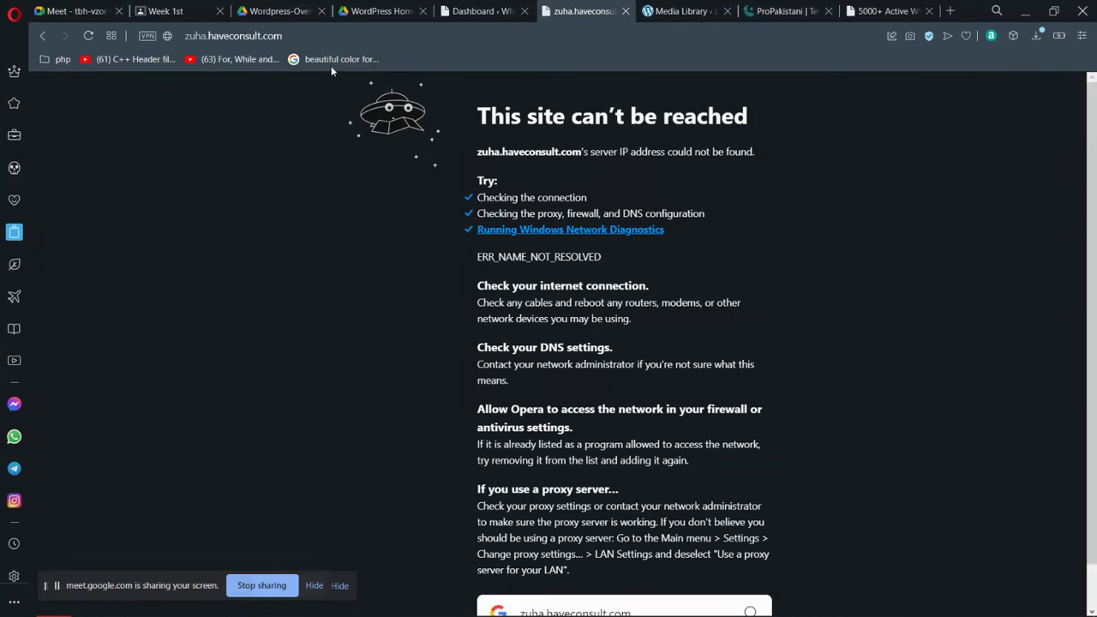
pyautogui.click(480, 11)
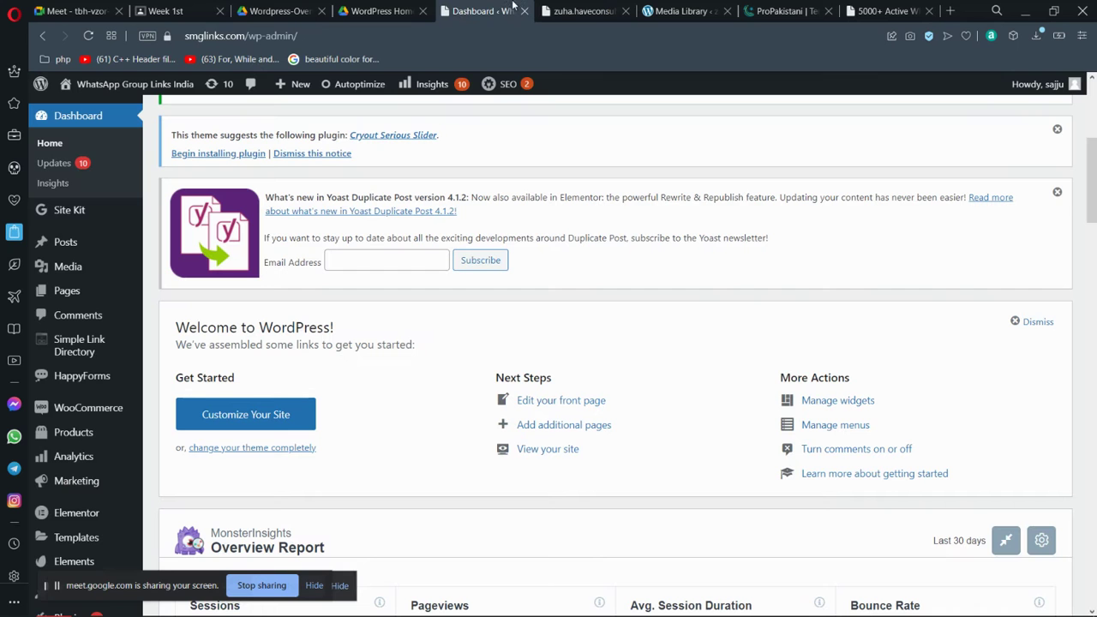
pyautogui.click(583, 11)
pyautogui.click(642, 10)
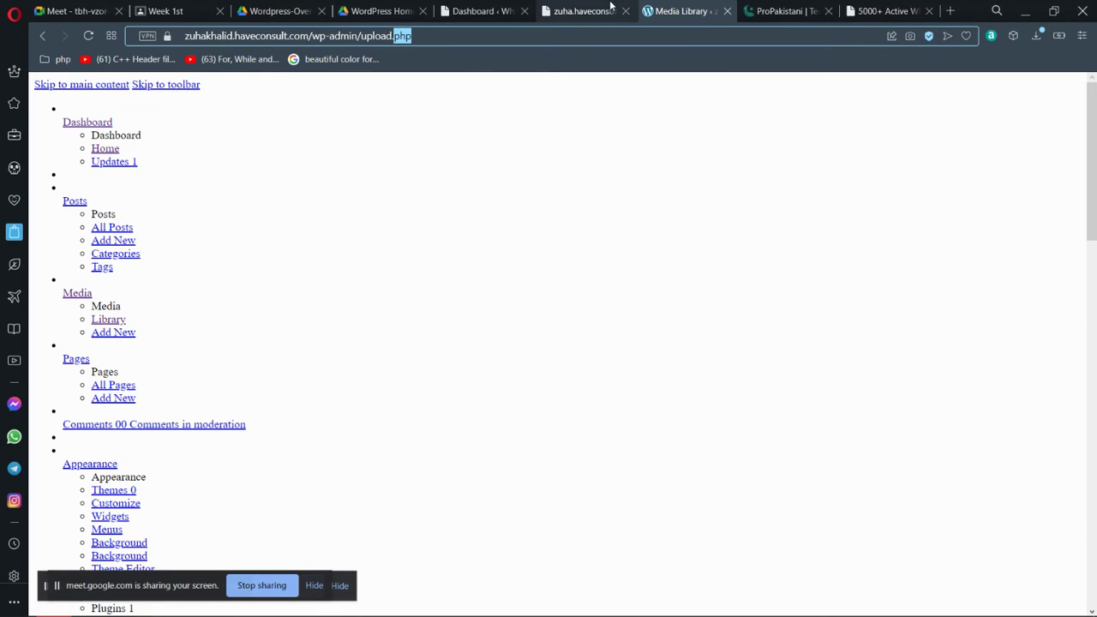
pyautogui.click(89, 36)
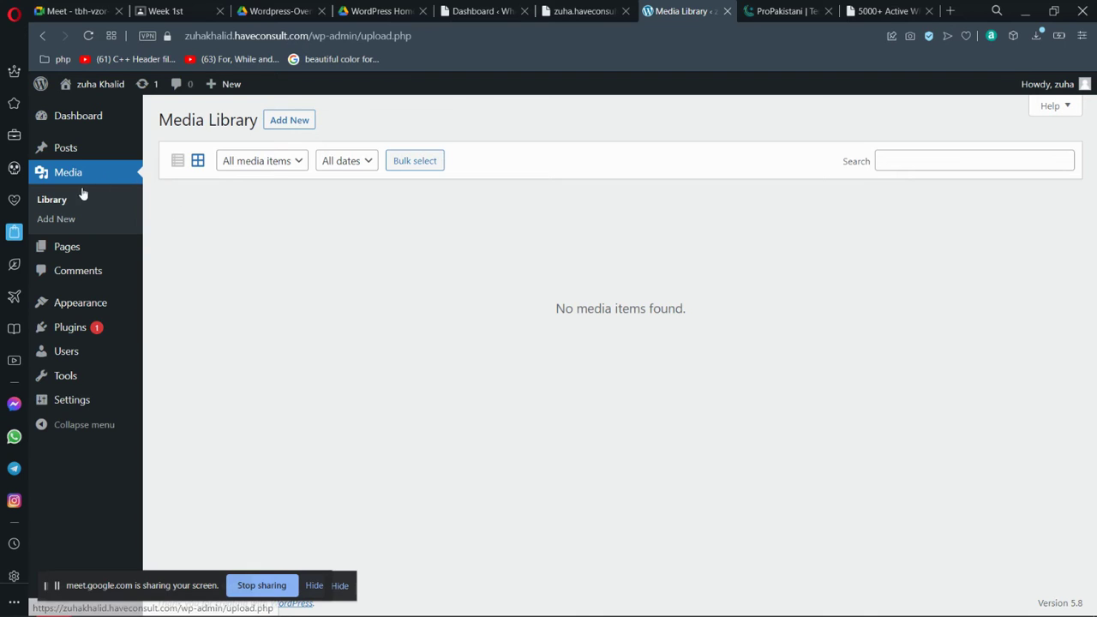
# - Open the About page from the ProPakistani home page as a page example, dismissing the ad overlay
pyautogui.moveTo(65, 156)
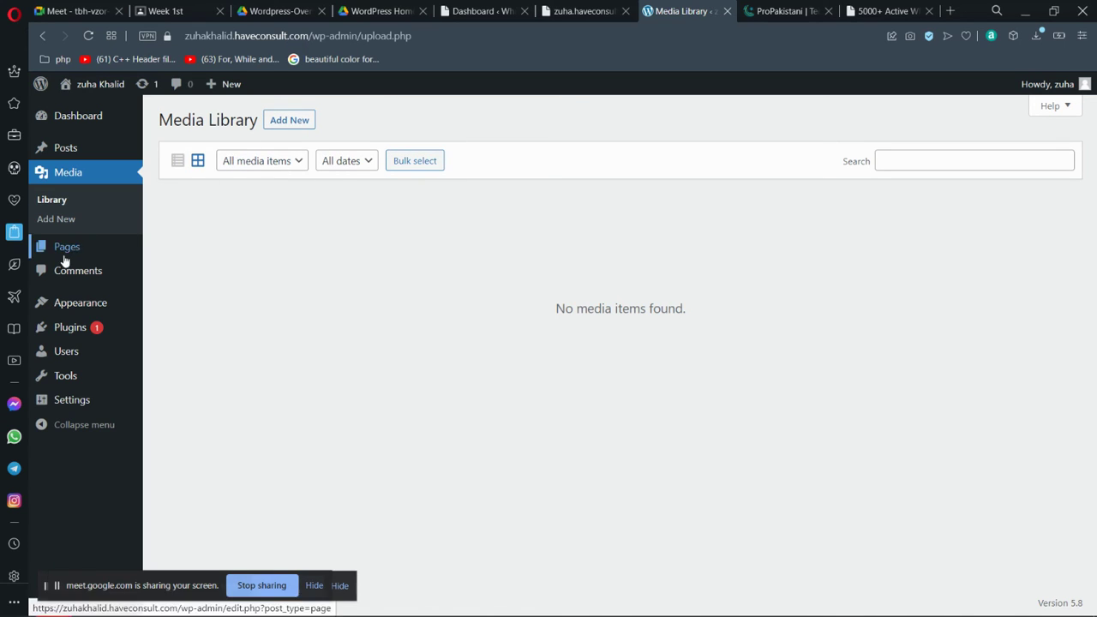
pyautogui.moveTo(69, 246)
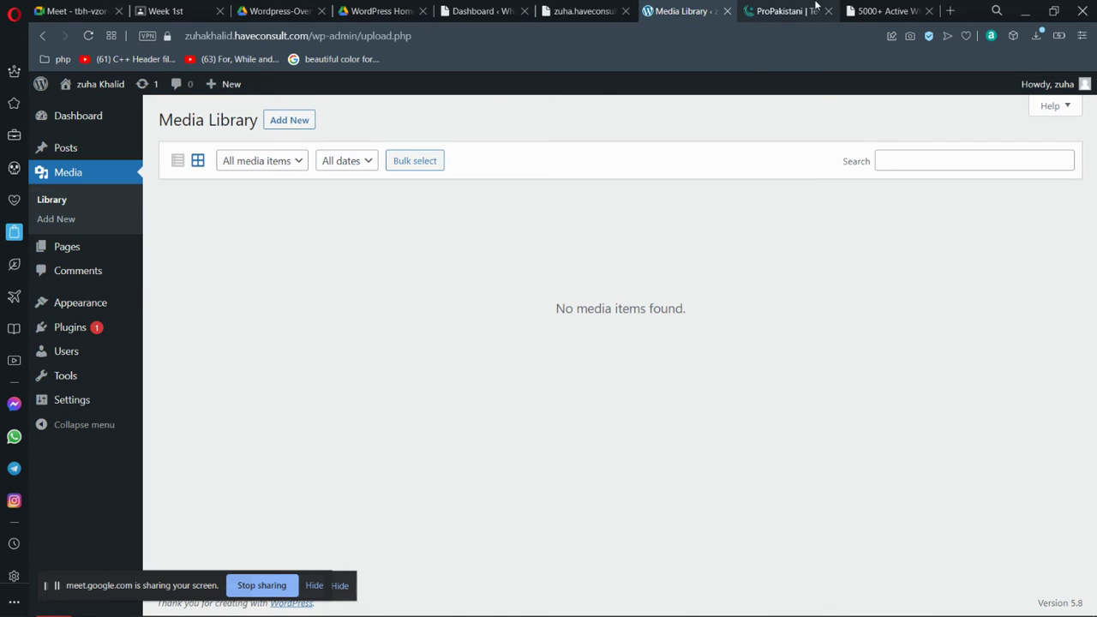
pyautogui.click(775, 10)
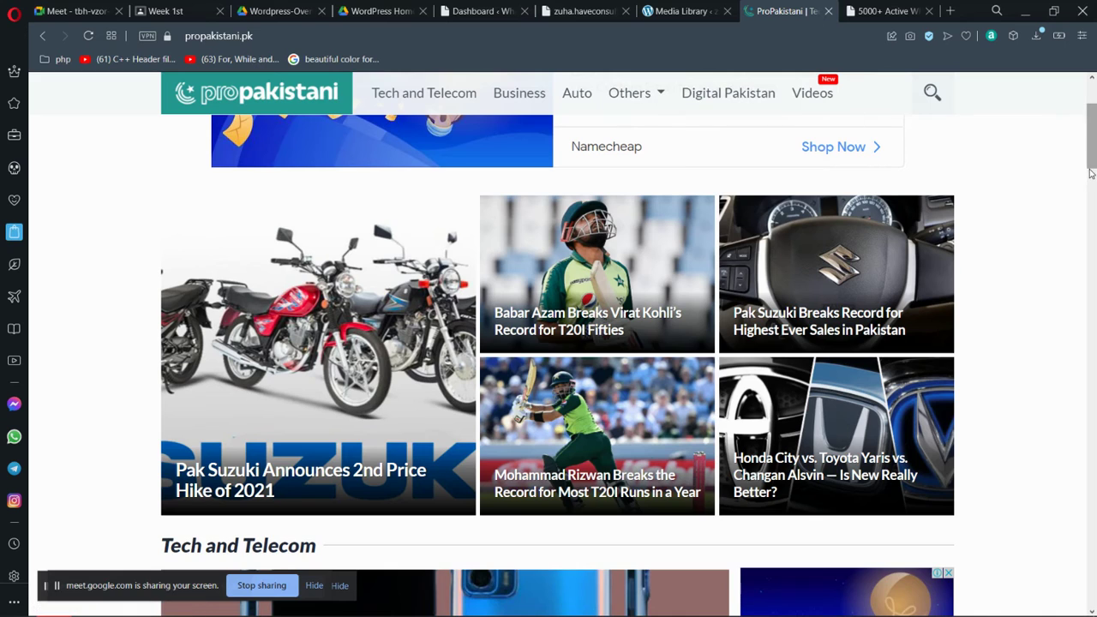
pyautogui.scroll(3, 728, 120)
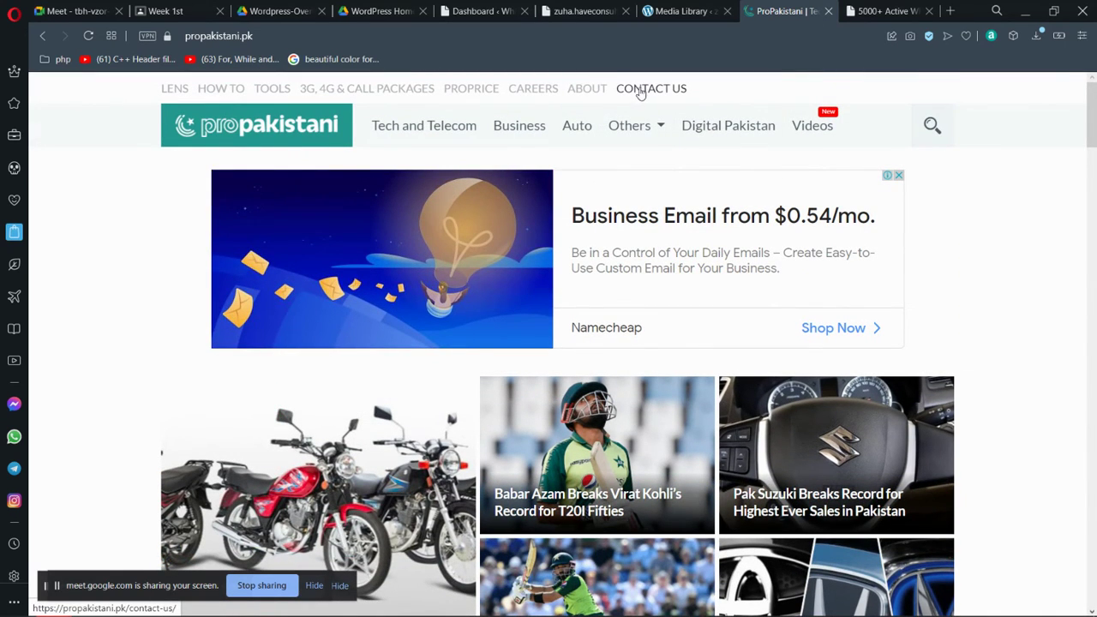
pyautogui.click(585, 89)
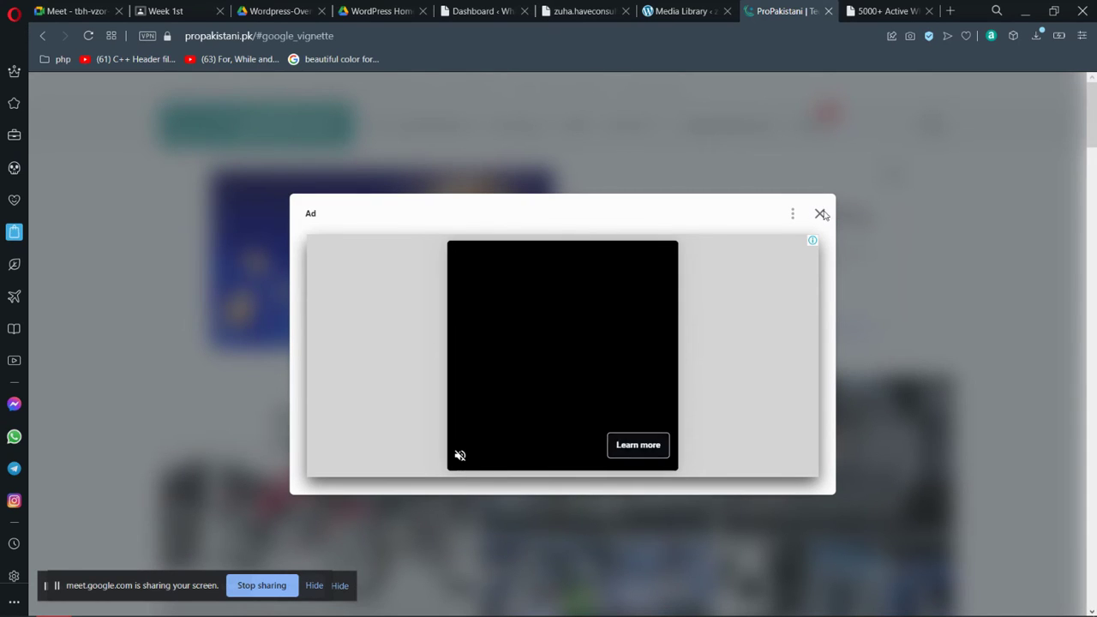
pyautogui.click(819, 213)
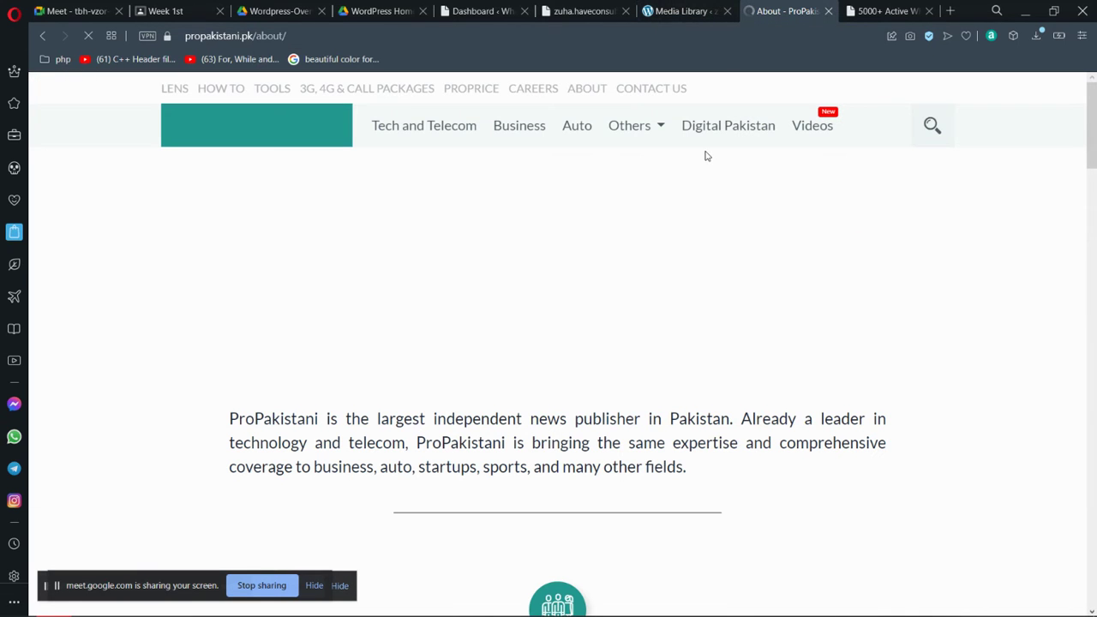
pyautogui.moveTo(1095, 137)
pyautogui.mouseDown()
pyautogui.moveTo(1094, 458)
pyautogui.moveTo(1094, 135)
pyautogui.mouseUp()
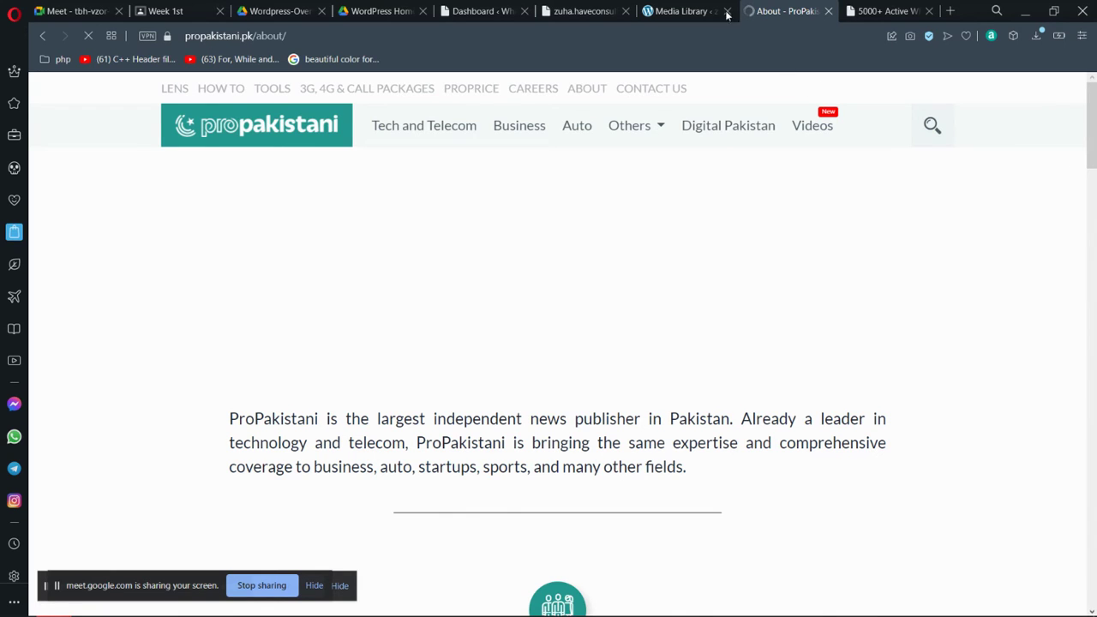
# - Return to the Media Library and compare the Posts and Pages submenus of the new site
pyautogui.click(684, 10)
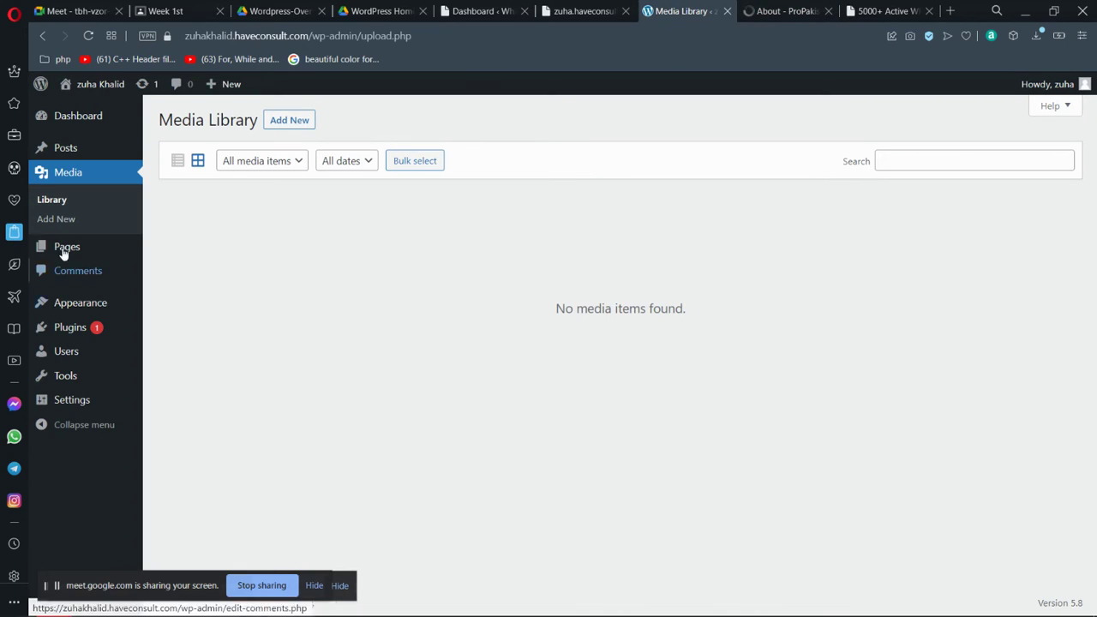
pyautogui.moveTo(91, 157)
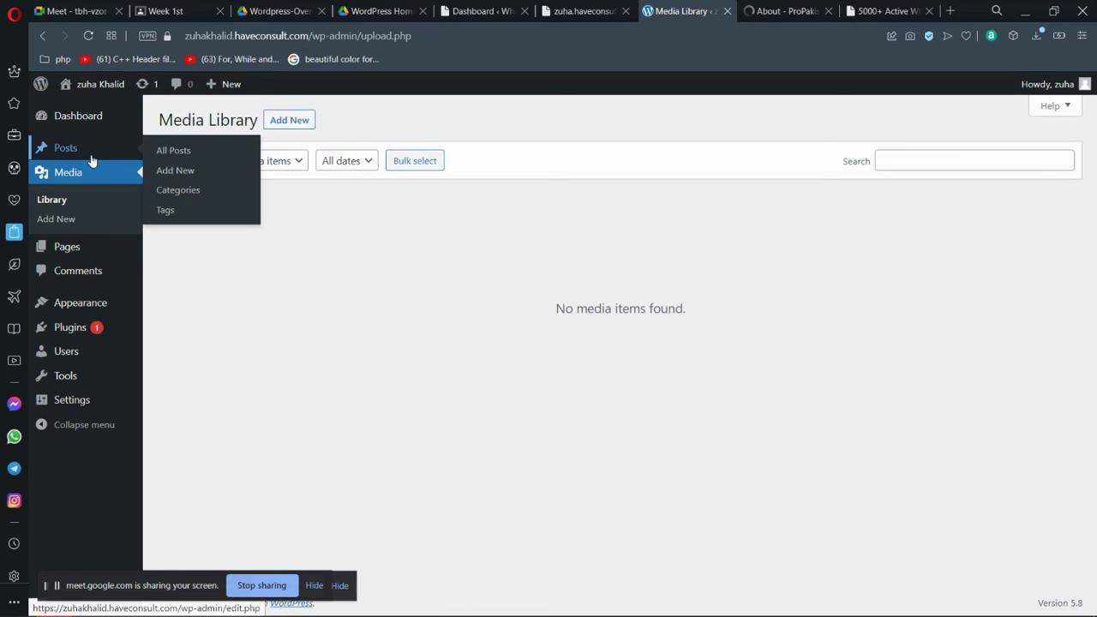
pyautogui.moveTo(75, 249)
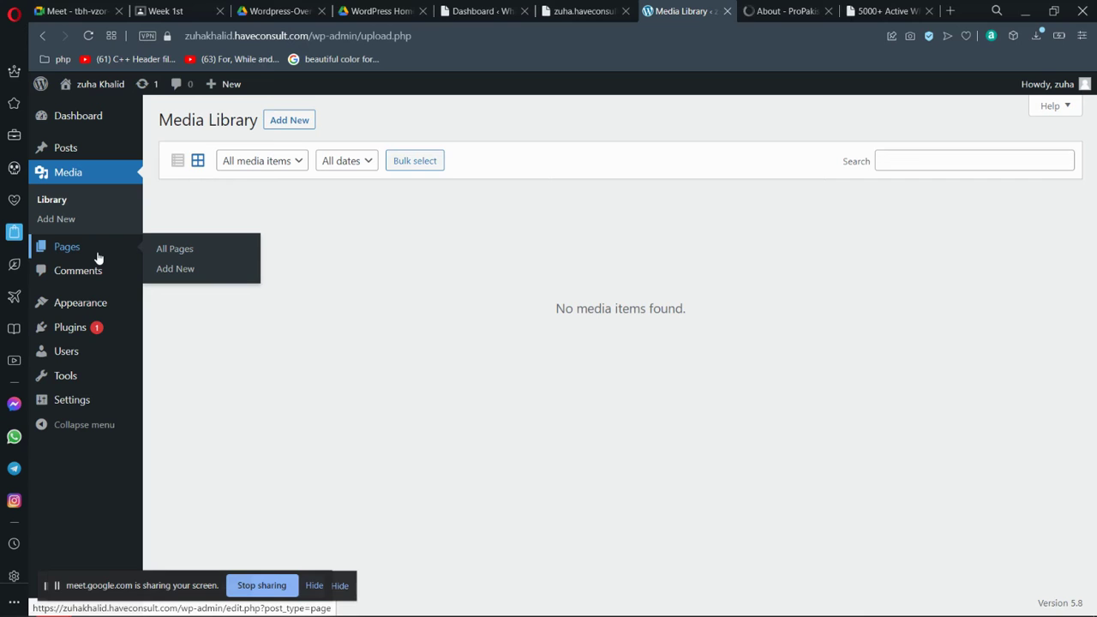
pyautogui.moveTo(44, 155)
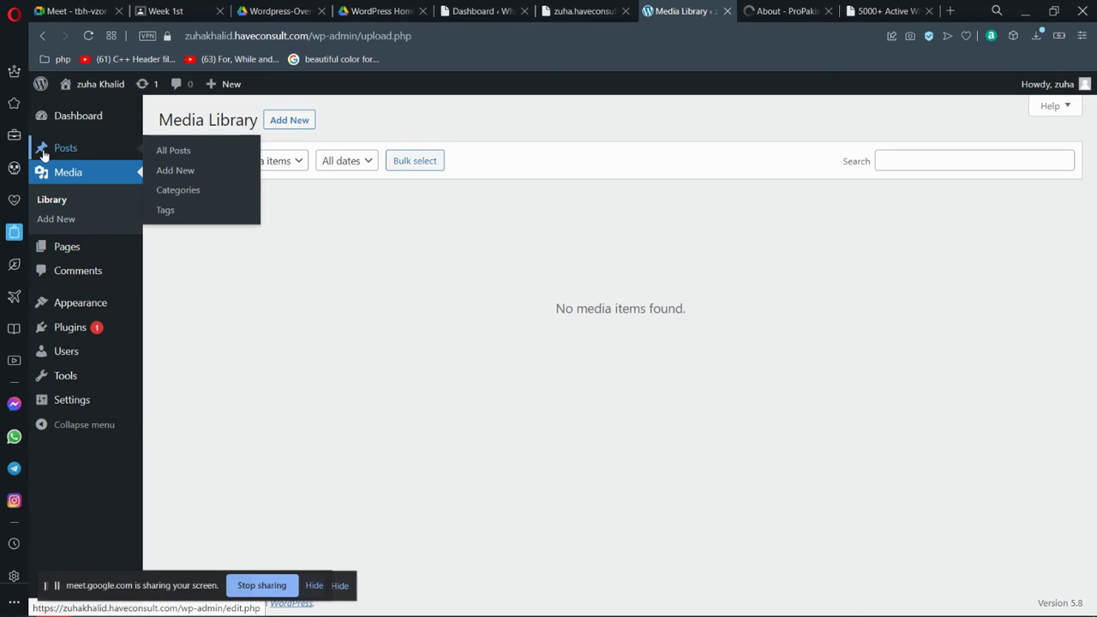
pyautogui.moveTo(39, 115)
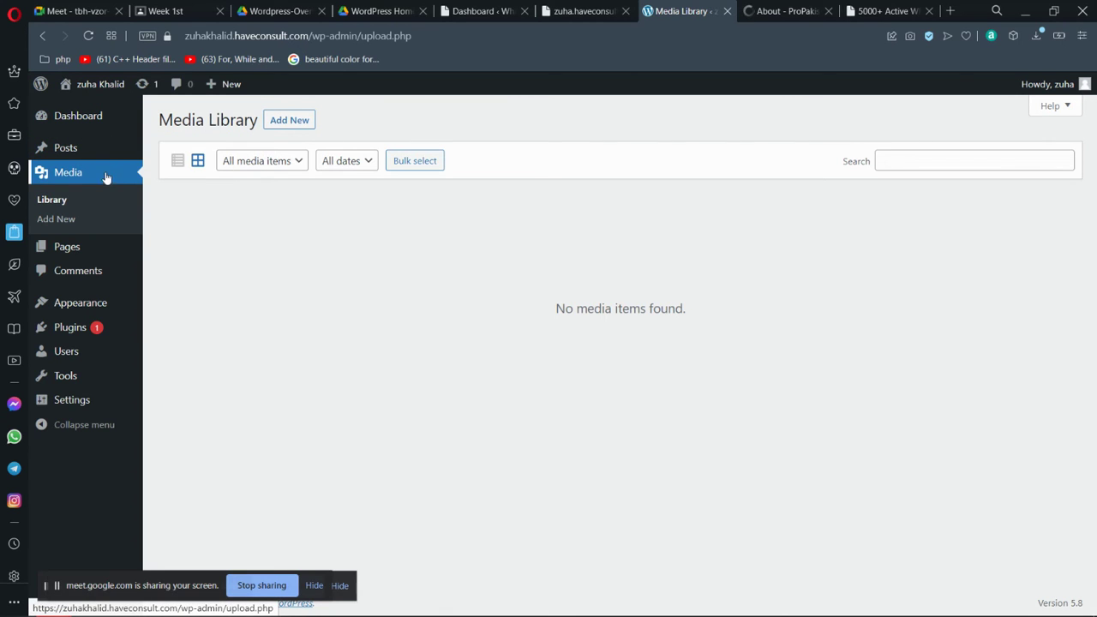
pyautogui.moveTo(65, 249)
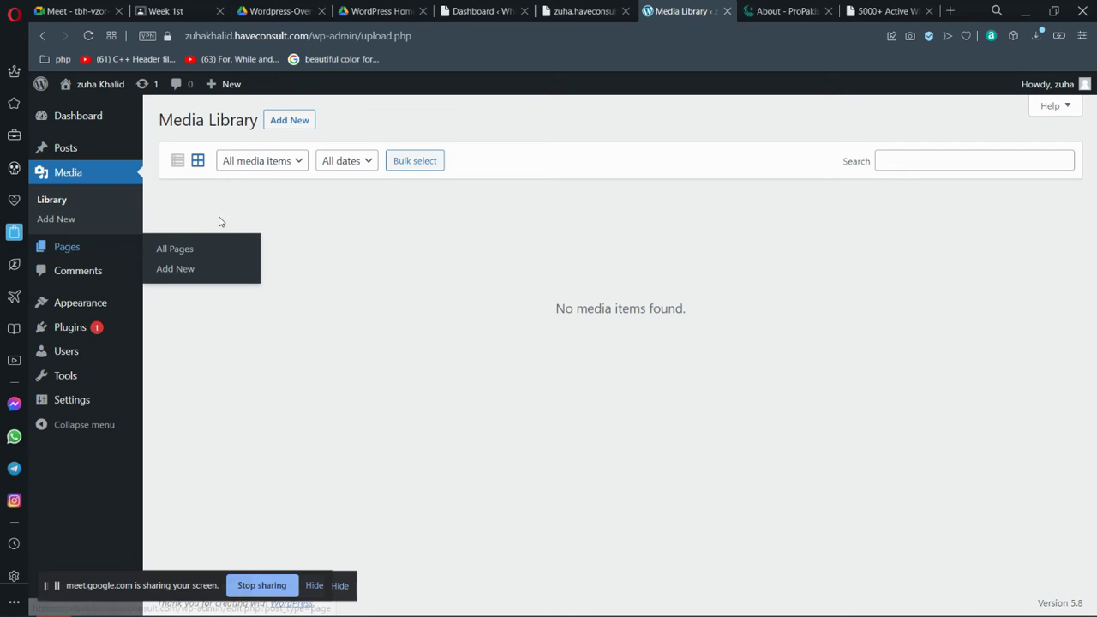
# - Check the Meet call and open the new site's Comments screen
pyautogui.click(83, 7)
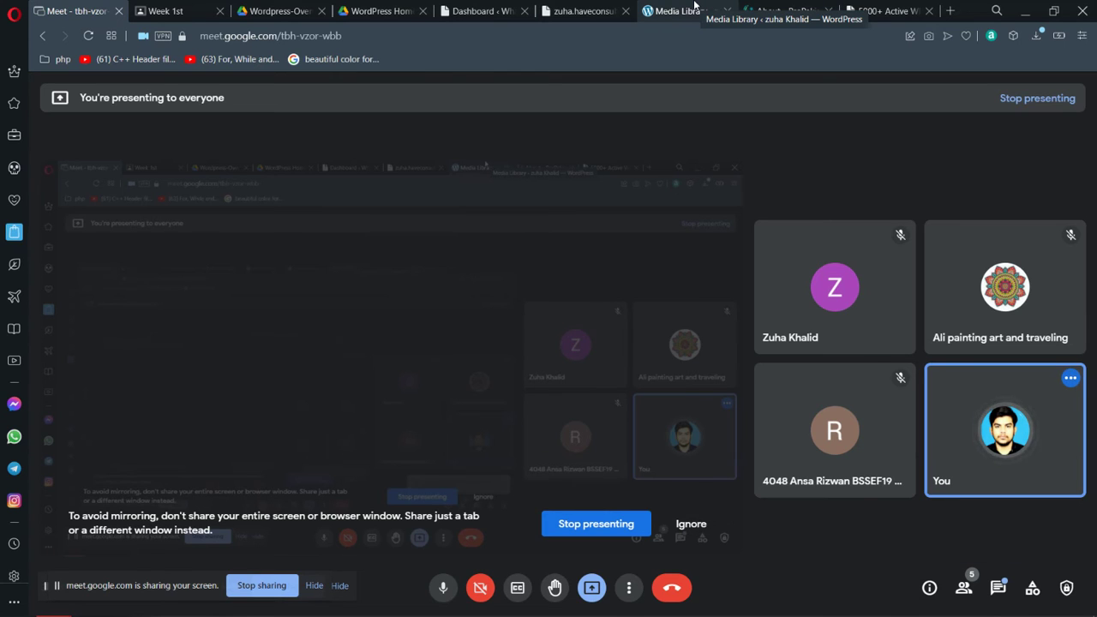
pyautogui.click(694, 6)
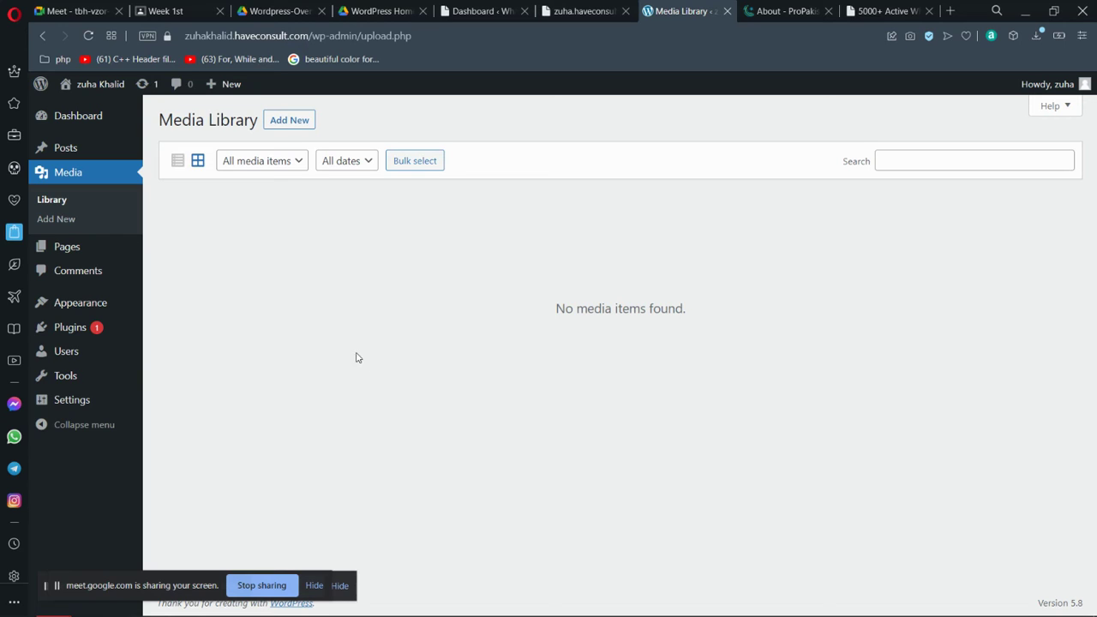
pyautogui.click(84, 281)
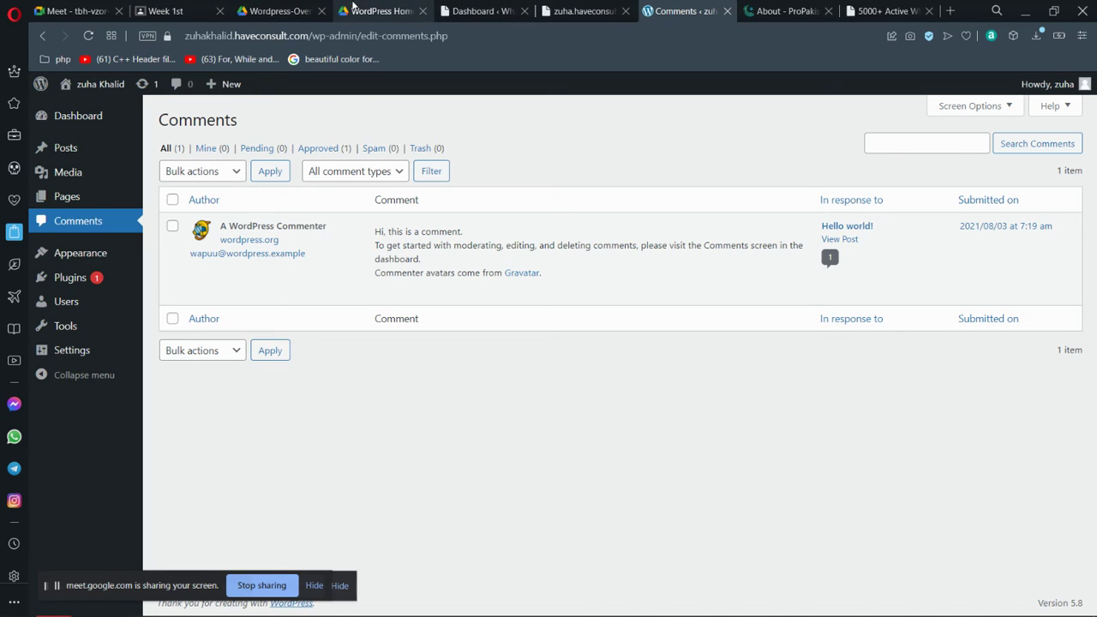
# - Return to the Meet call and admit the waiting participant
pyautogui.click(165, 10)
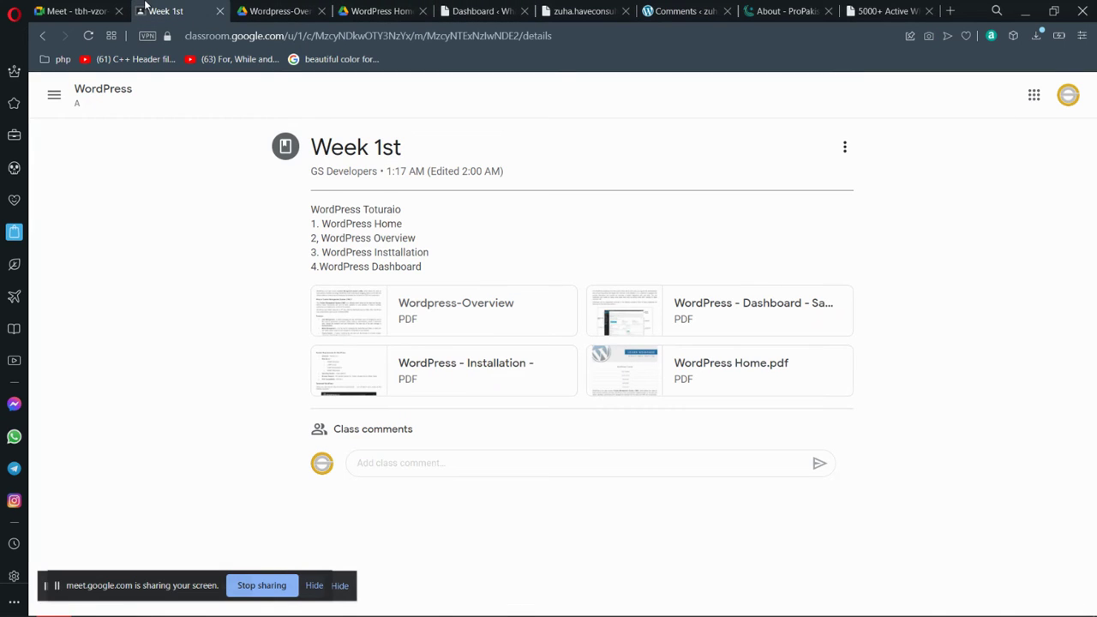
pyautogui.click(493, 6)
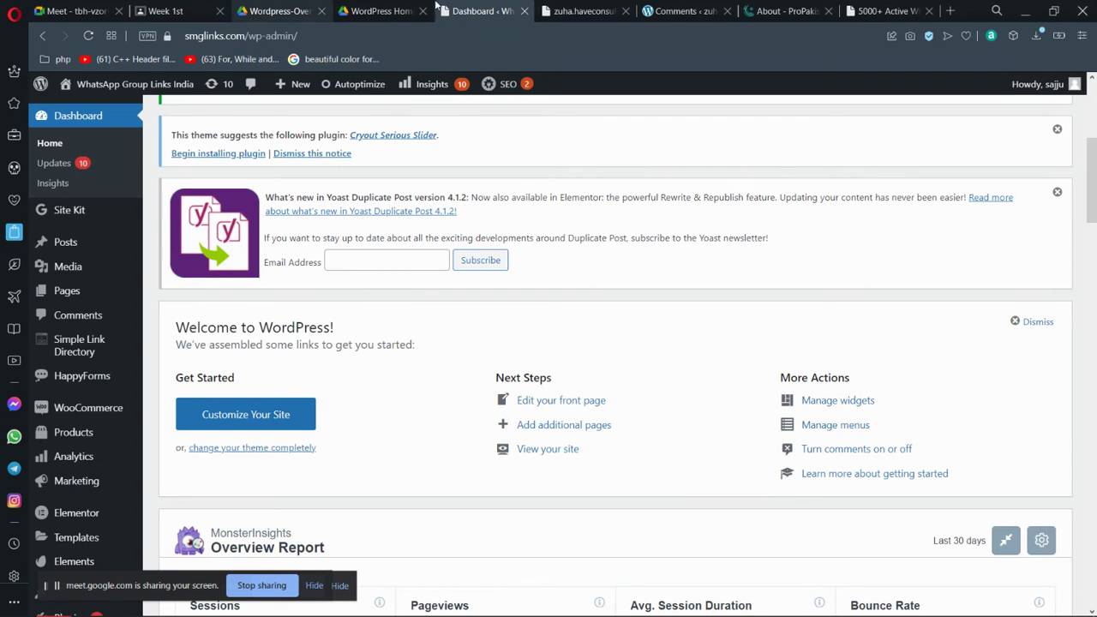
pyautogui.click(583, 10)
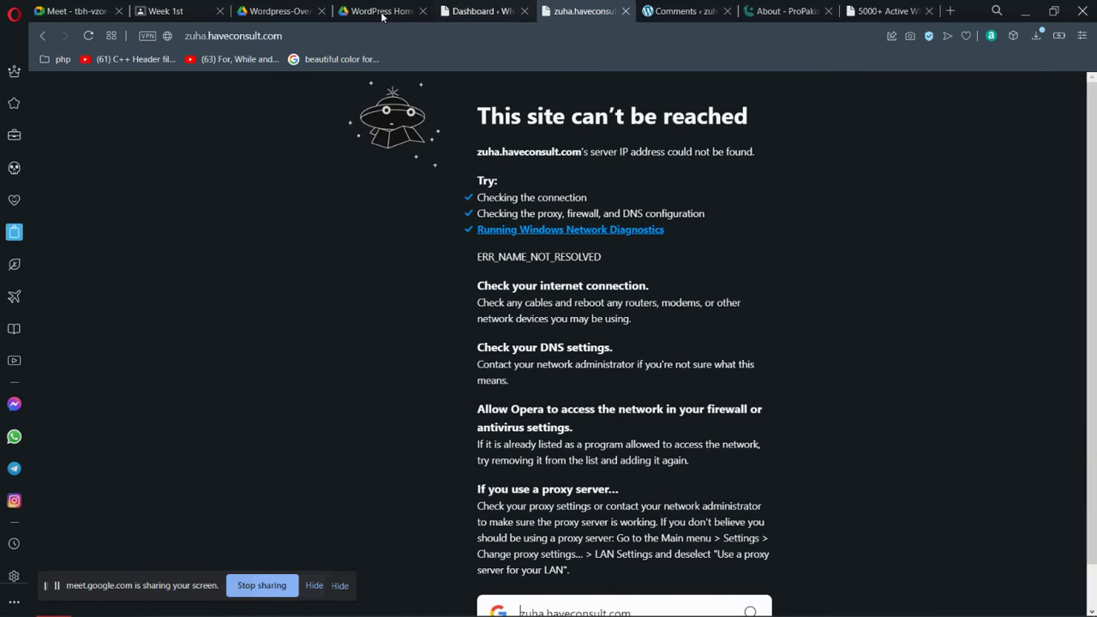
pyautogui.click(305, 12)
pyautogui.click(77, 11)
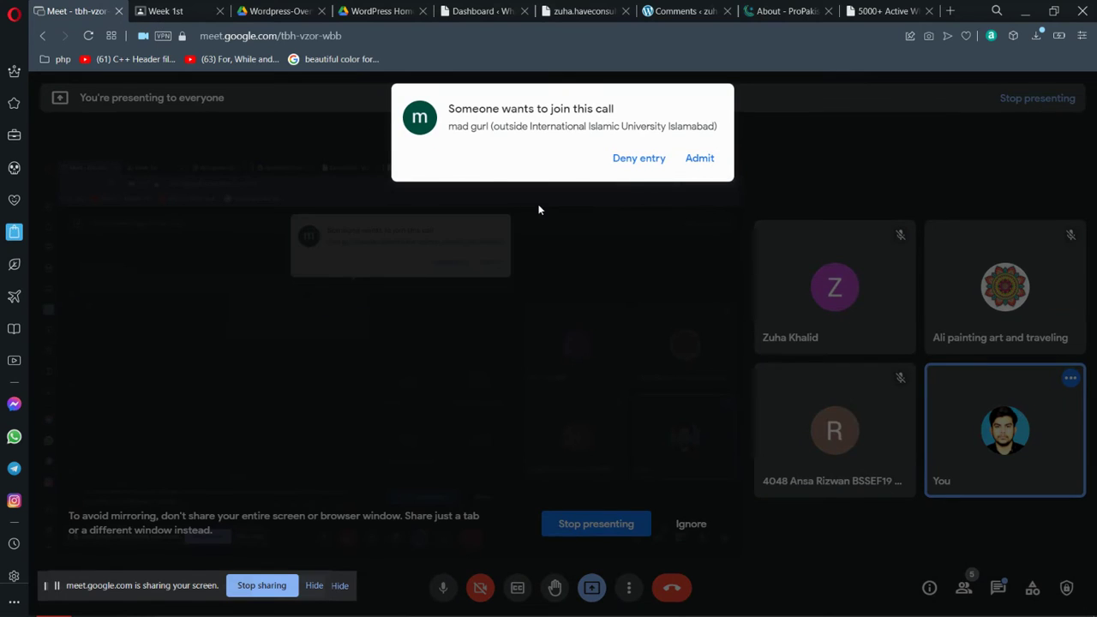
pyautogui.click(699, 158)
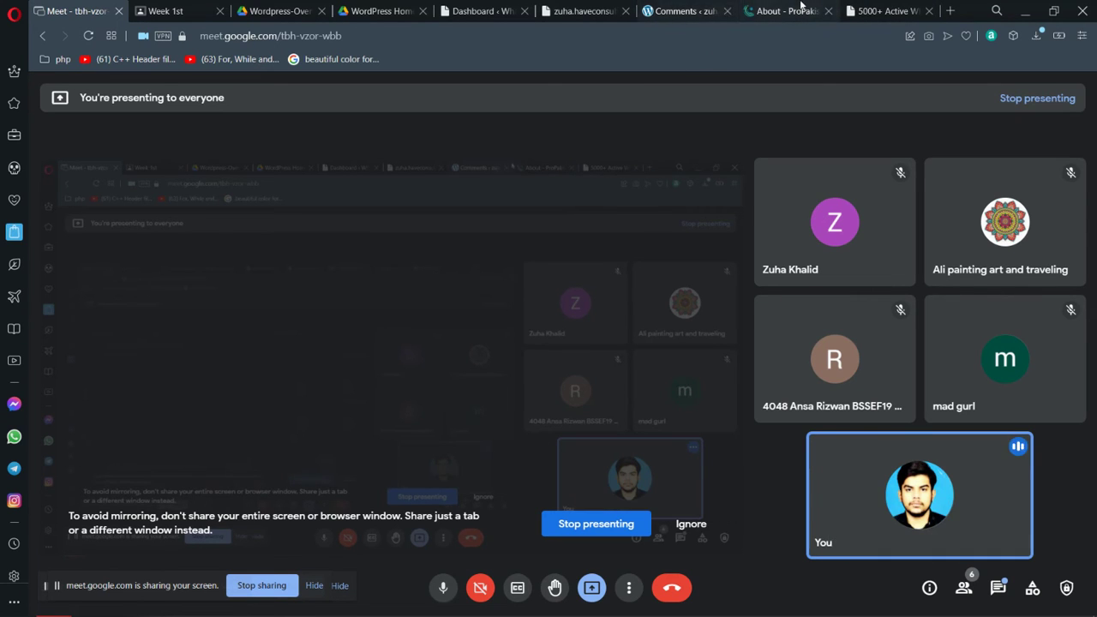
# - Go back to the new site's Comments screen and examine the comment list and its bulk actions
pyautogui.click(877, 8)
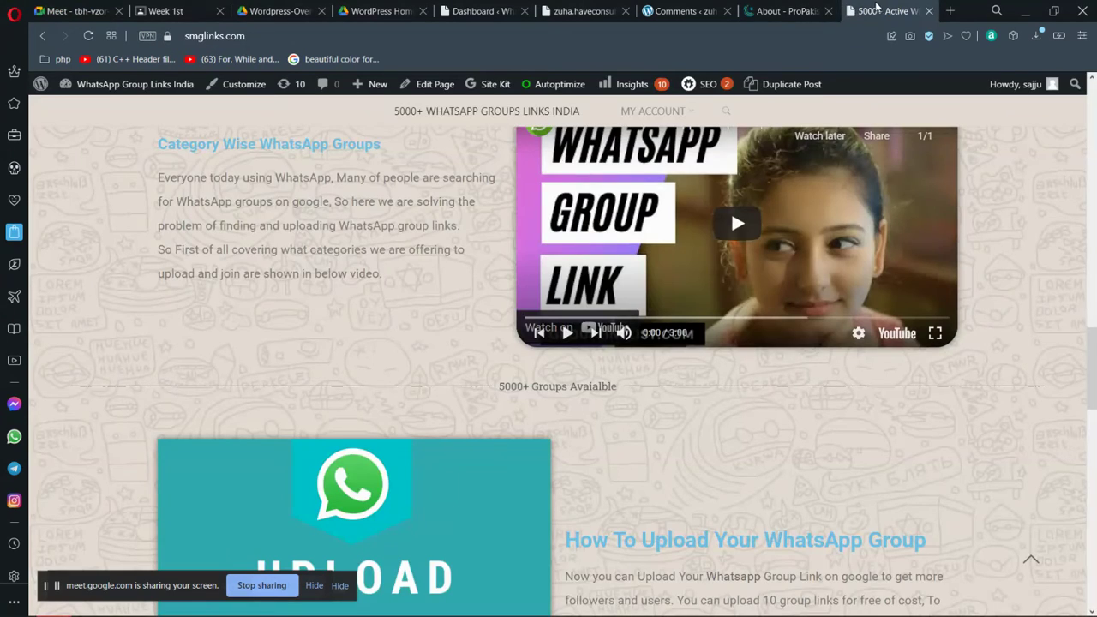
pyautogui.click(775, 10)
pyautogui.click(677, 11)
pyautogui.moveTo(750, 262)
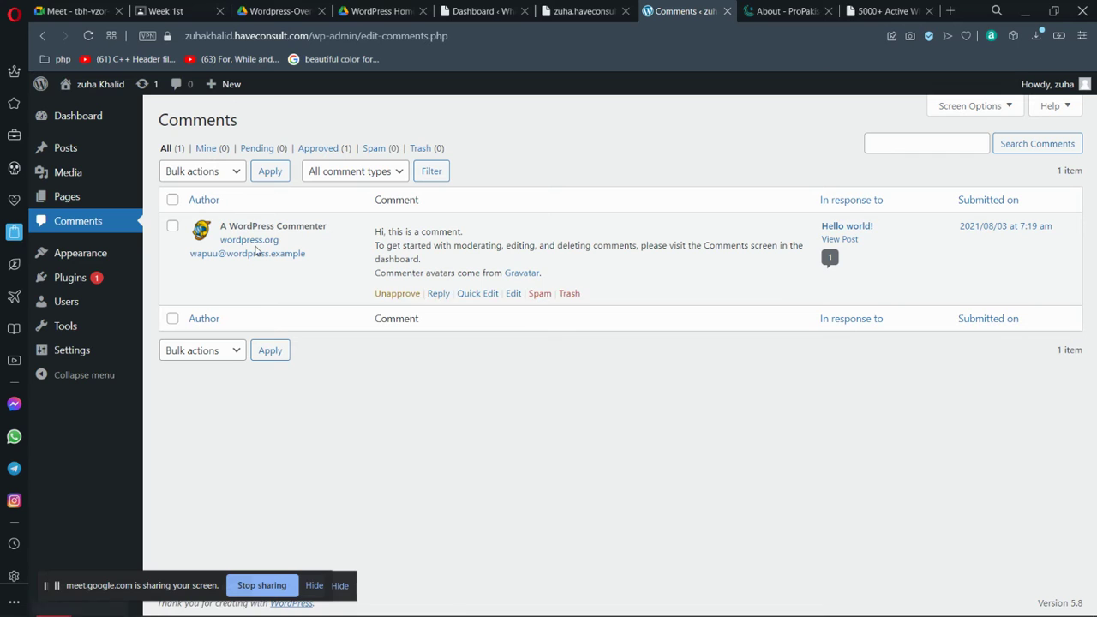
pyautogui.click(197, 199)
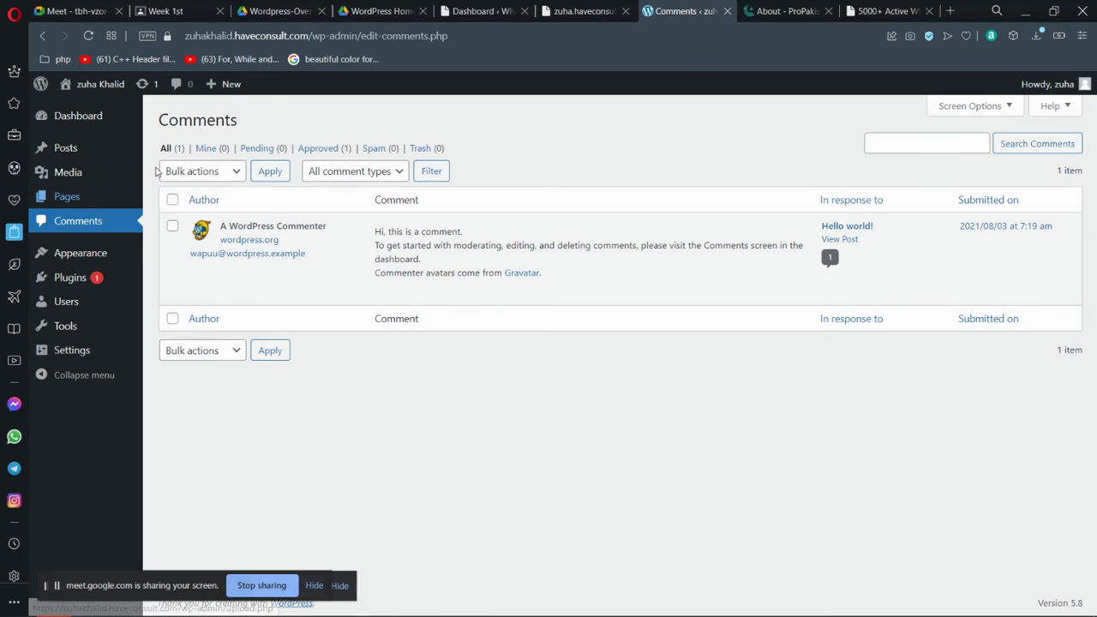
pyautogui.moveTo(161, 120); pyautogui.dragTo(385, 339)
pyautogui.click(398, 371)
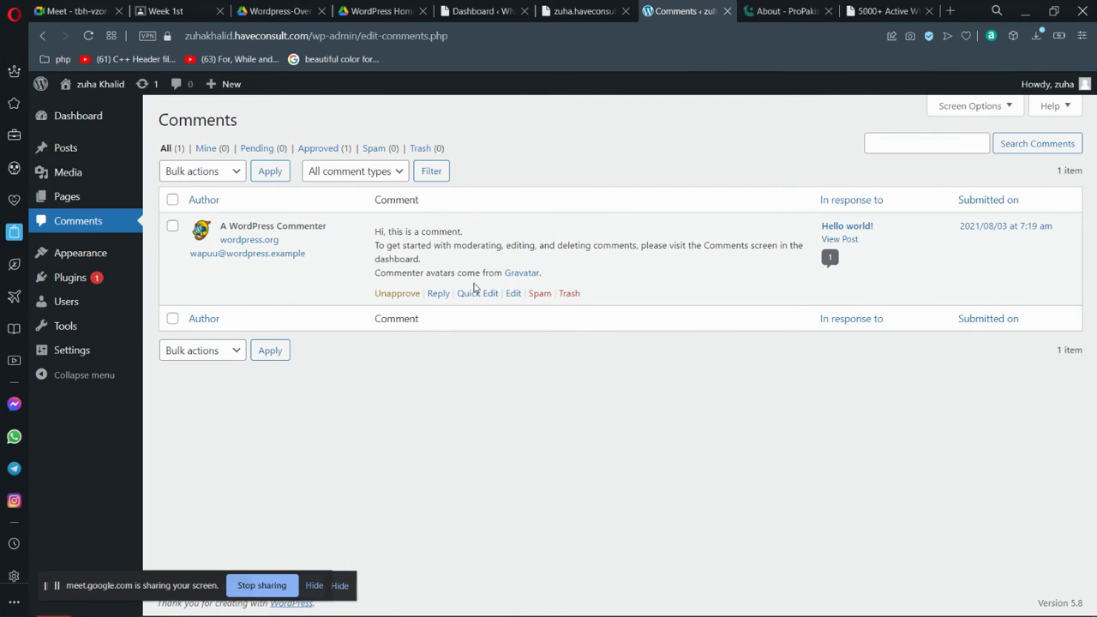
pyautogui.click(215, 174)
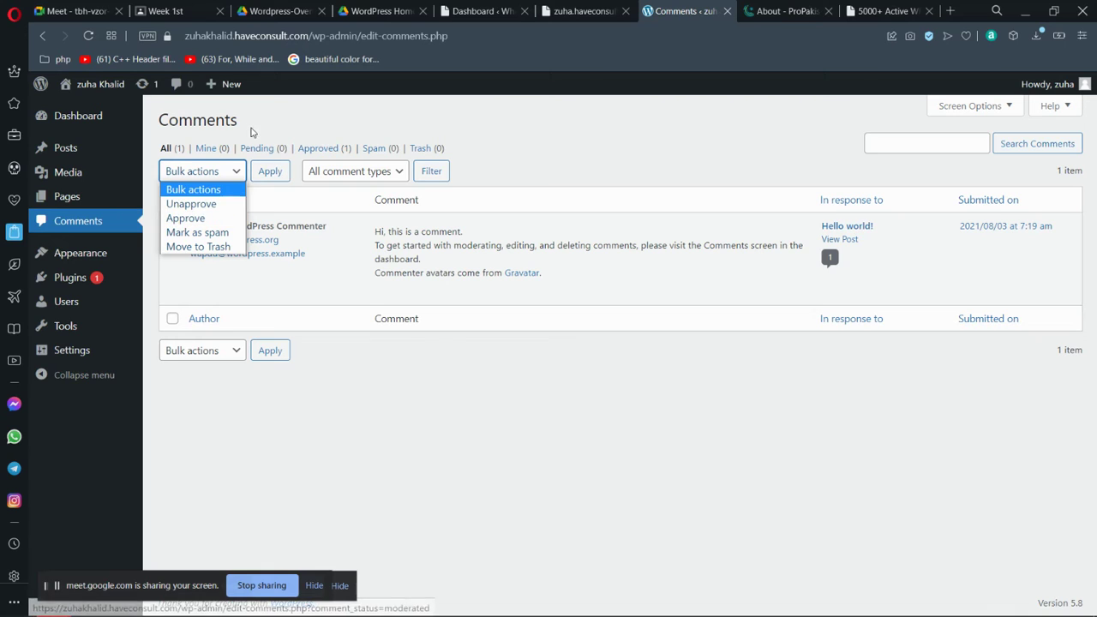
pyautogui.moveTo(237, 120); pyautogui.dragTo(193, 121)
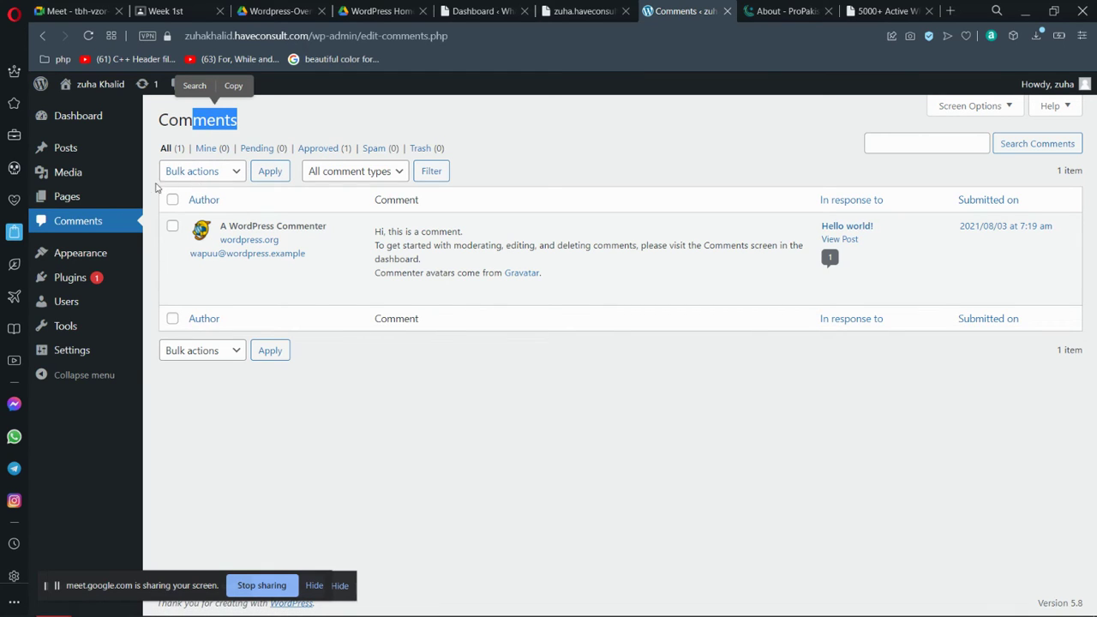
pyautogui.moveTo(72, 259)
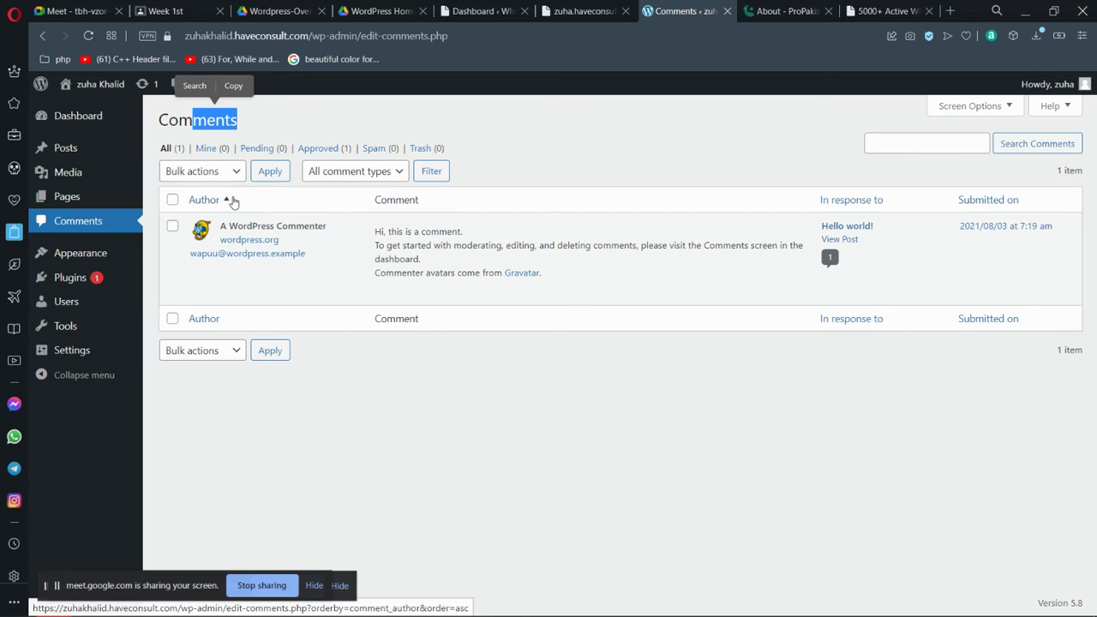
# - Open the ProPakistani homepage and examine the smglinks.com homepage as a second example website
pyautogui.click(742, 13)
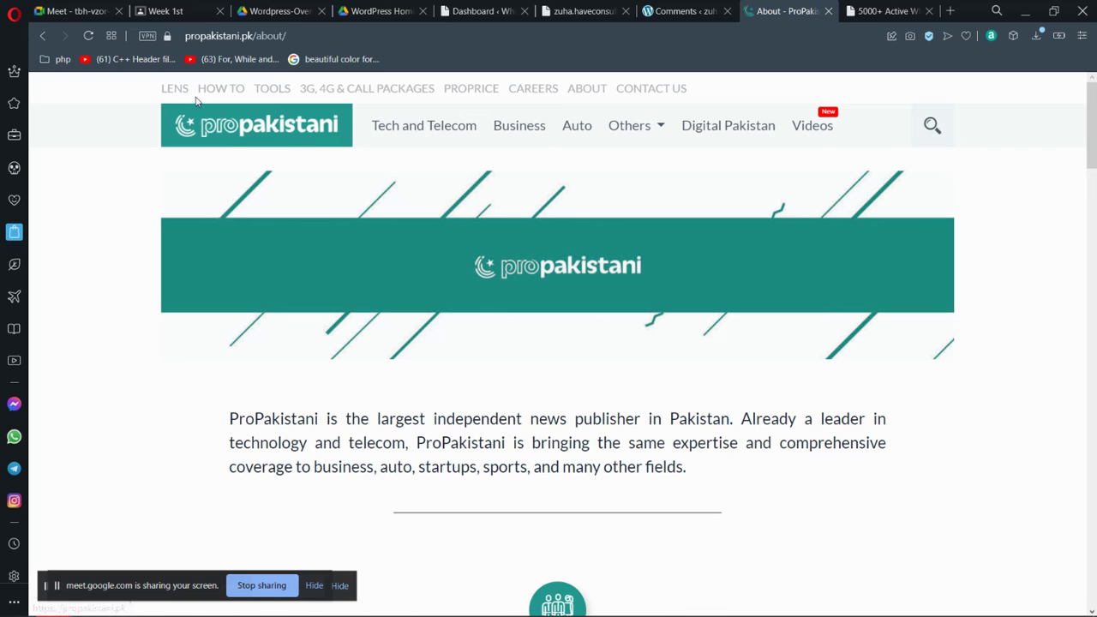
pyautogui.click(234, 144)
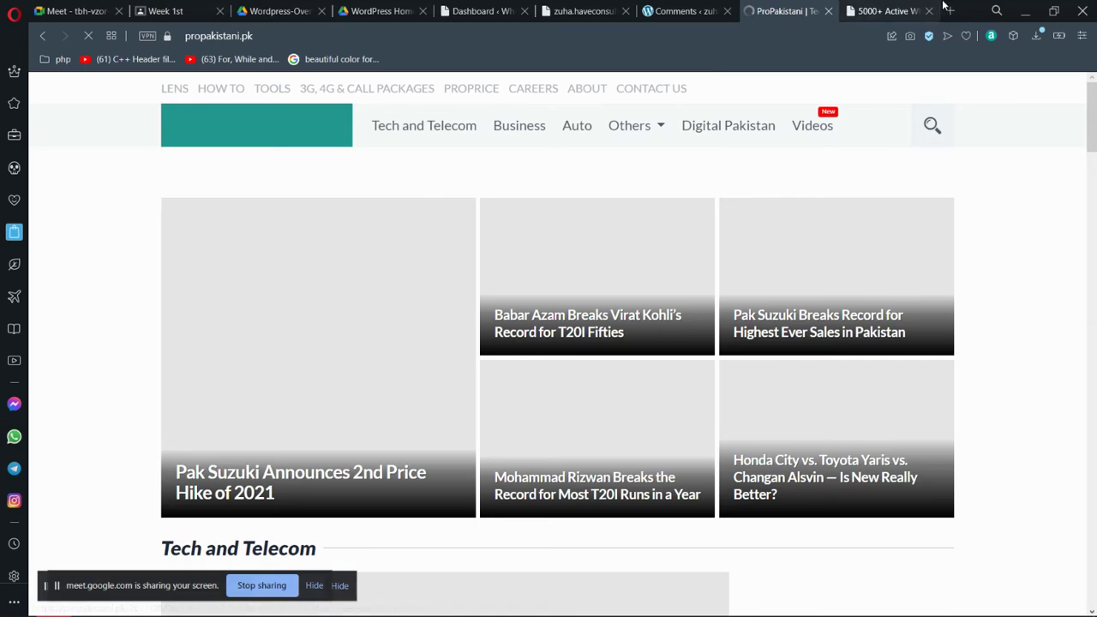
pyautogui.click(887, 10)
pyautogui.click(1095, 160)
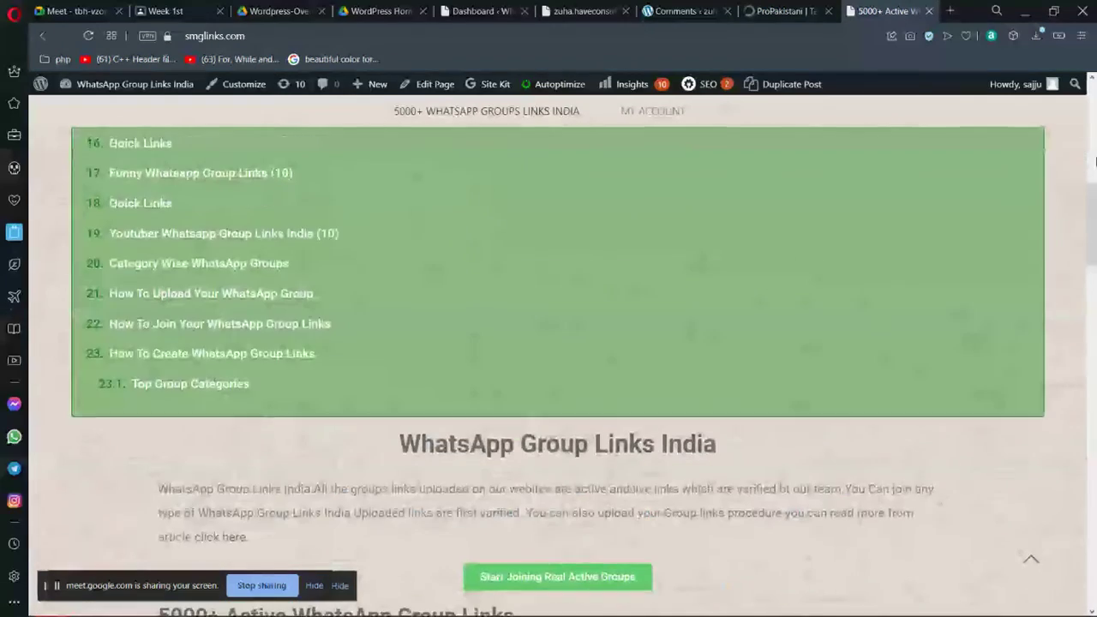
pyautogui.moveTo(1095, 140); pyautogui.dragTo(1079, 56)
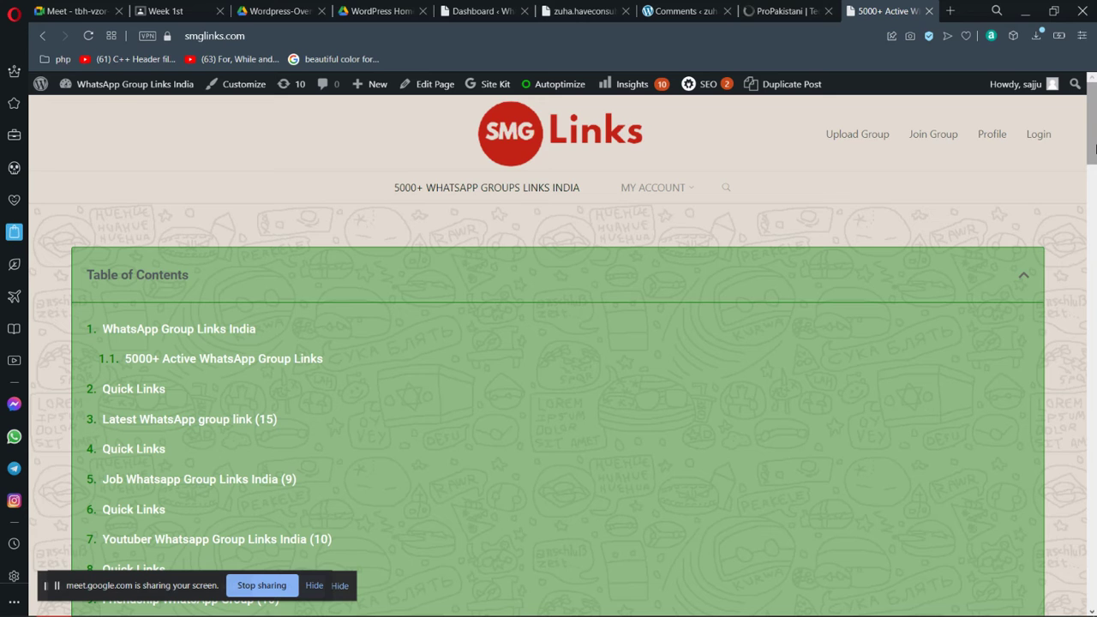
pyautogui.moveTo(1094, 150); pyautogui.dragTo(1095, 181)
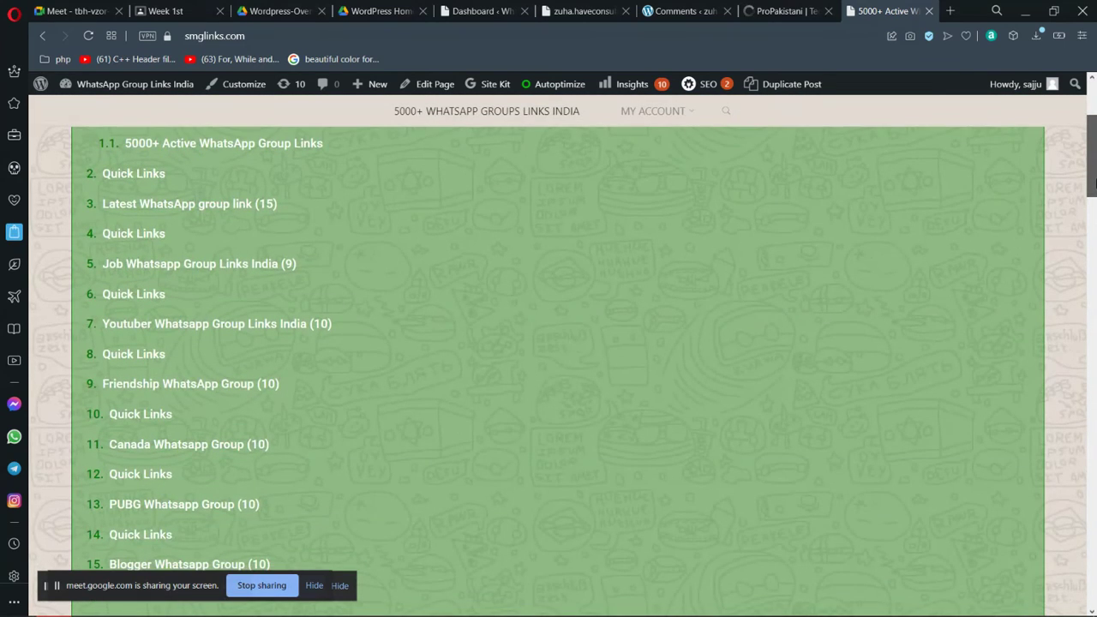
pyautogui.scroll(3, 1093, 182)
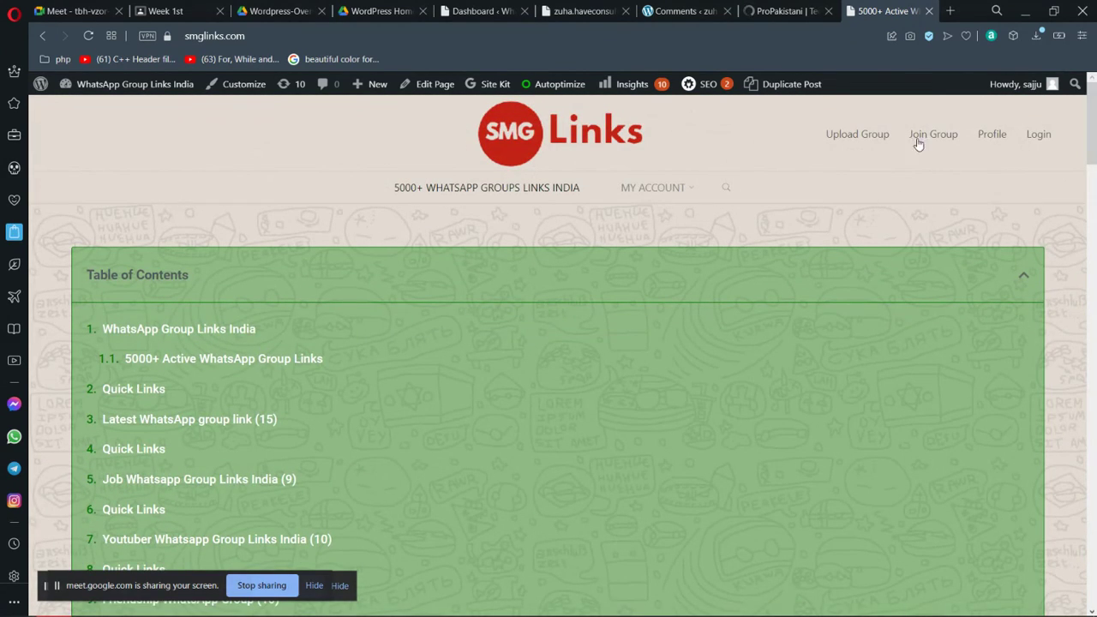
pyautogui.click(775, 14)
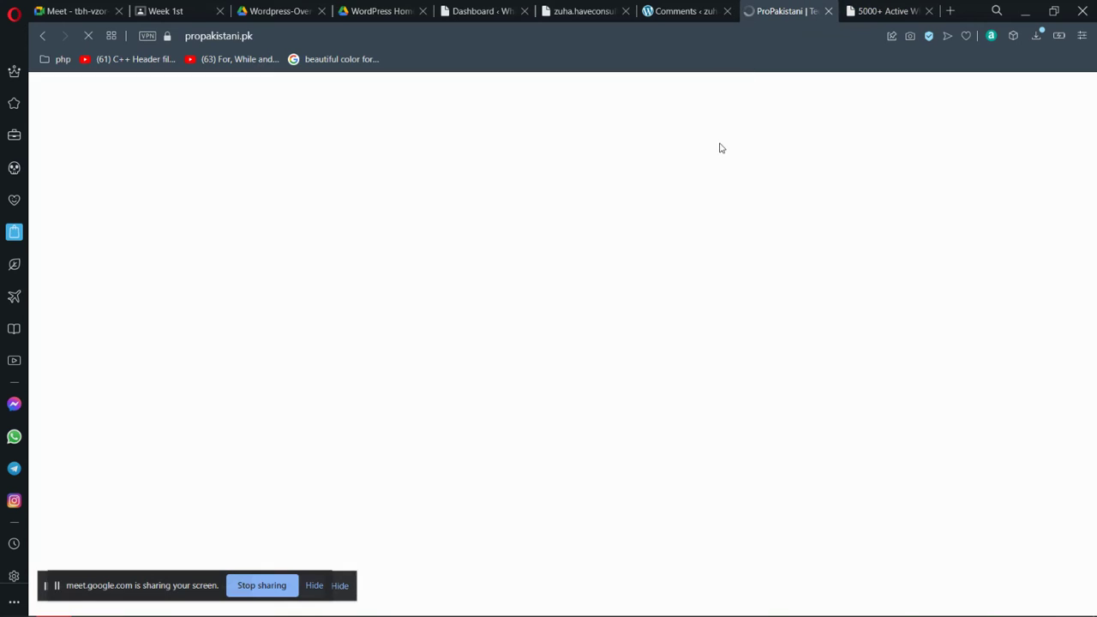
# - Search the web for themeforest in a new tab and open the ThemeForest site from the results in its own tab
pyautogui.click(948, 11)
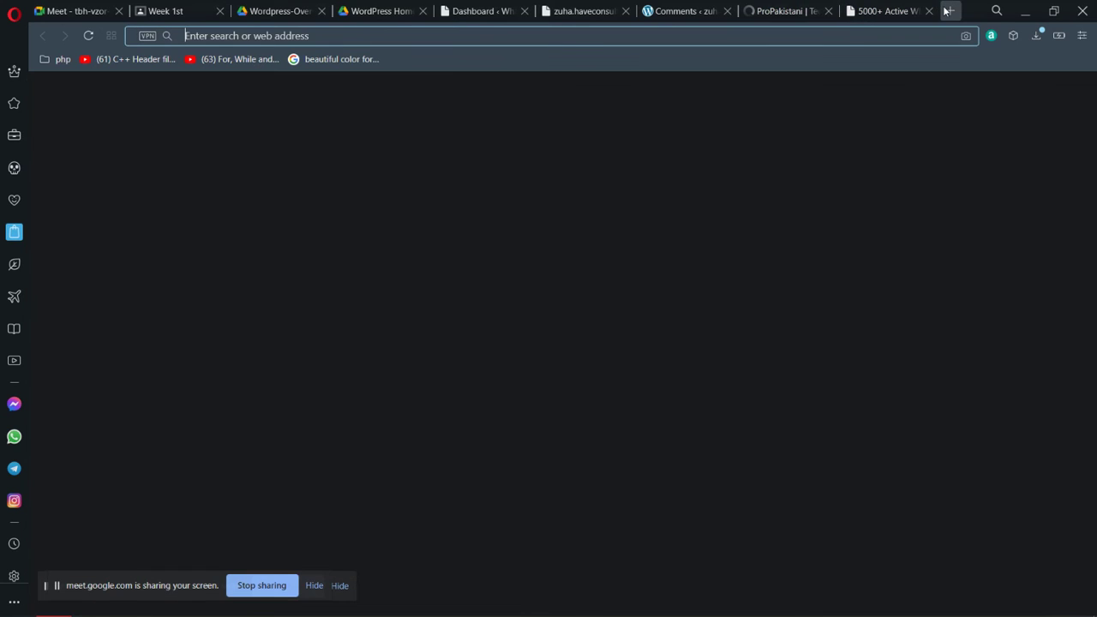
pyautogui.write('themef')
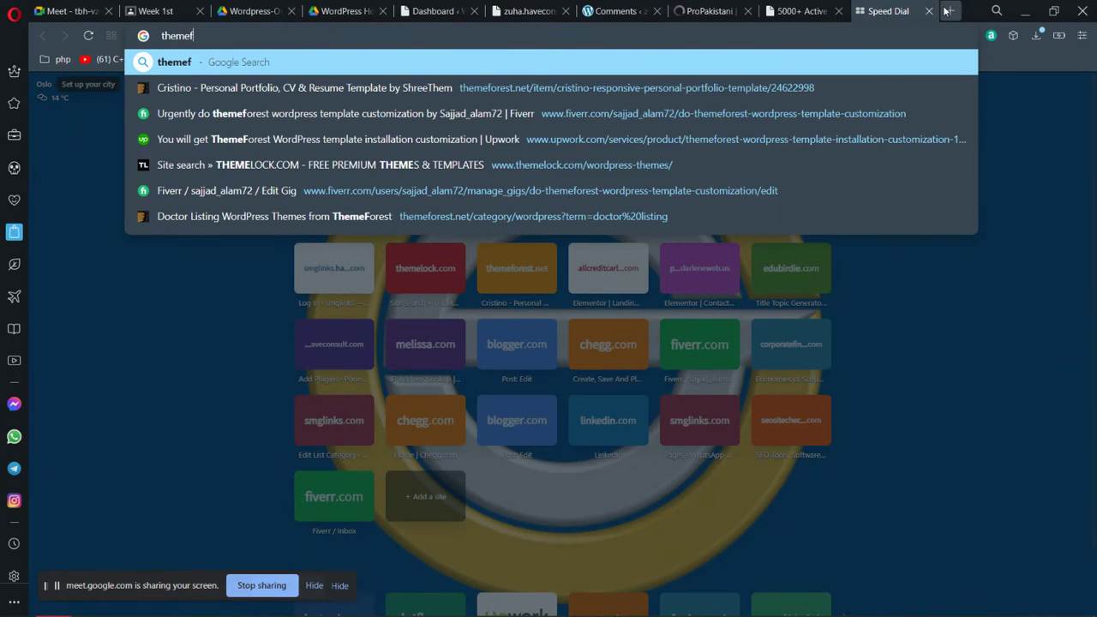
pyautogui.write('orest')
pyautogui.press('Return')
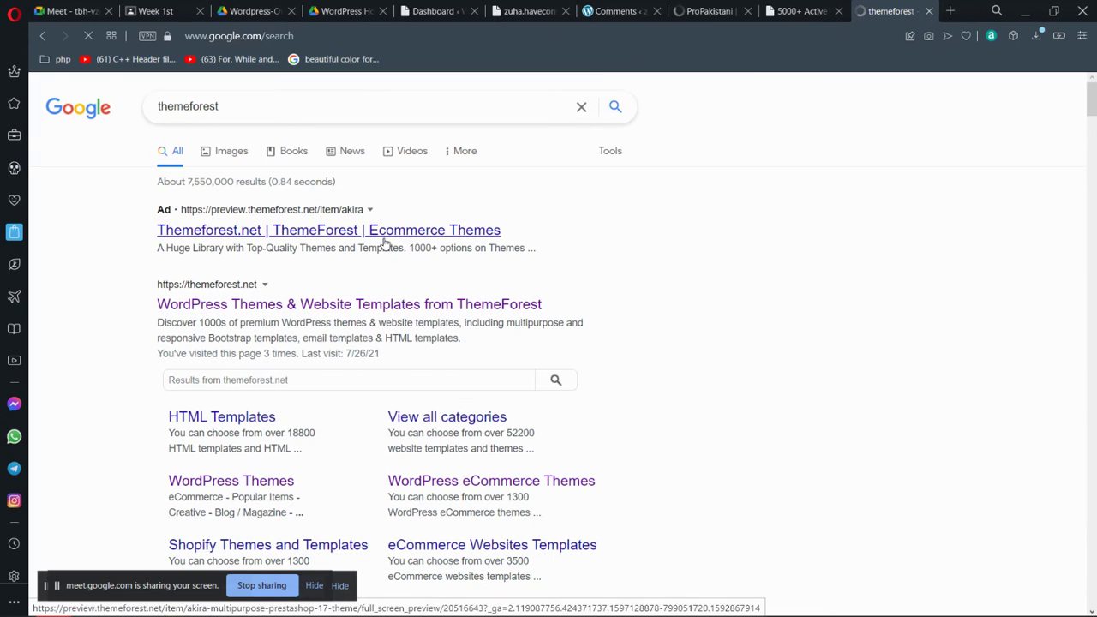
pyautogui.rightClick(288, 309)
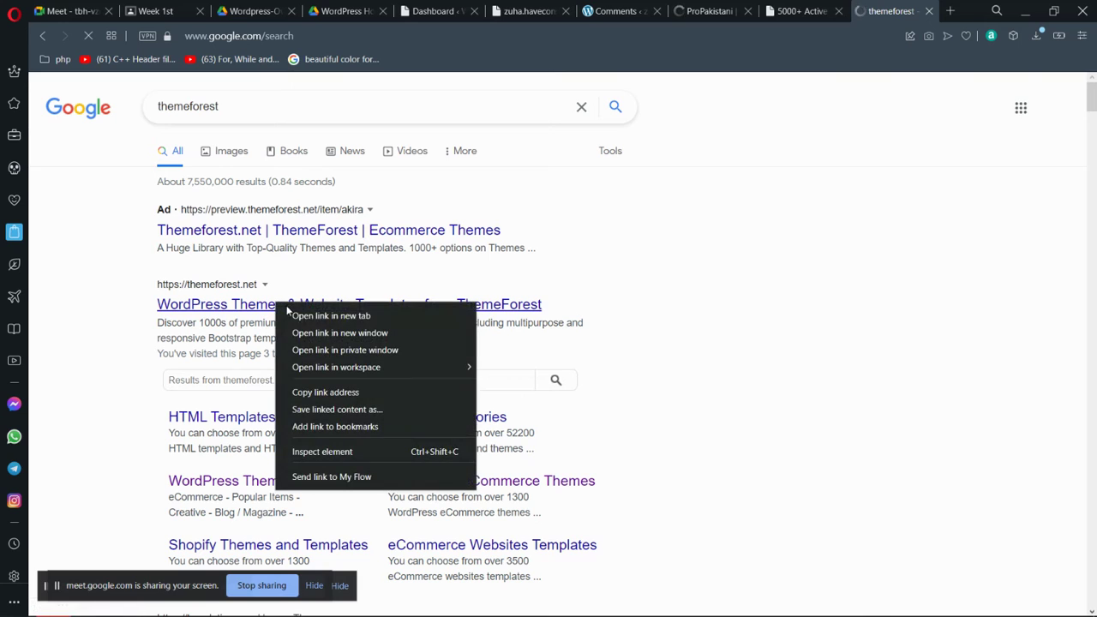
pyautogui.click(290, 314)
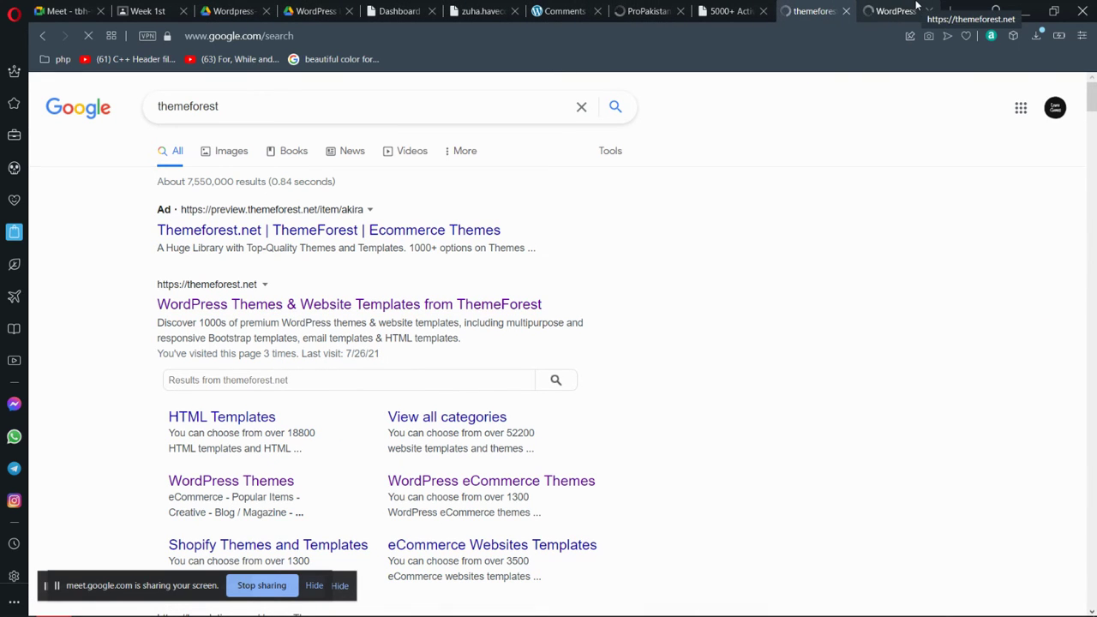
pyautogui.click(904, 7)
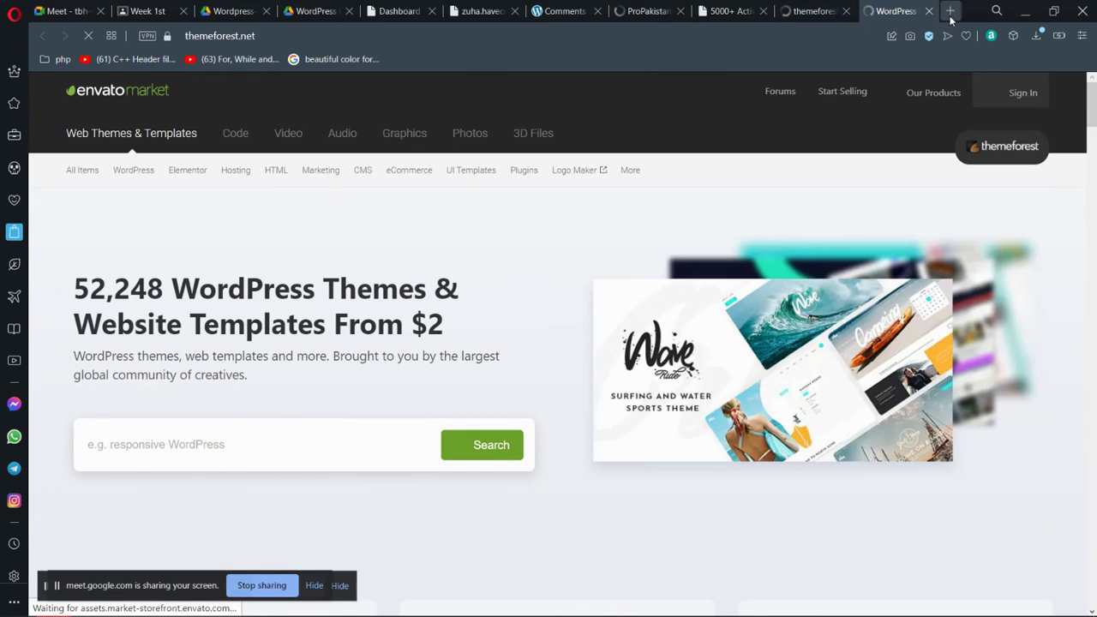
# - Examine the ThemeForest homepage, including its template category cards and the category navigation
pyautogui.scroll(-1, 1094, 124)
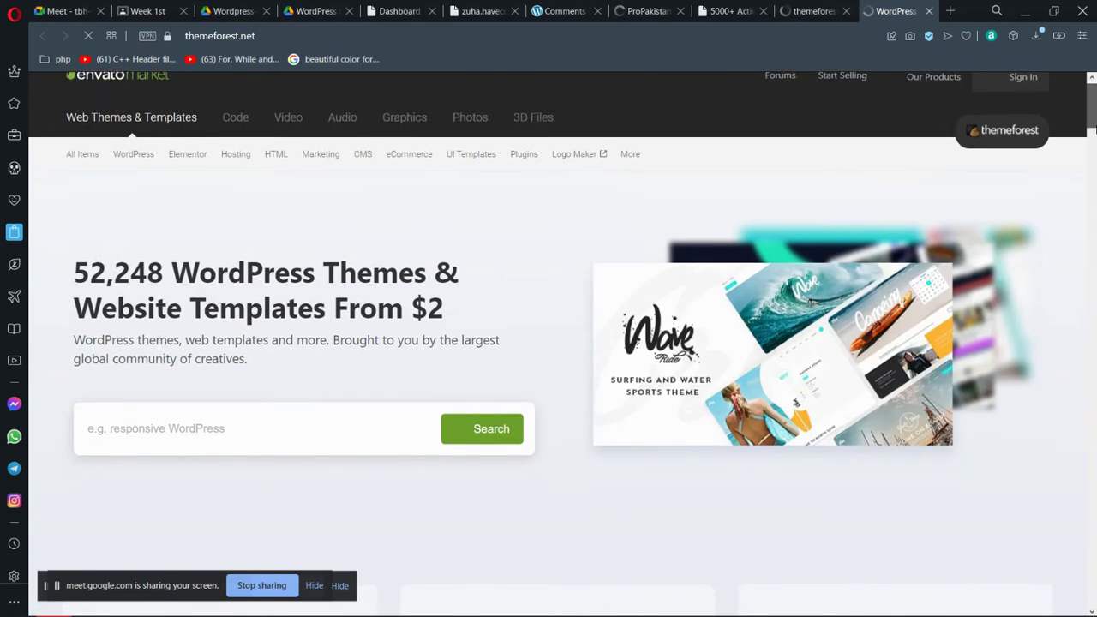
pyautogui.scroll(1, 1094, 124)
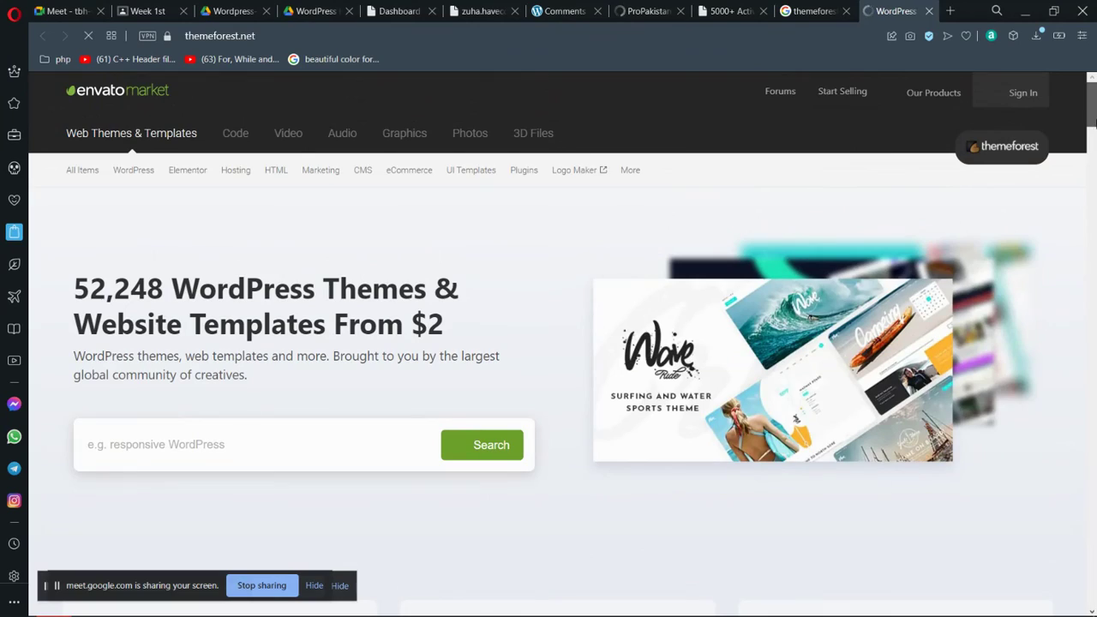
pyautogui.scroll(-3, 1094, 124)
pyautogui.scroll(2, 1094, 126)
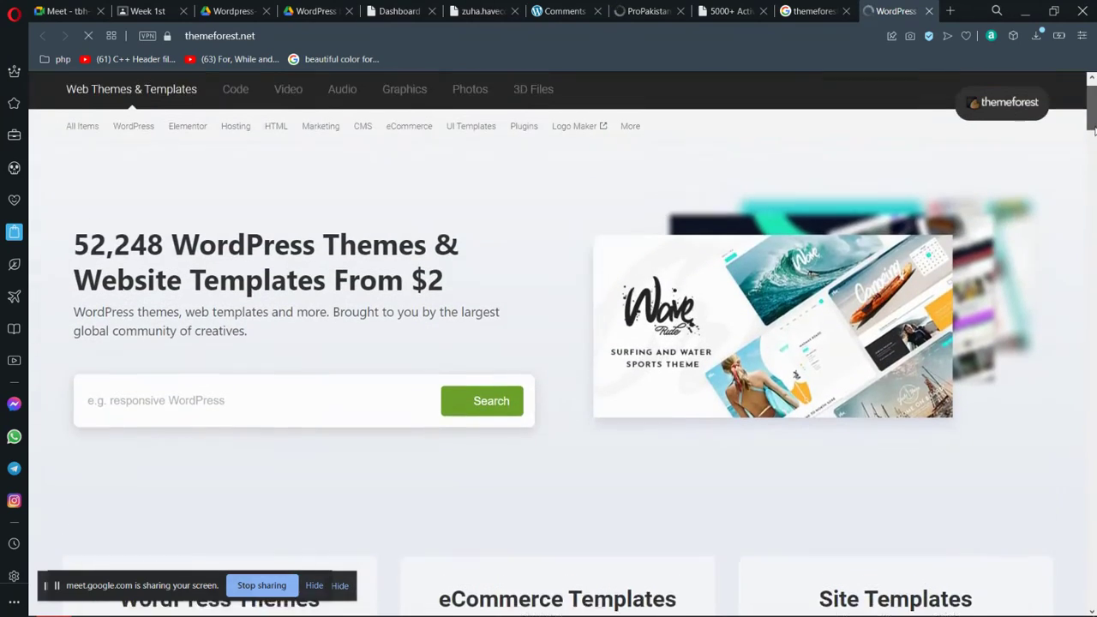
pyautogui.moveTo(1094, 129); pyautogui.dragTo(1093, 181)
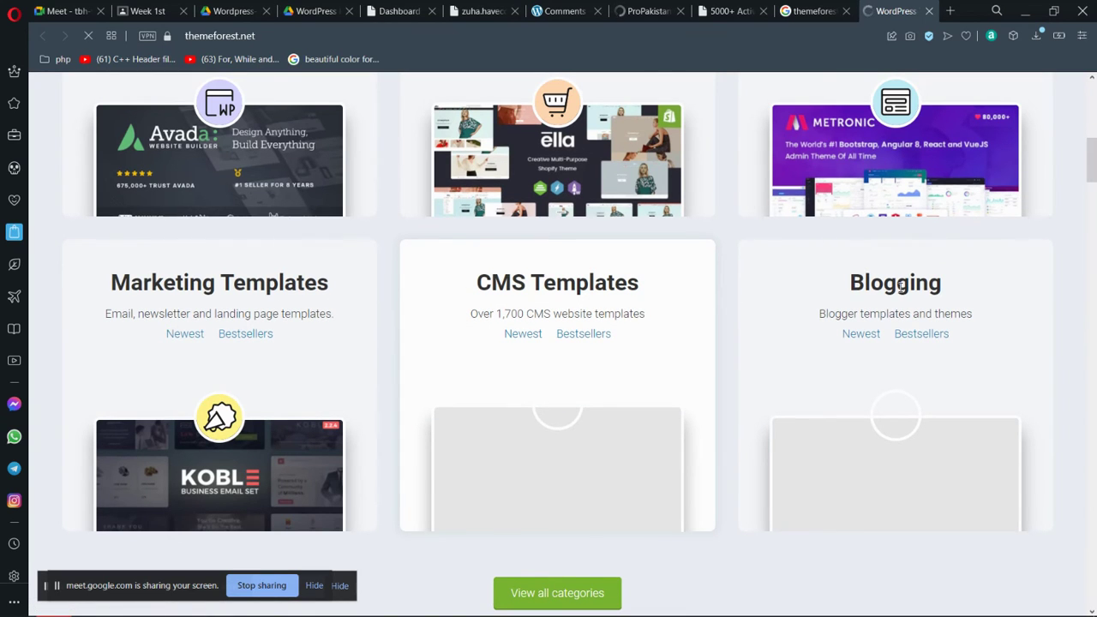
pyautogui.moveTo(1094, 170); pyautogui.dragTo(1094, 103)
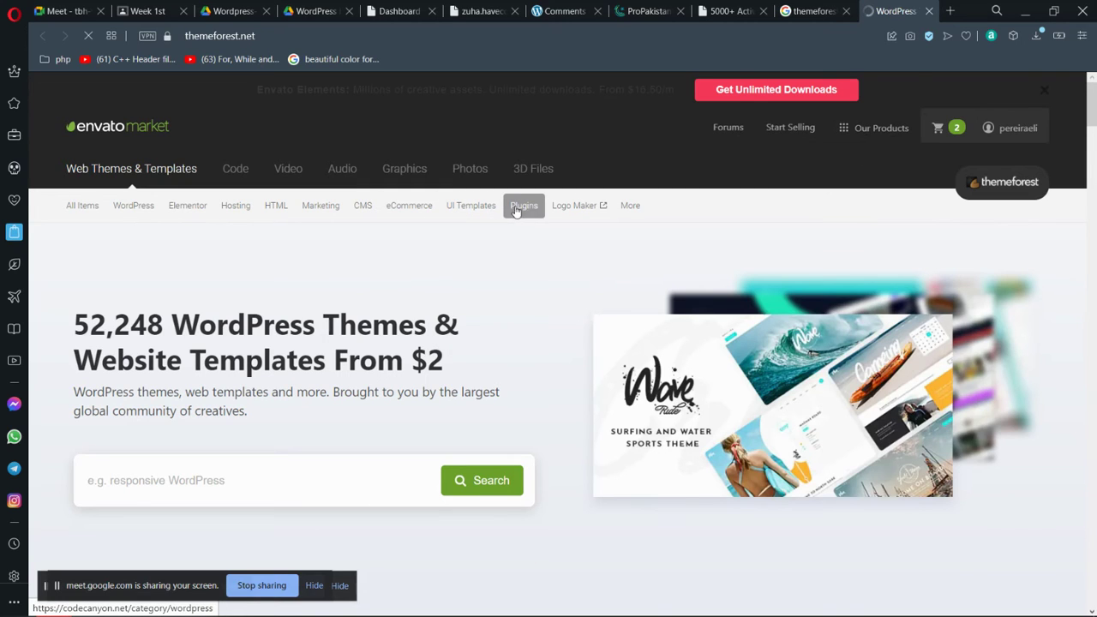
pyautogui.moveTo(480, 213)
pyautogui.moveTo(379, 213)
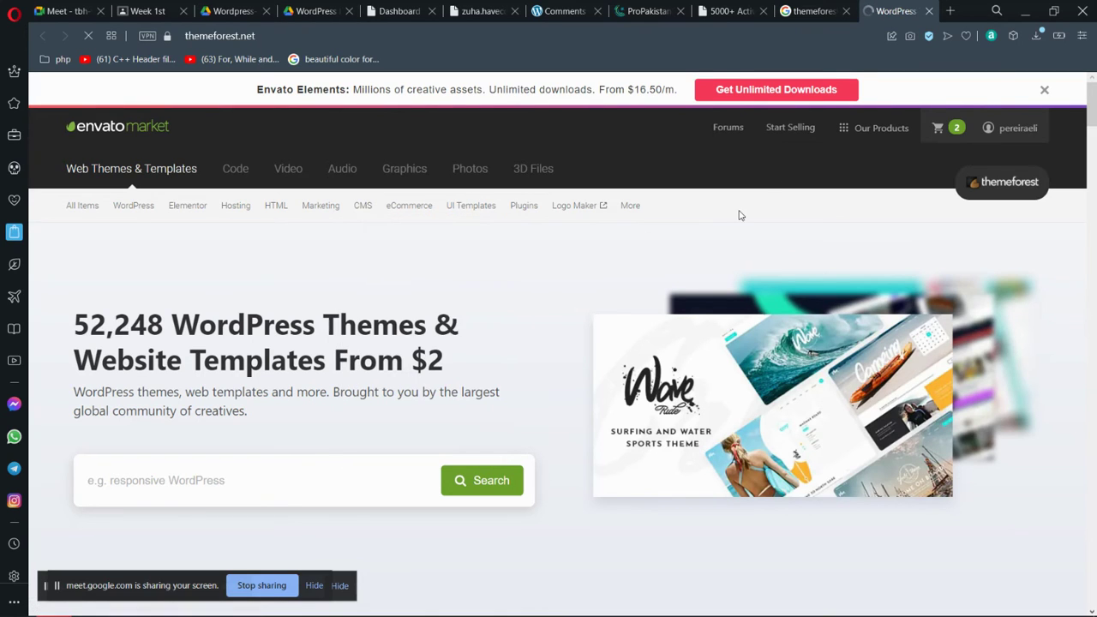
# - Open ThemeForest's WordPress category and look through the themes down to the Hot under $40 section
pyautogui.click(132, 208)
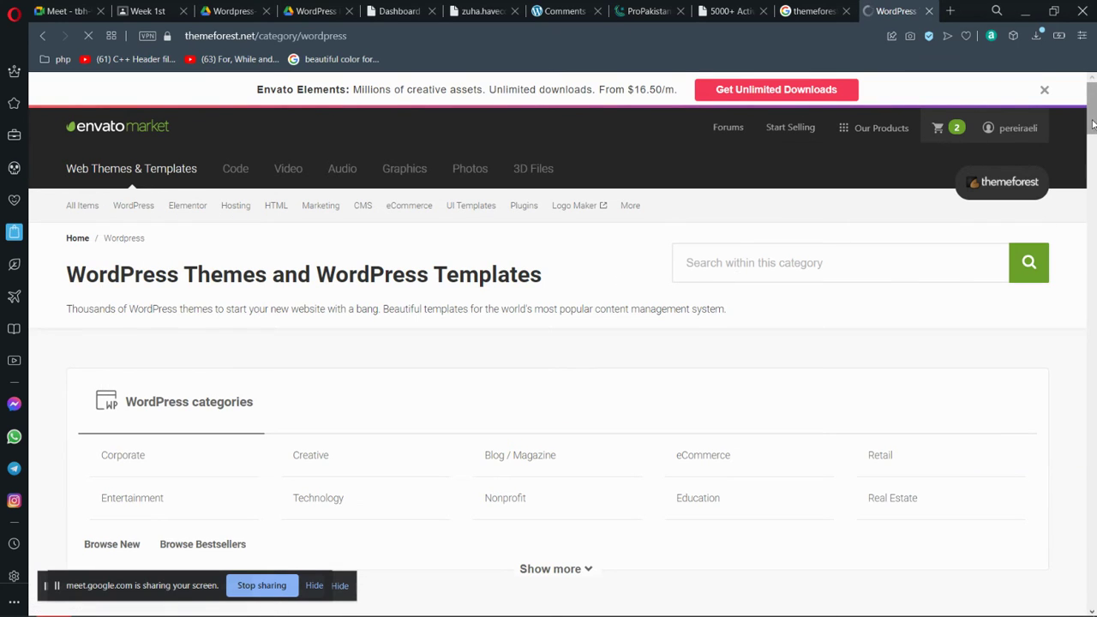
pyautogui.moveTo(1093, 125); pyautogui.dragTo(1093, 177)
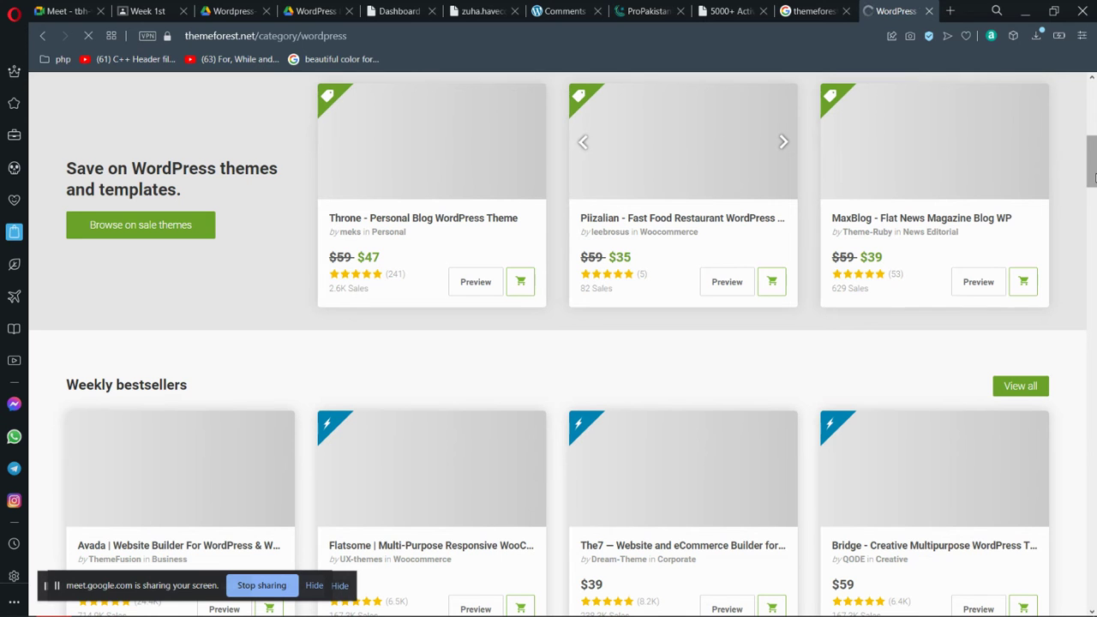
pyautogui.moveTo(1094, 178); pyautogui.dragTo(1094, 232)
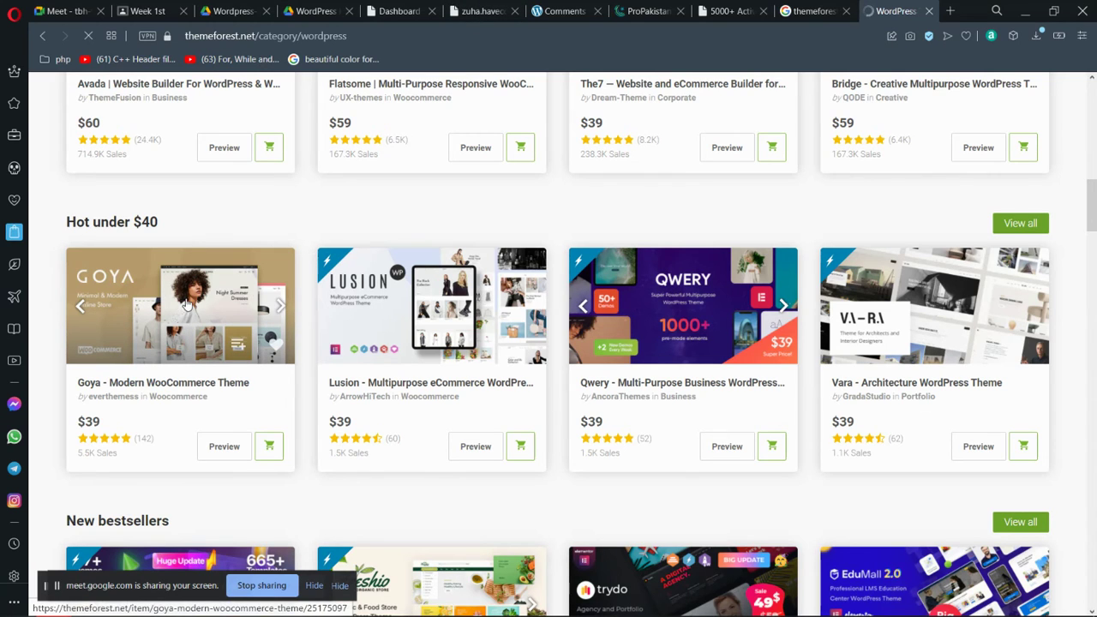
# - Open the preview of the Goya - Modern WooCommerce Theme and launch its Fashion demo
pyautogui.click(228, 447)
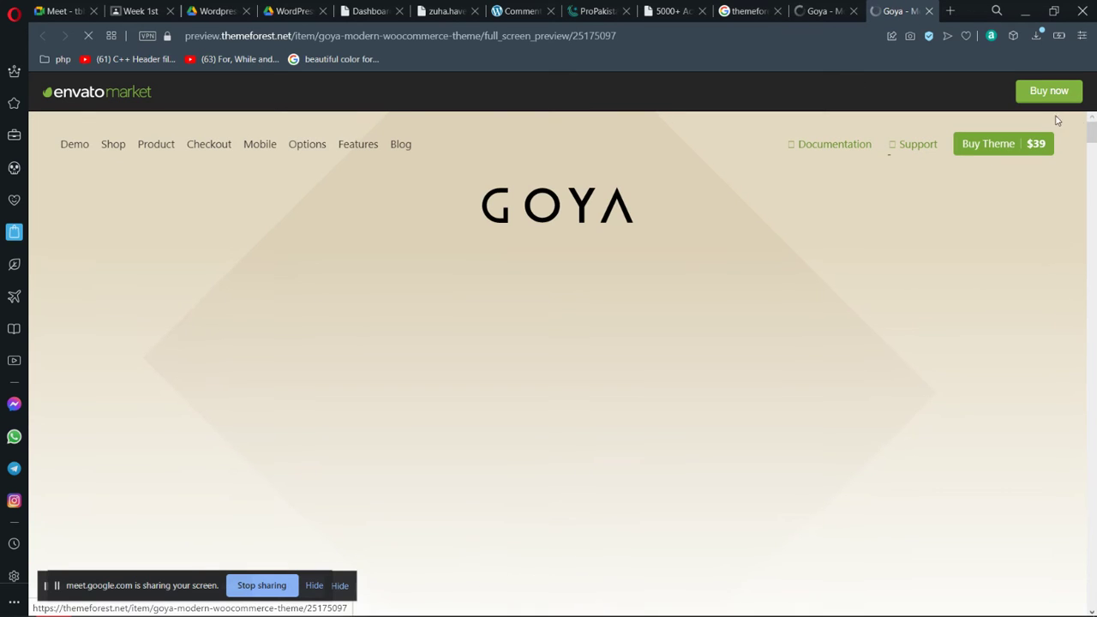
pyautogui.moveTo(1092, 133); pyautogui.dragTo(1092, 150)
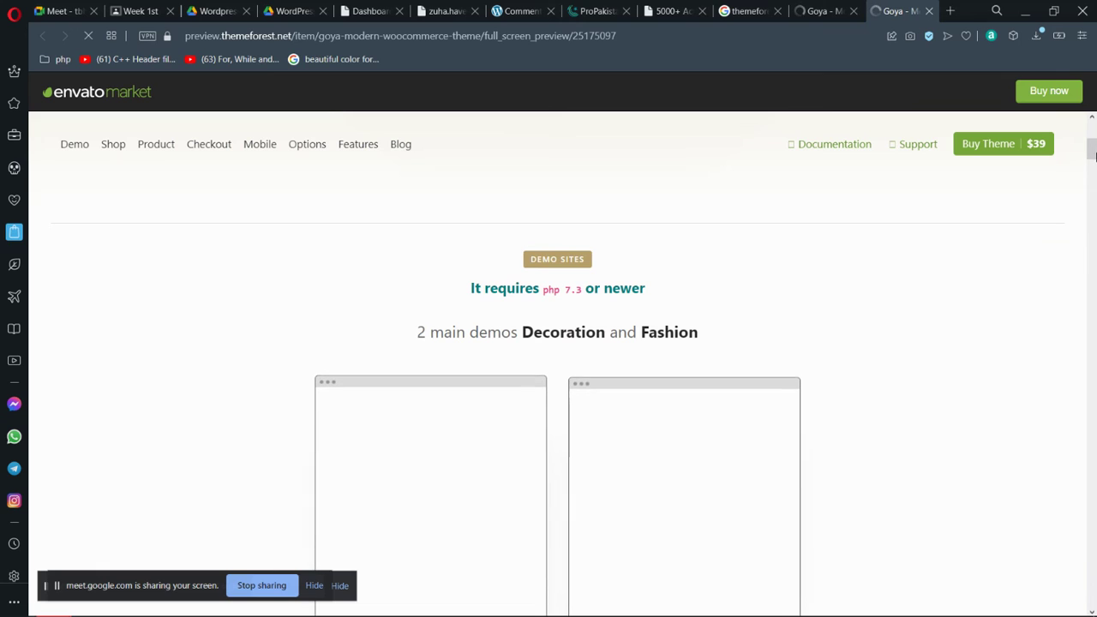
pyautogui.click(75, 153)
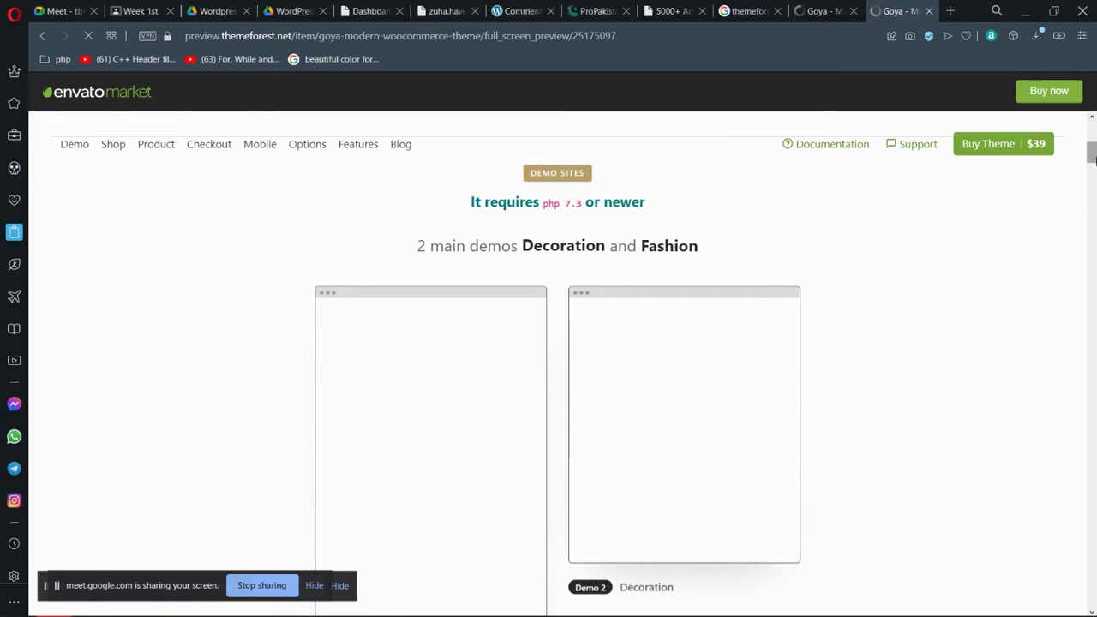
pyautogui.moveTo(1092, 156); pyautogui.dragTo(1093, 188)
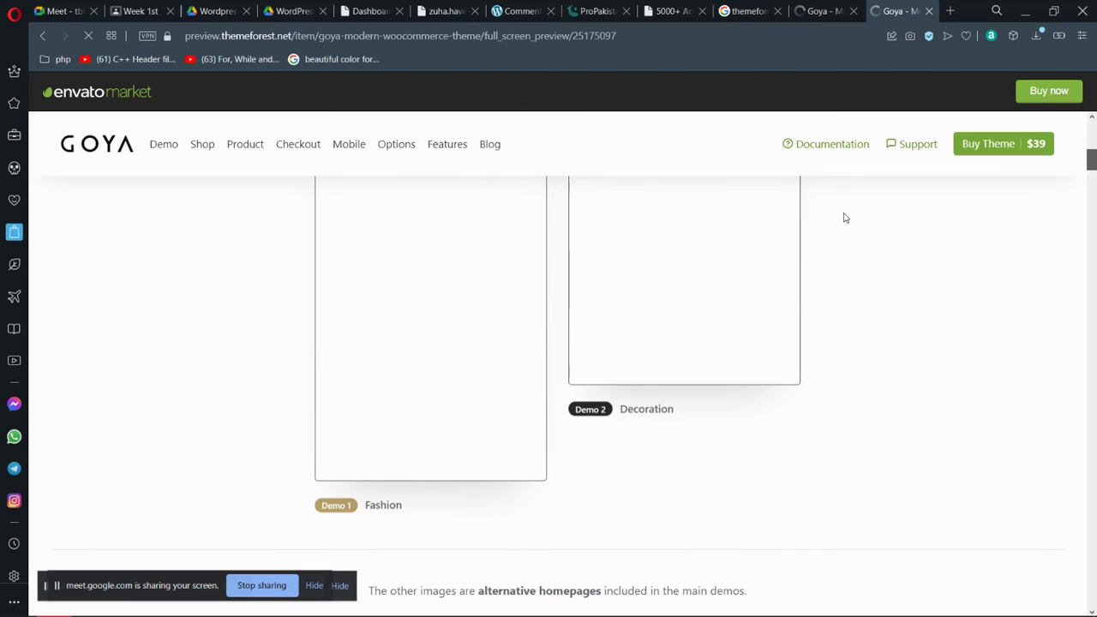
pyautogui.click(366, 323)
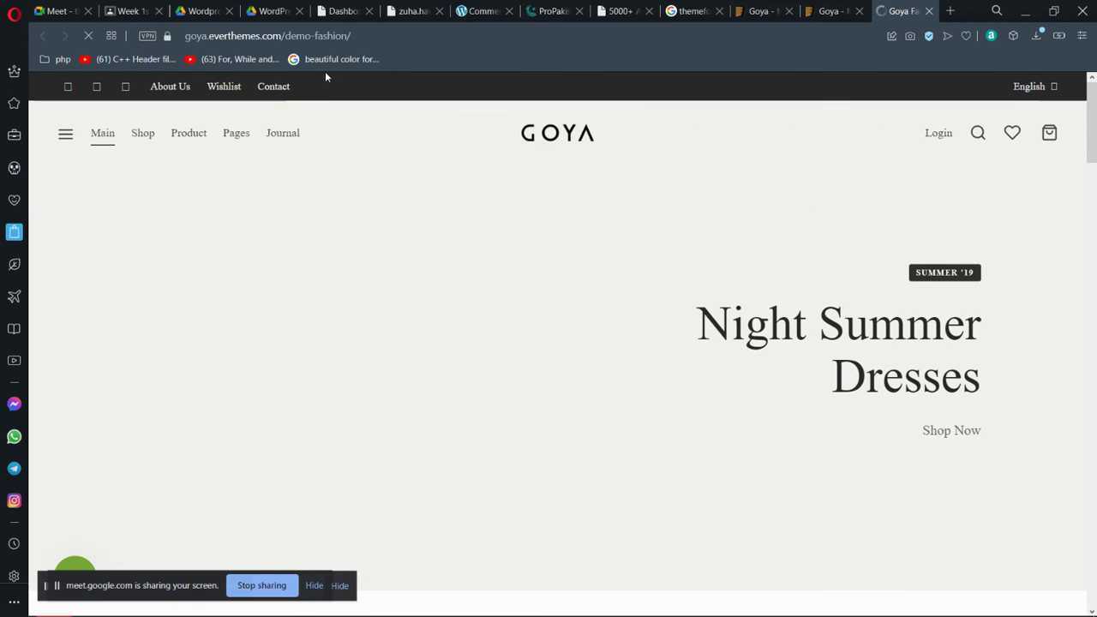
# - Check the Goya Fashion demo's address and view its full-page navigation menu, closing it again
pyautogui.click(379, 37)
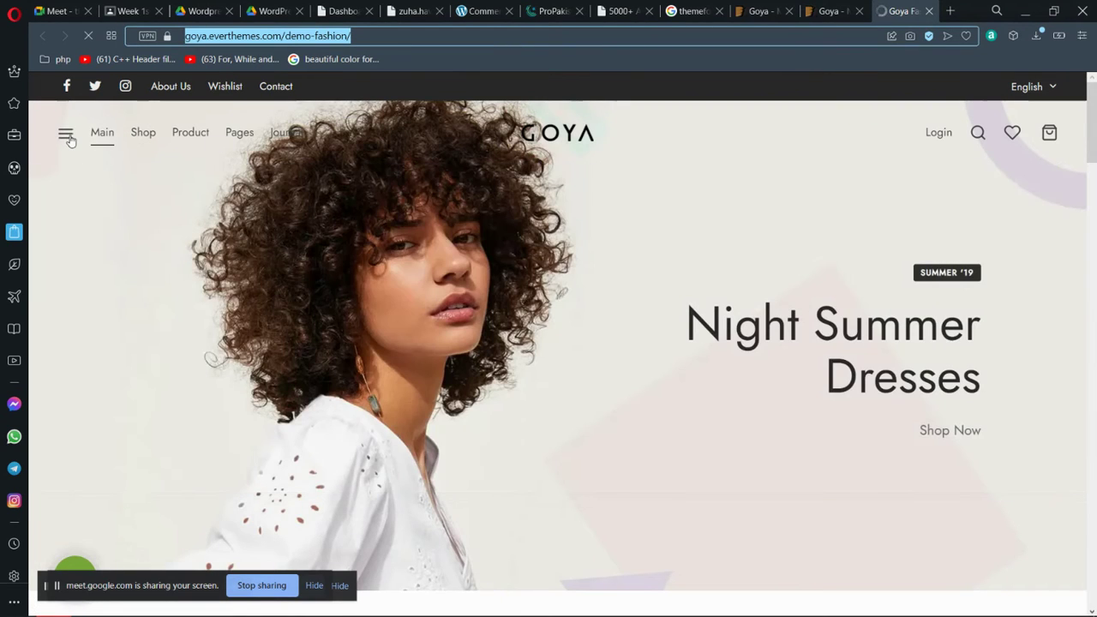
pyautogui.click(68, 139)
pyautogui.click(64, 140)
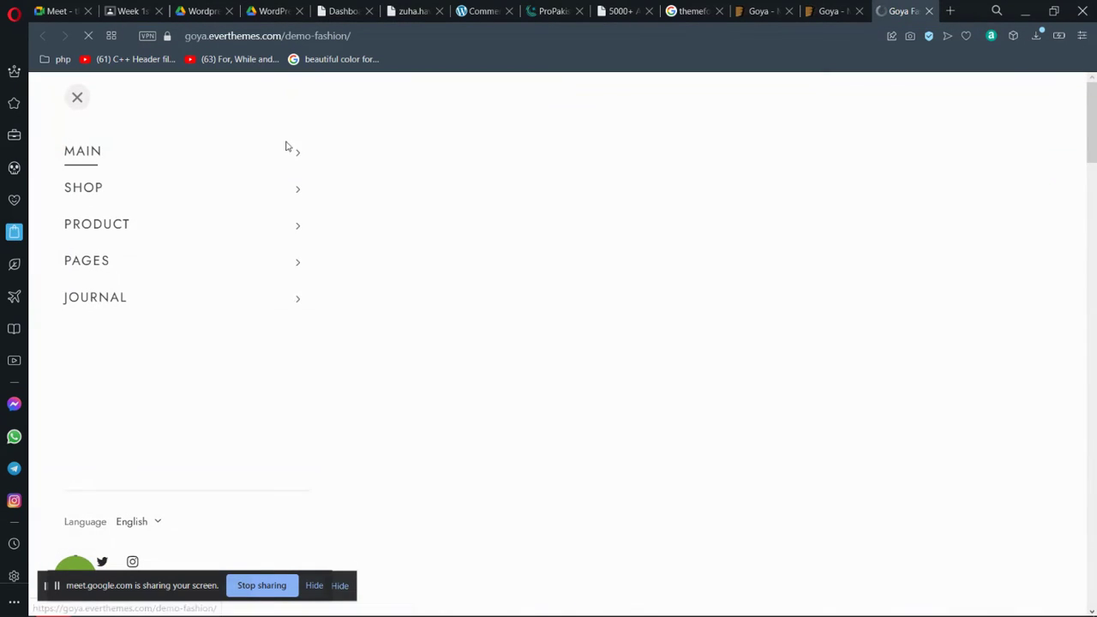
pyautogui.click(78, 99)
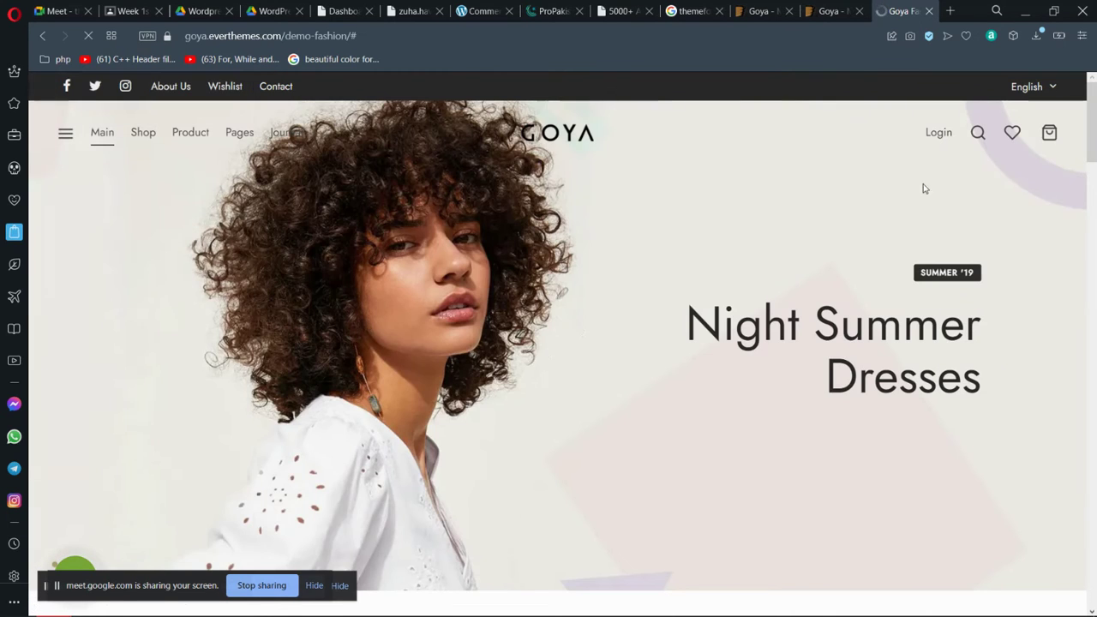
# - Look through the Goya demo homepage down to the Testimonials section and view its shopping cart
pyautogui.click(1094, 250)
pyautogui.click(1092, 294)
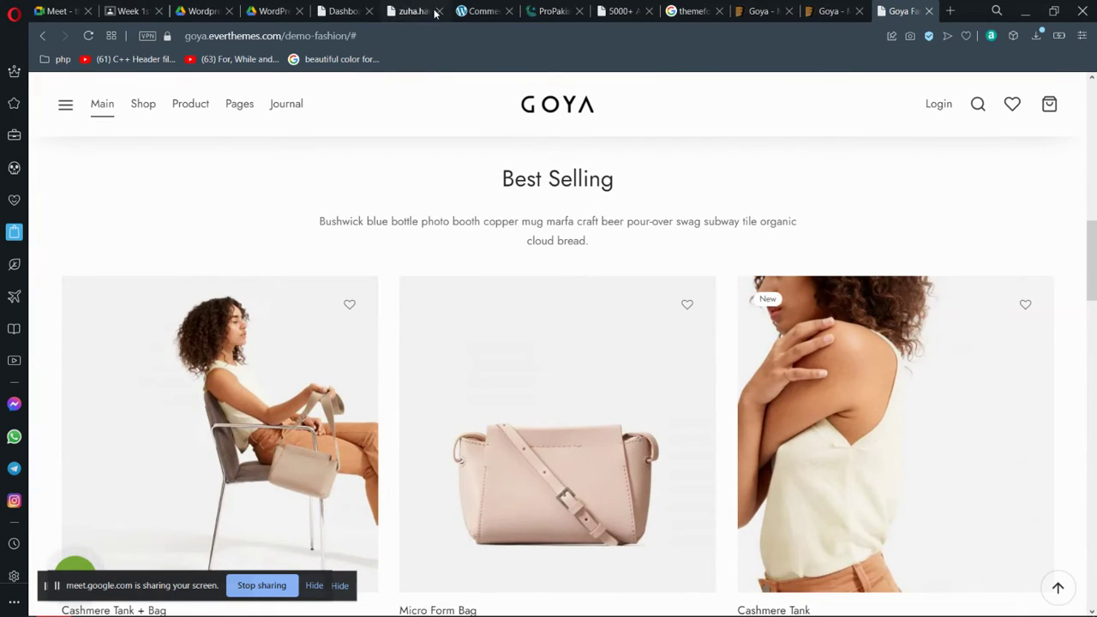
pyautogui.click(437, 35)
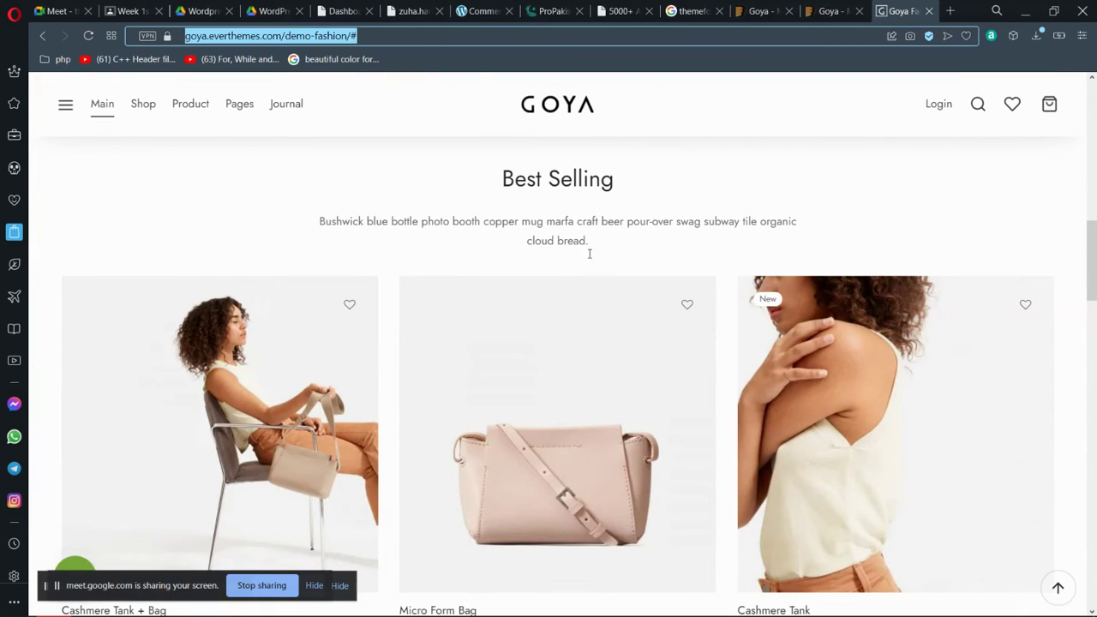
pyautogui.click(1093, 356)
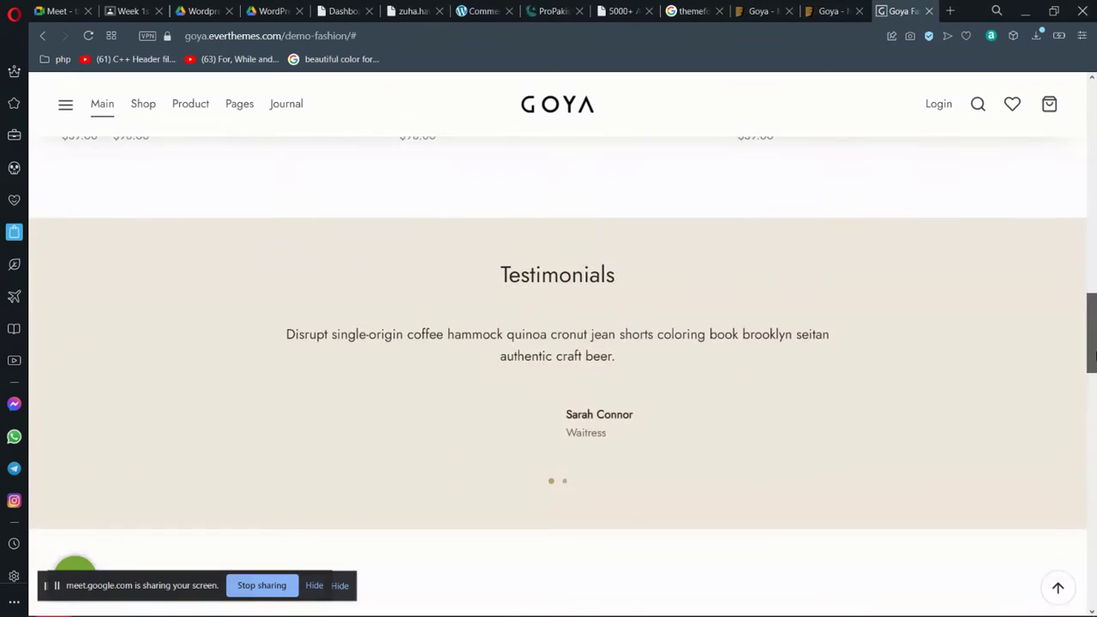
pyautogui.moveTo(1092, 355); pyautogui.dragTo(908, 84)
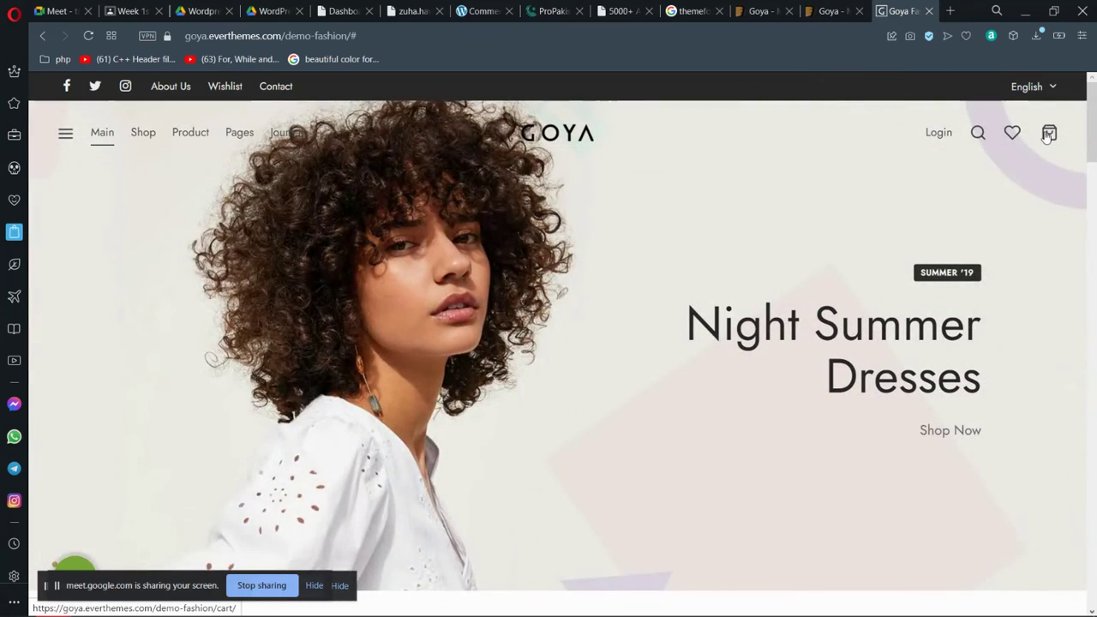
pyautogui.click(1047, 136)
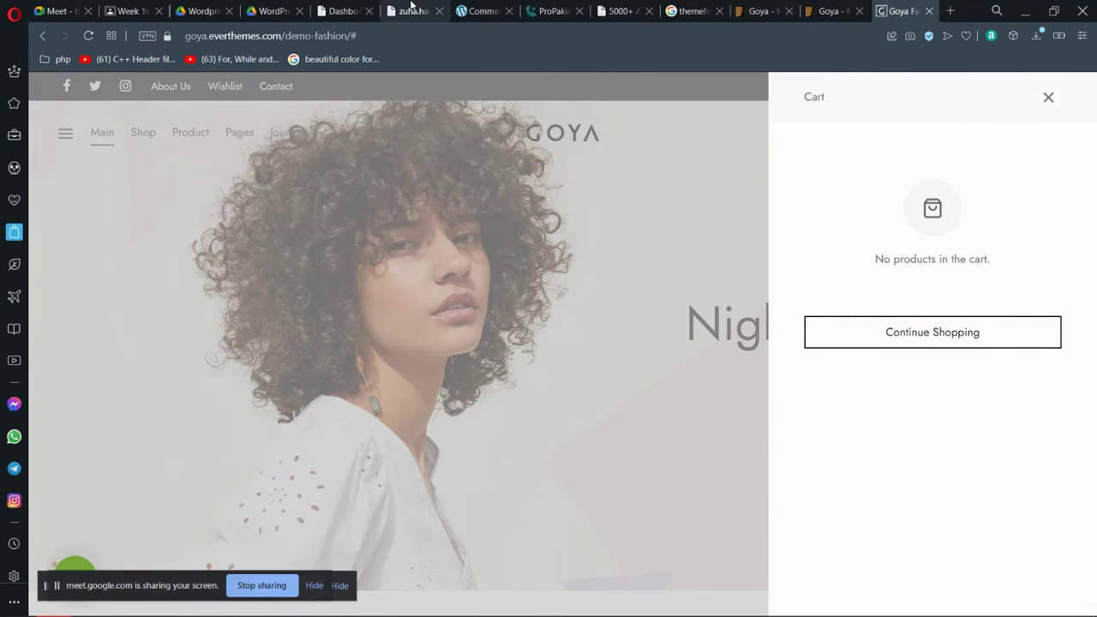
# - Return to the new WordPress site's Comments page and open the Customize screen for its appearance
pyautogui.click(411, 10)
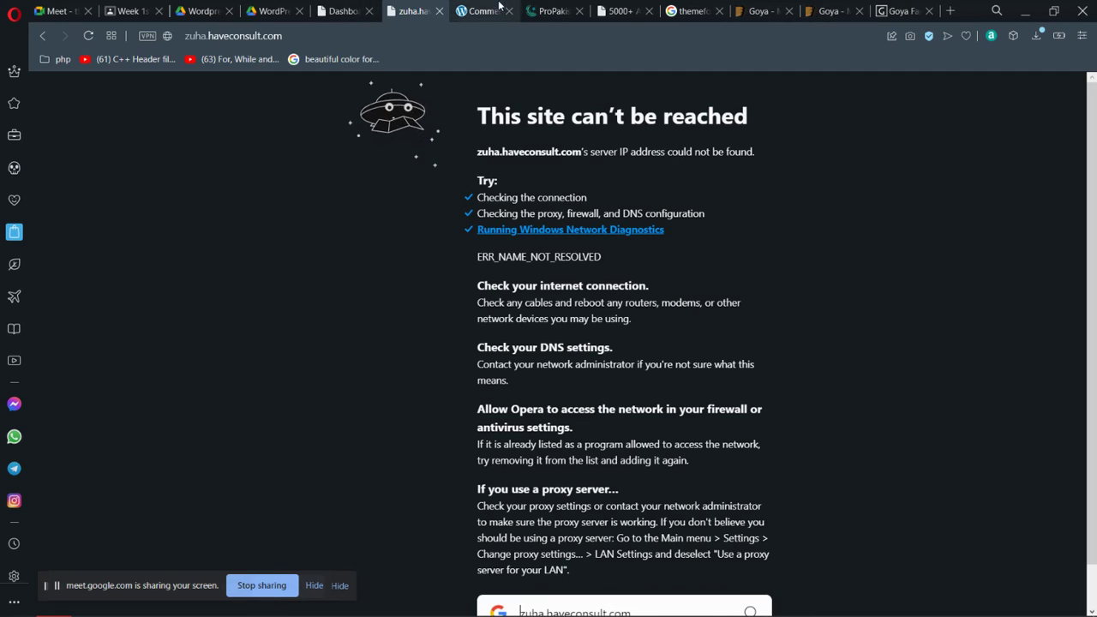
pyautogui.click(338, 10)
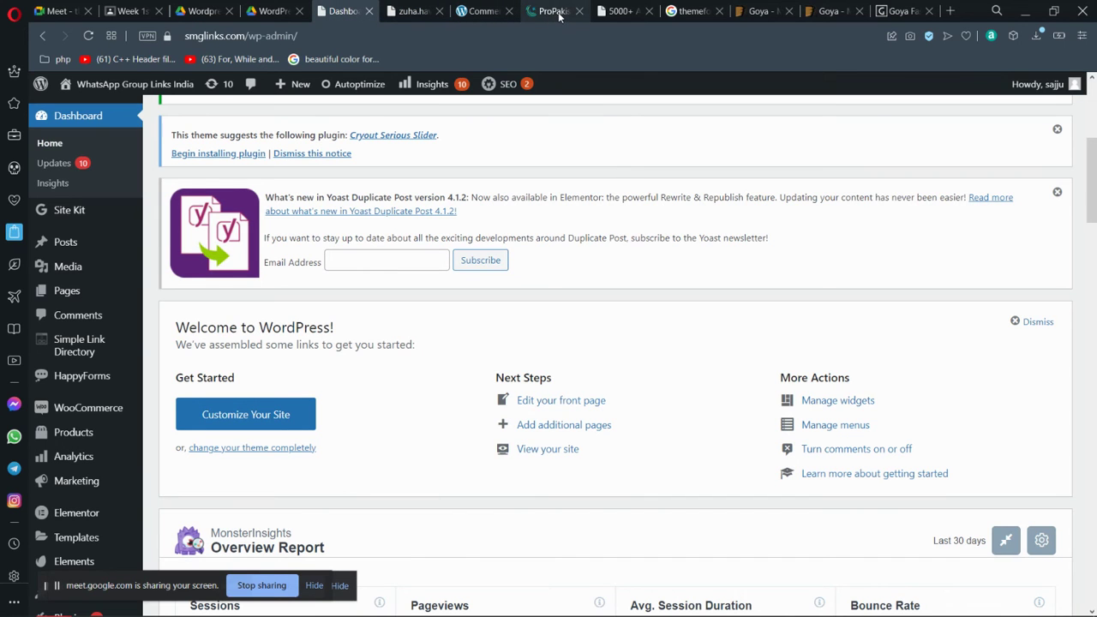
pyautogui.click(484, 11)
pyautogui.moveTo(80, 259)
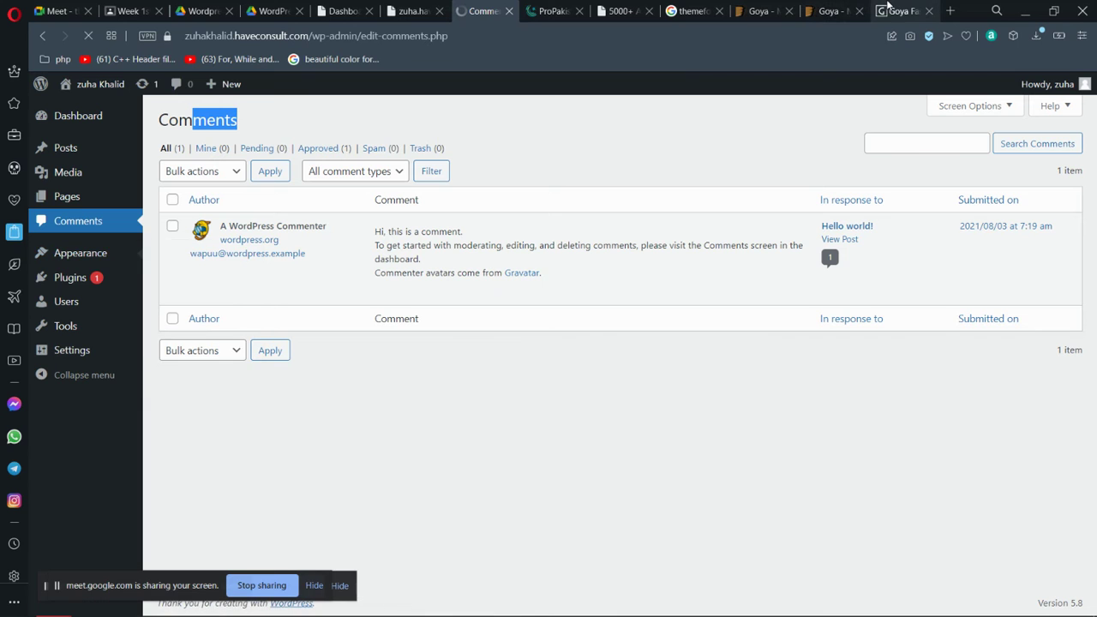
# - Go back to the Goya Fashion demo, close its cart, and highlight the GOYA logo and Login link in the header
pyautogui.click(900, 11)
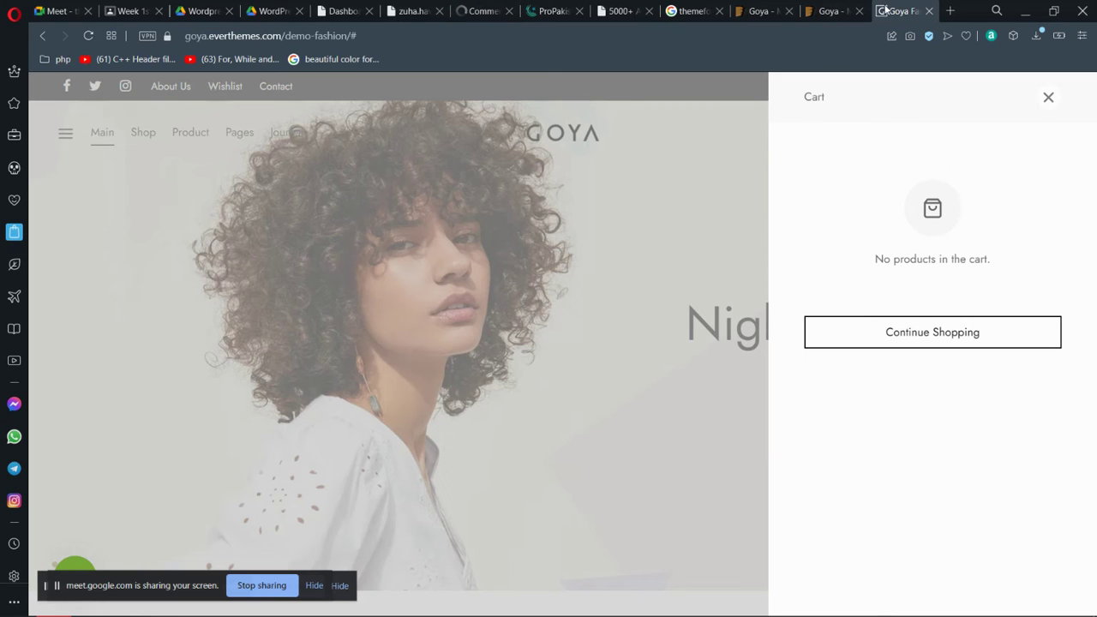
pyautogui.click(1046, 101)
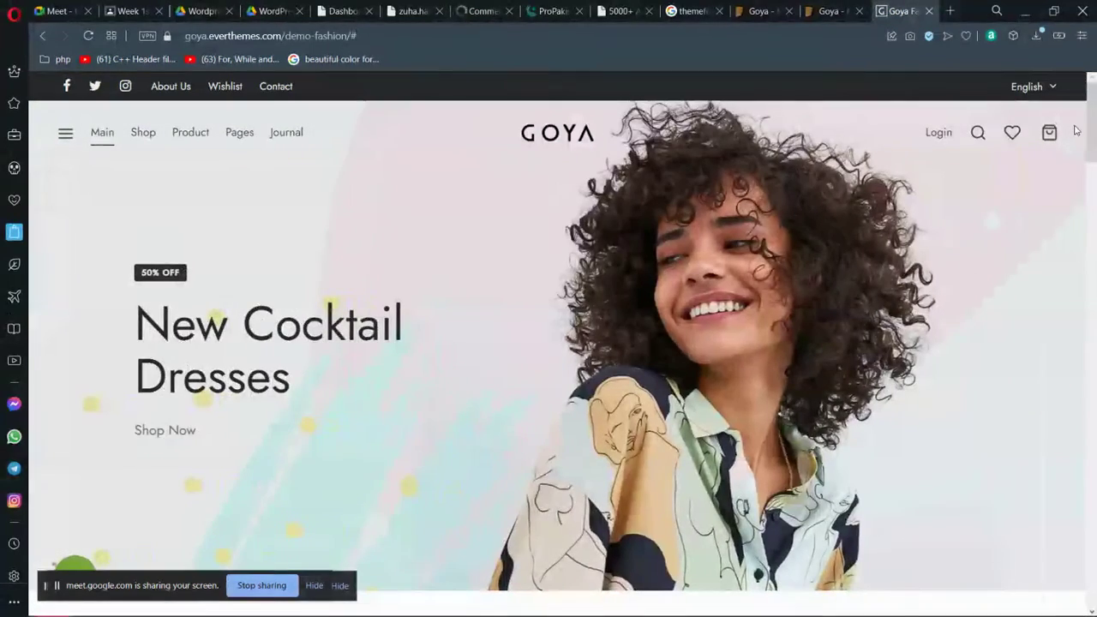
pyautogui.moveTo(481, 137); pyautogui.dragTo(590, 137)
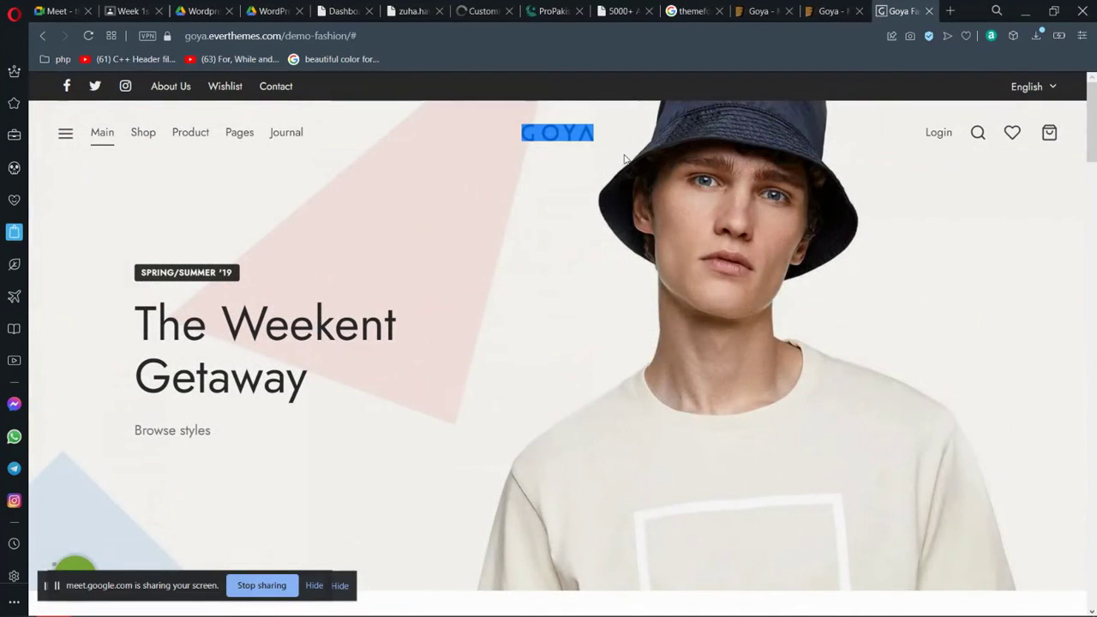
pyautogui.click(626, 158)
pyautogui.moveTo(611, 159); pyautogui.dragTo(526, 161)
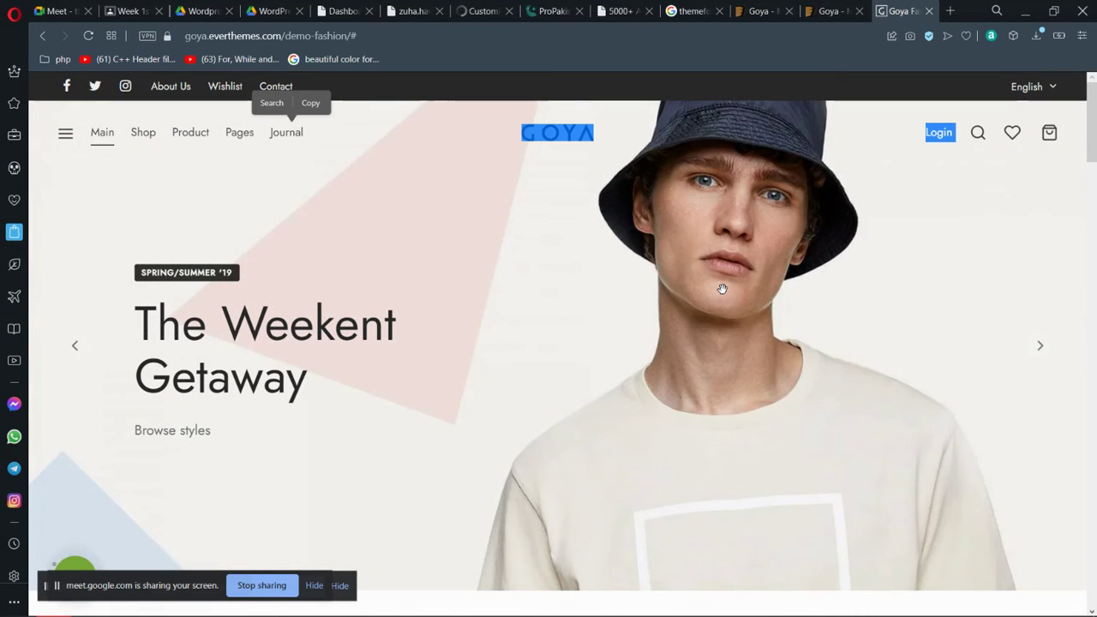
# - Show the Goya demo's banner slider and navigation, and look down the homepage to the products above Visit Us
pyautogui.scroll(-3, 982, 177)
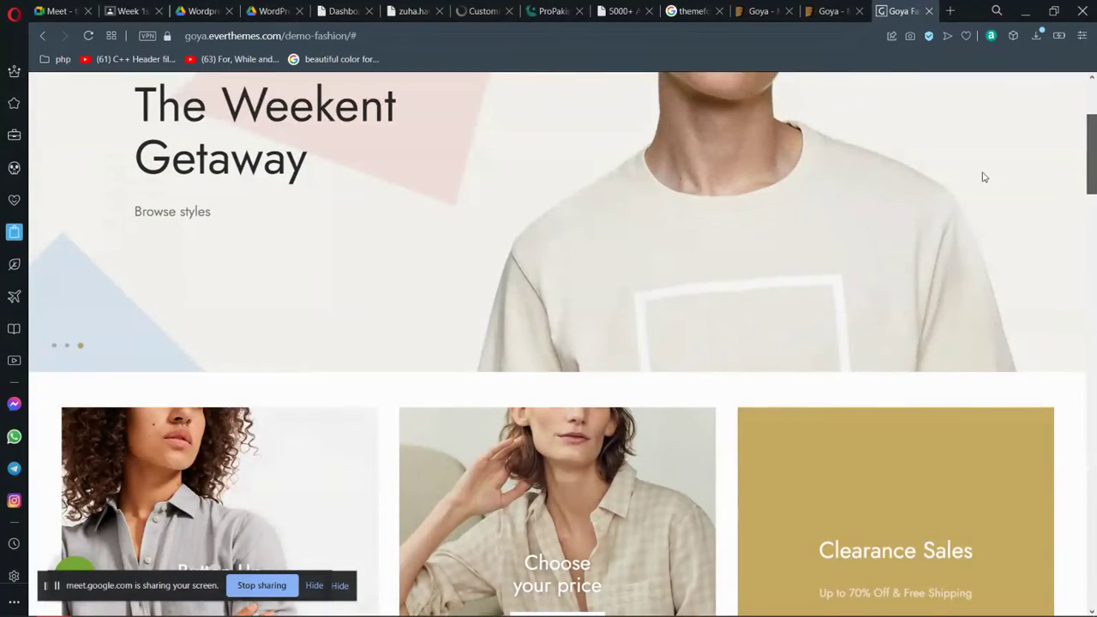
pyautogui.scroll(3, 985, 167)
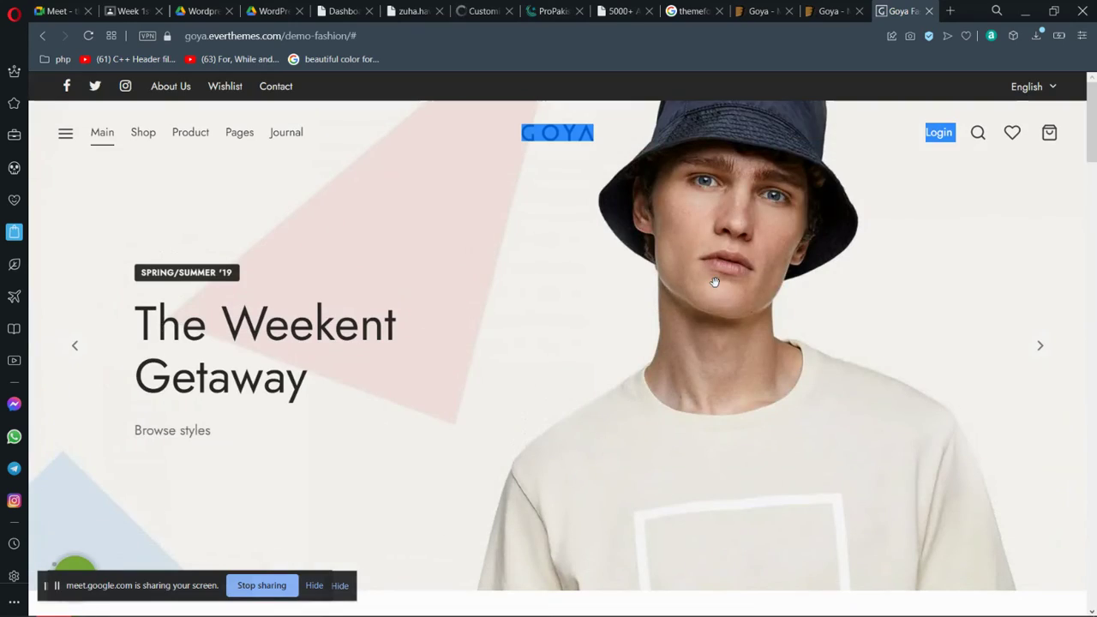
pyautogui.moveTo(813, 312); pyautogui.dragTo(622, 358)
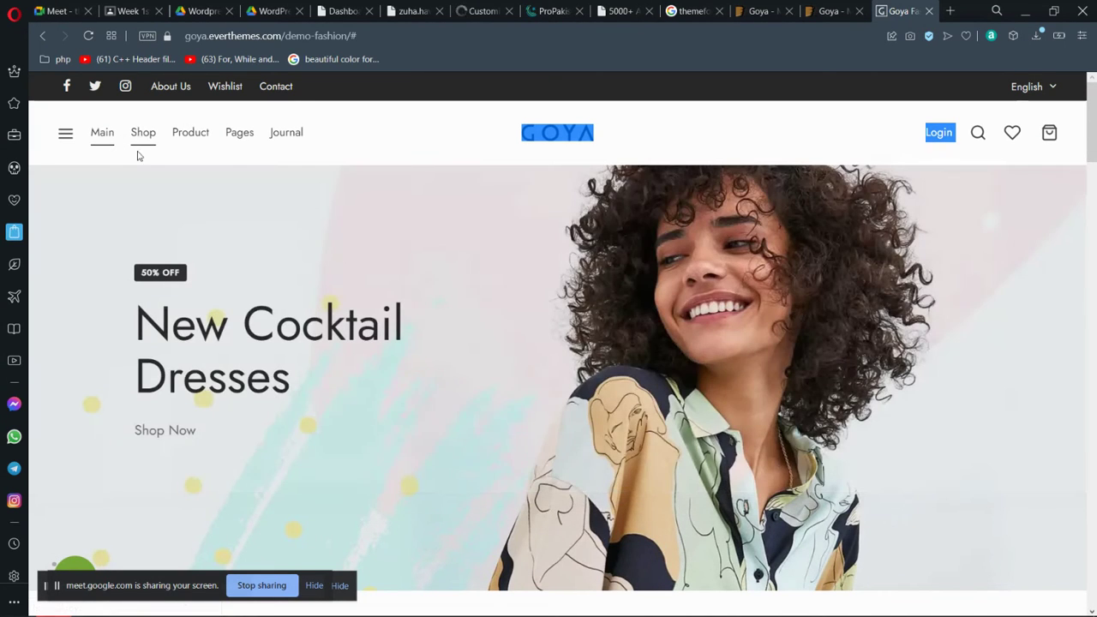
pyautogui.moveTo(175, 139)
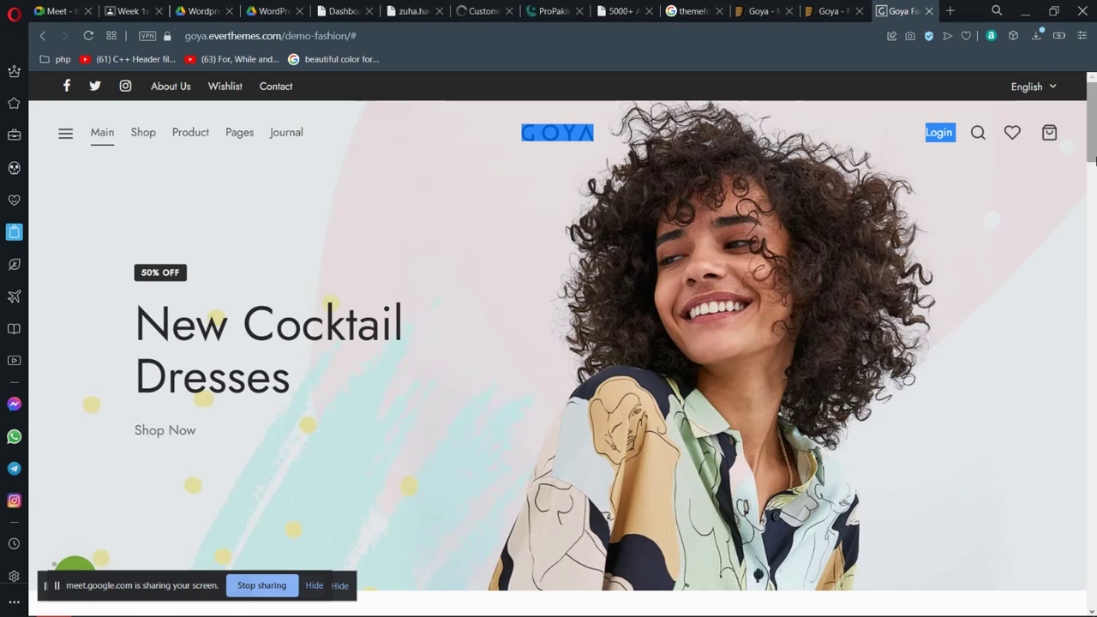
pyautogui.moveTo(1092, 120); pyautogui.dragTo(1095, 450)
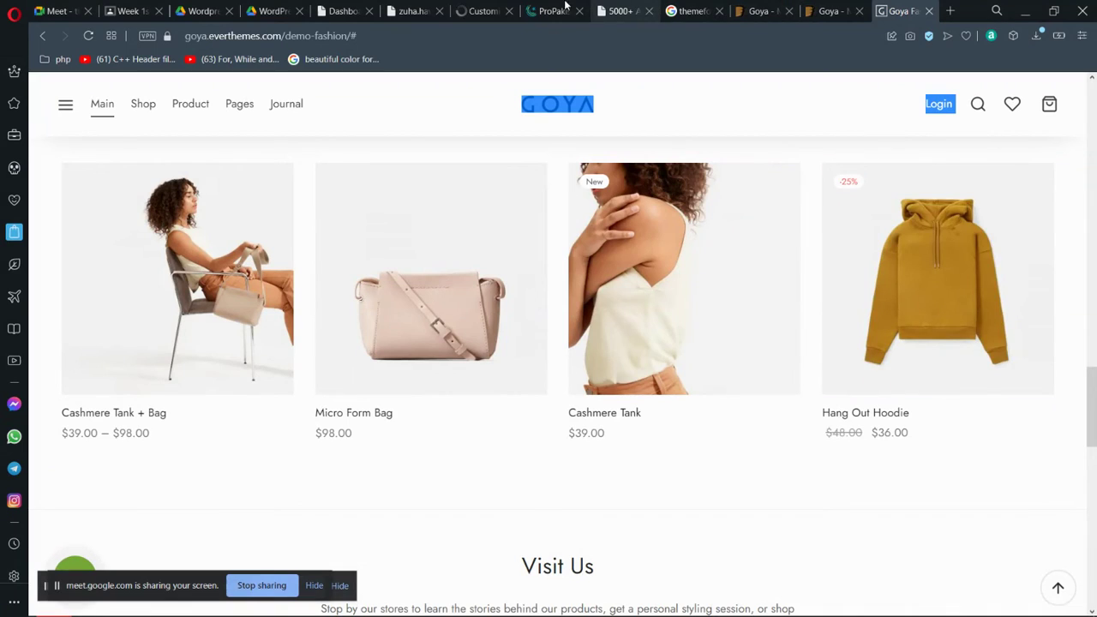
# - Check the Customize page, the Meet call and the Goya item page, and return to the WordPress admin's Comments page
pyautogui.click(474, 6)
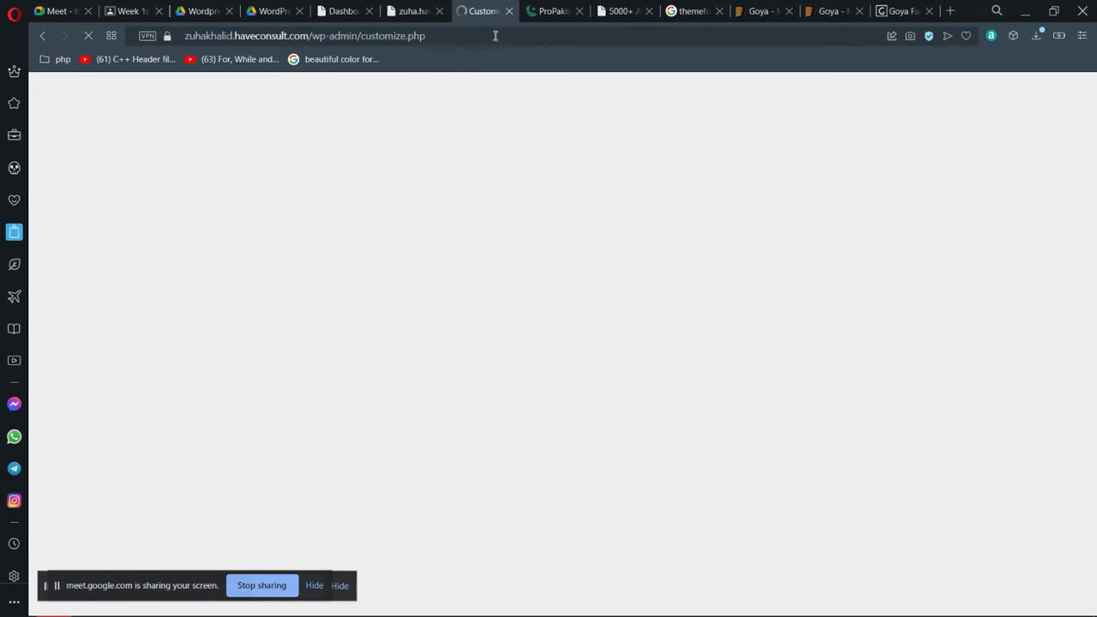
pyautogui.click(48, 9)
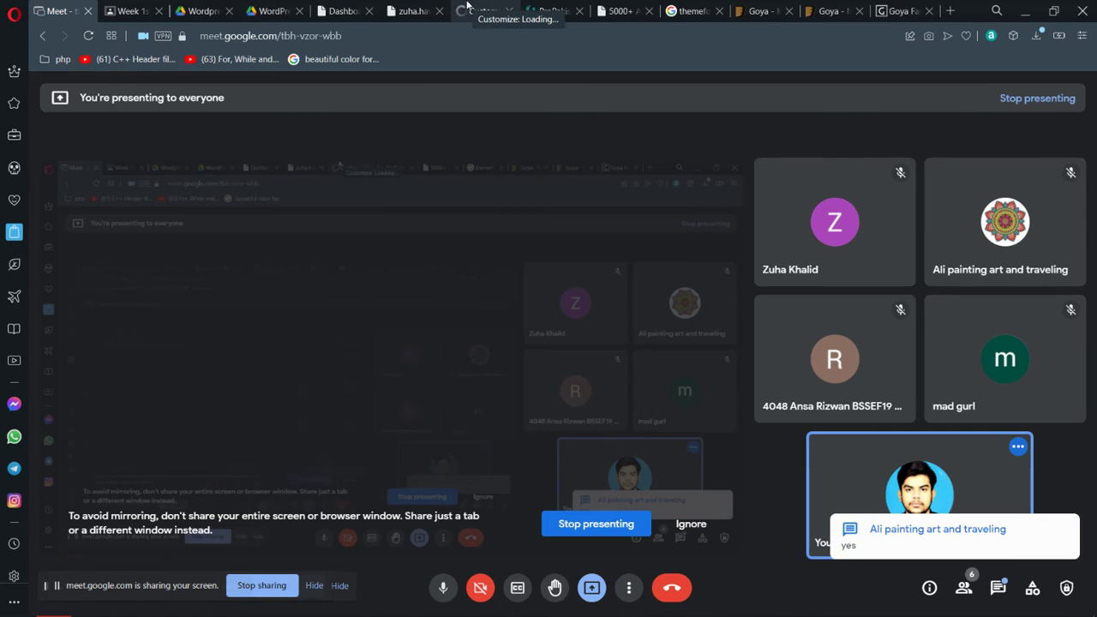
pyautogui.click(768, 7)
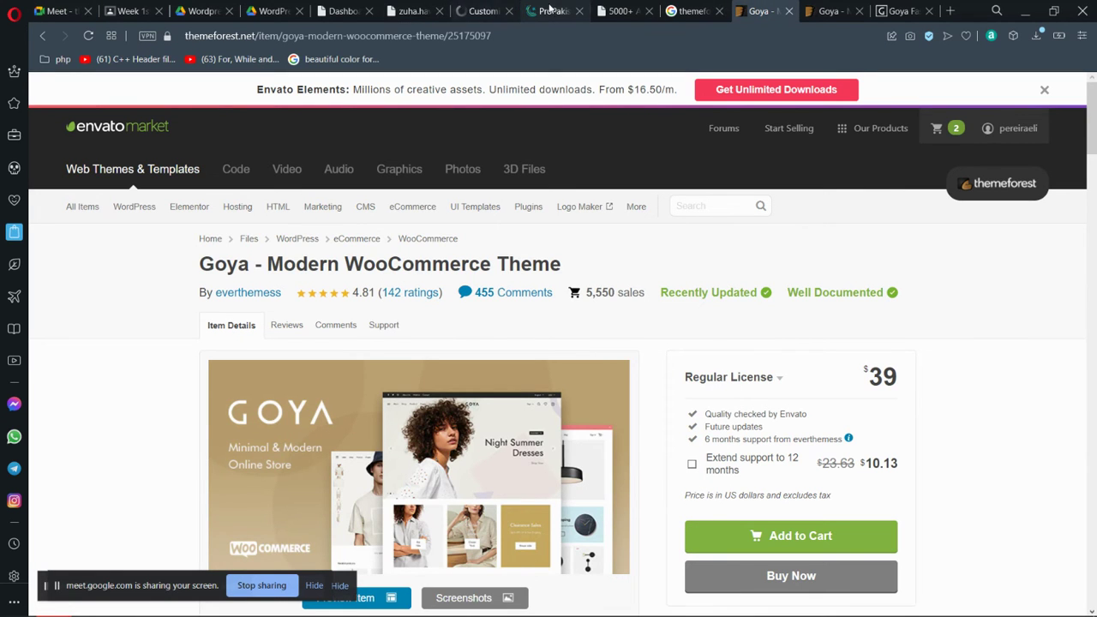
pyautogui.click(480, 10)
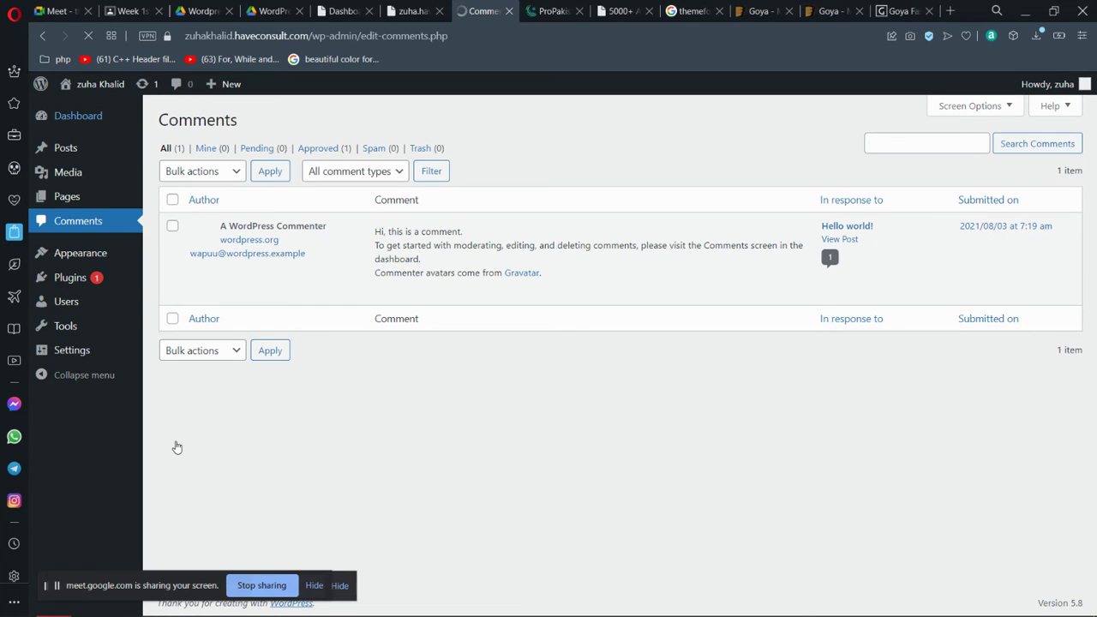
pyautogui.moveTo(102, 261)
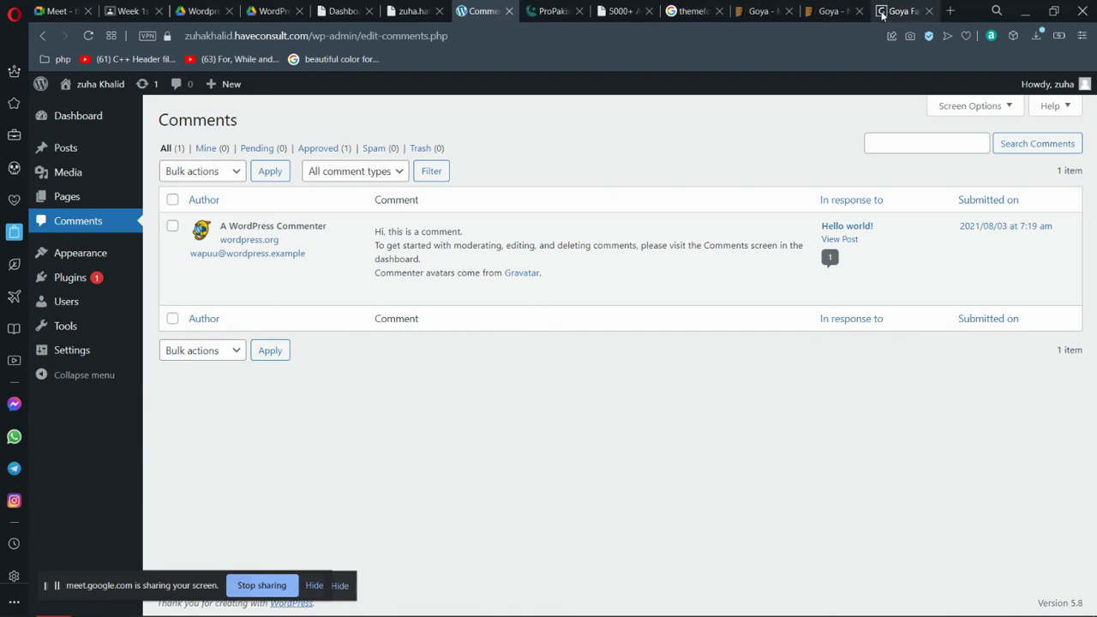
# - Return to the Goya demo, view its footer, and highlight the "Sign up now & get 10% off" section
pyautogui.click(690, 11)
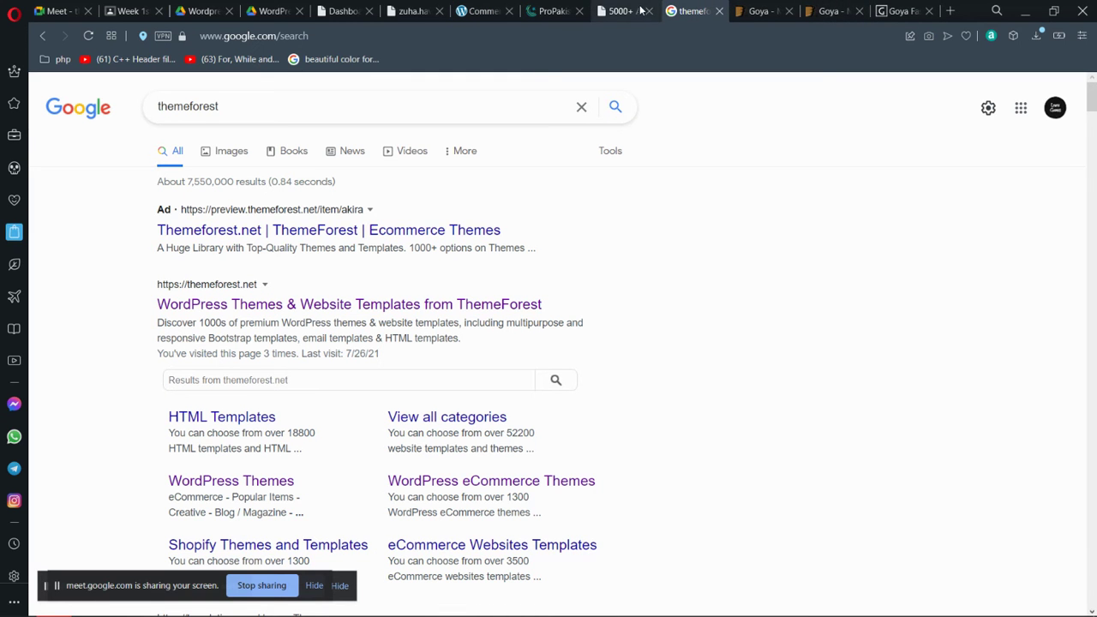
pyautogui.click(901, 11)
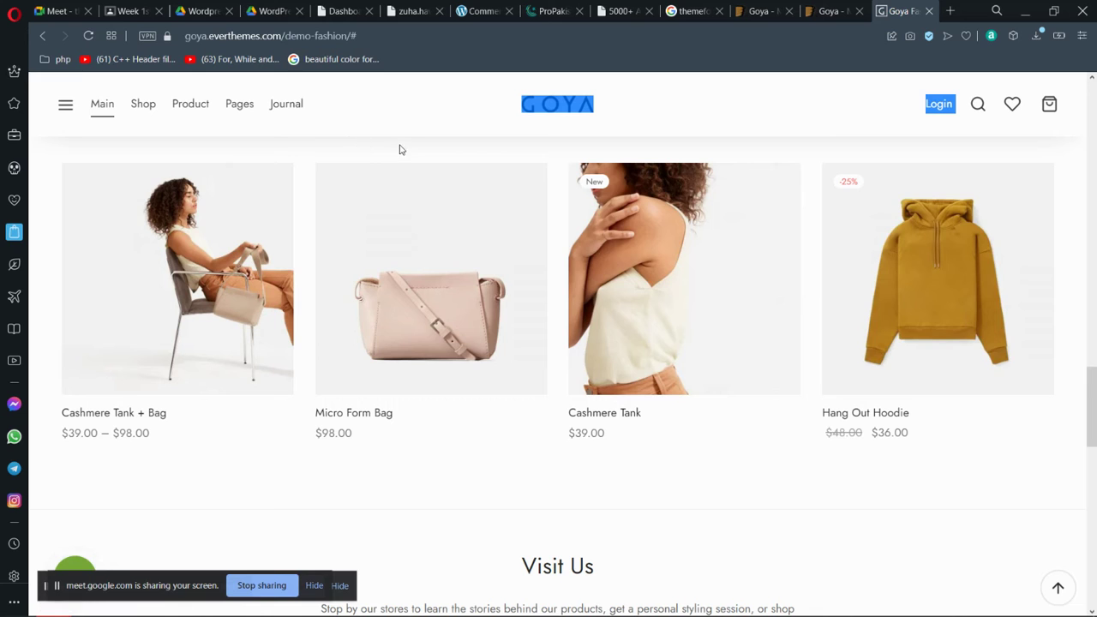
pyautogui.moveTo(1091, 407); pyautogui.dragTo(1091, 570)
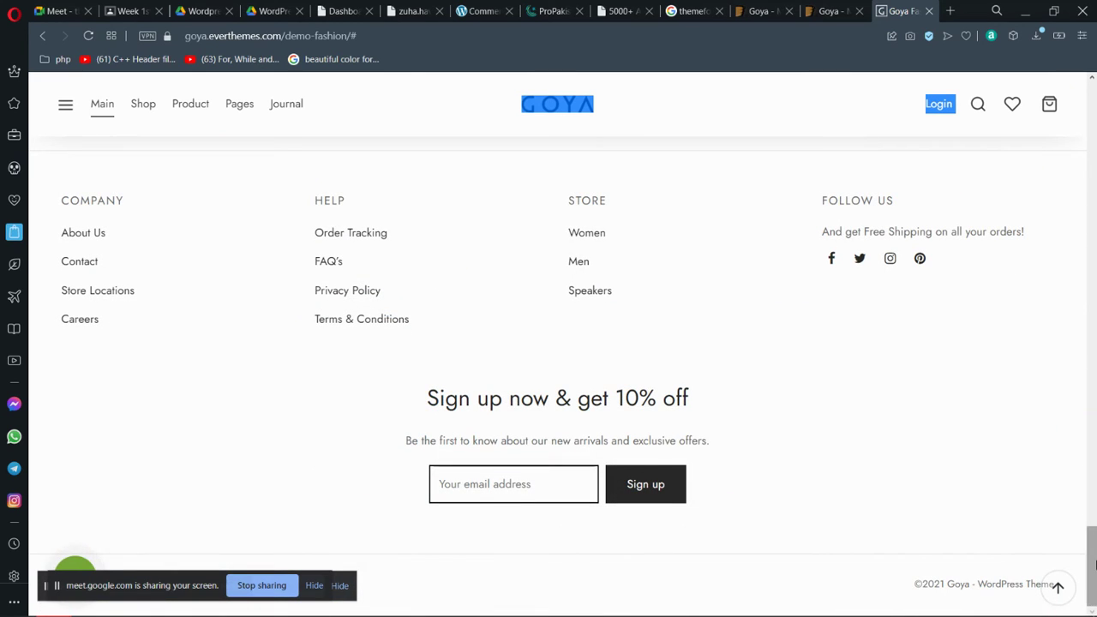
pyautogui.scroll(2, 1071, 542)
pyautogui.scroll(-2, 1093, 559)
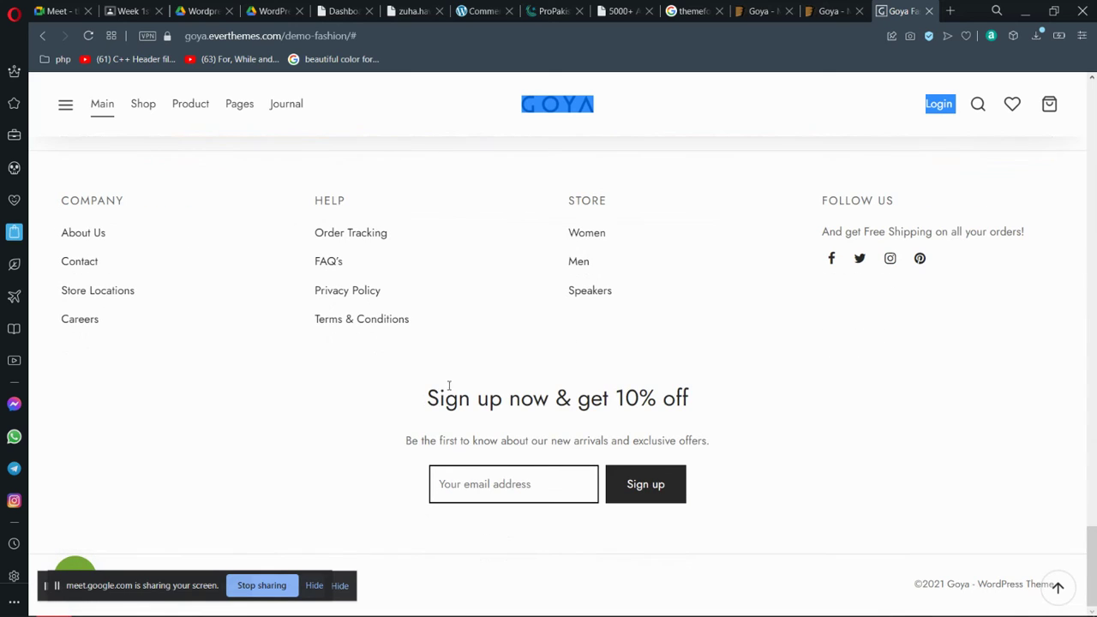
pyautogui.moveTo(426, 396); pyautogui.dragTo(792, 499)
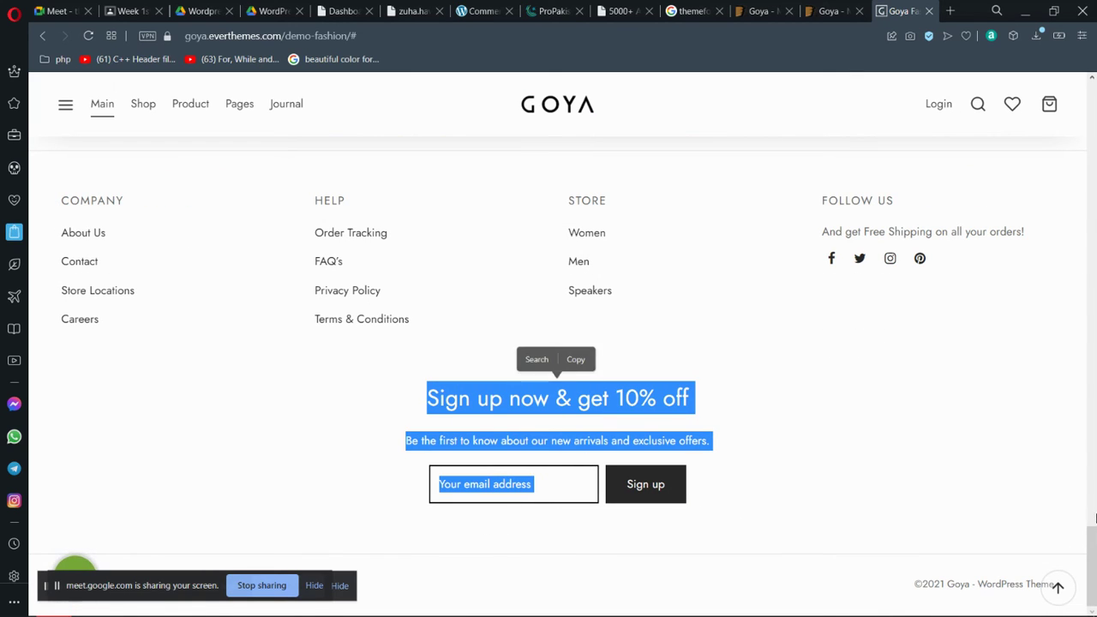
# - Look back up through the Goya homepage's content sections to the banner and header
pyautogui.moveTo(1090, 566); pyautogui.dragTo(1088, 321)
pyautogui.moveTo(409, 235); pyautogui.dragTo(813, 484)
pyautogui.moveTo(1092, 361); pyautogui.dragTo(1003, 127)
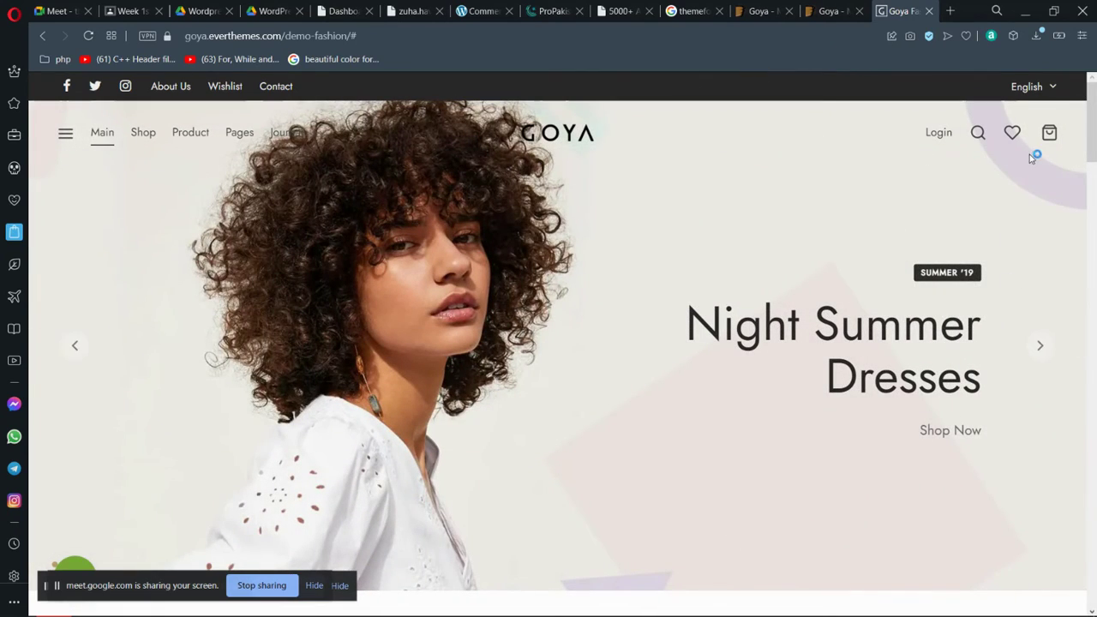
pyautogui.moveTo(1091, 122); pyautogui.dragTo(1008, 91)
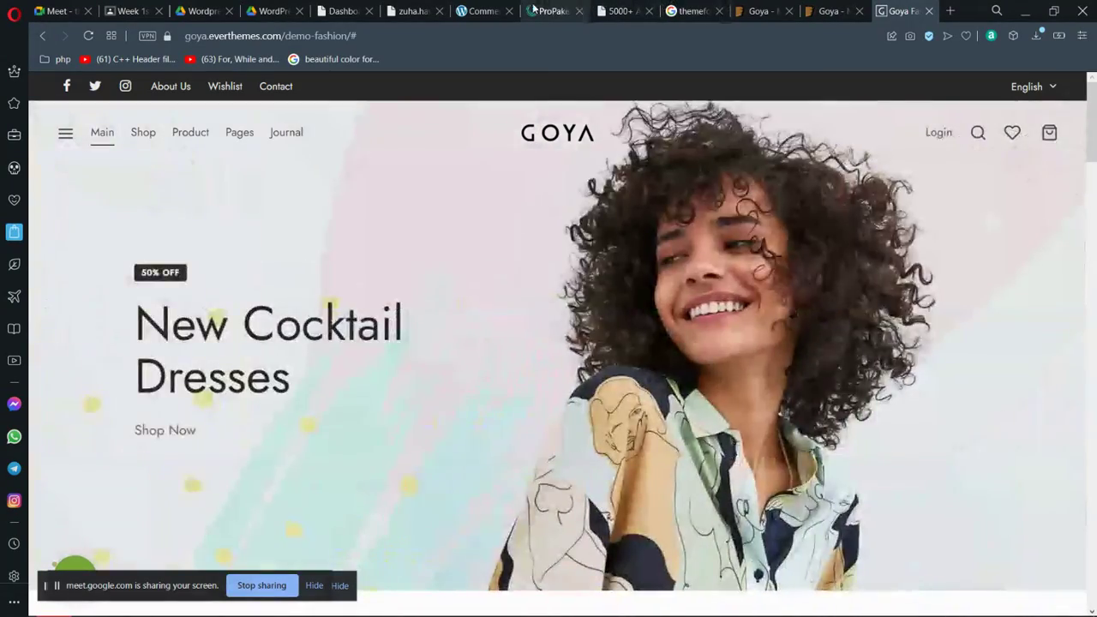
# - View the ProPakistani homepage down to its footer, and show the Appearance options in the new WordPress site's admin
pyautogui.click(553, 10)
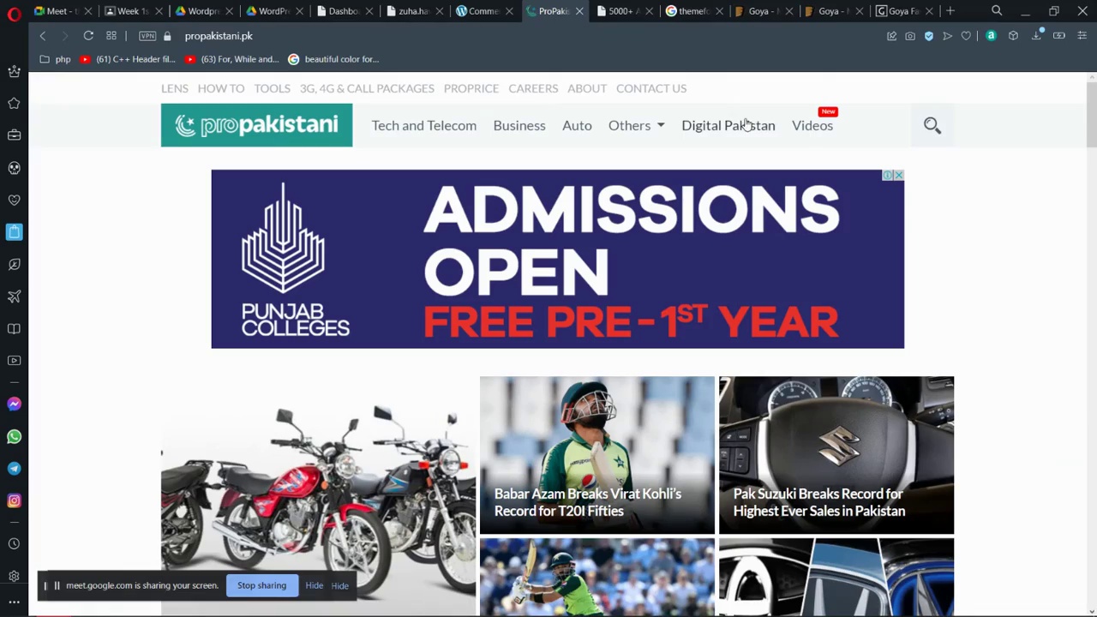
pyautogui.moveTo(1091, 129); pyautogui.dragTo(1093, 600)
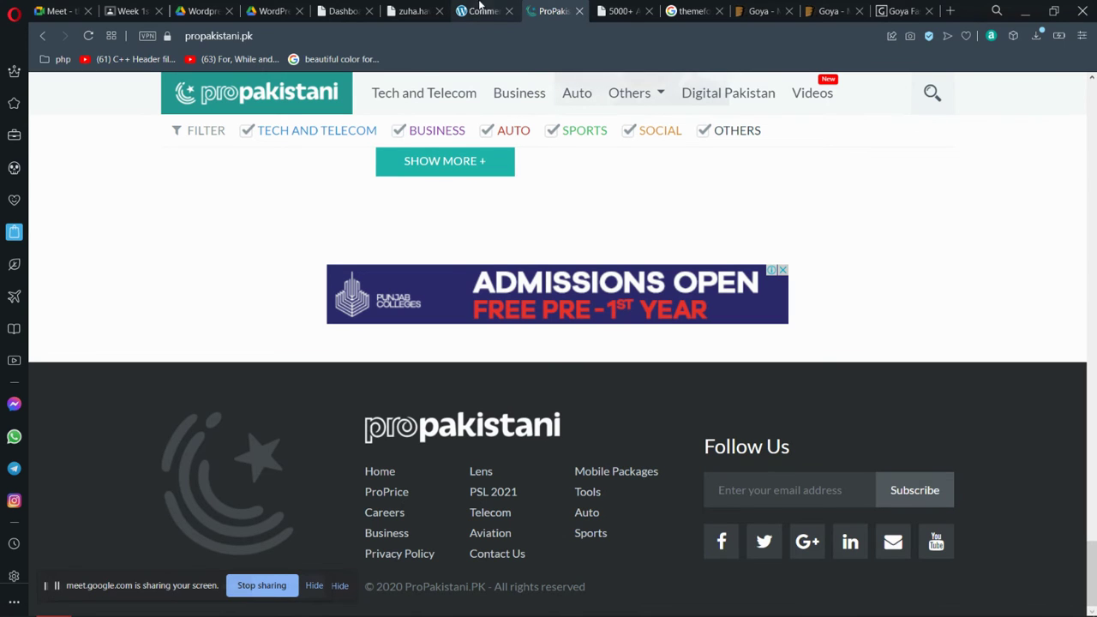
pyautogui.click(415, 10)
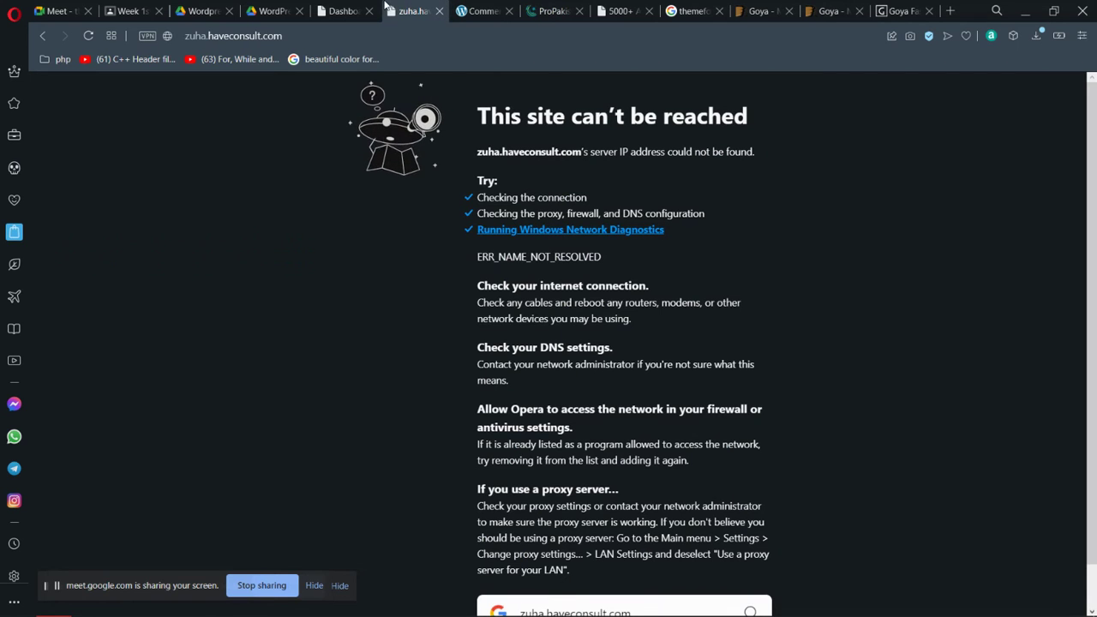
pyautogui.click(481, 10)
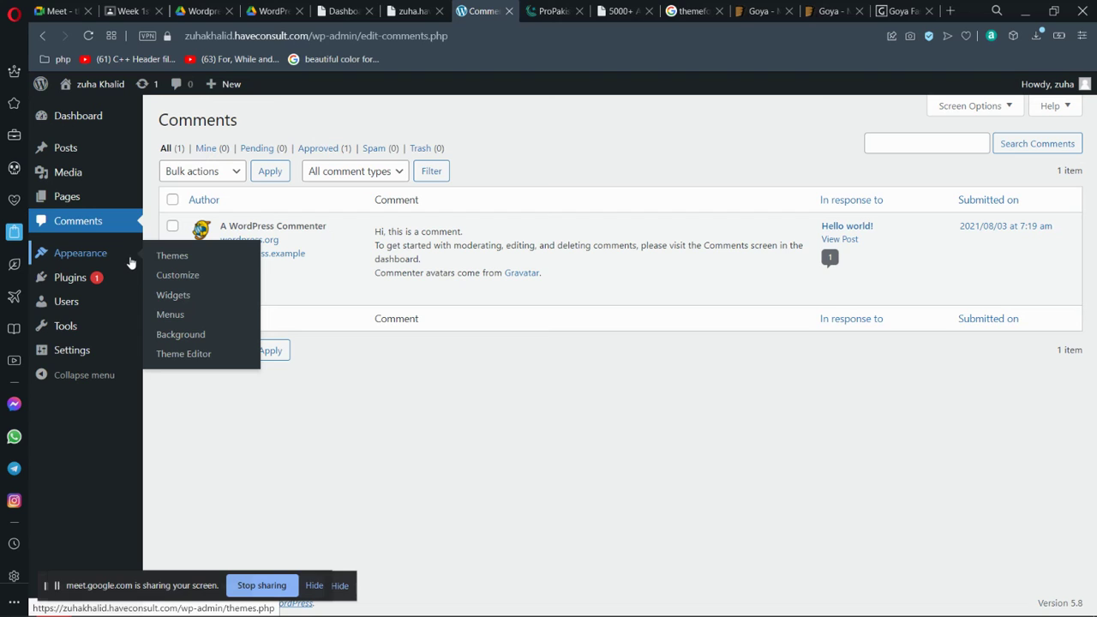
pyautogui.moveTo(79, 277)
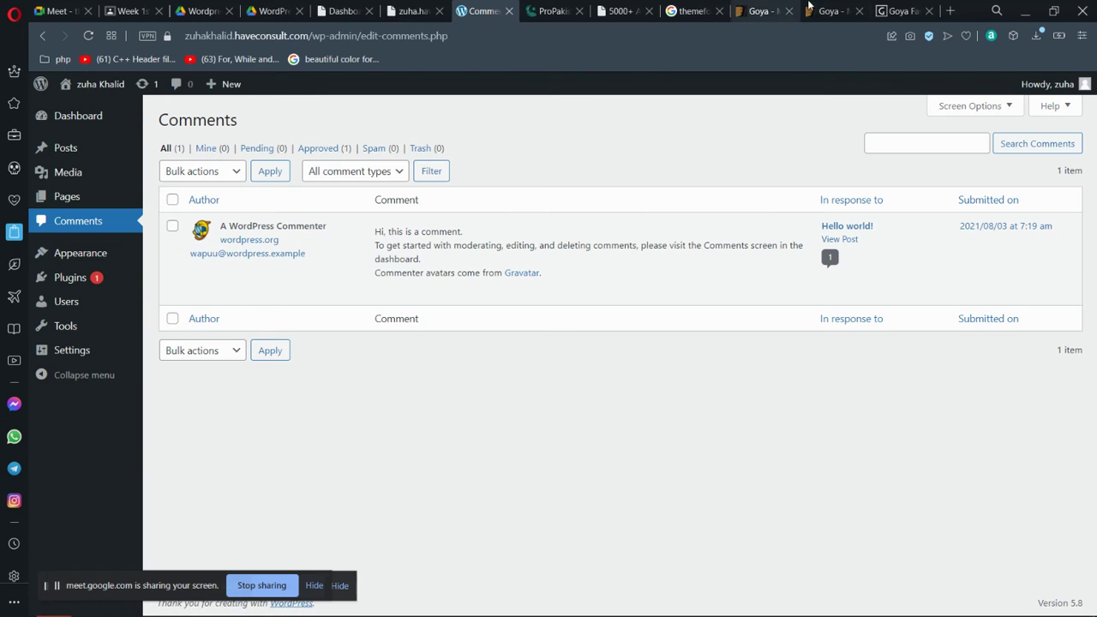
# - View the Goya theme preview and Fashion demo, highlighting the main navigation and the About Us, Wishlist and Contact links
pyautogui.click(828, 10)
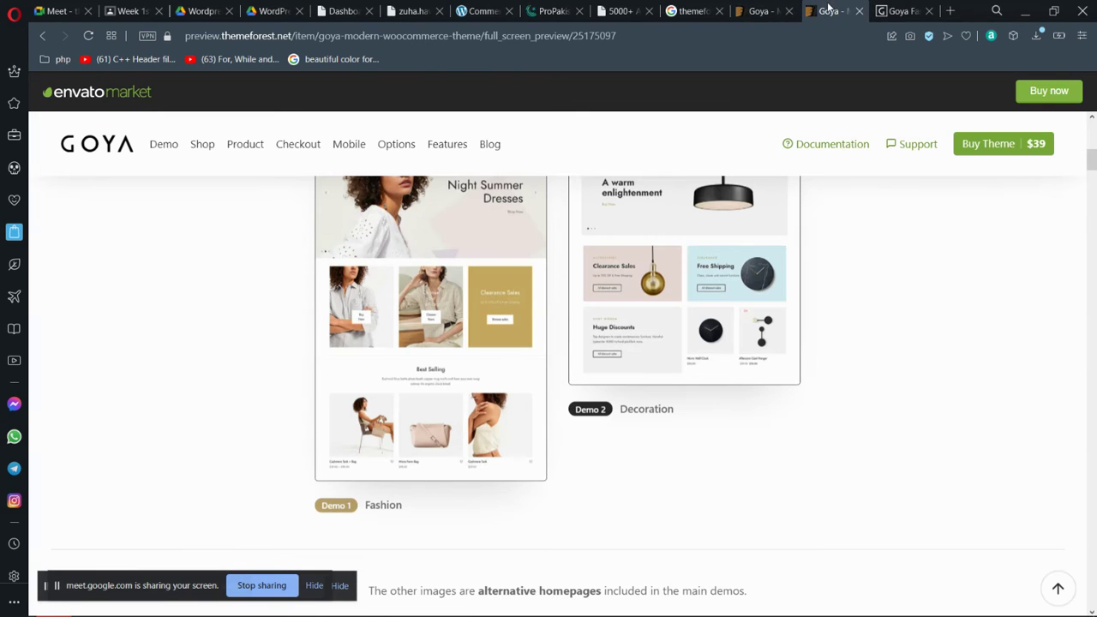
pyautogui.click(919, 10)
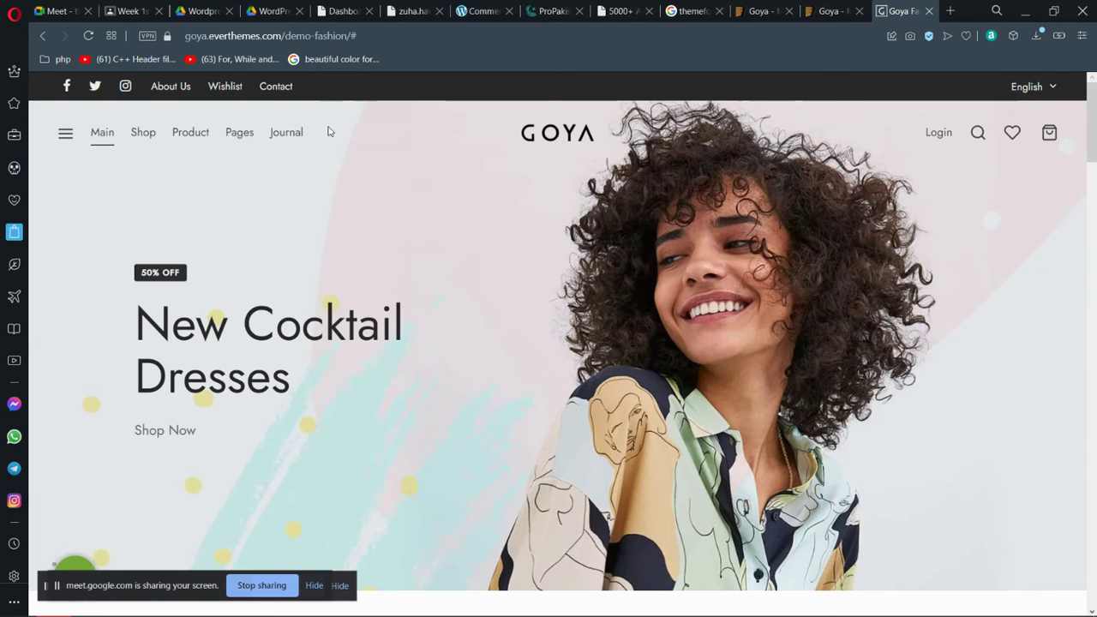
pyautogui.moveTo(265, 130); pyautogui.dragTo(194, 129)
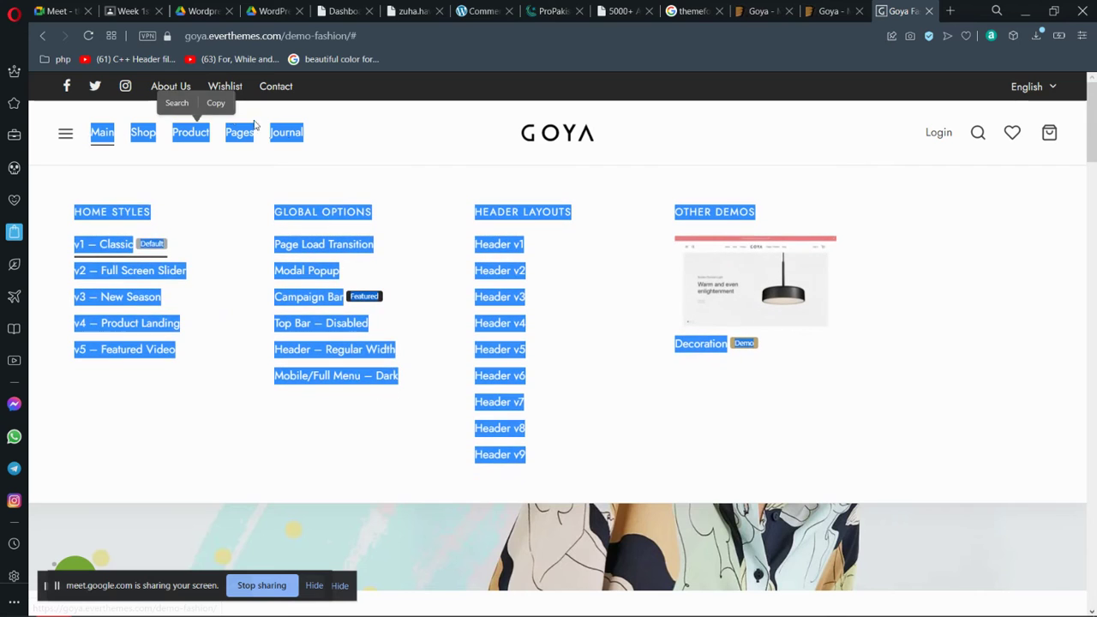
pyautogui.doubleClick(389, 130)
pyautogui.click(327, 85)
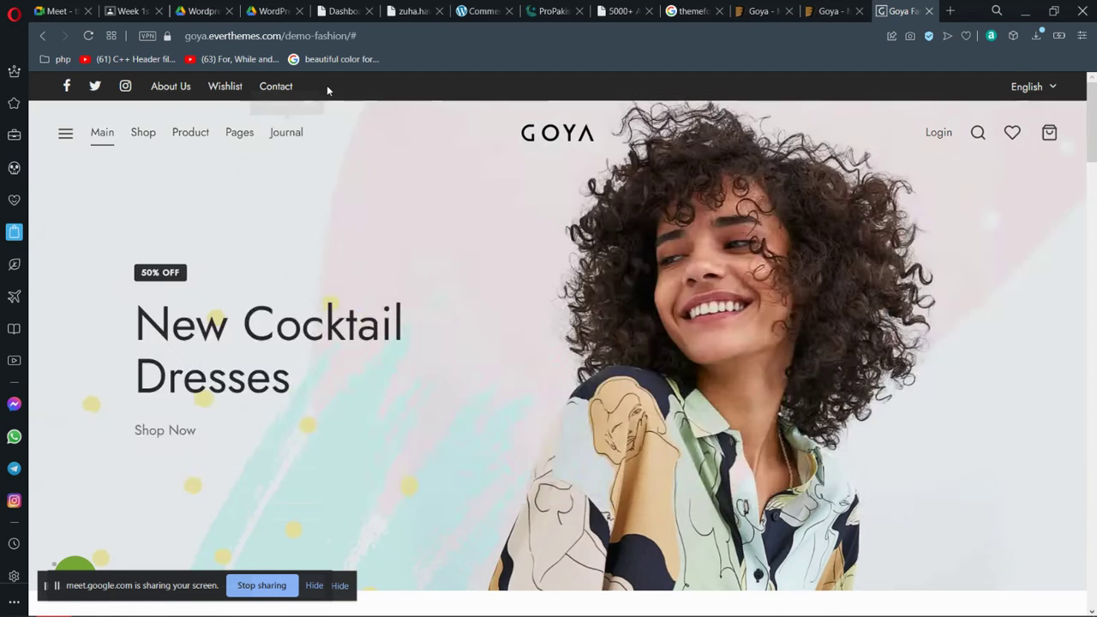
pyautogui.moveTo(255, 94); pyautogui.dragTo(149, 93)
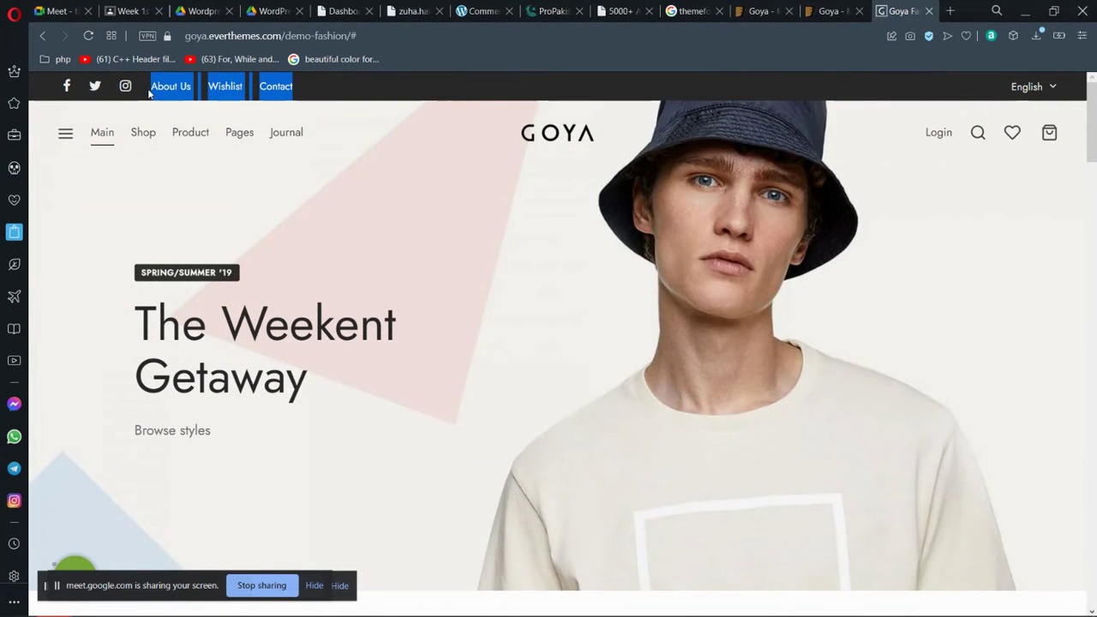
pyautogui.click(69, 103)
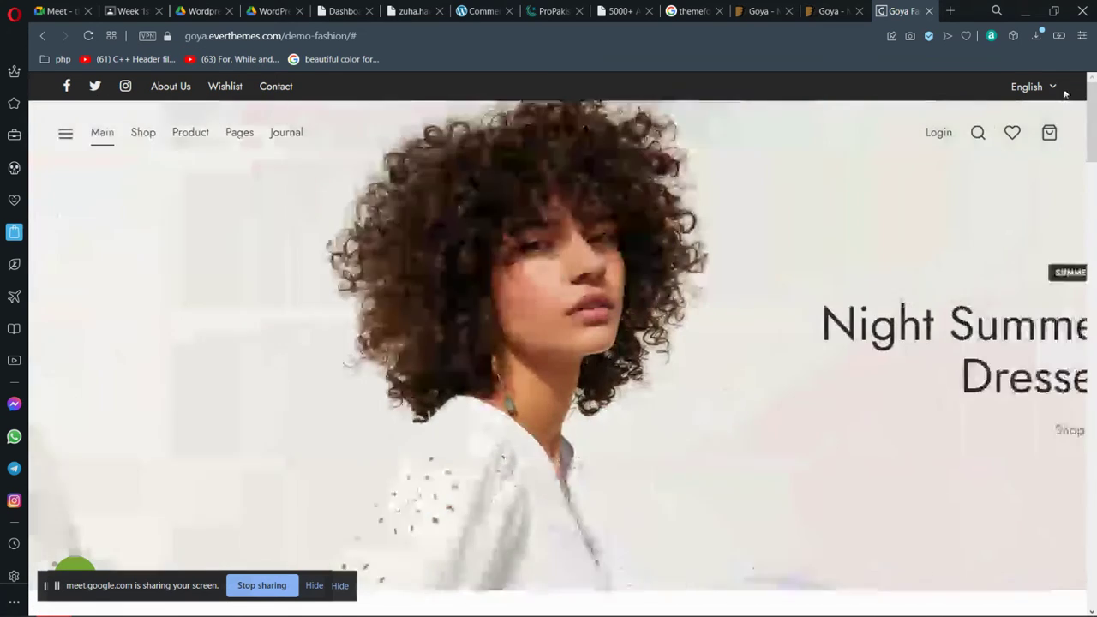
# - View the Goya demo's footer, and check the Meet call before returning to the new WordPress site's admin
pyautogui.scroll(-3, 1095, 245)
pyautogui.scroll(-15, 1095, 246)
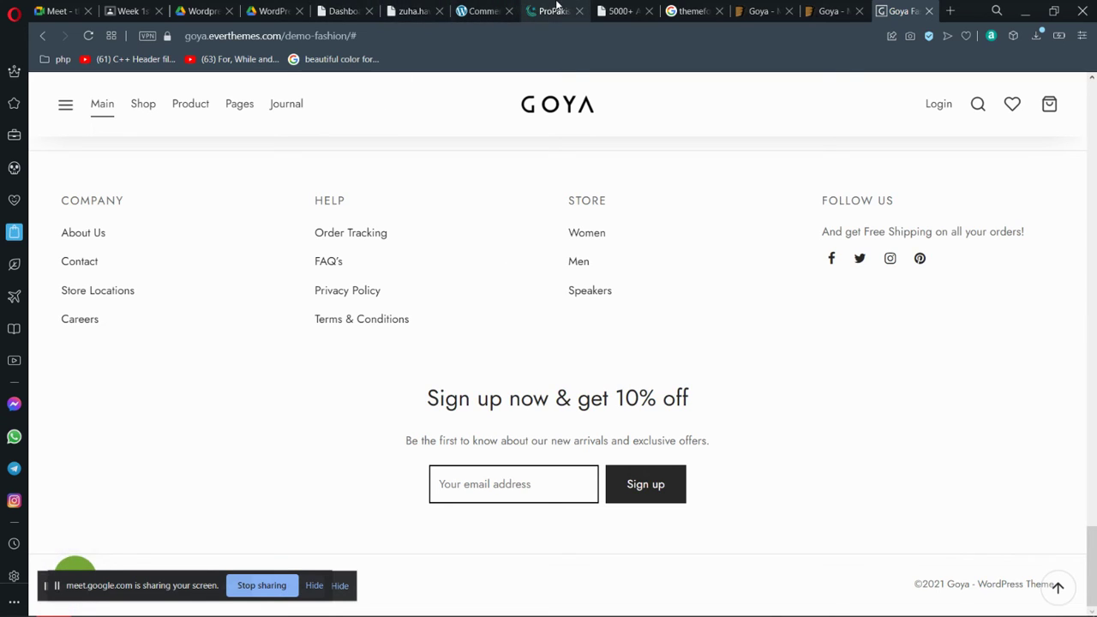
pyautogui.click(417, 7)
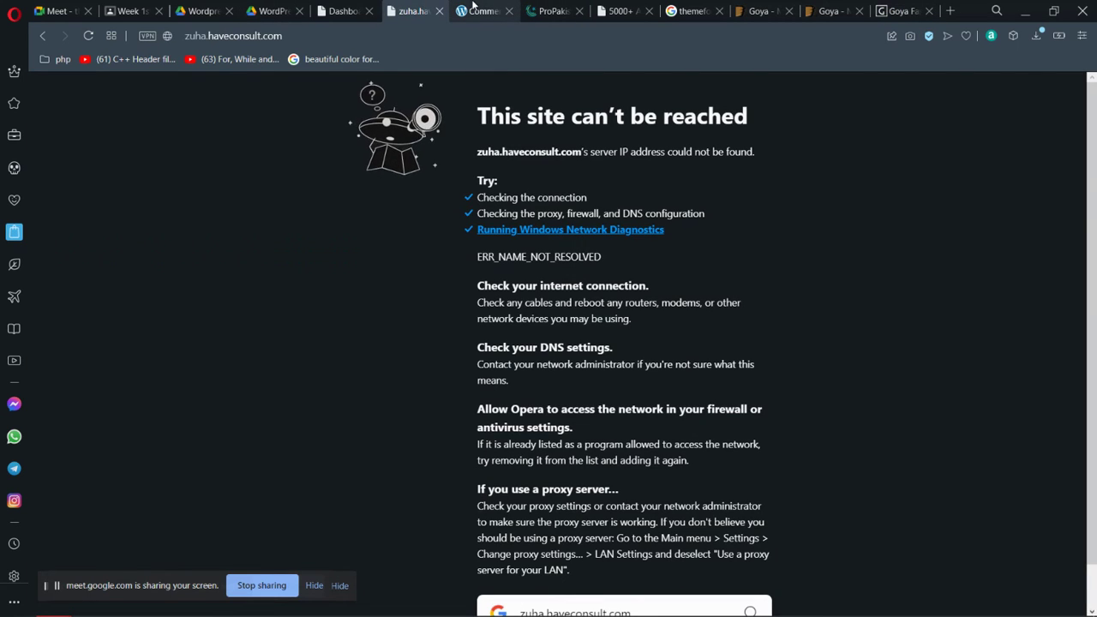
pyautogui.click(472, 7)
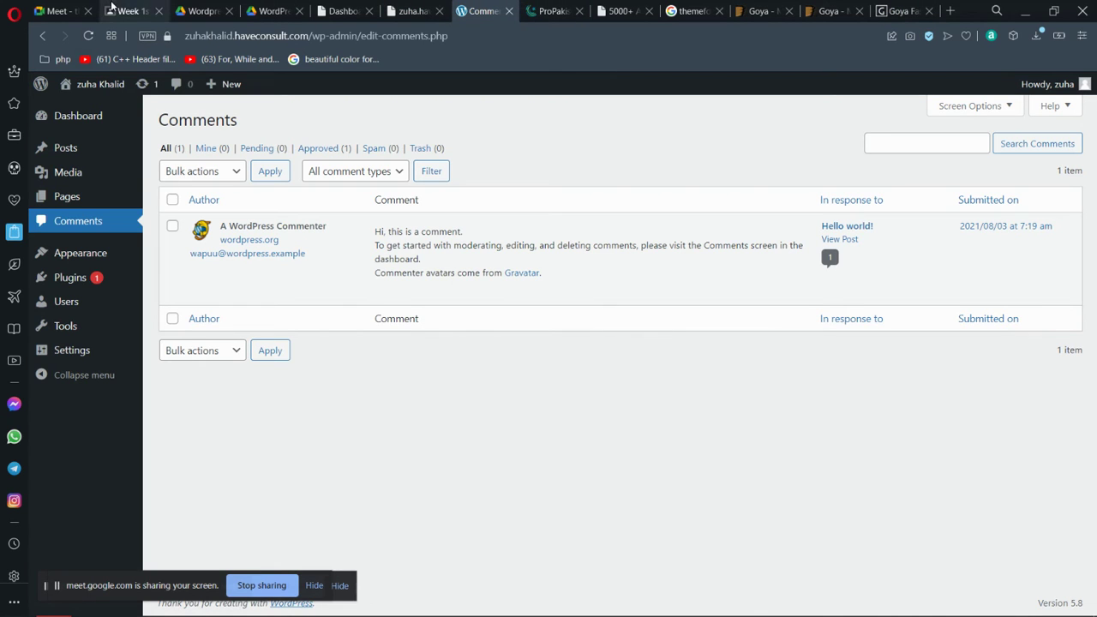
pyautogui.click(57, 11)
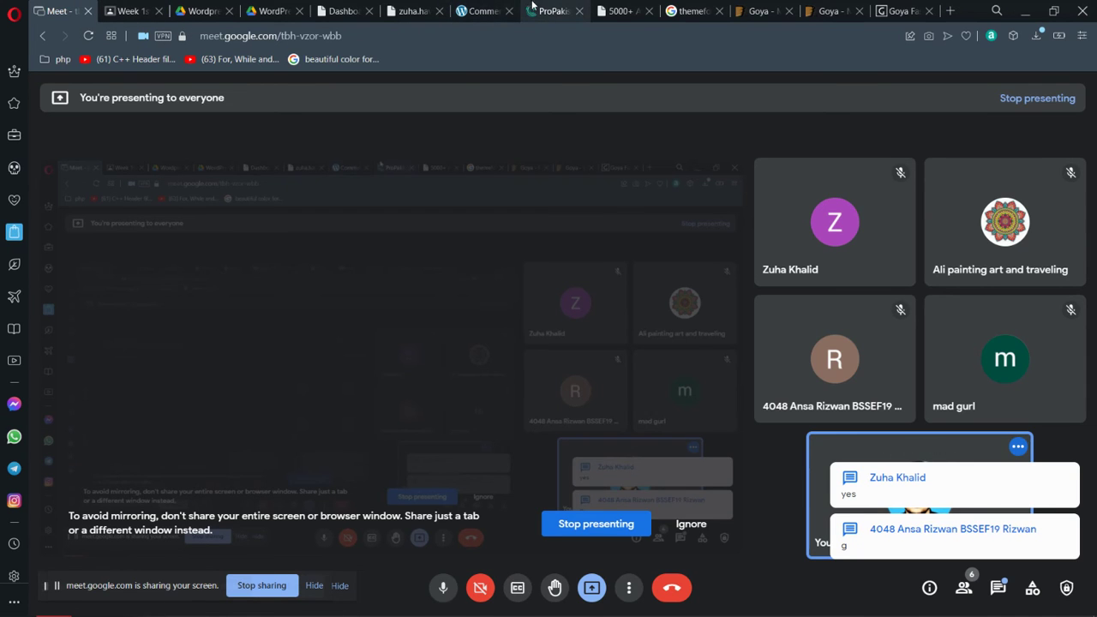
pyautogui.click(493, 10)
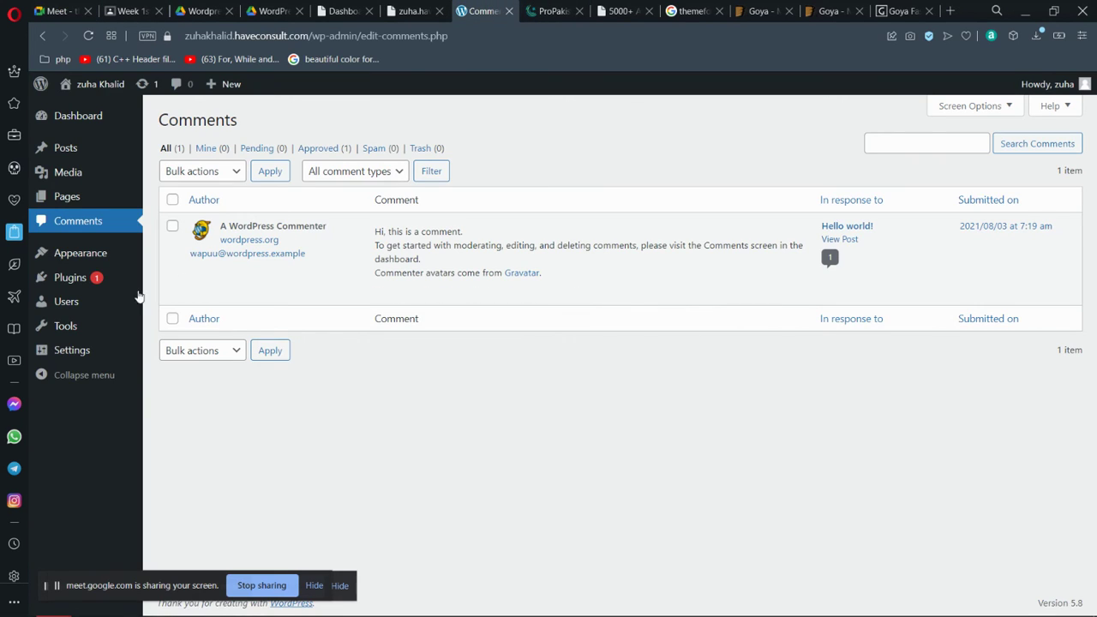
pyautogui.moveTo(93, 252)
# - Look through the Goya demo's content sections between the Best Selling products, Testimonials, Trending Outfits and the store photo
pyautogui.click(895, 10)
pyautogui.scroll(10, 886, 234)
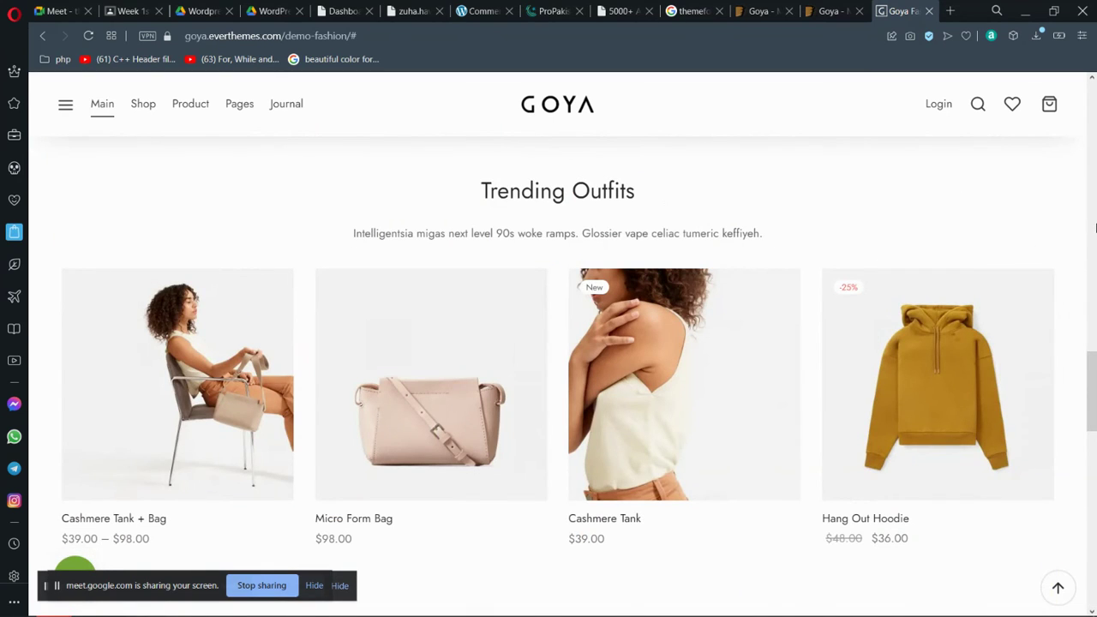
pyautogui.scroll(8, 1095, 227)
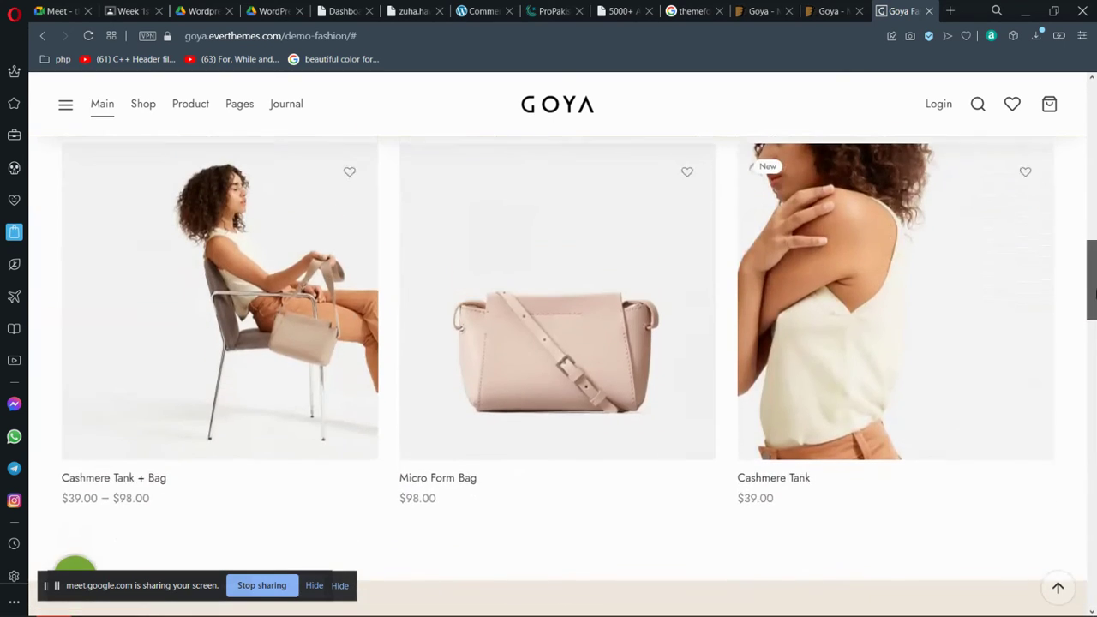
pyautogui.scroll(-3, 1094, 292)
pyautogui.scroll(1, 1016, 248)
pyautogui.scroll(-4, 1095, 388)
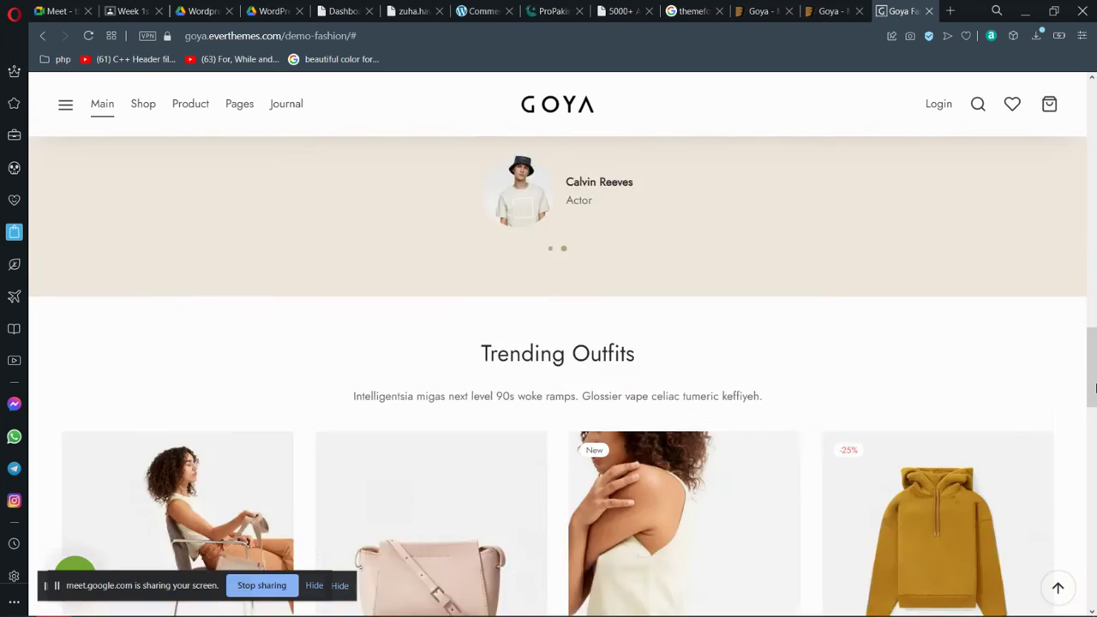
pyautogui.scroll(-8, 1095, 388)
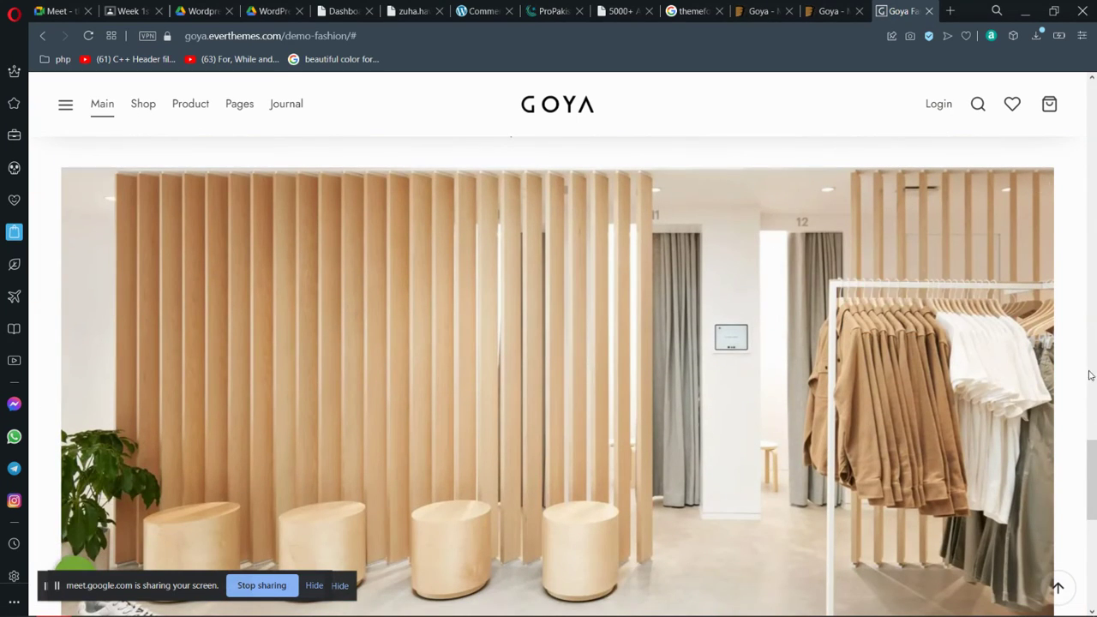
pyautogui.scroll(10, 1065, 316)
pyautogui.scroll(3, 1062, 300)
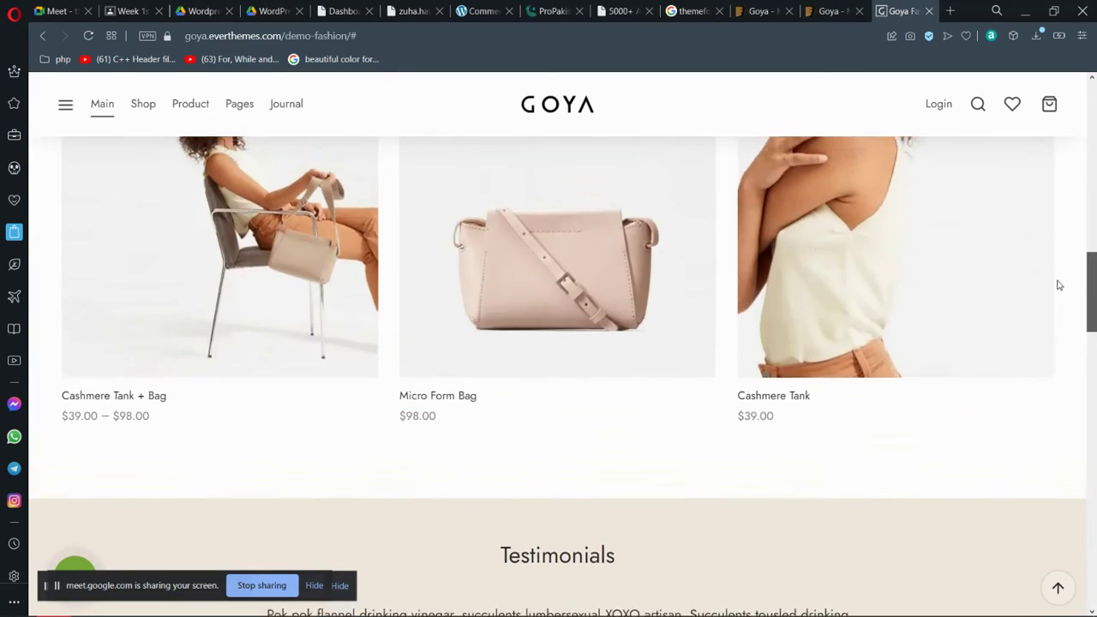
pyautogui.scroll(3, 1057, 257)
pyautogui.scroll(-15, 1071, 360)
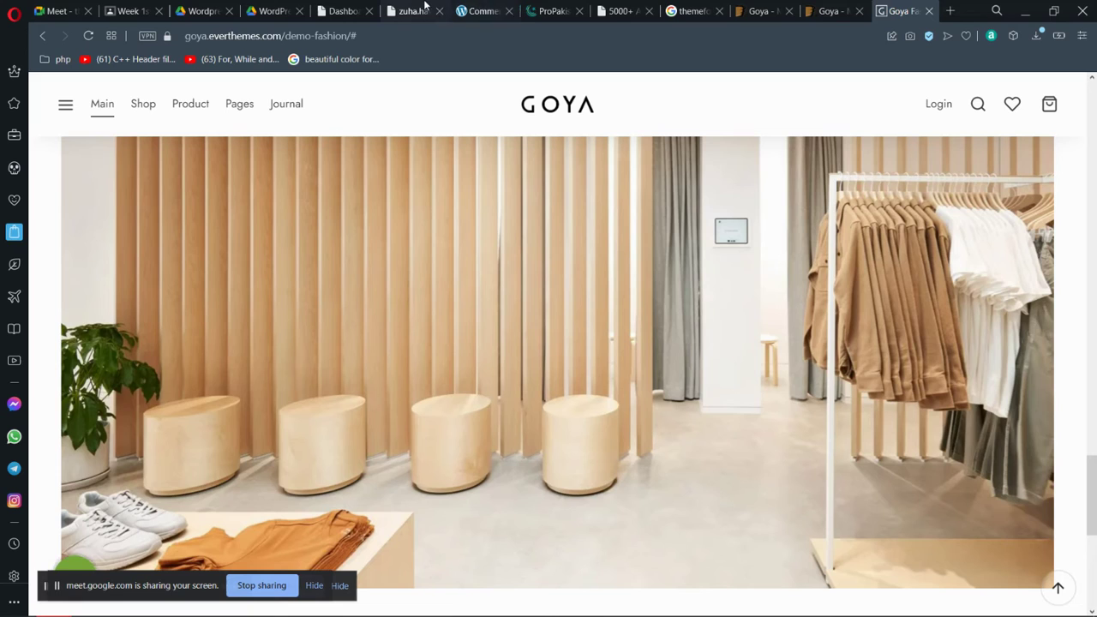
# - Show the Appearance options in the WordPress admin, and highlight the main navigation items in ProPakistani's header
pyautogui.click(478, 10)
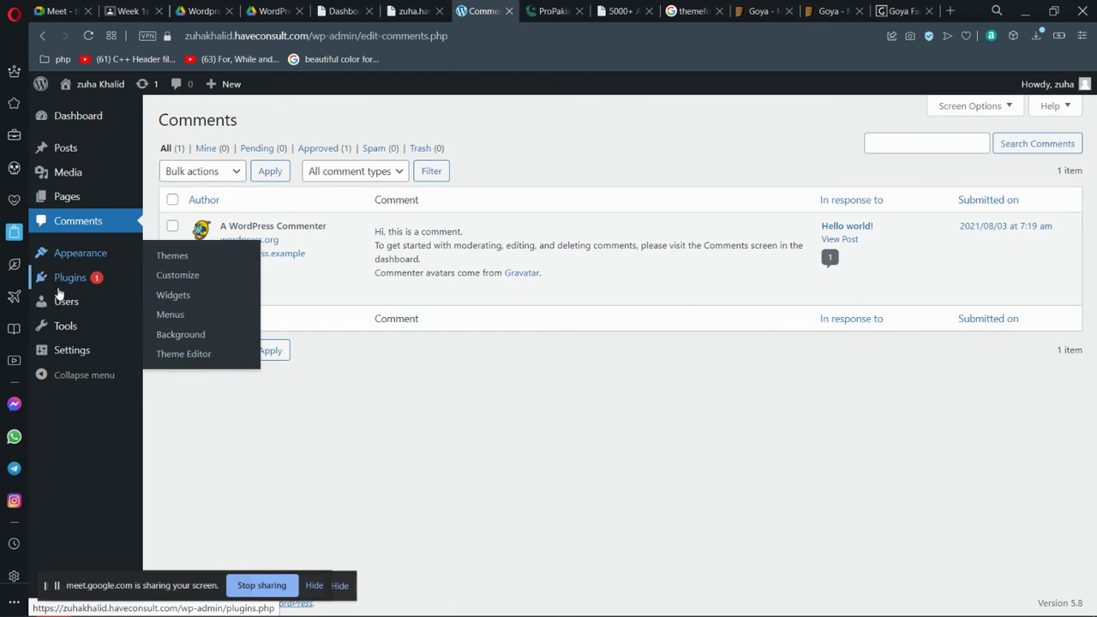
pyautogui.moveTo(73, 282)
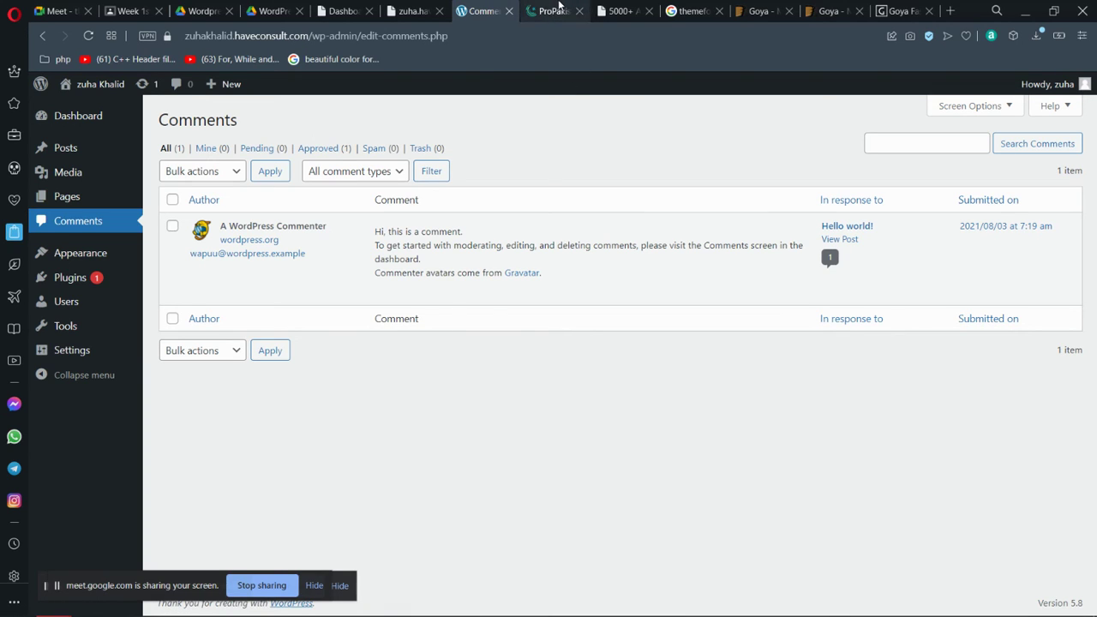
pyautogui.click(559, 5)
pyautogui.scroll(10, 1095, 309)
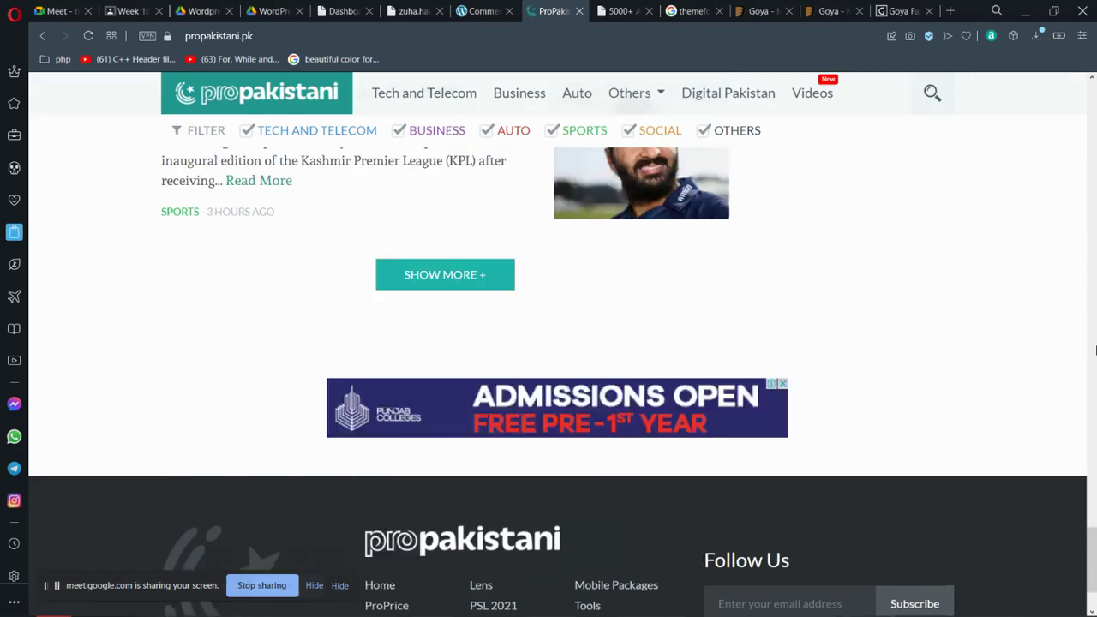
pyautogui.moveTo(1095, 207); pyautogui.dragTo(1095, 81)
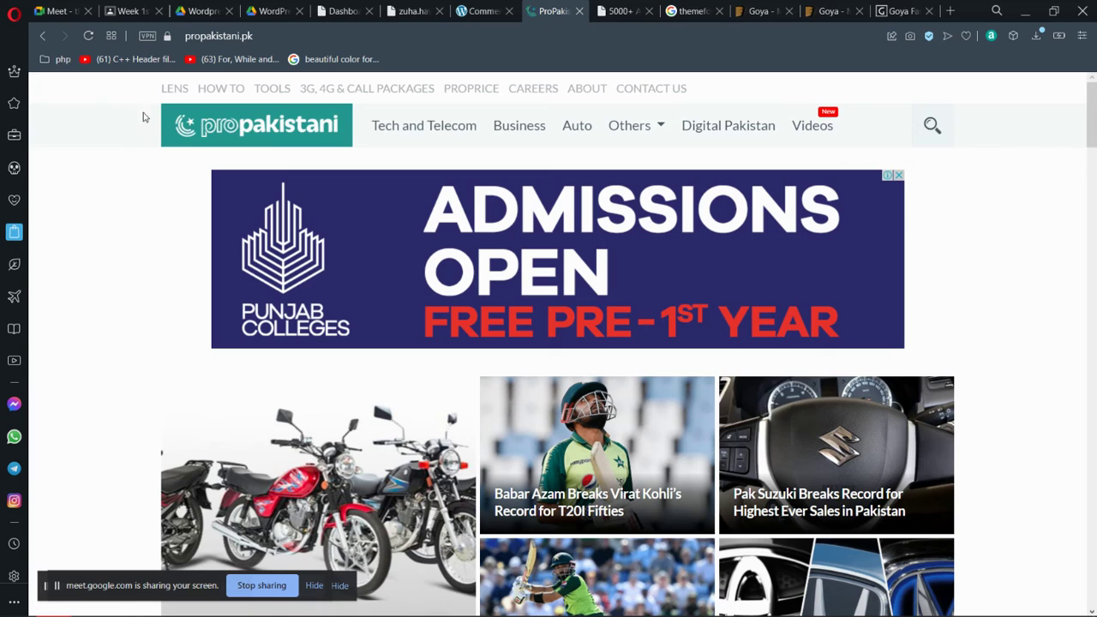
pyautogui.moveTo(143, 116); pyautogui.dragTo(630, 125)
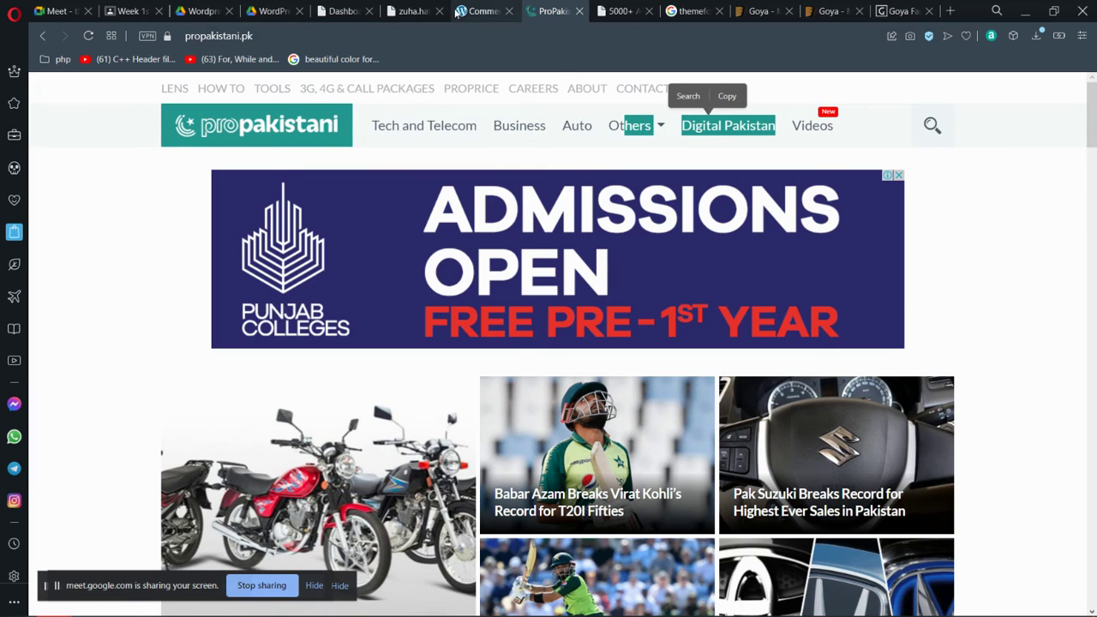
# - Open the new WordPress site's front end in a new tab and view it from the site title to the footer
pyautogui.click(457, 12)
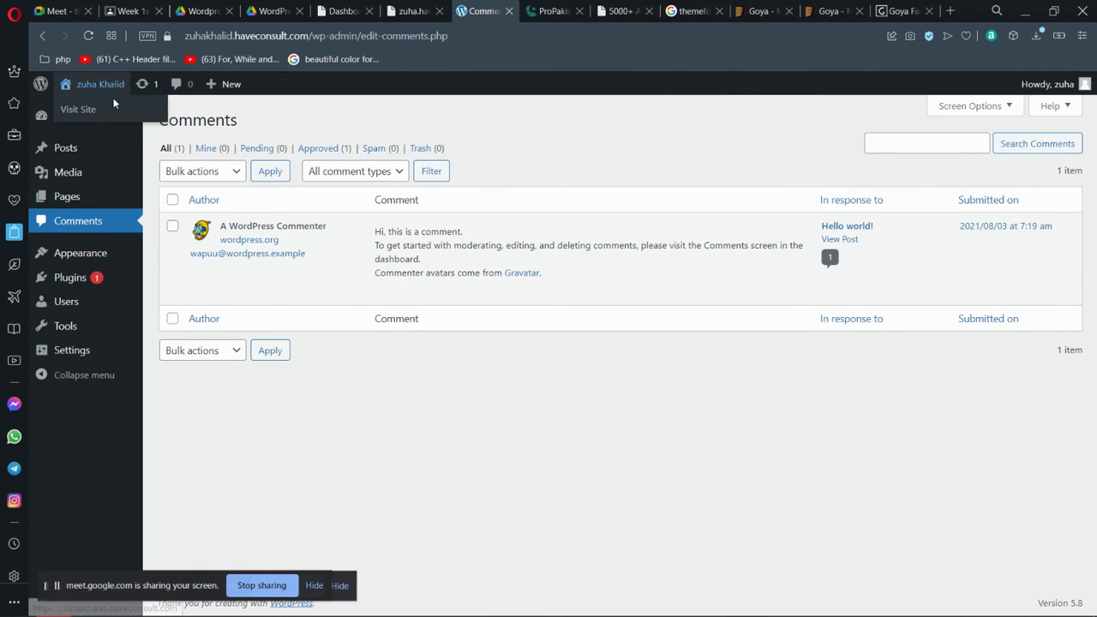
pyautogui.rightClick(112, 101)
pyautogui.click(123, 117)
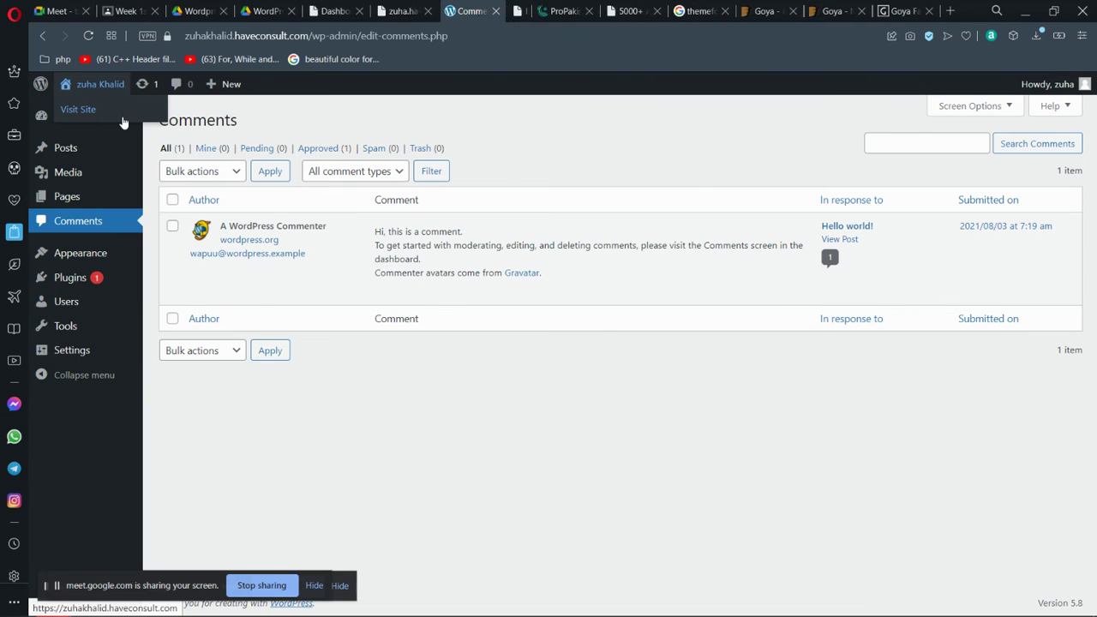
pyautogui.click(515, 11)
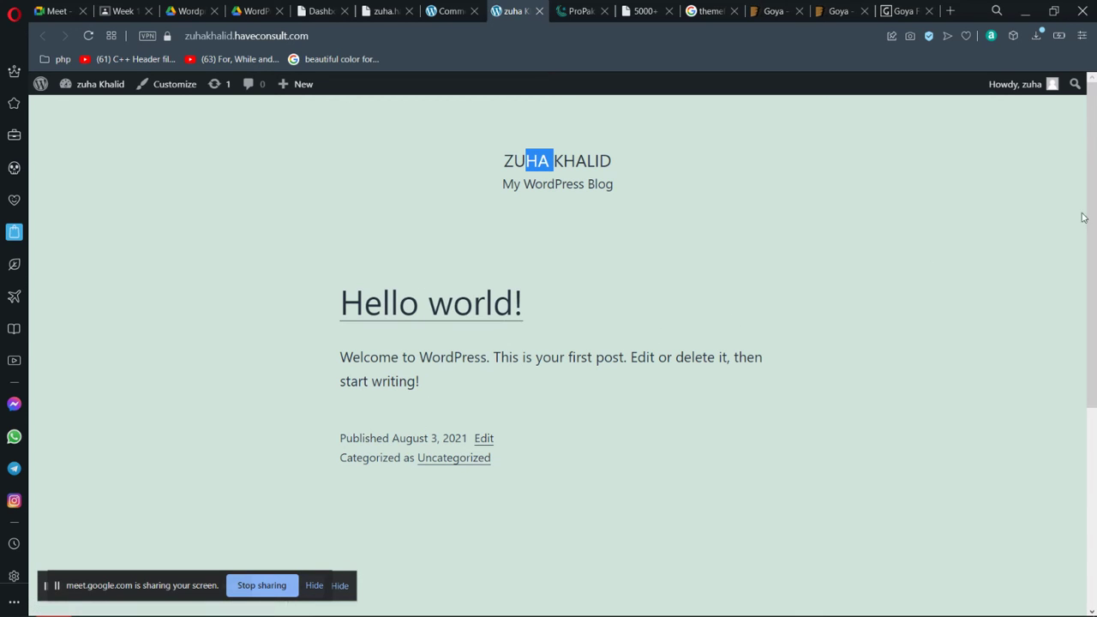
pyautogui.scroll(-5, 1082, 218)
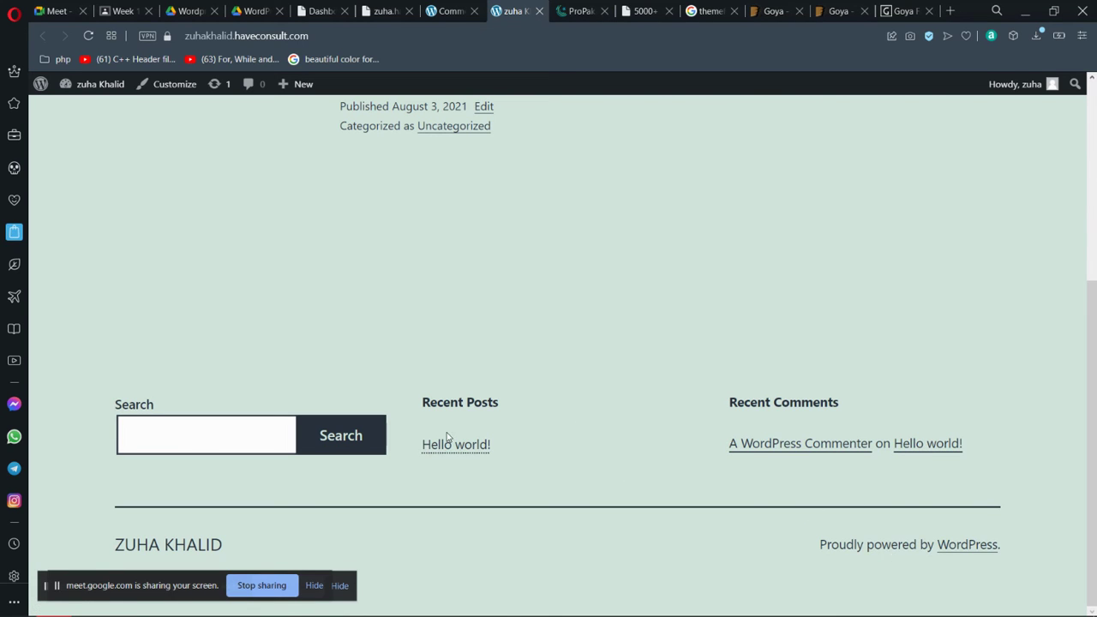
pyautogui.scroll(5, 1087, 318)
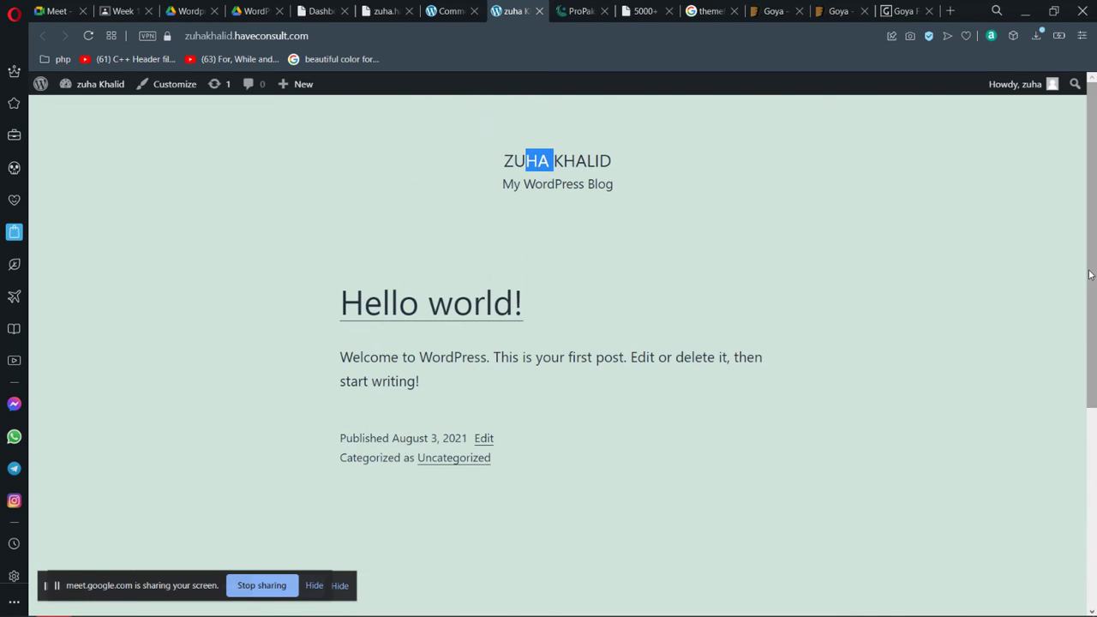
# - Return to the Goya Fashion demo and examine the top bar, navigation and logo in its header
pyautogui.click(904, 10)
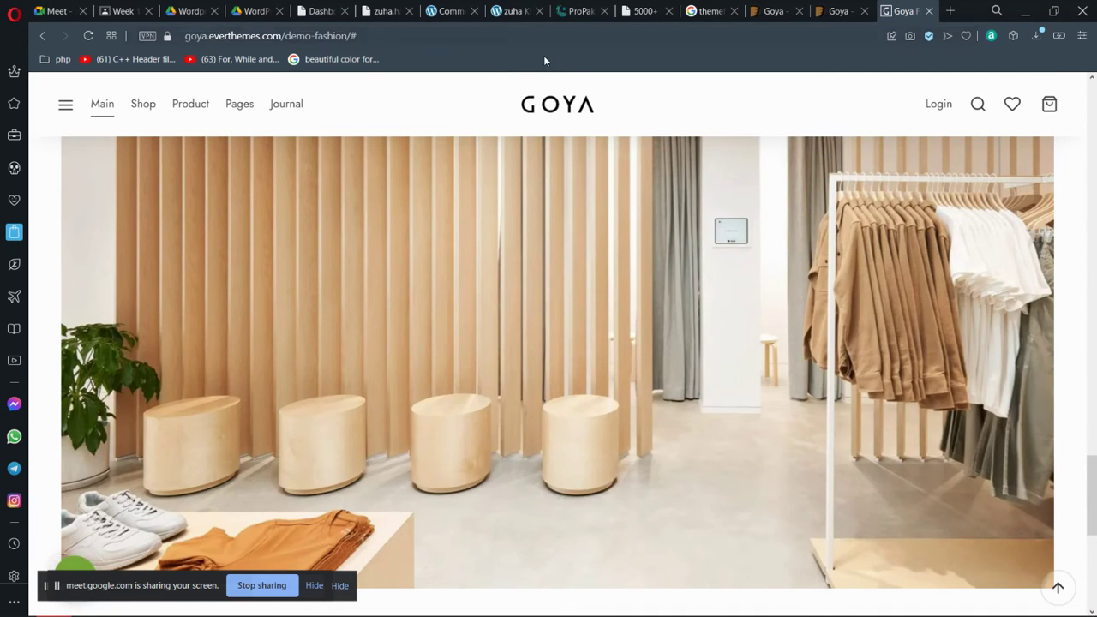
pyautogui.click(382, 10)
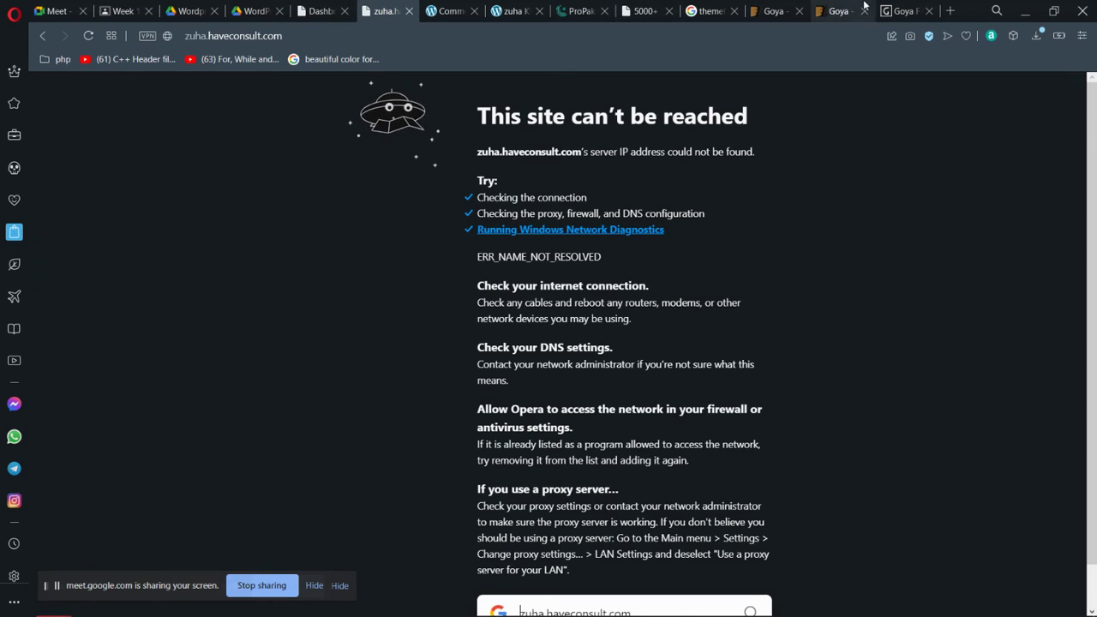
pyautogui.click(906, 7)
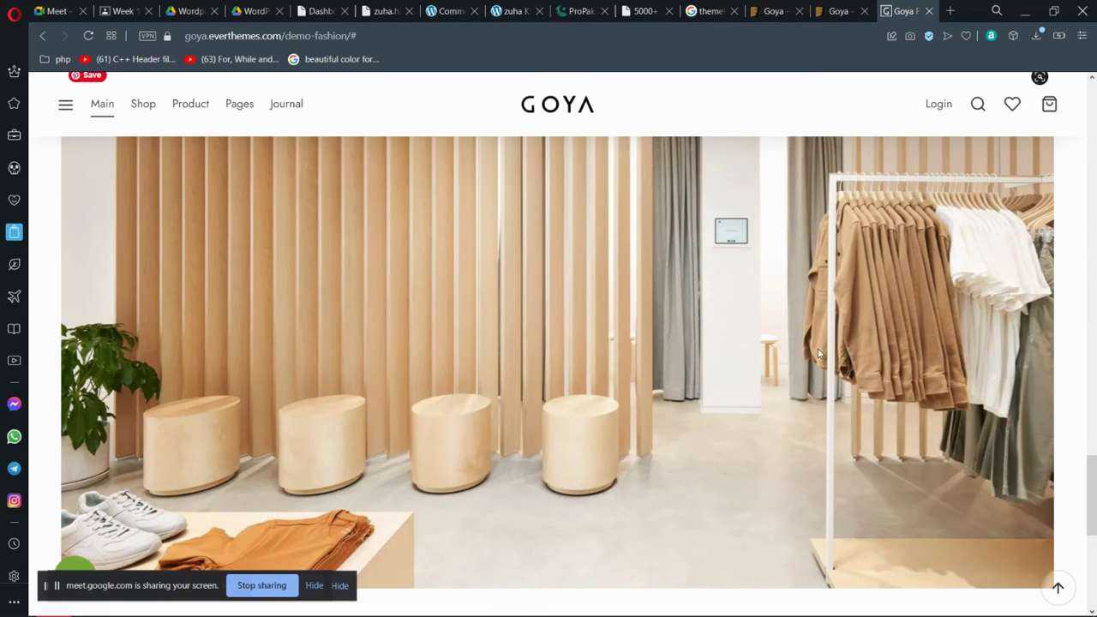
pyautogui.scroll(15, 1095, 230)
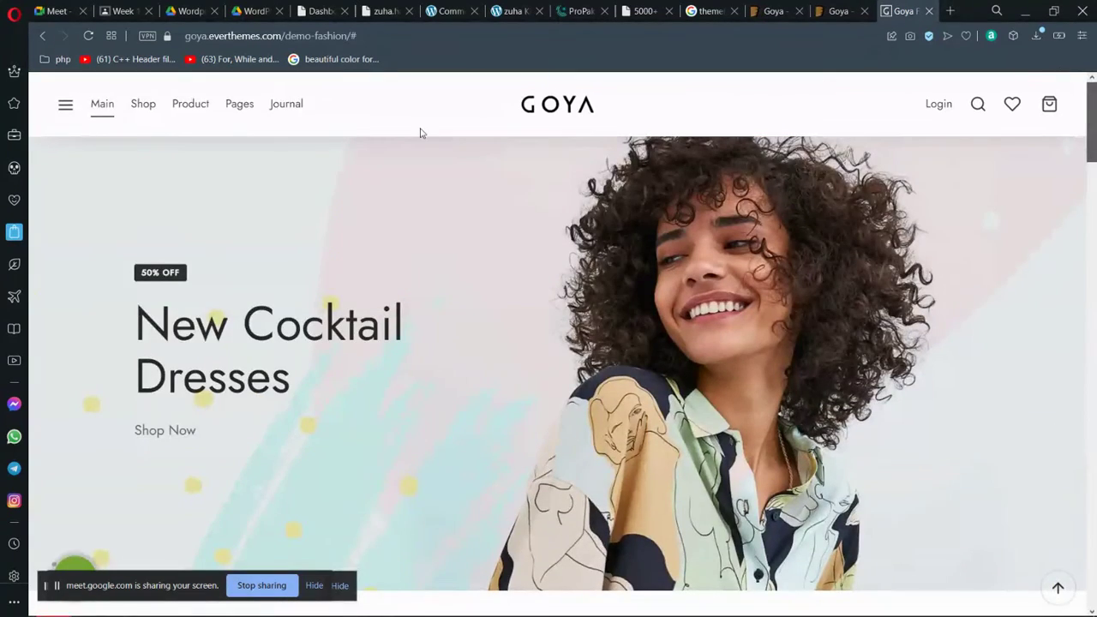
pyautogui.scroll(2, 416, 130)
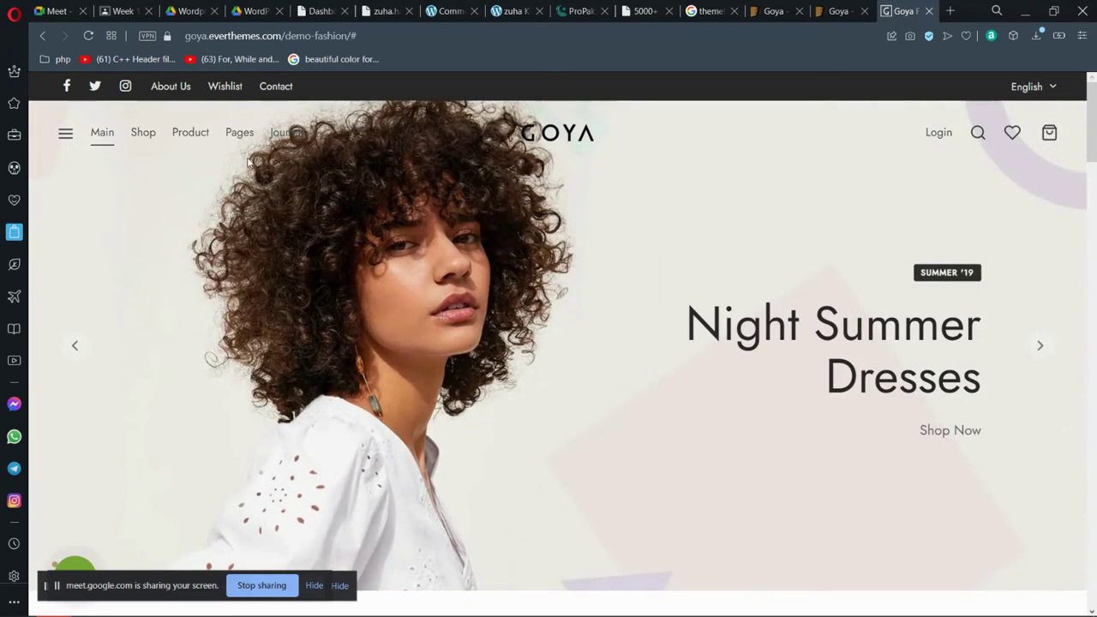
pyautogui.moveTo(1094, 144); pyautogui.dragTo(1087, 94)
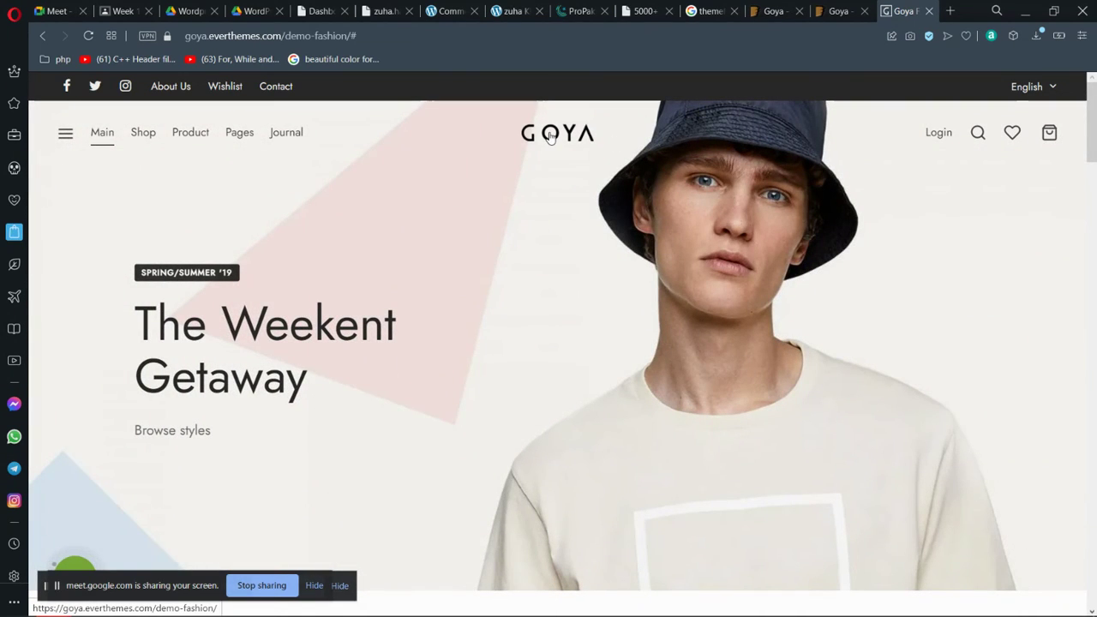
# - Add the Cashmere Tank from Goya's Best Selling section to the cart, and highlight the details on its product page
pyautogui.scroll(-1, 543, 147)
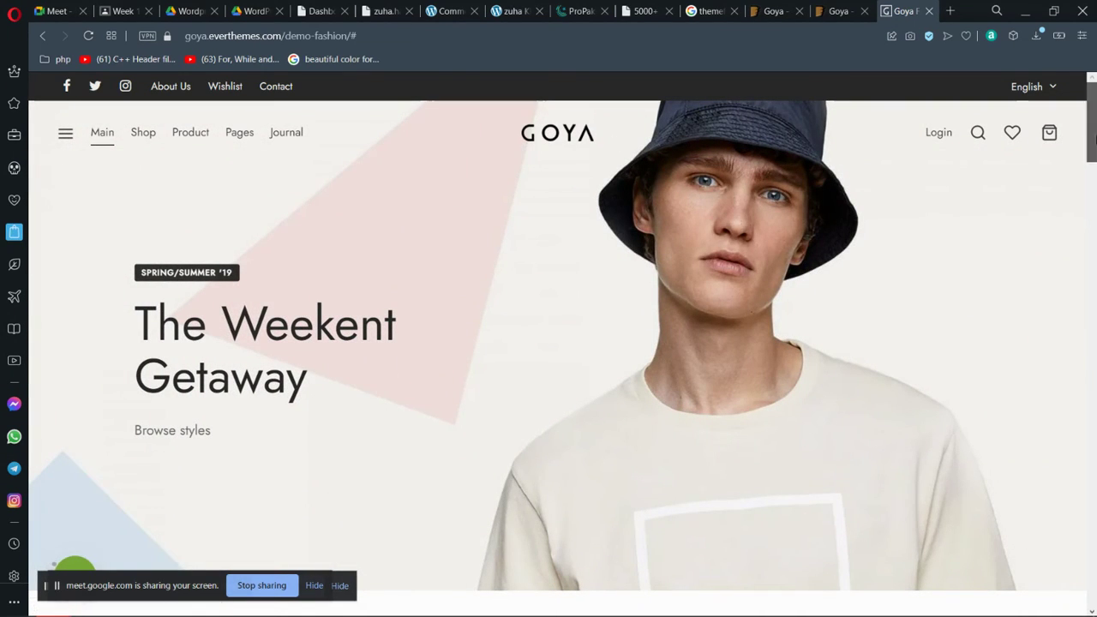
pyautogui.scroll(-8, 1094, 259)
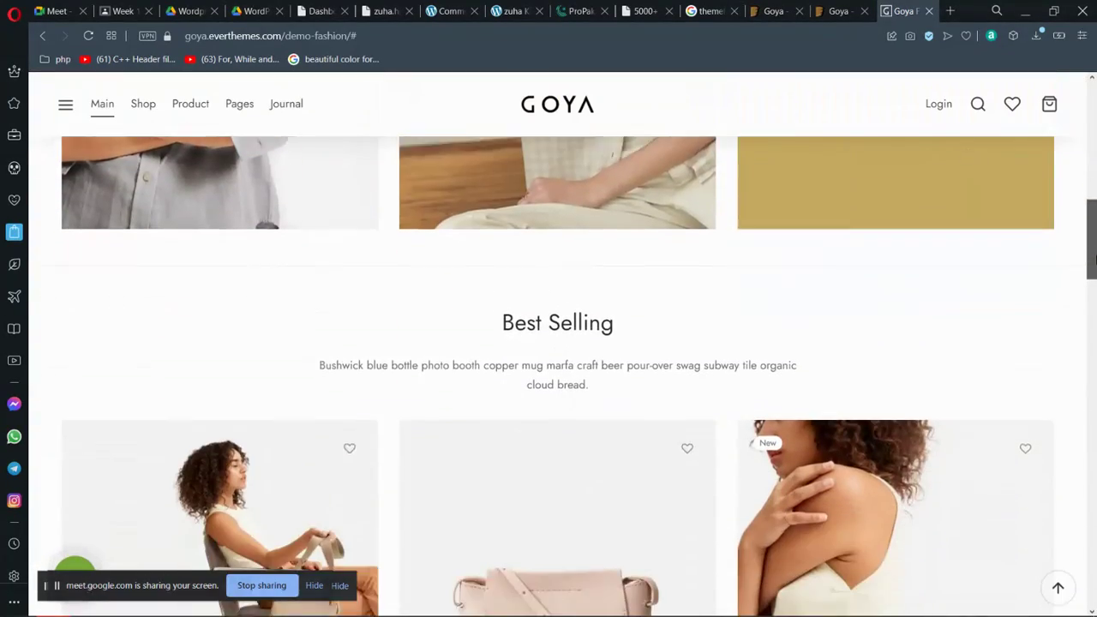
pyautogui.moveTo(1093, 259); pyautogui.dragTo(1088, 281)
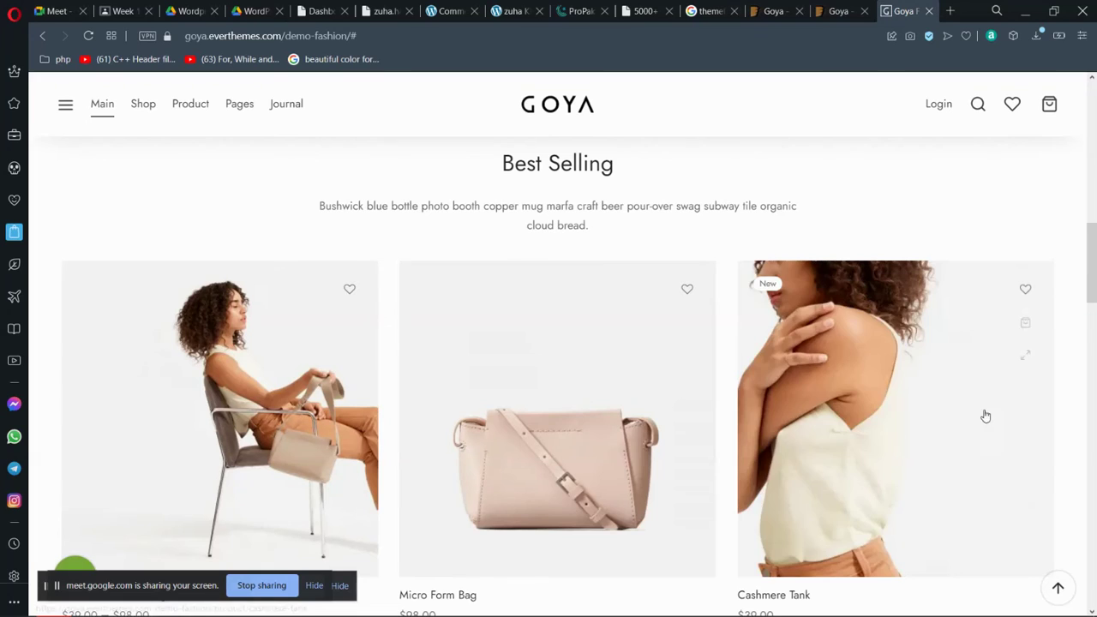
pyautogui.click(1023, 322)
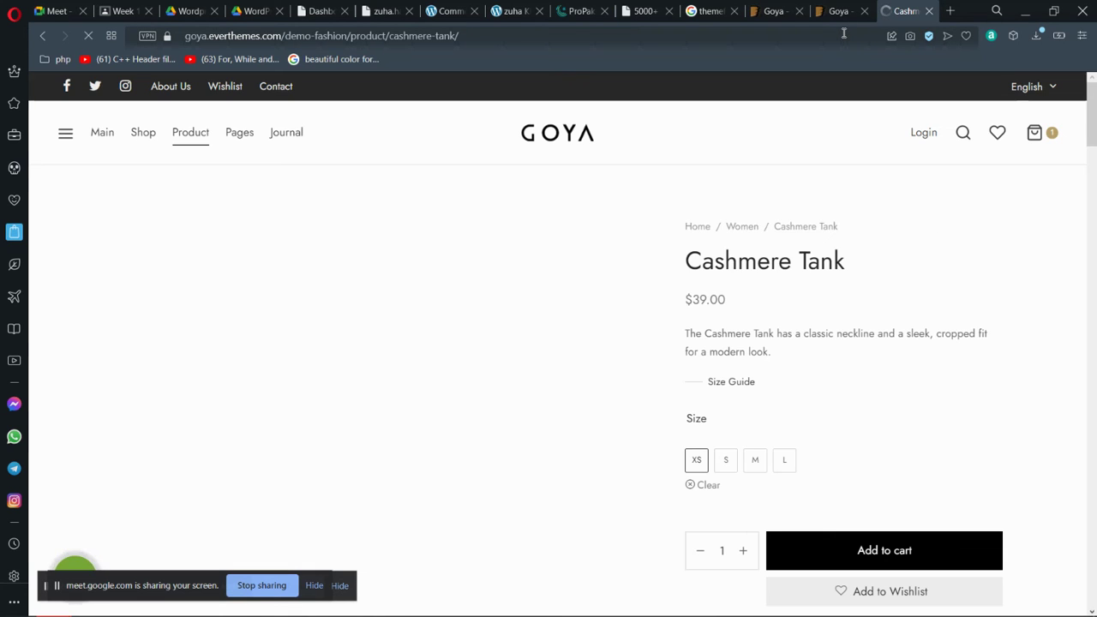
pyautogui.scroll(-1, 1002, 137)
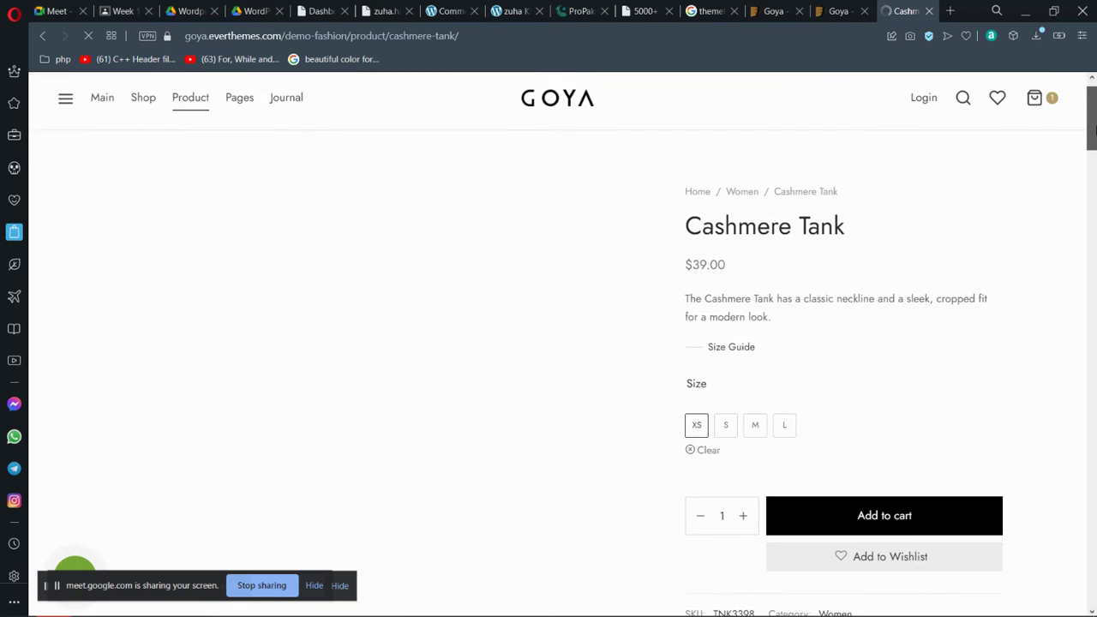
pyautogui.moveTo(663, 191); pyautogui.dragTo(905, 481)
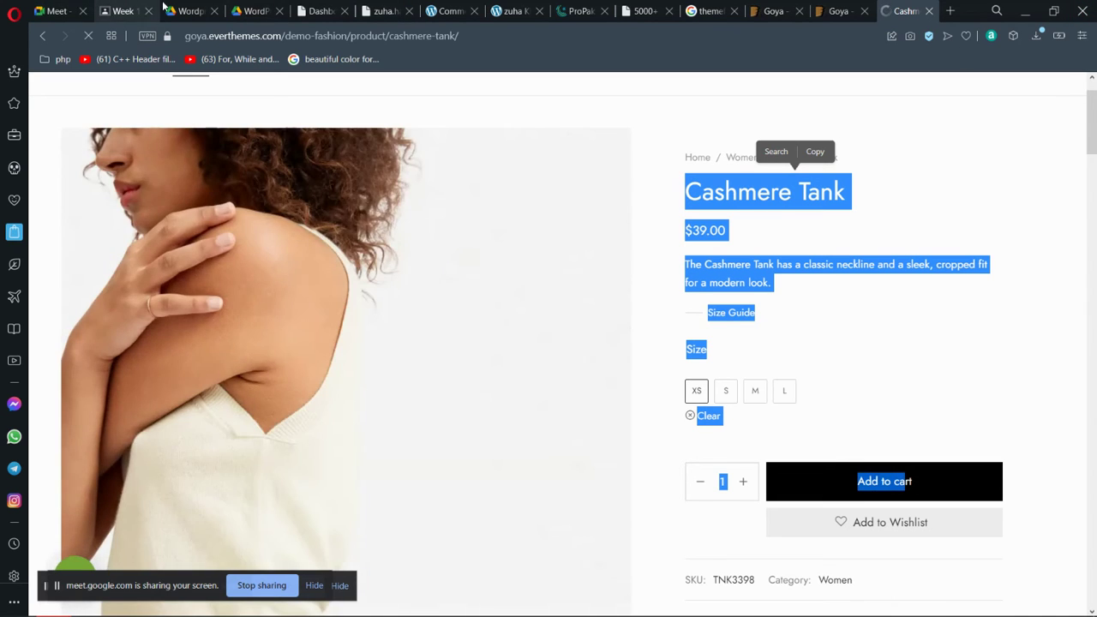
# - Glance at the Wordpress-Overview document and return to the Meet call to check the participants' chat replies
pyautogui.click(189, 10)
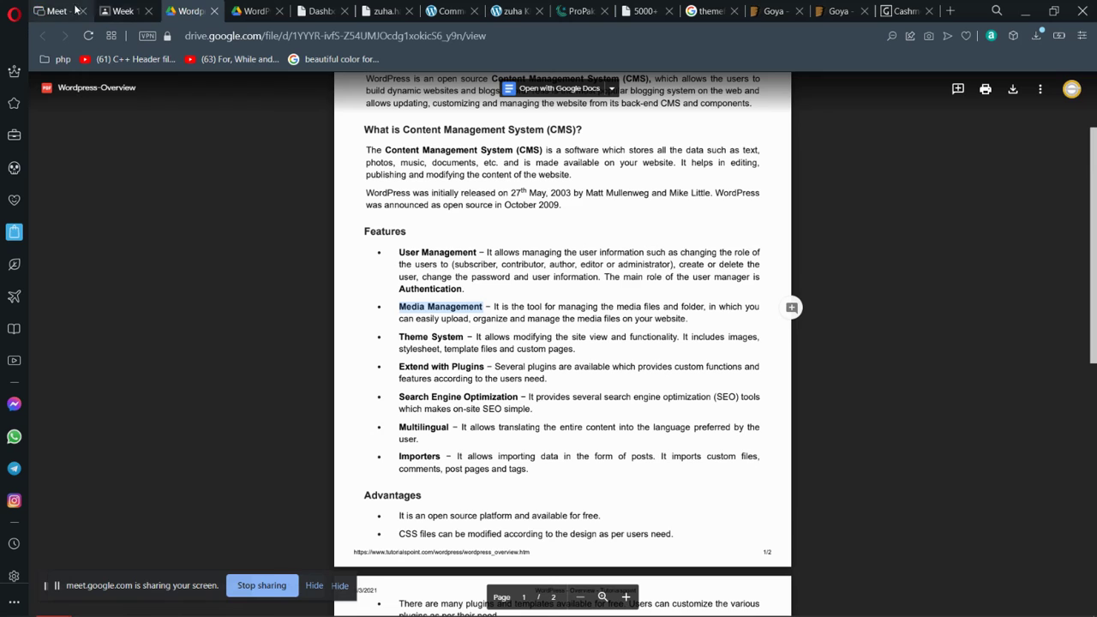
pyautogui.click(42, 8)
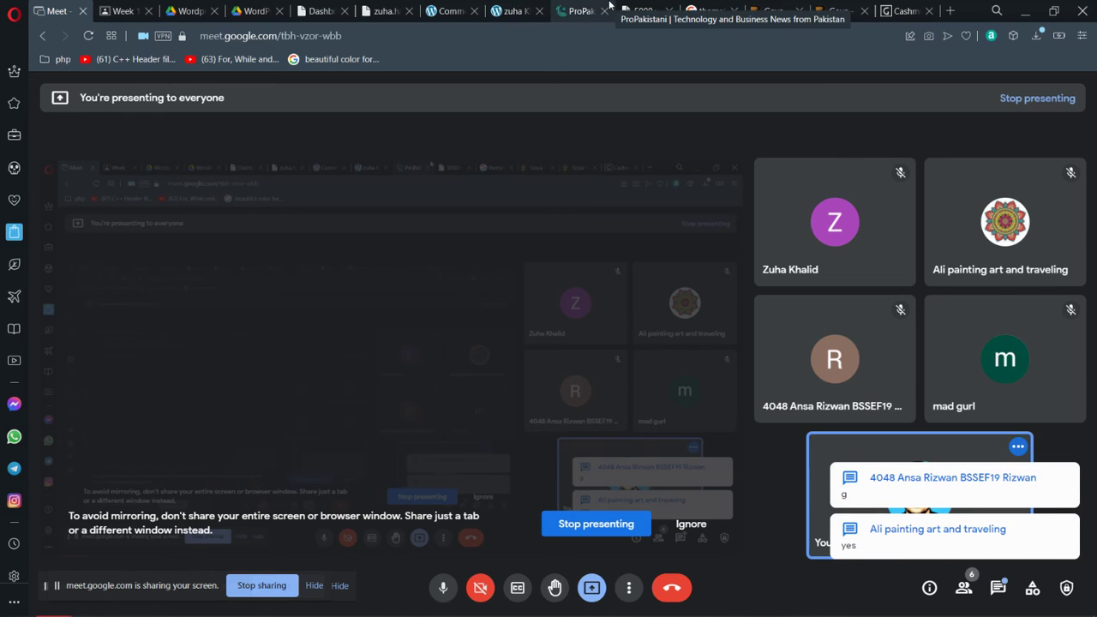
# - Return from the Meet call to the new WordPress site's dashboard and open its list of all users
pyautogui.click(635, 6)
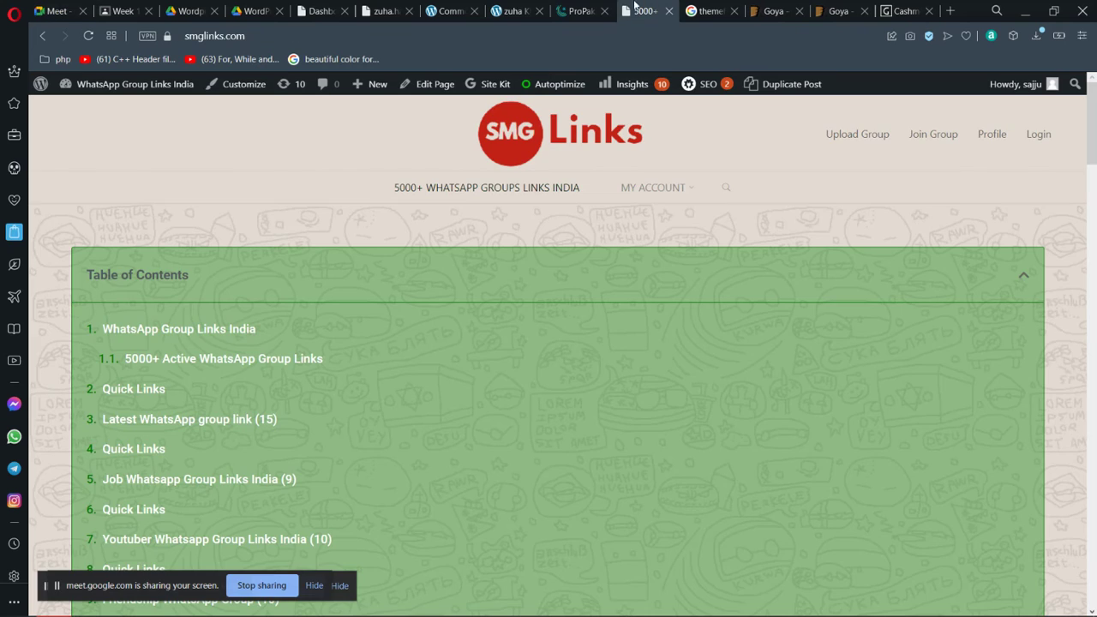
pyautogui.click(502, 8)
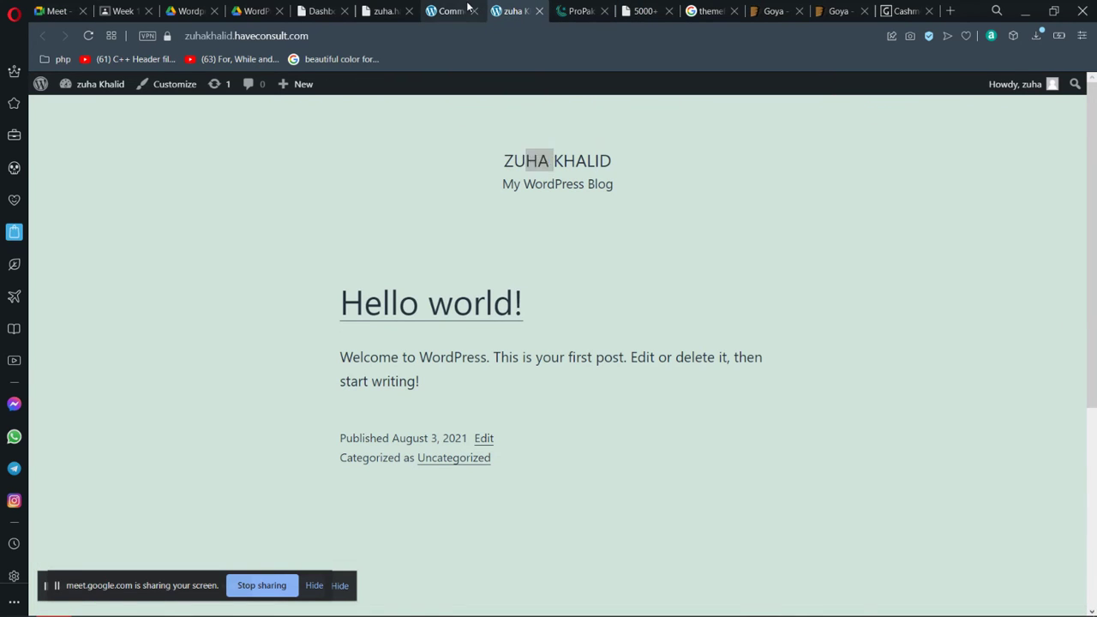
pyautogui.click(447, 10)
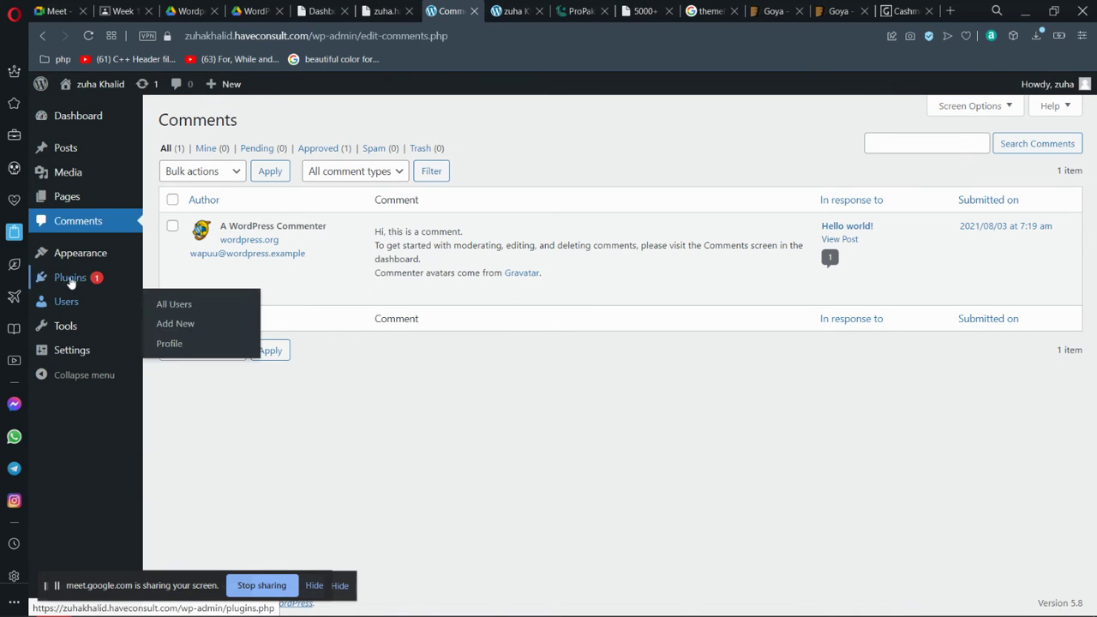
pyautogui.moveTo(79, 311)
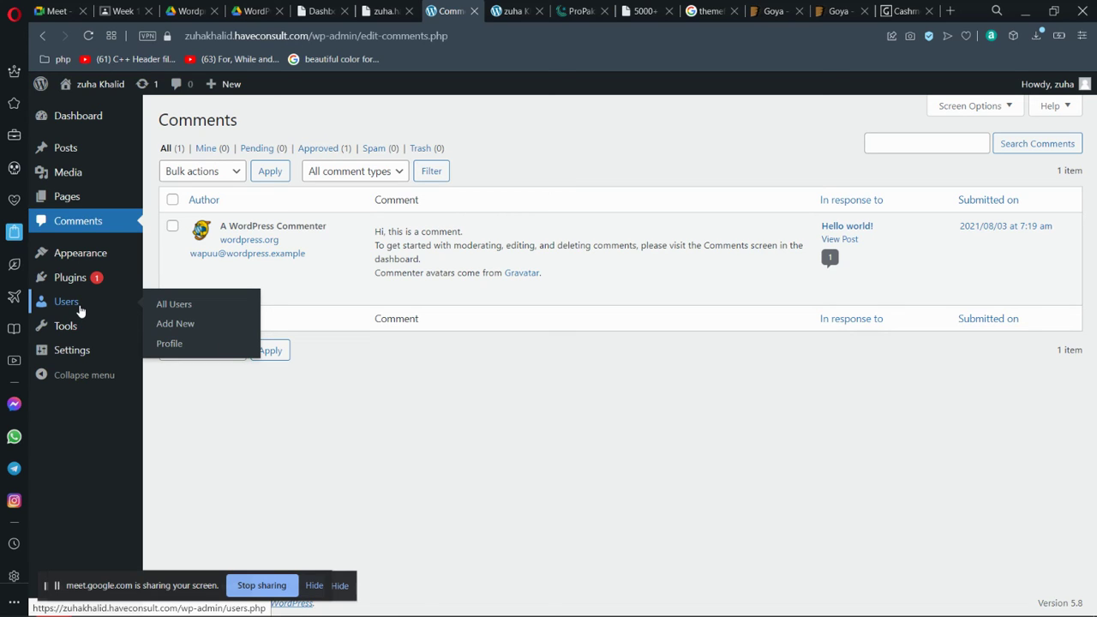
pyautogui.click(167, 303)
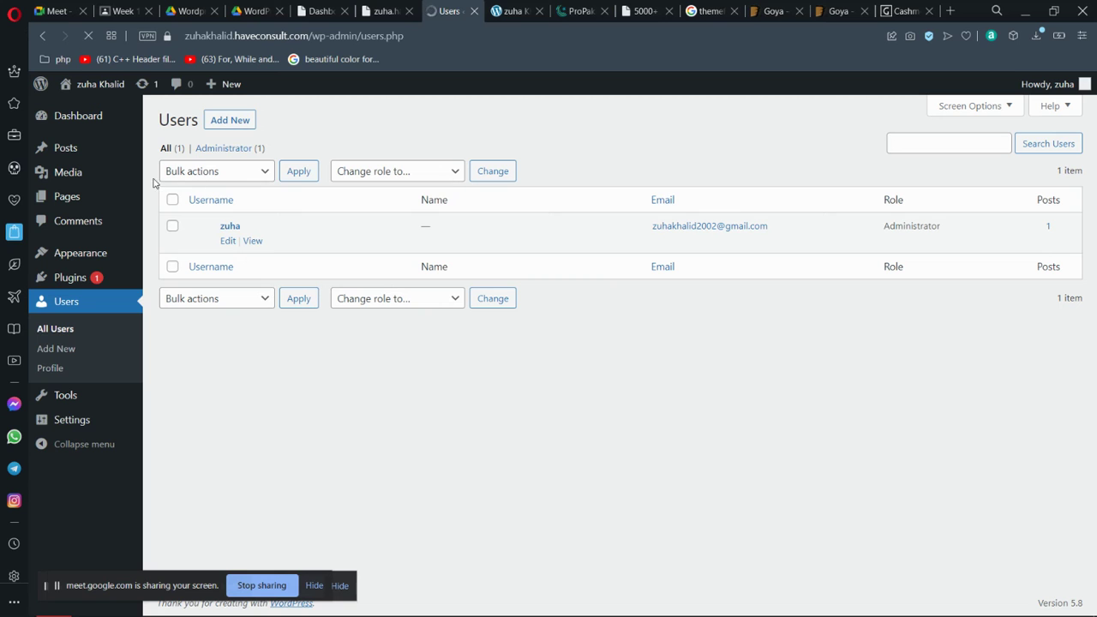
# - Switch to Goya's Cashmere Tank product page and look over its images, header and product details
pyautogui.click(901, 11)
pyautogui.scroll(-5, 1025, 162)
pyautogui.click(903, 277)
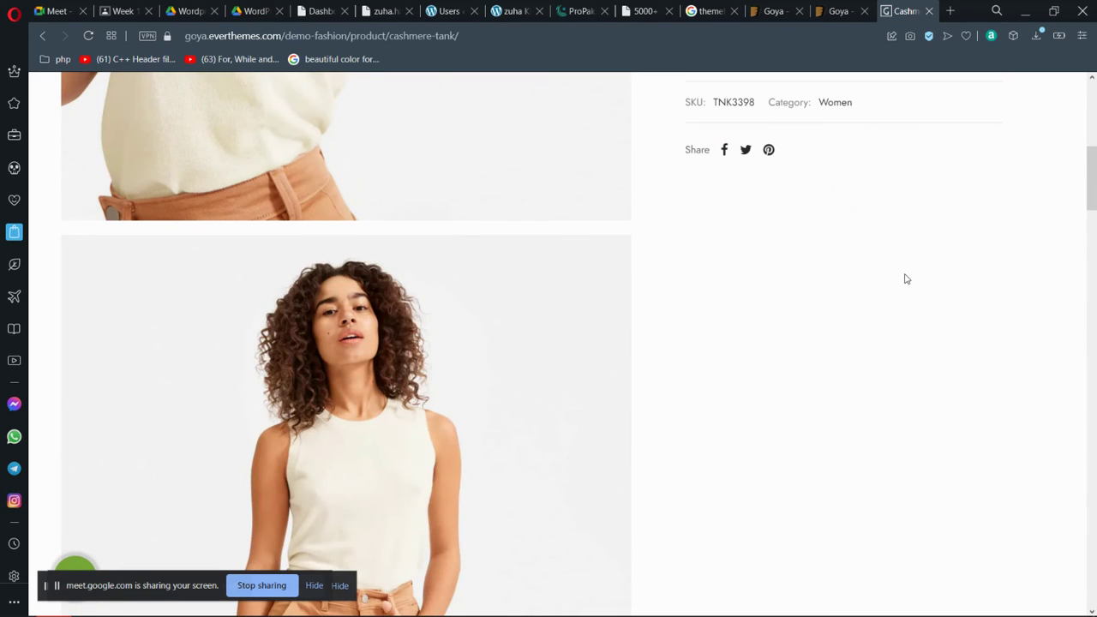
pyautogui.scroll(6, 1067, 205)
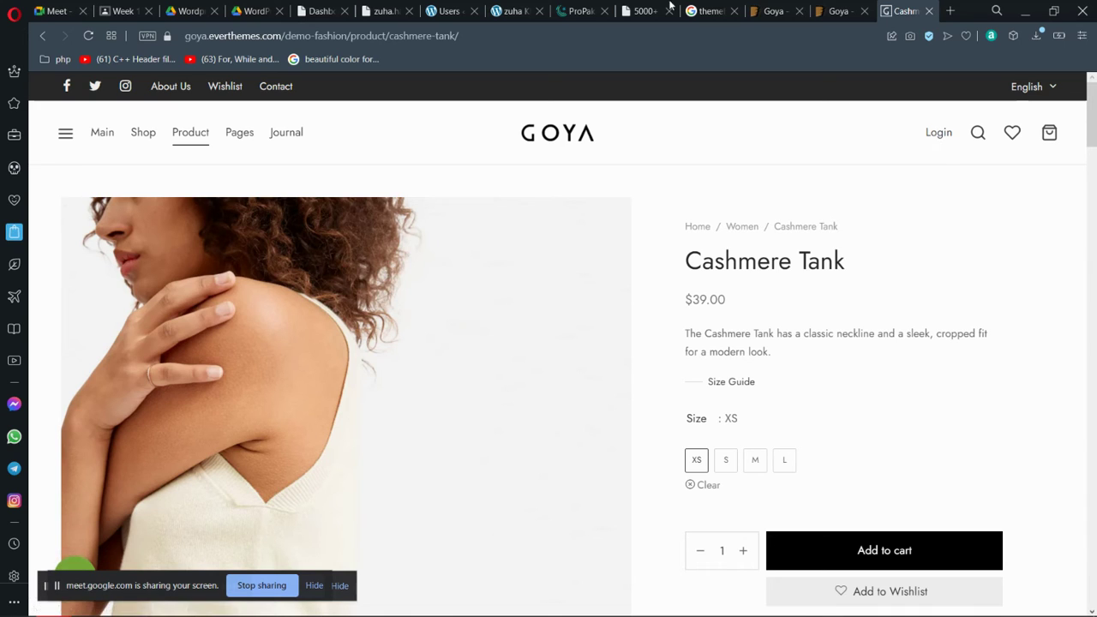
# - Open the new site's General Settings and enable the Membership option Anyone can register
pyautogui.click(383, 11)
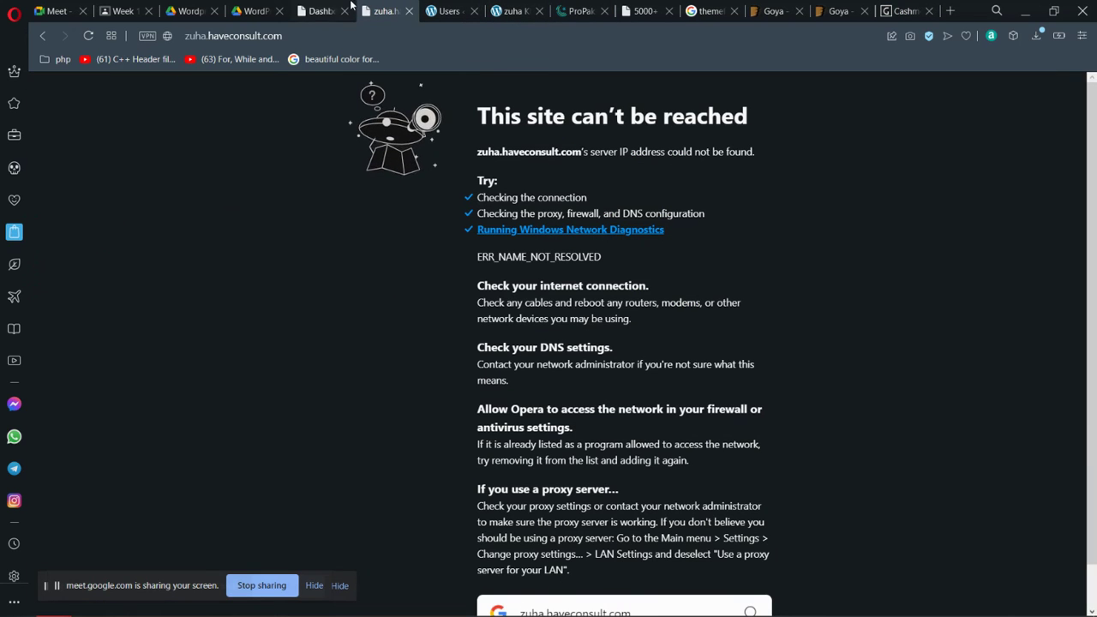
pyautogui.click(451, 11)
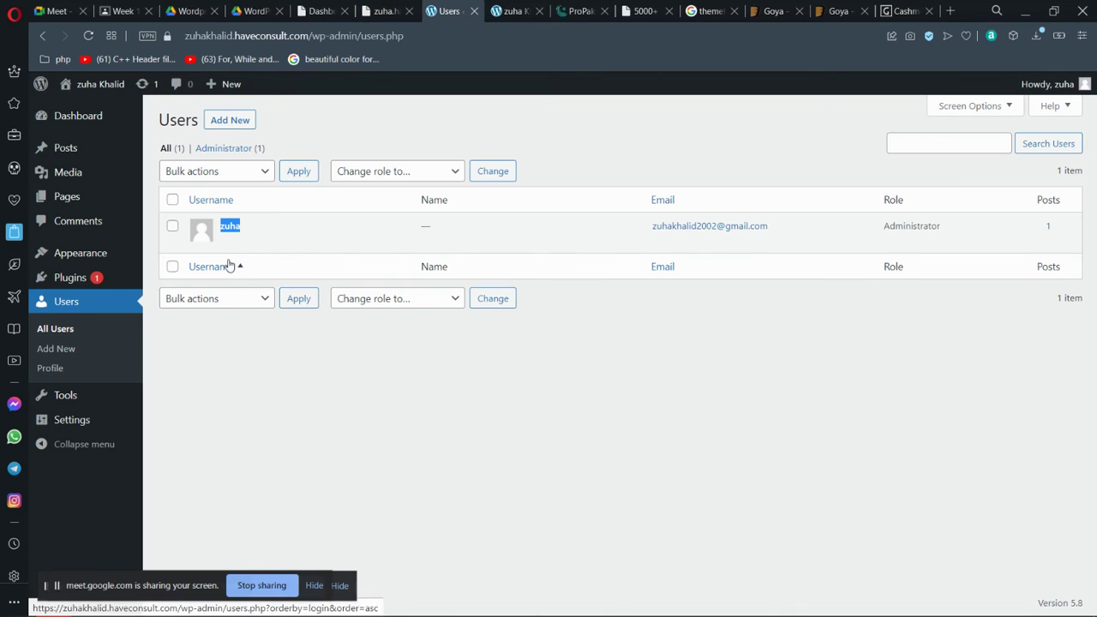
pyautogui.moveTo(85, 418)
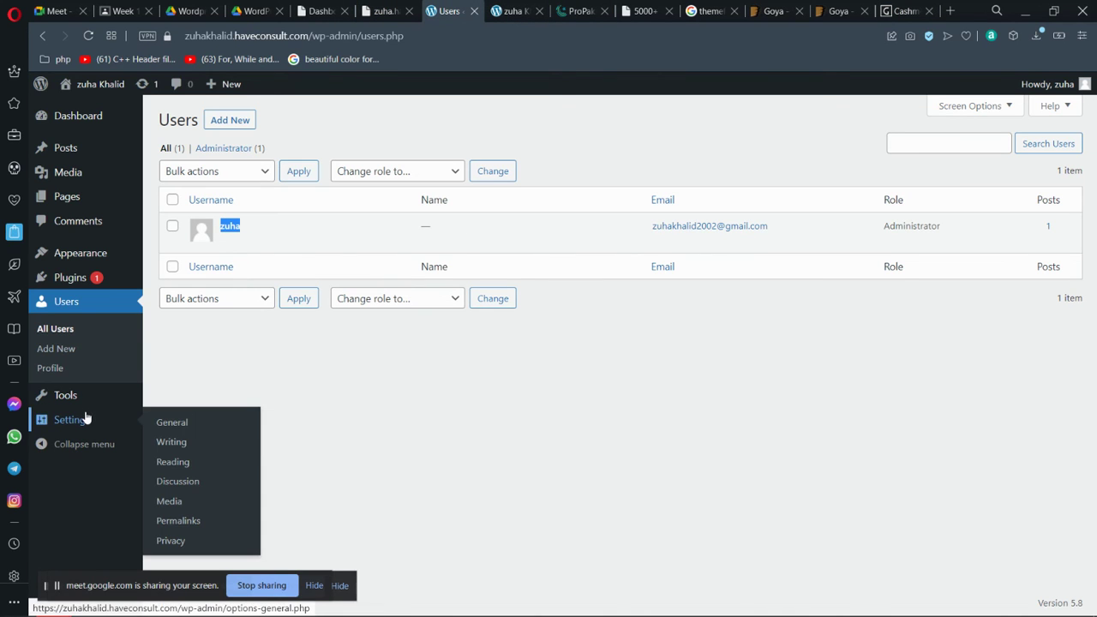
pyautogui.click(185, 423)
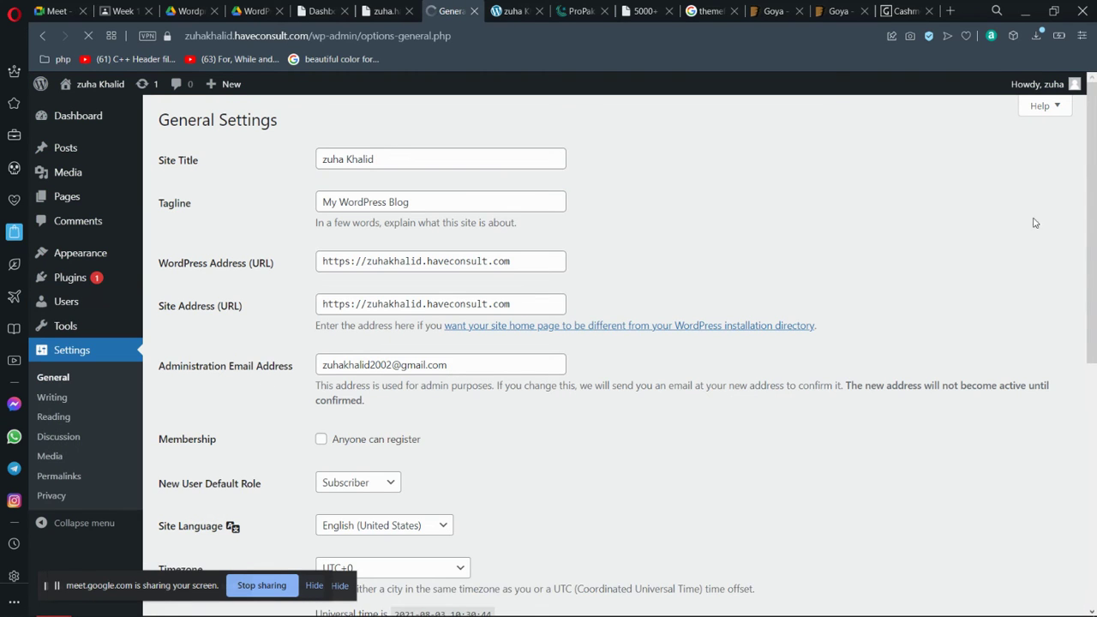
pyautogui.scroll(-1, 1047, 303)
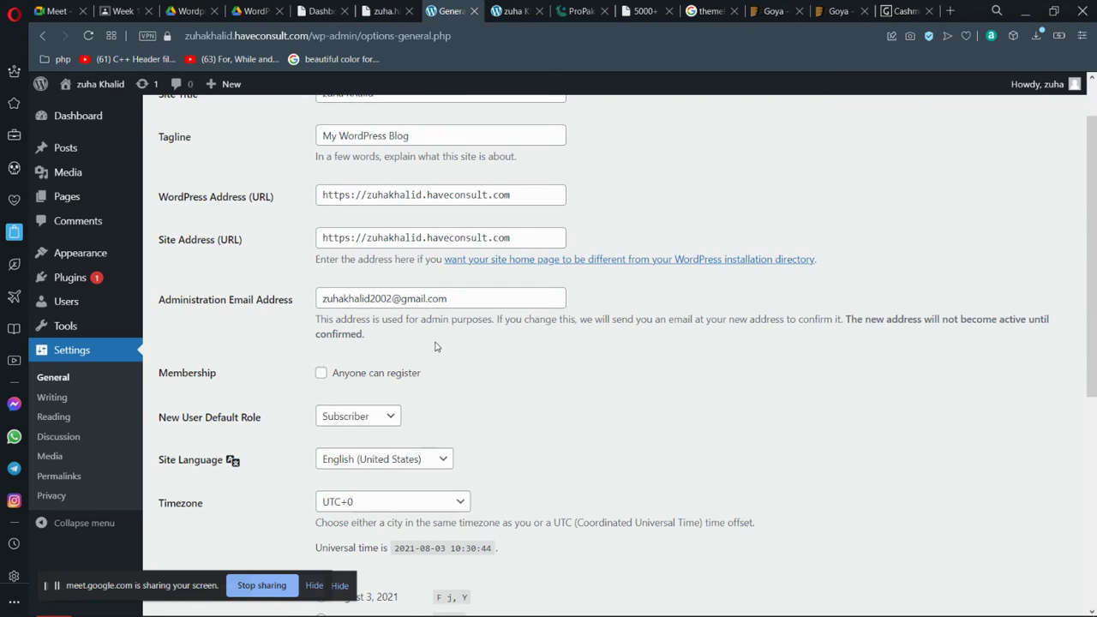
pyautogui.click(322, 376)
pyautogui.click(319, 376)
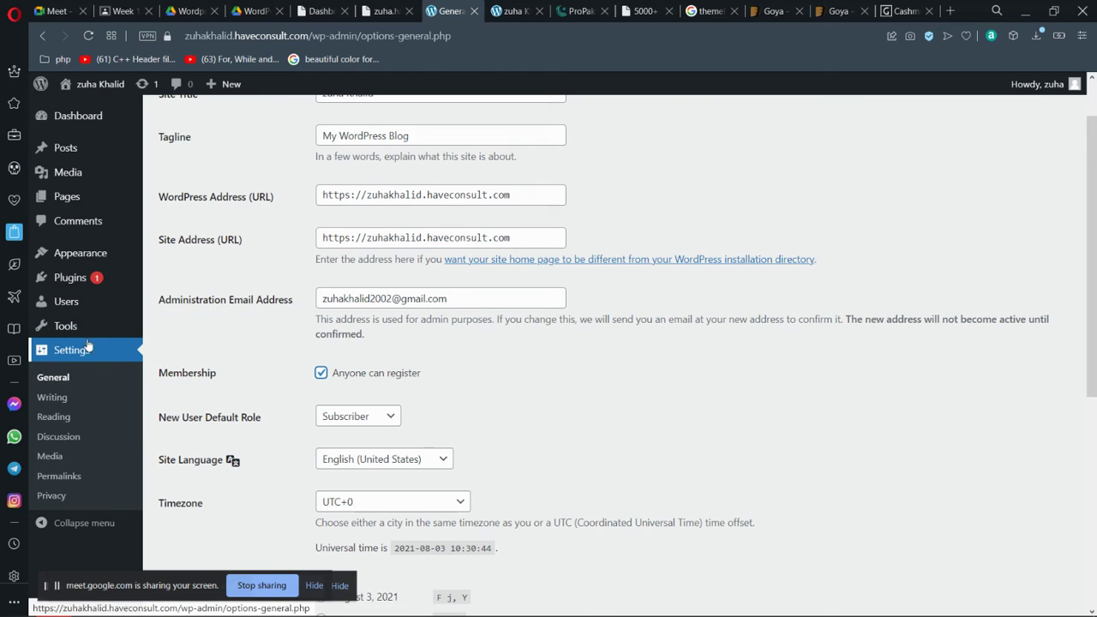
# - Examine the New User Default Role choices, then glance at the new site's front end and return to General Settings
pyautogui.click(397, 415)
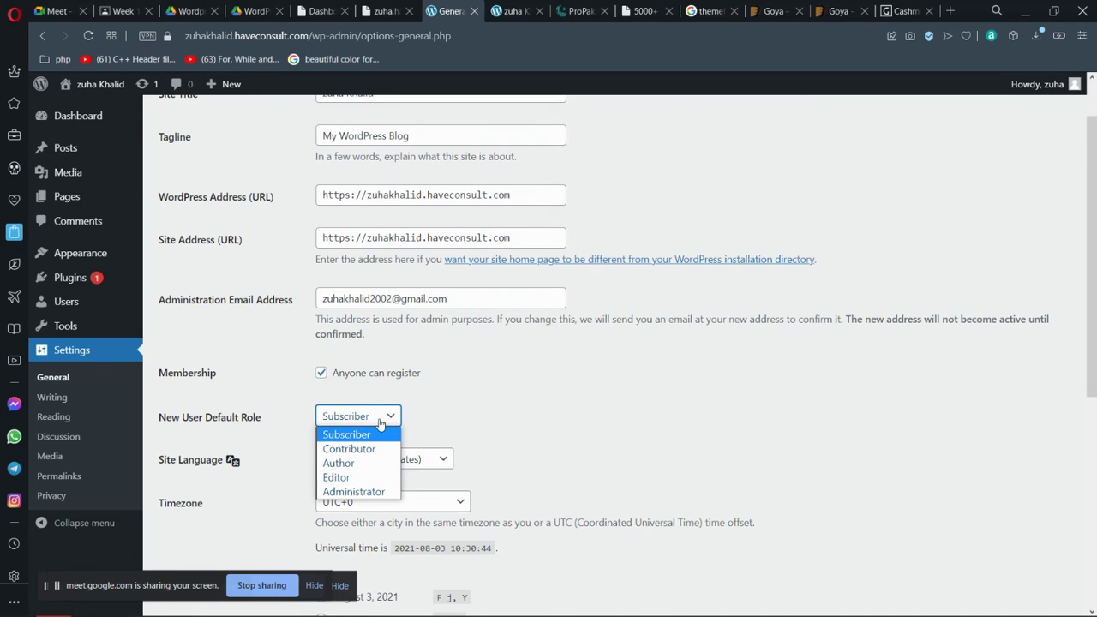
pyautogui.click(391, 420)
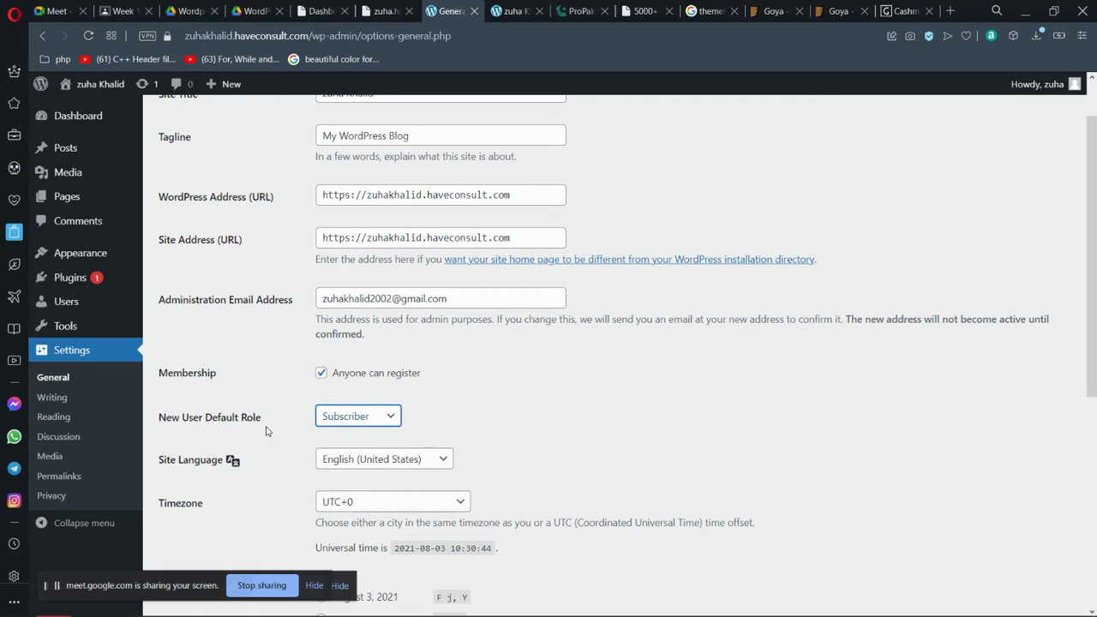
pyautogui.click(342, 422)
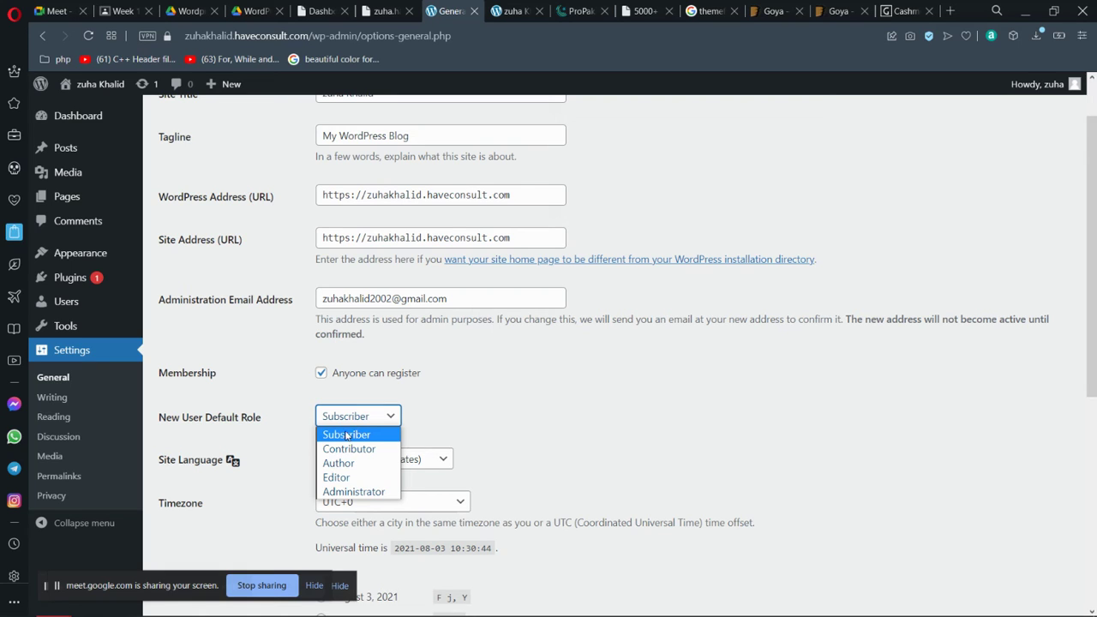
pyautogui.moveTo(95, 283)
pyautogui.click(508, 9)
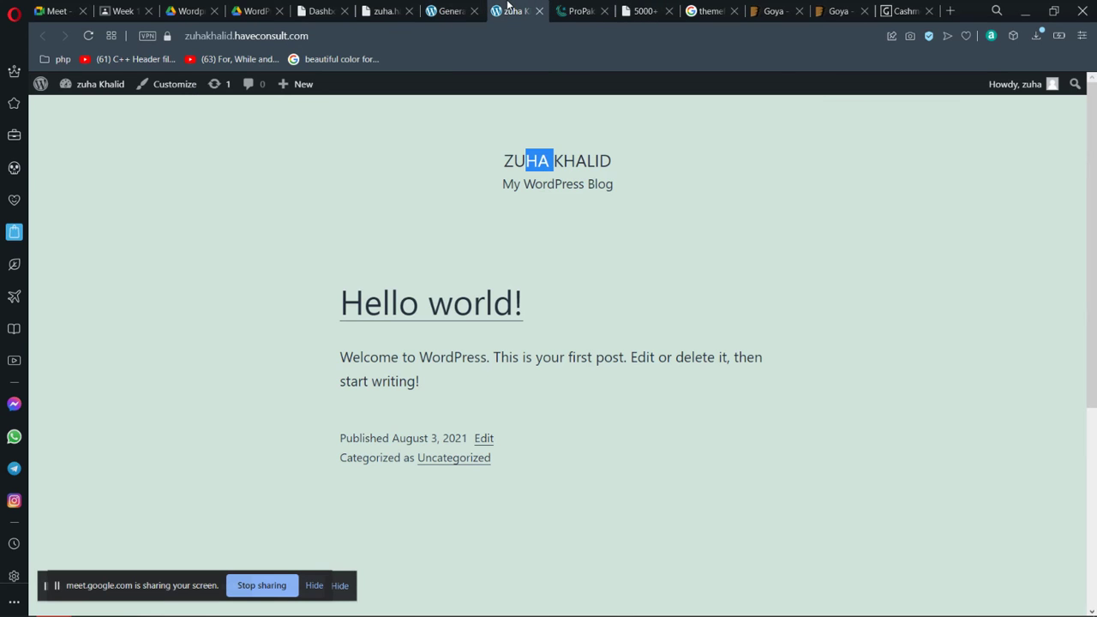
pyautogui.click(445, 8)
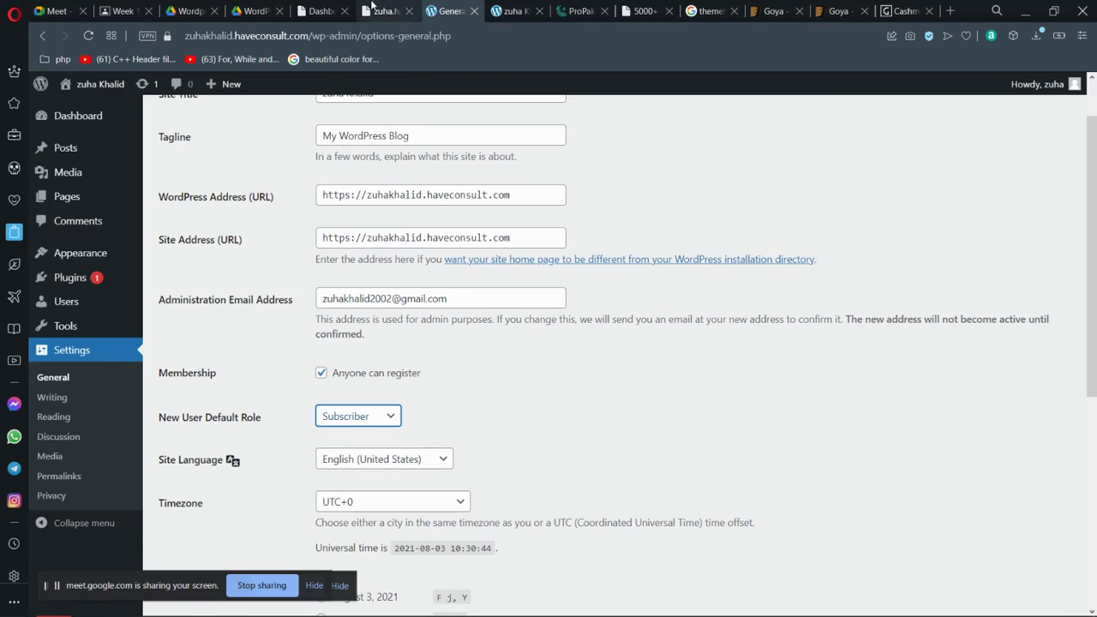
# - Open the full user list in the SMG Links dashboard and examine the roles available for reassigning users
pyautogui.click(321, 10)
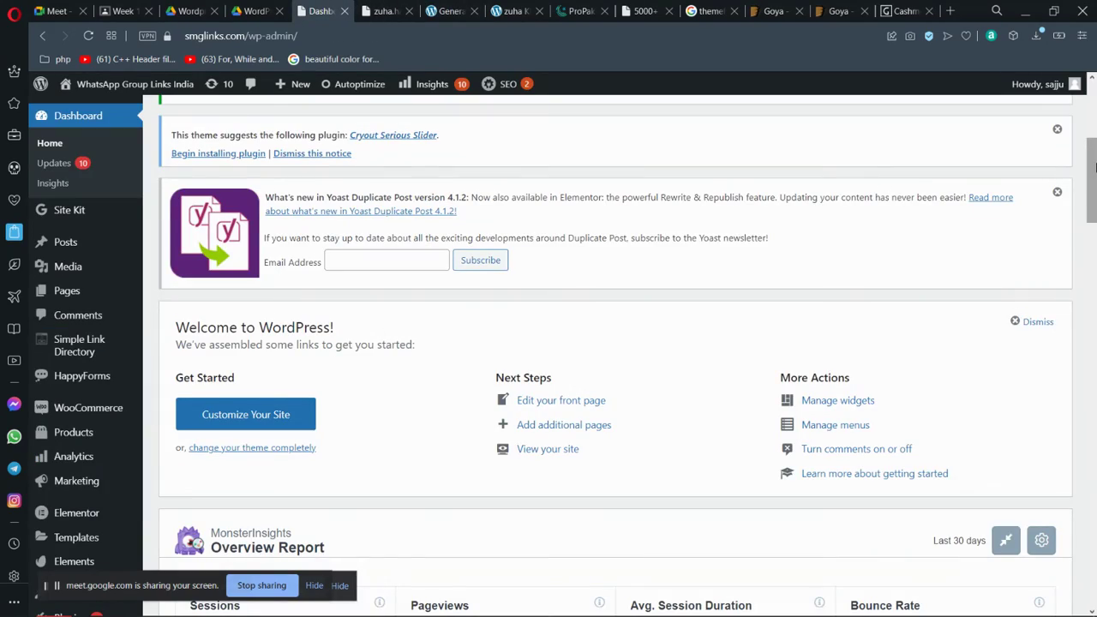
pyautogui.scroll(-10, 724, 232)
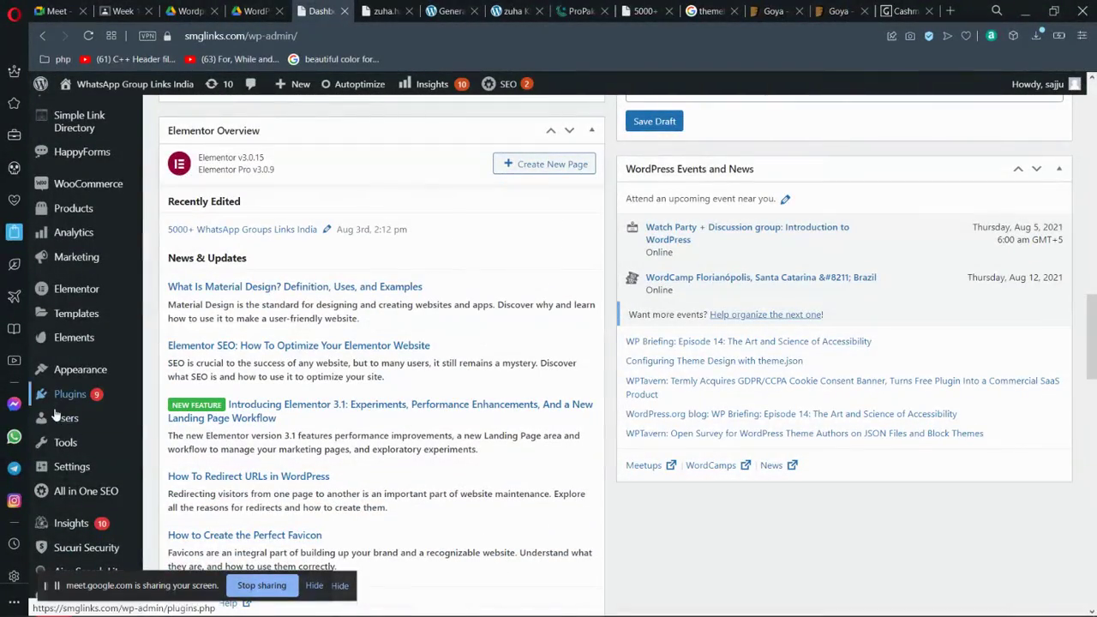
pyautogui.moveTo(81, 423)
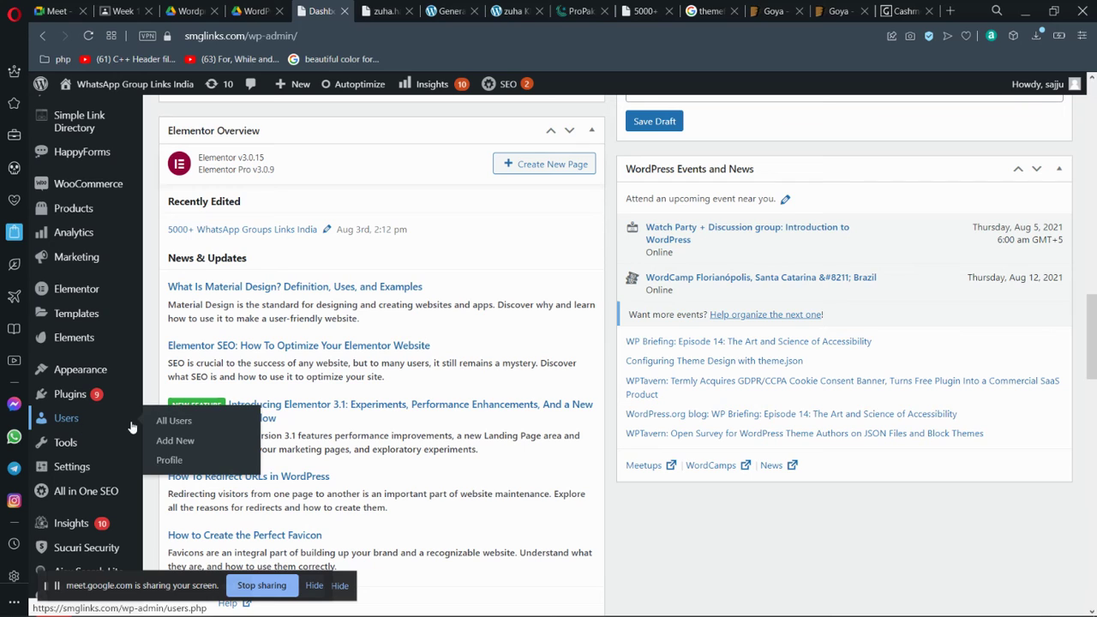
pyautogui.click(172, 424)
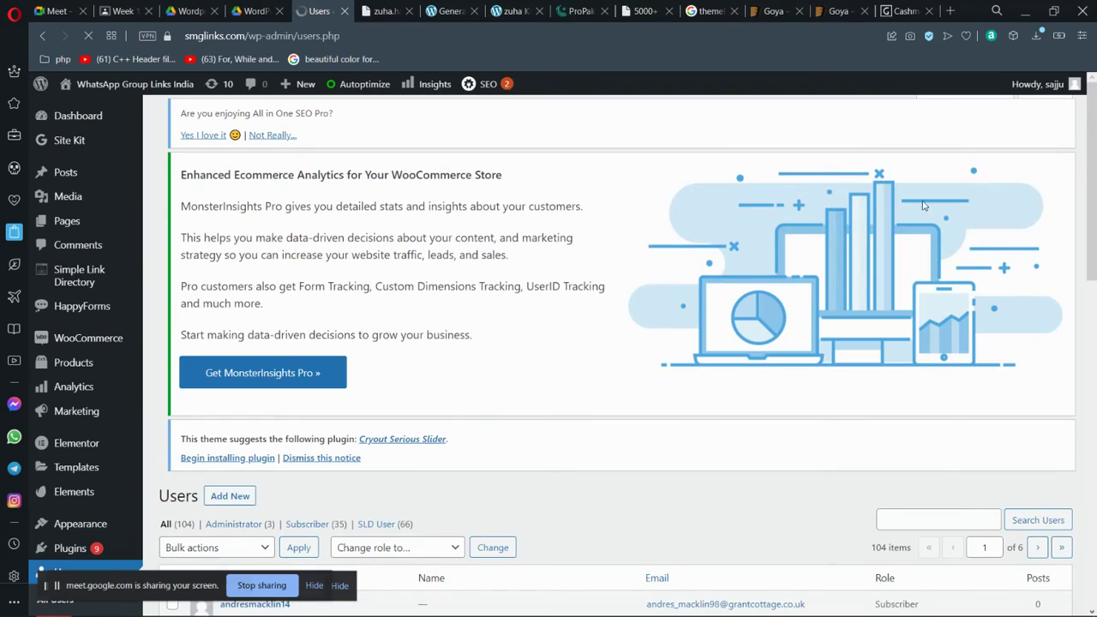
pyautogui.moveTo(1095, 203); pyautogui.dragTo(1011, 314)
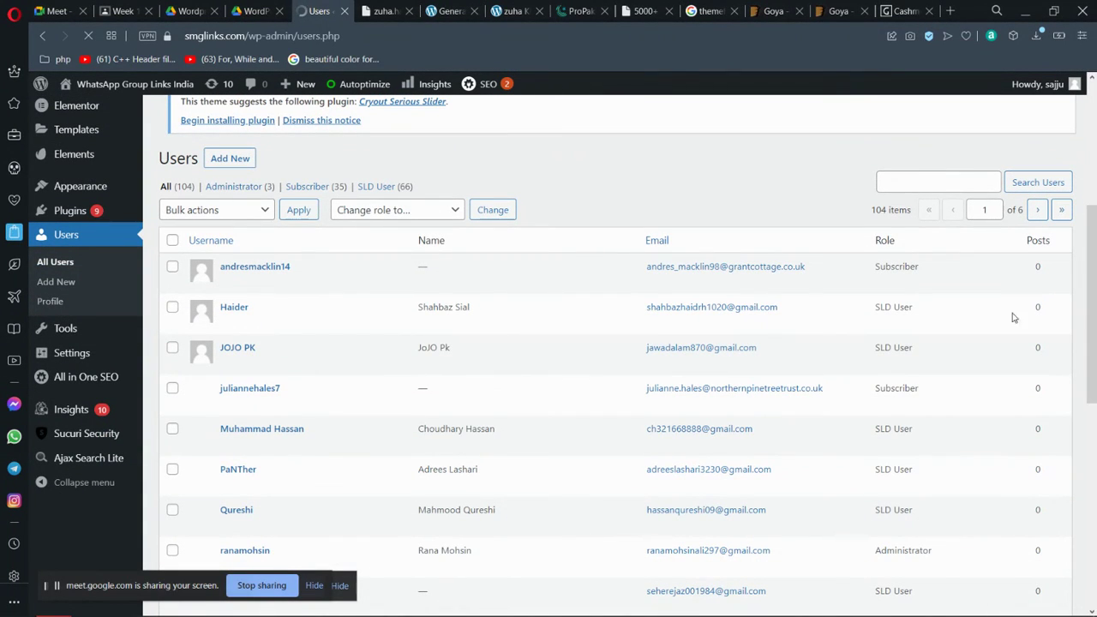
pyautogui.click(396, 209)
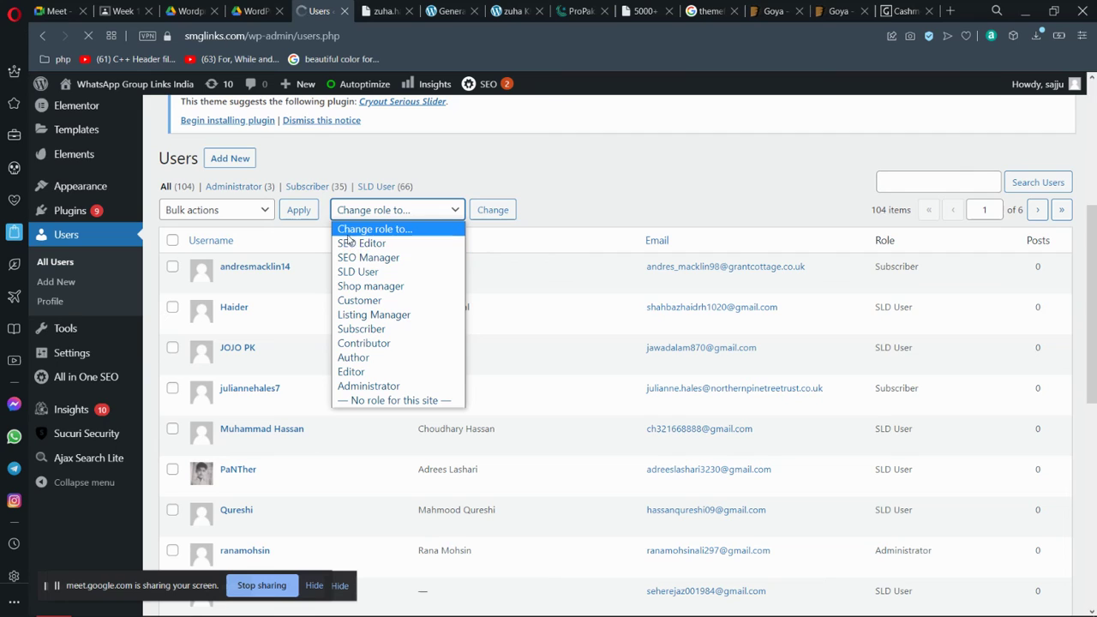
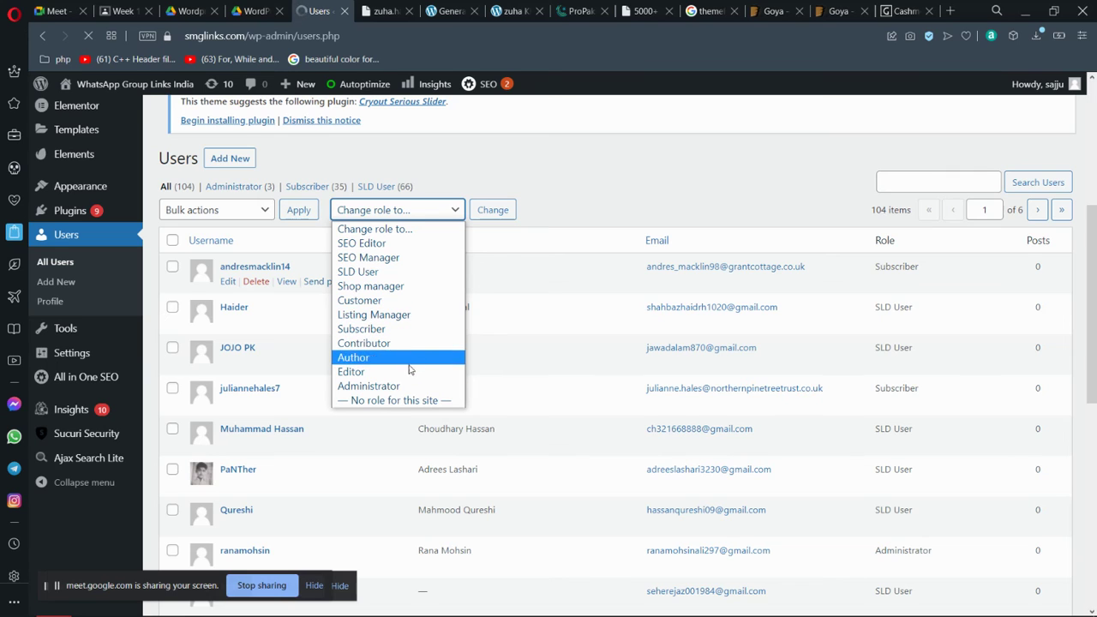
pyautogui.click(444, 215)
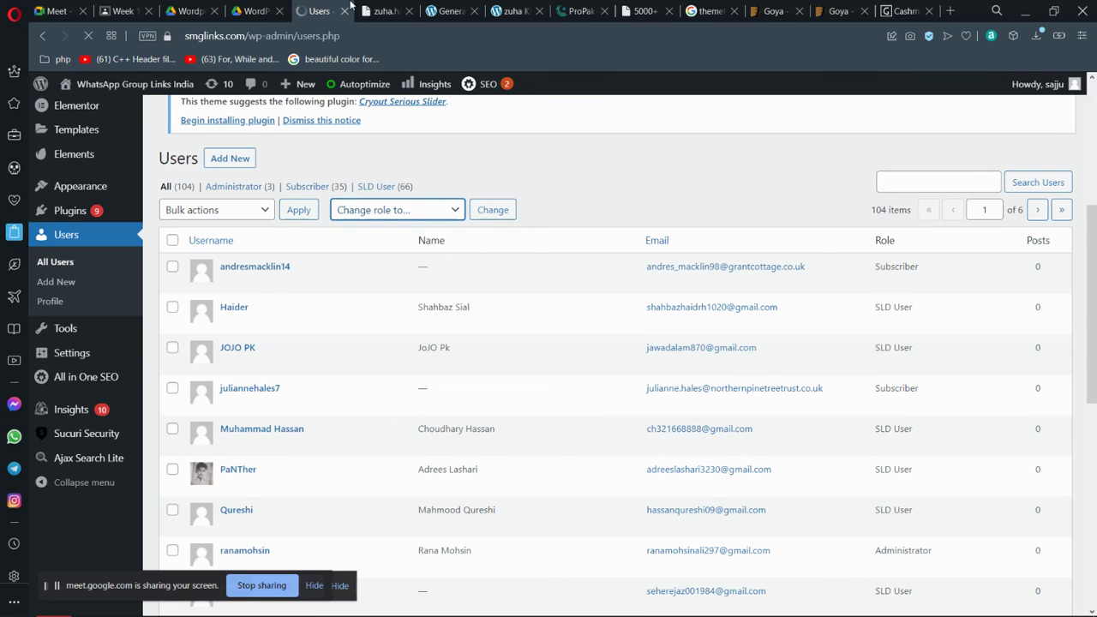
# - Open the Users page in the new site's dashboard, checking the Meet call before returning to it
pyautogui.click(435, 10)
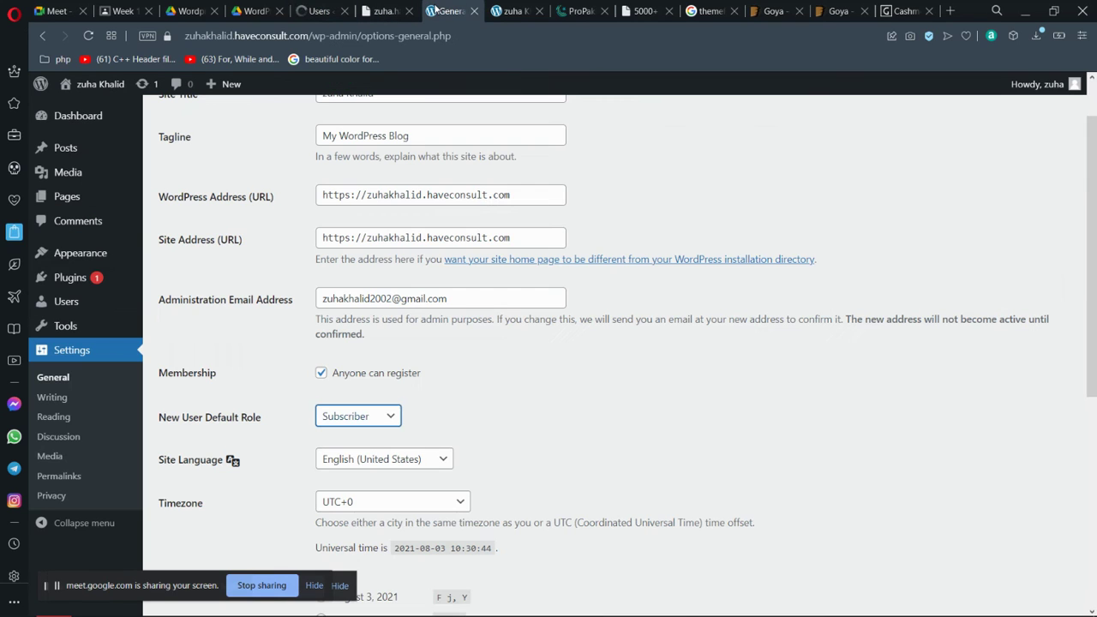
pyautogui.moveTo(118, 307)
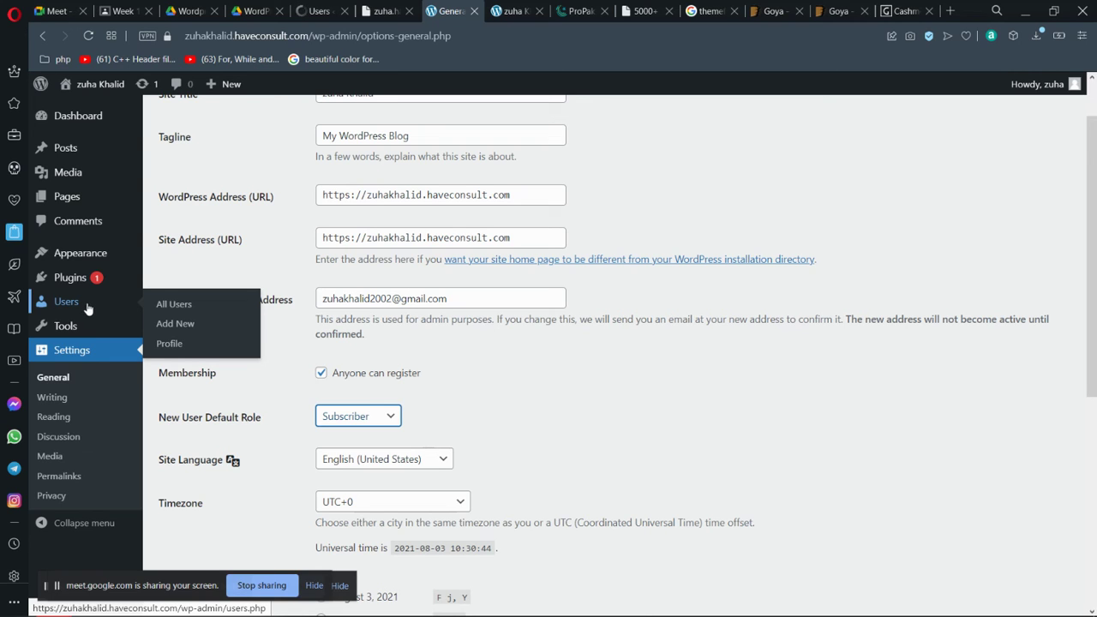
pyautogui.click(86, 306)
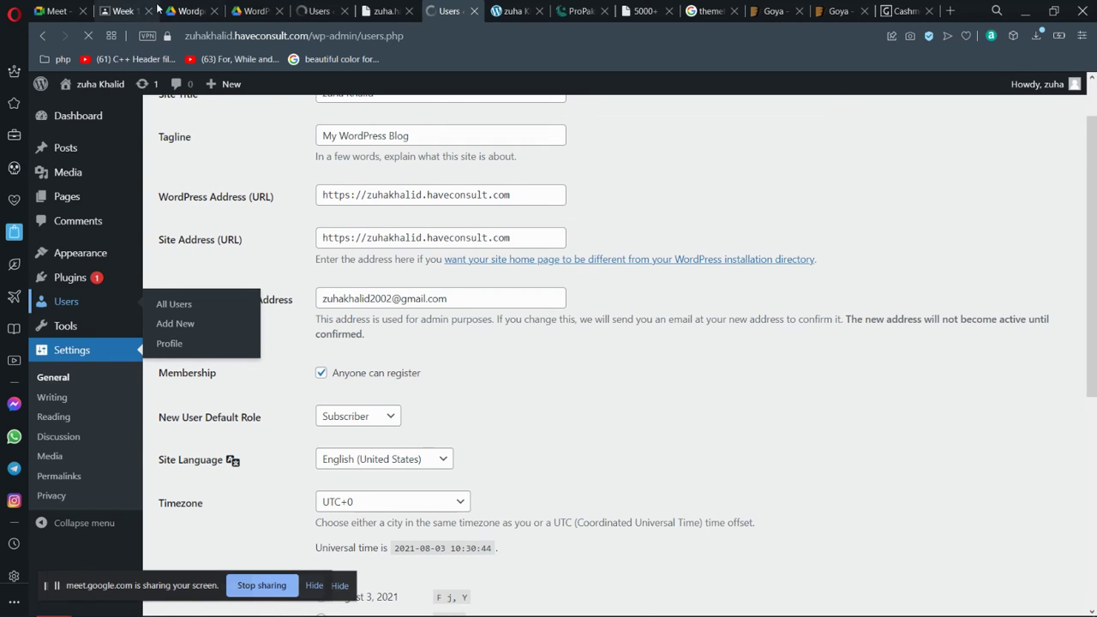
pyautogui.click(54, 9)
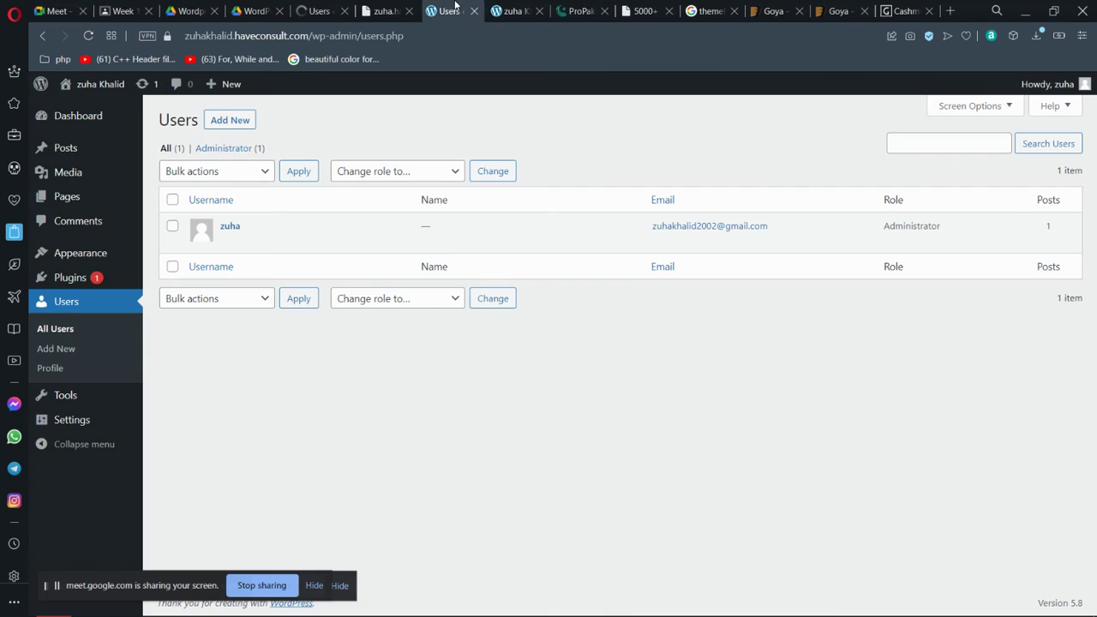
pyautogui.click(451, 11)
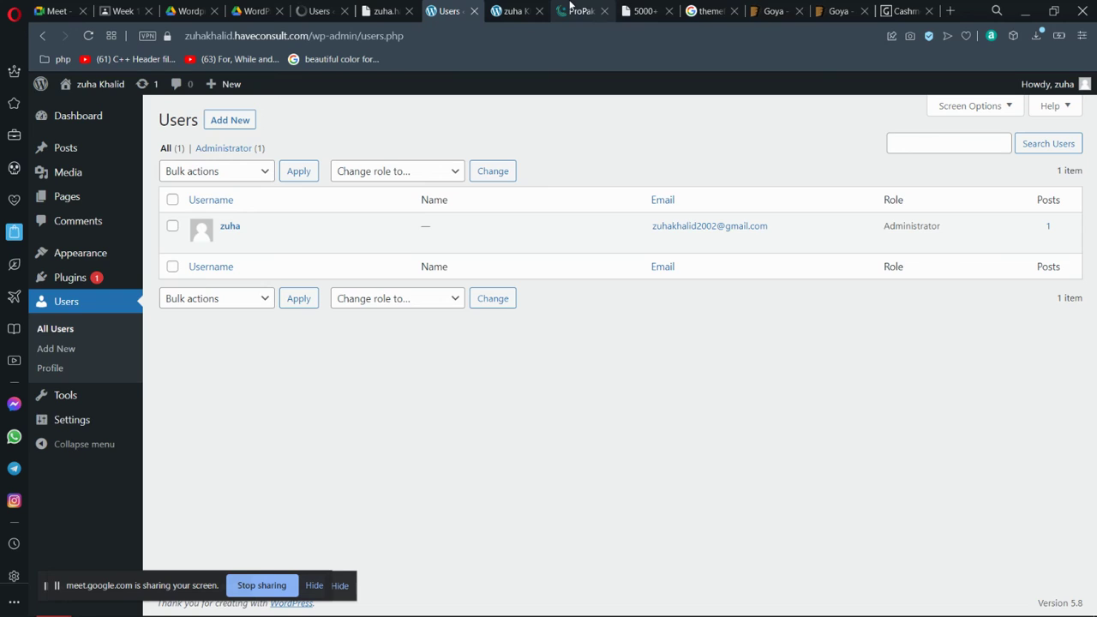
# - Glance at the new site's front end, then return to its Users page and examine the available bulk actions
pyautogui.click(570, 7)
pyautogui.click(501, 10)
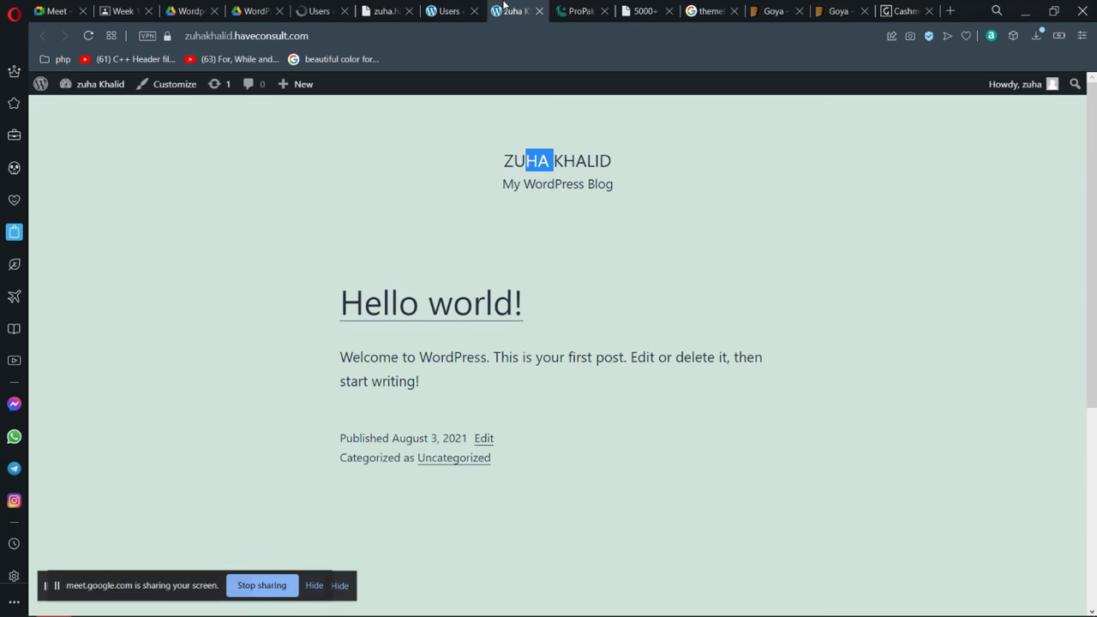
pyautogui.click(449, 10)
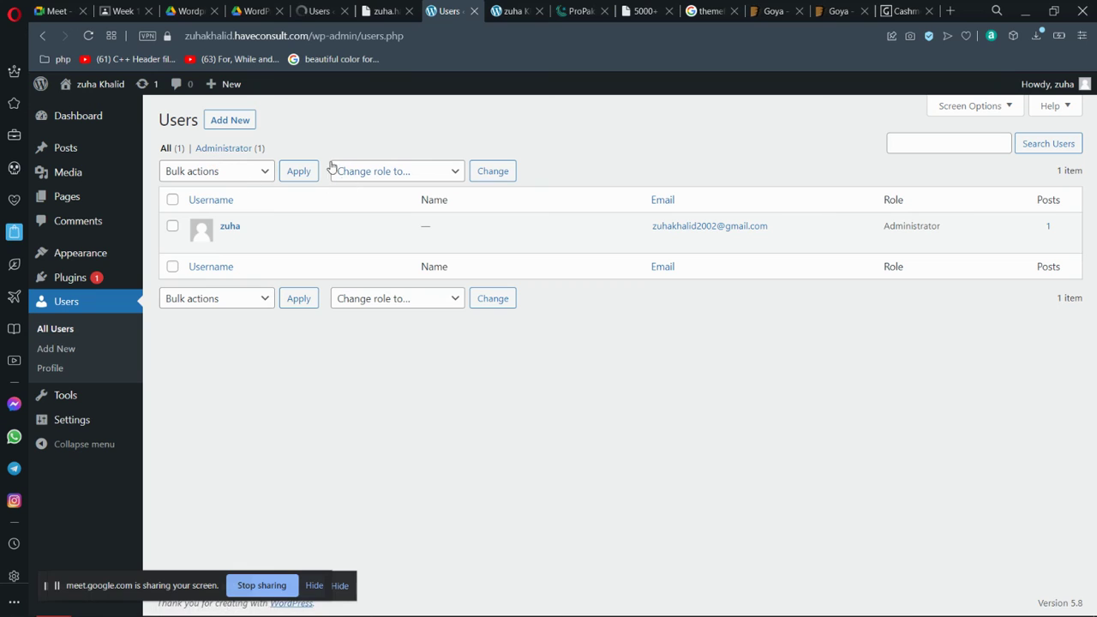
pyautogui.click(220, 170)
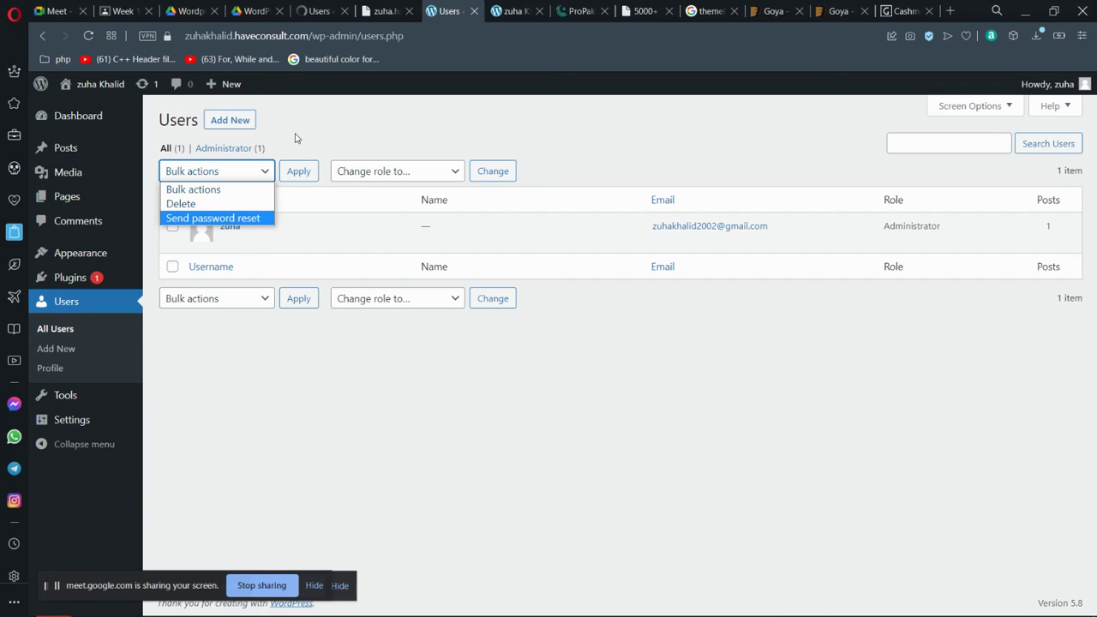
pyautogui.click(295, 137)
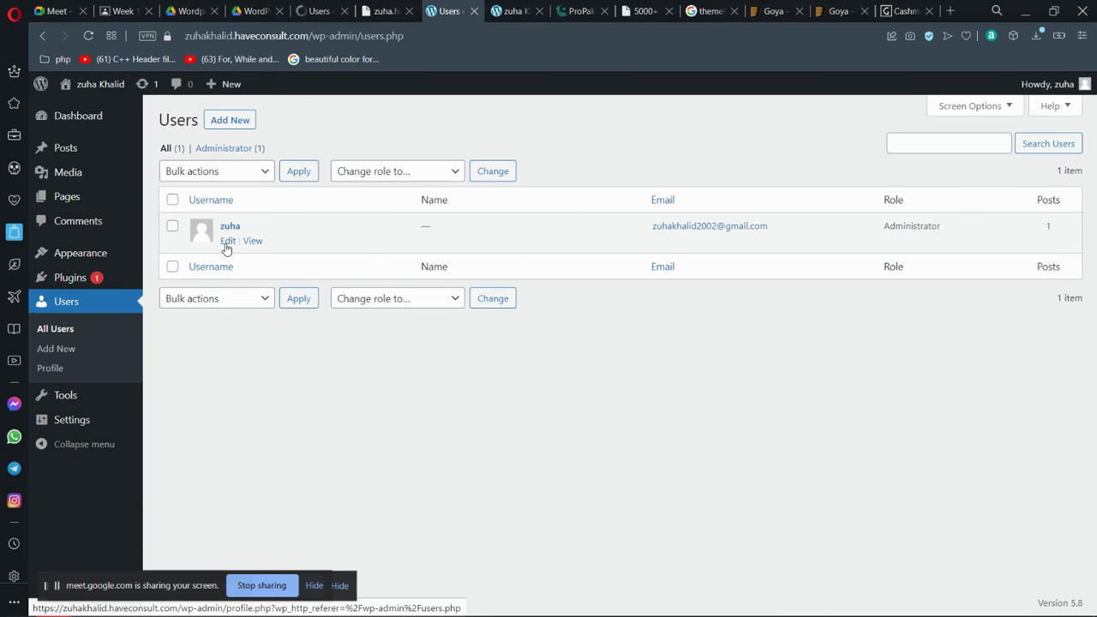
# - Open the administrator's profile for editing and try the Light, Modern and Blue admin color schemes before reselecting Default
pyautogui.click(227, 244)
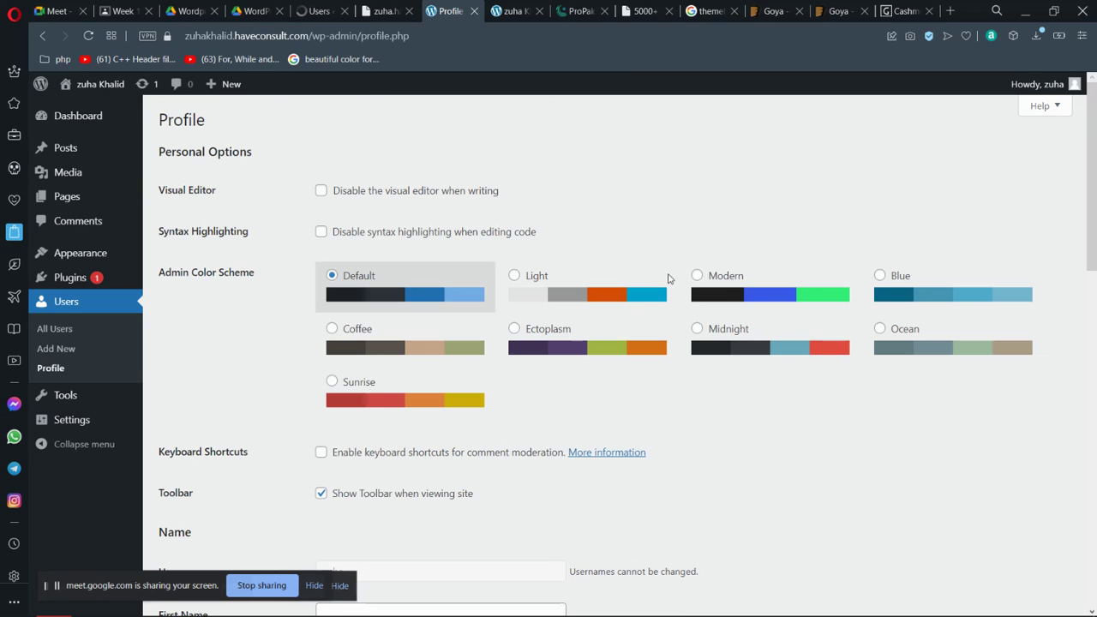
pyautogui.click(533, 287)
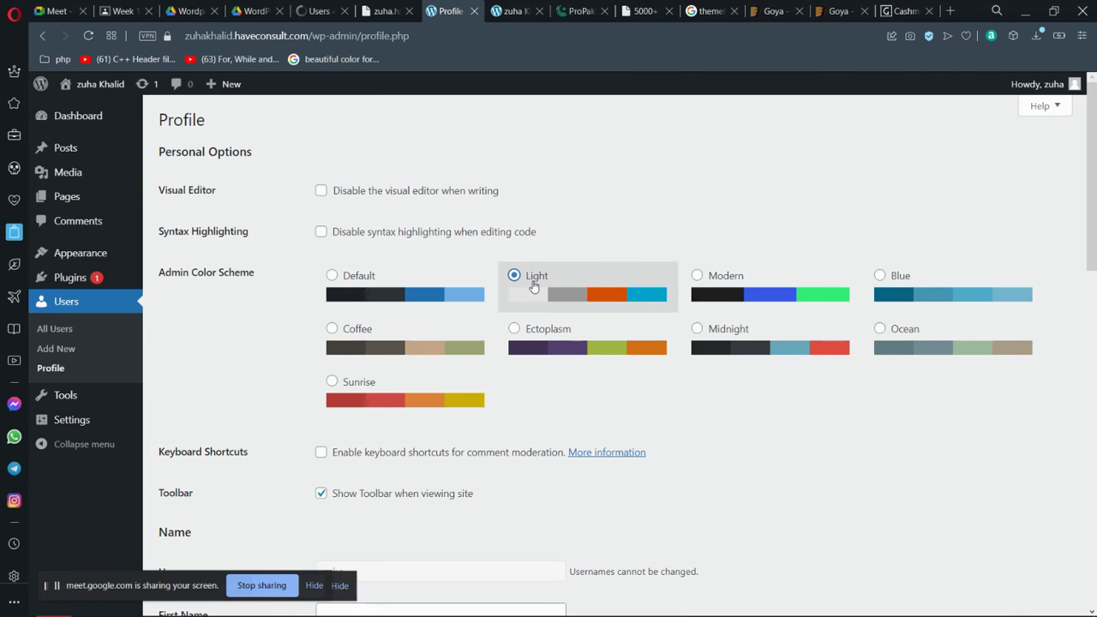
pyautogui.click(697, 275)
pyautogui.click(874, 280)
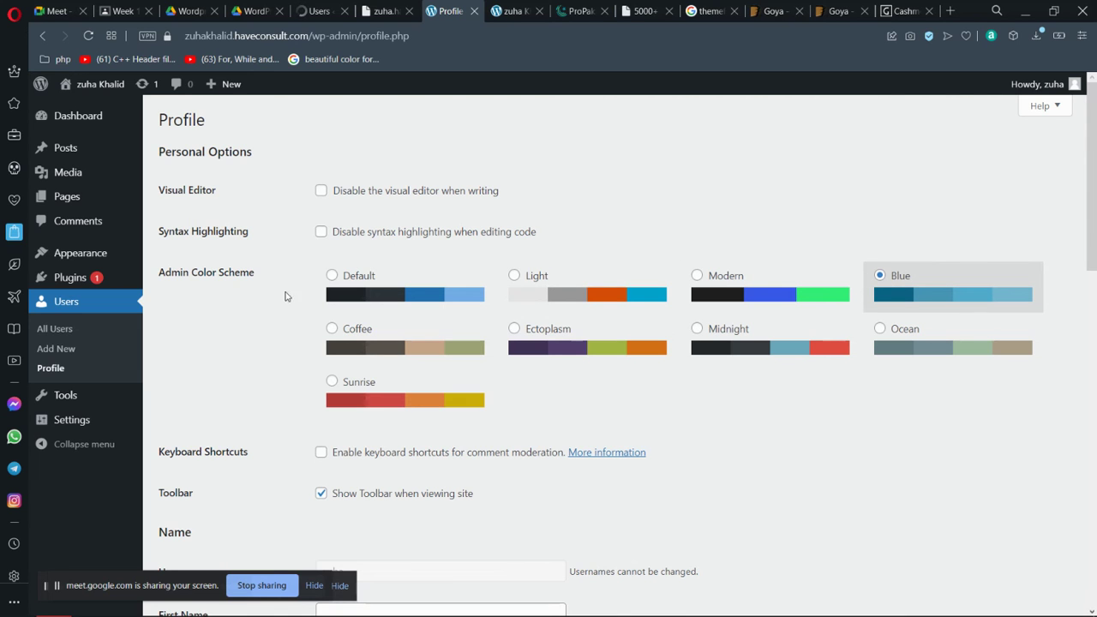
pyautogui.click(355, 282)
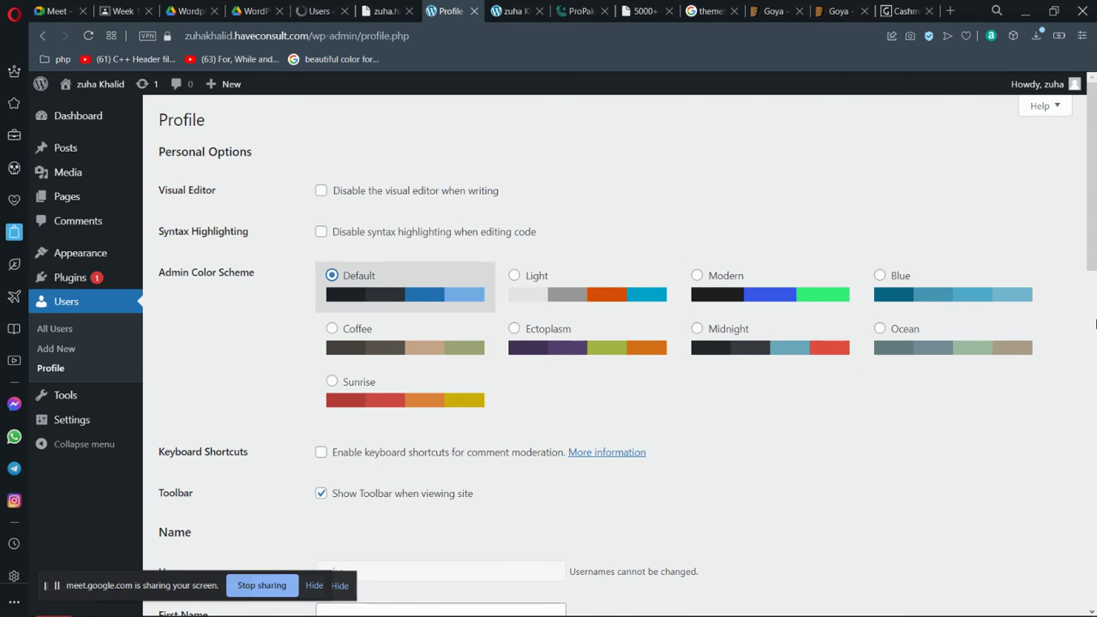
# - Review the profile's color scheme and personal options, then highlight the username in the Name section
pyautogui.scroll(-2, 1093, 292)
pyautogui.scroll(-1, 1094, 291)
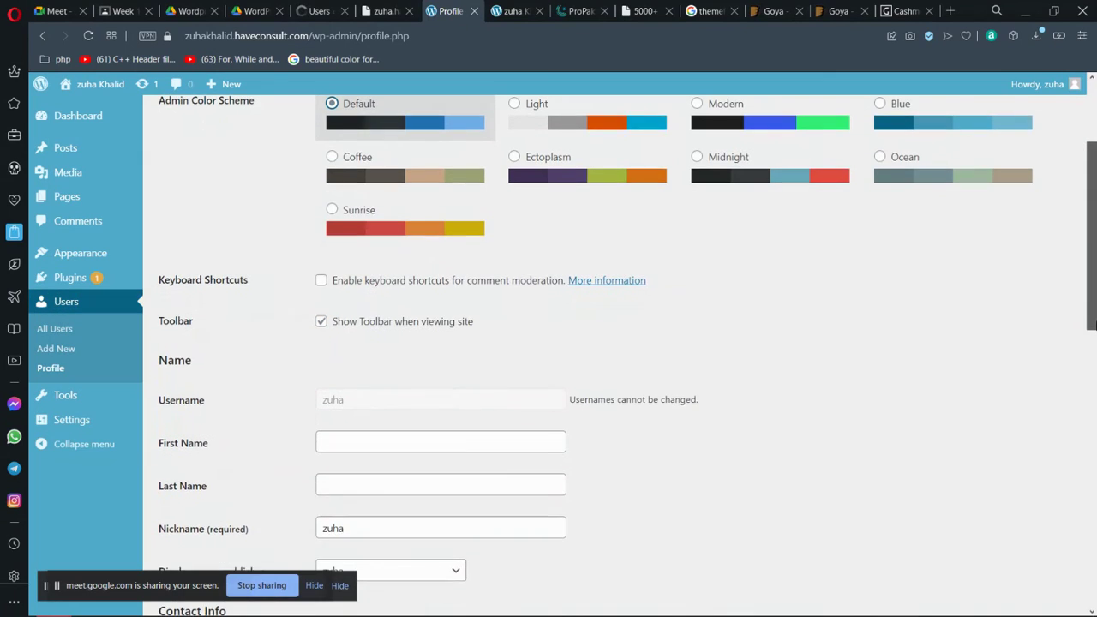
pyautogui.scroll(1, 1087, 299)
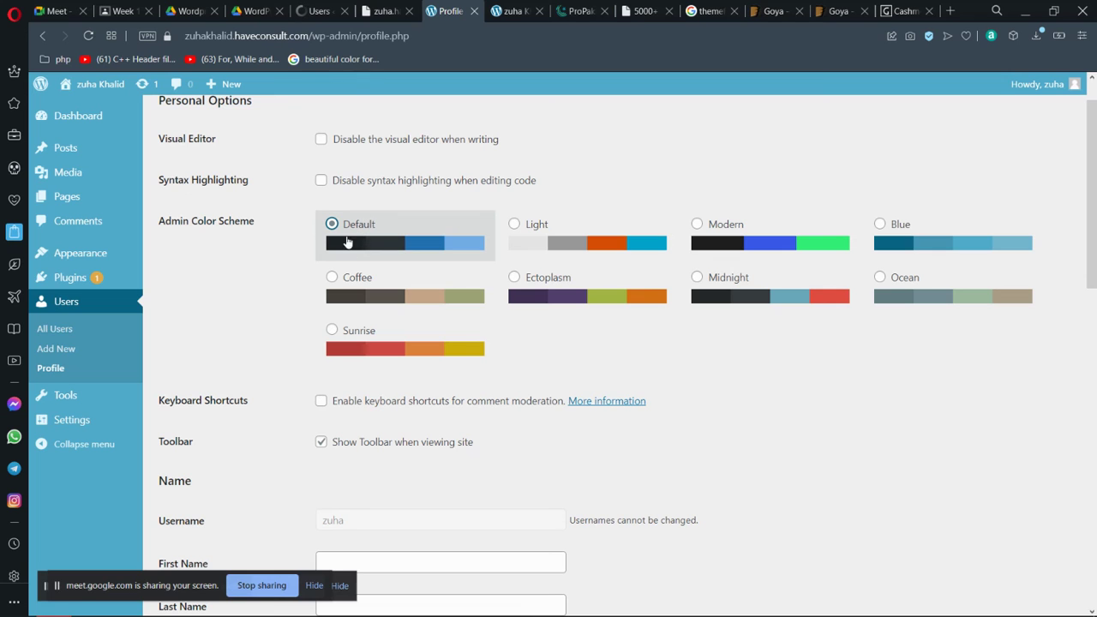
pyautogui.scroll(-2, 1094, 260)
pyautogui.scroll(-1, 1094, 260)
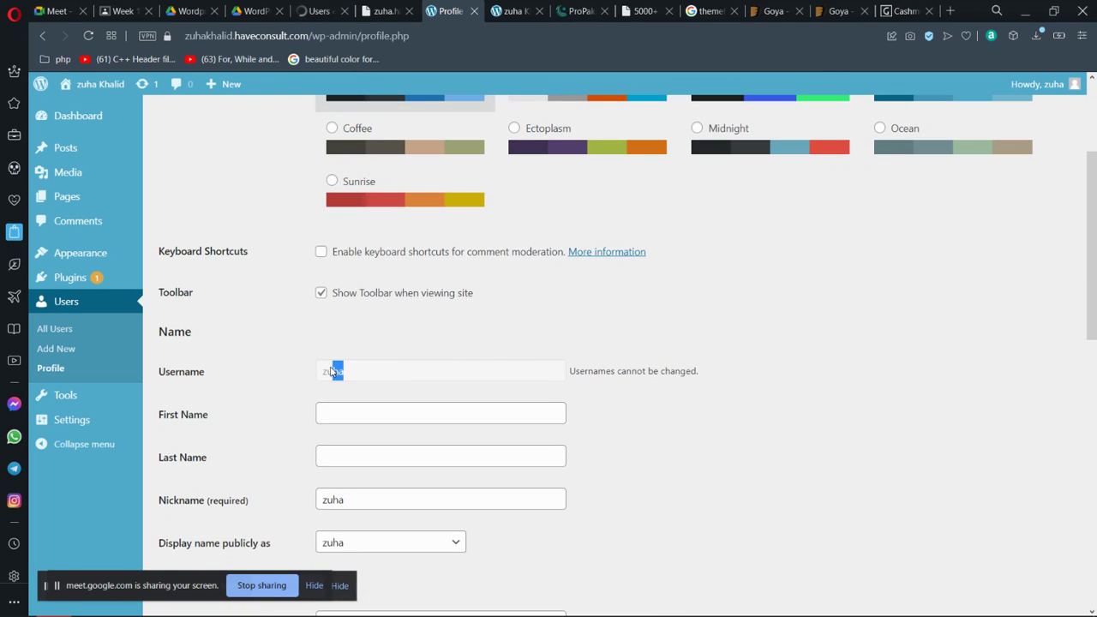
pyautogui.moveTo(333, 371); pyautogui.dragTo(323, 372)
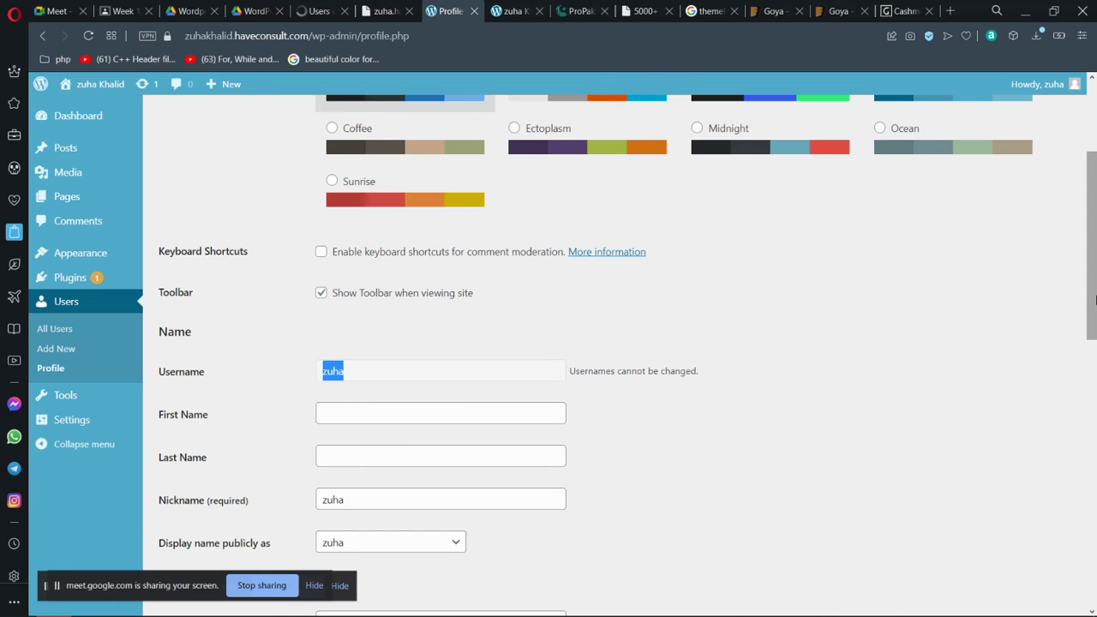
# - Examine the choices for the publicly displayed name and keep the existing one
pyautogui.scroll(-3, 683, 427)
pyautogui.click(384, 340)
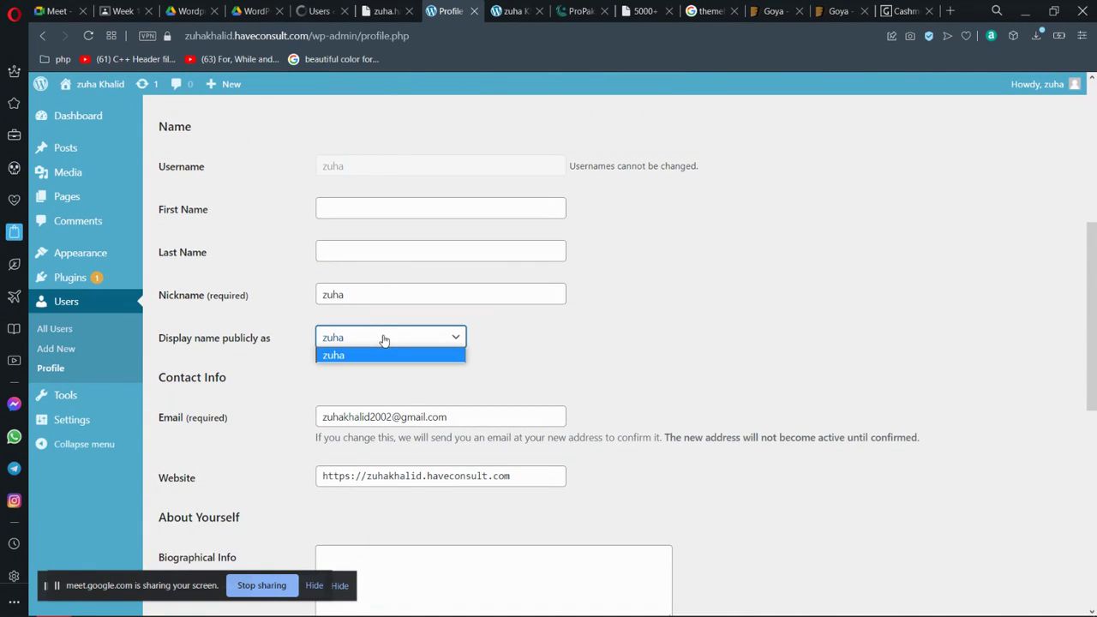
pyautogui.click(385, 337)
pyautogui.click(384, 338)
pyautogui.click(383, 352)
pyautogui.click(382, 341)
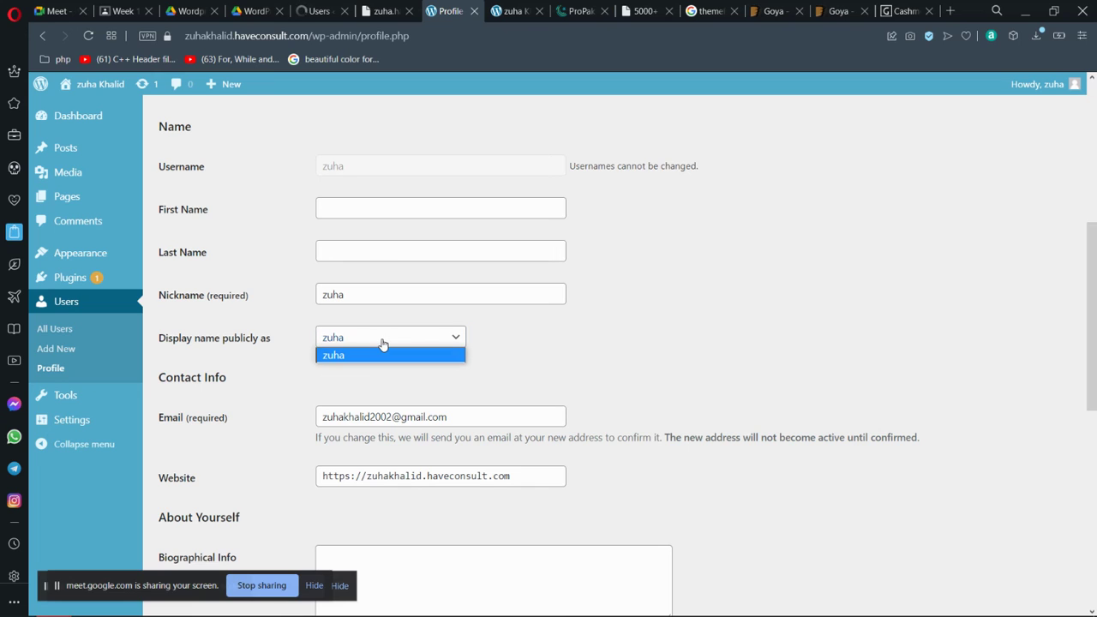
pyautogui.click(374, 355)
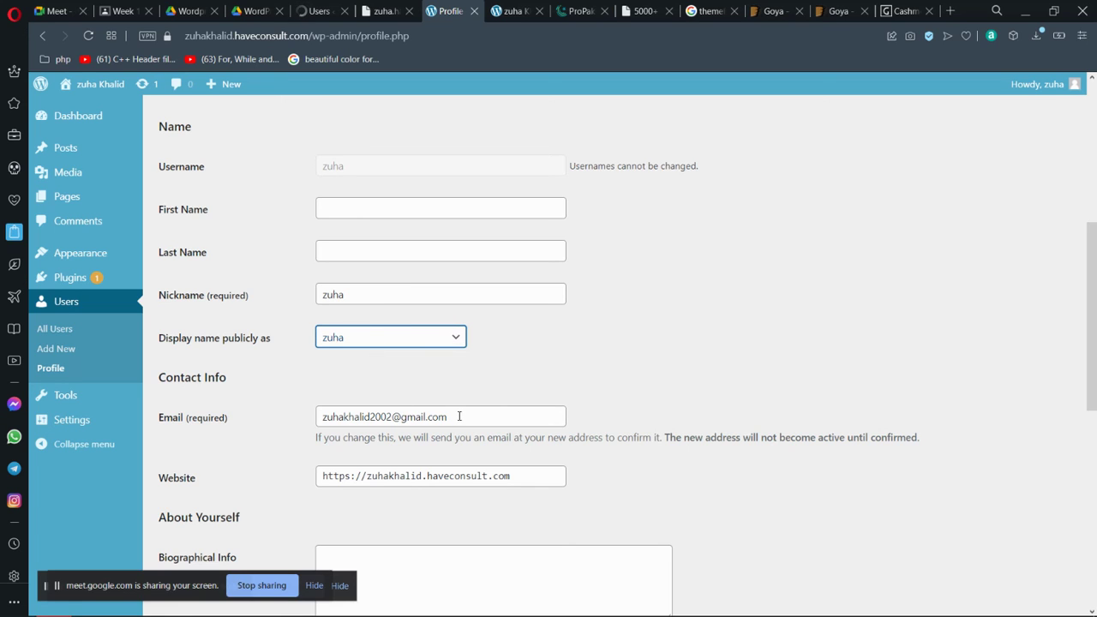
# - Point out the profile's email and website fields, then examine the Biographical Info and profile picture section
pyautogui.moveTo(459, 415); pyautogui.dragTo(323, 426)
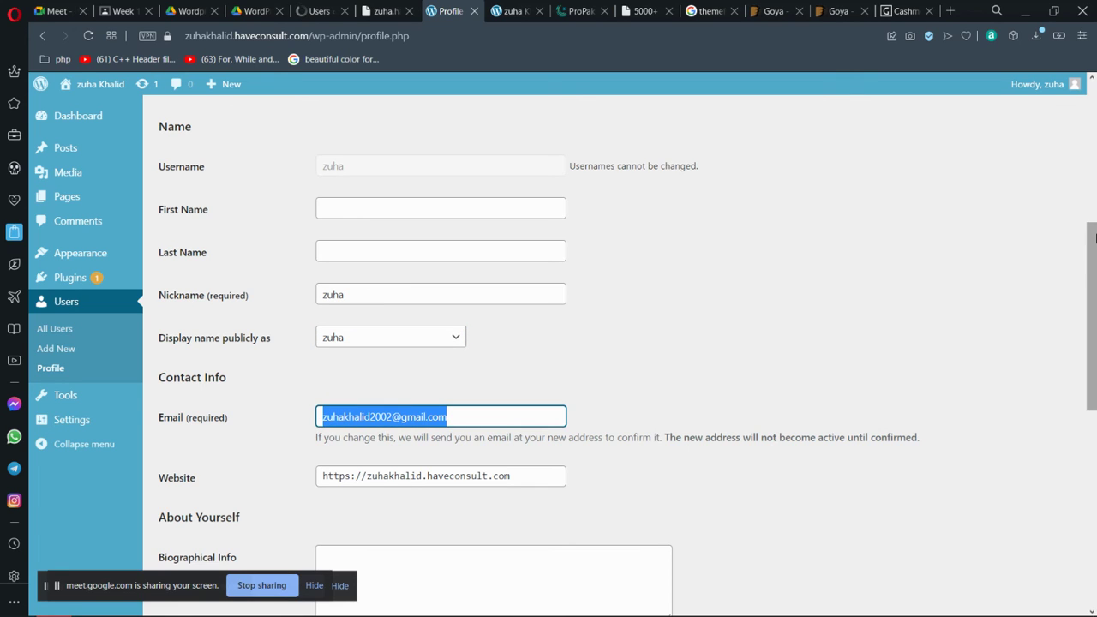
pyautogui.moveTo(1094, 245); pyautogui.dragTo(1095, 274)
pyautogui.moveTo(526, 392); pyautogui.dragTo(316, 416)
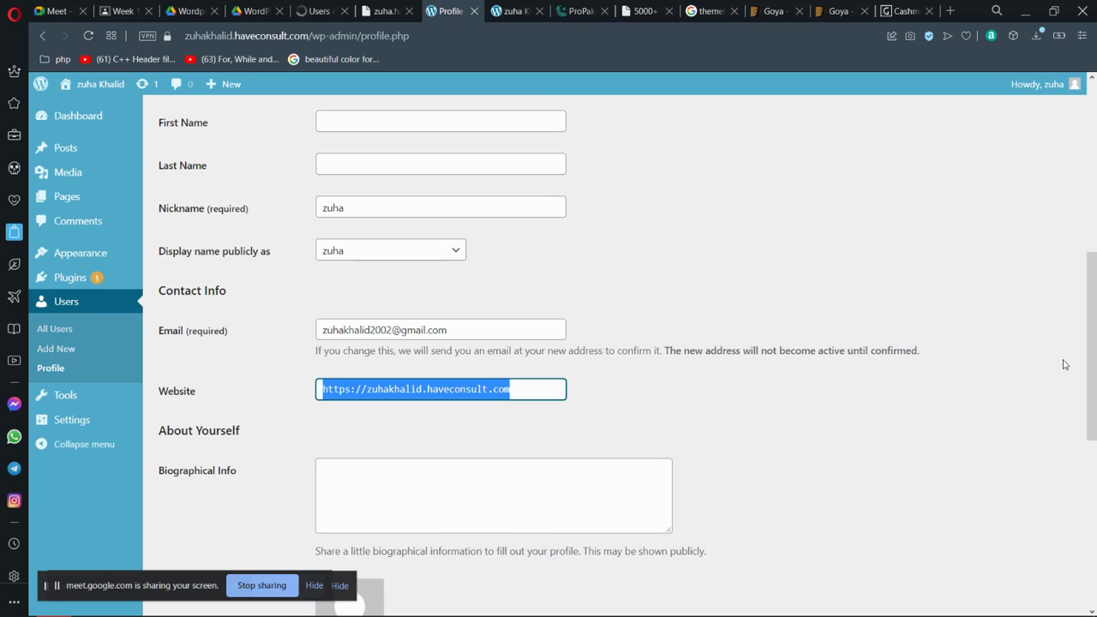
pyautogui.scroll(-2, 649, 339)
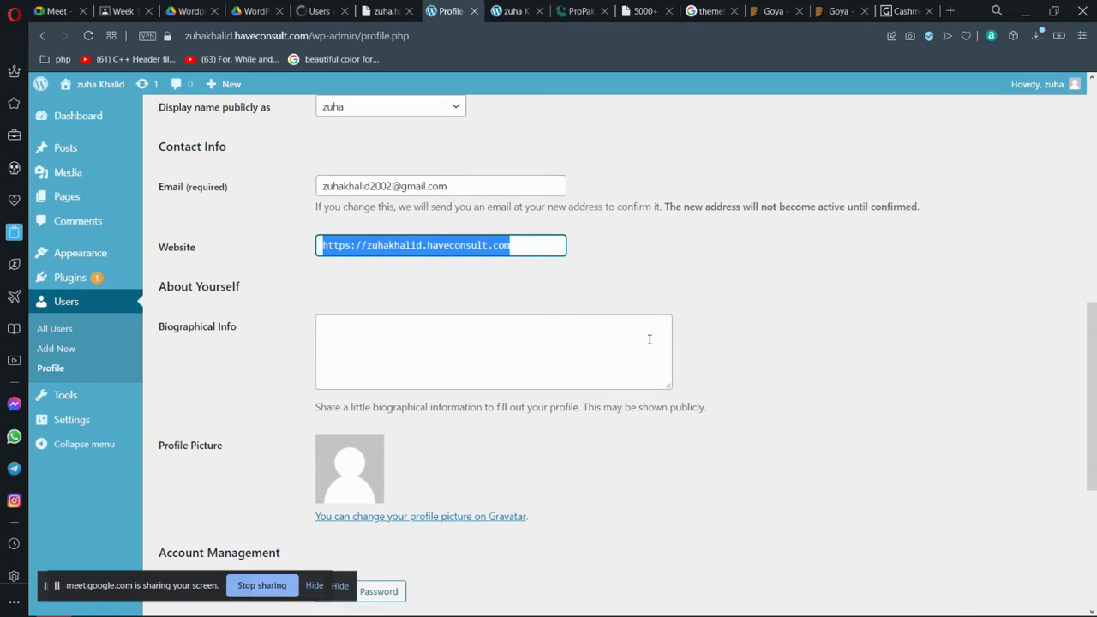
pyautogui.click(424, 349)
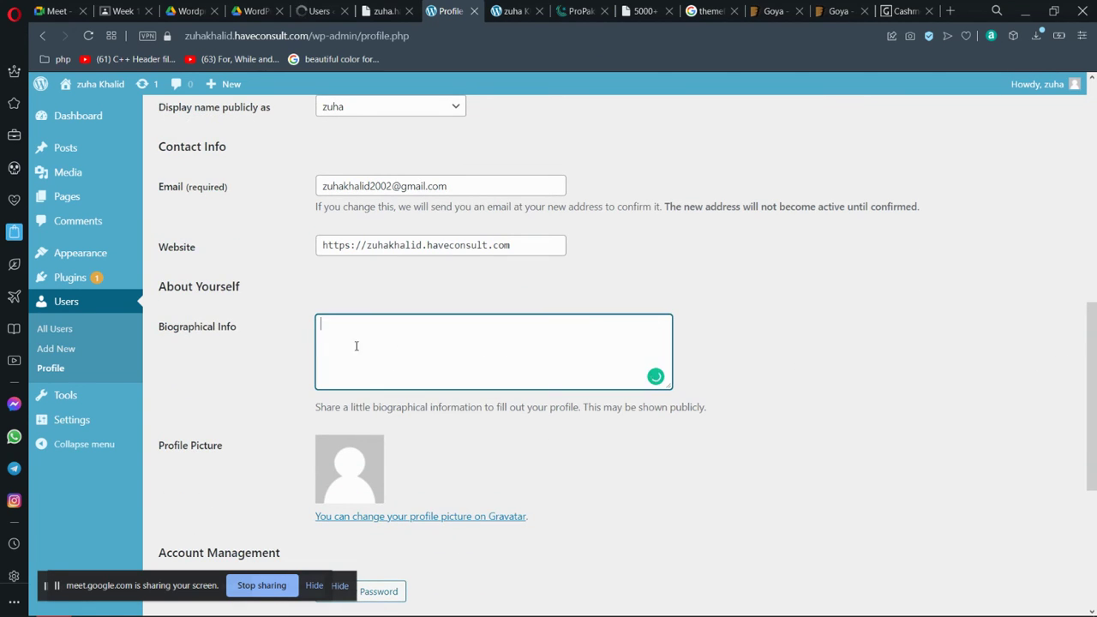
pyautogui.scroll(-1, 1094, 377)
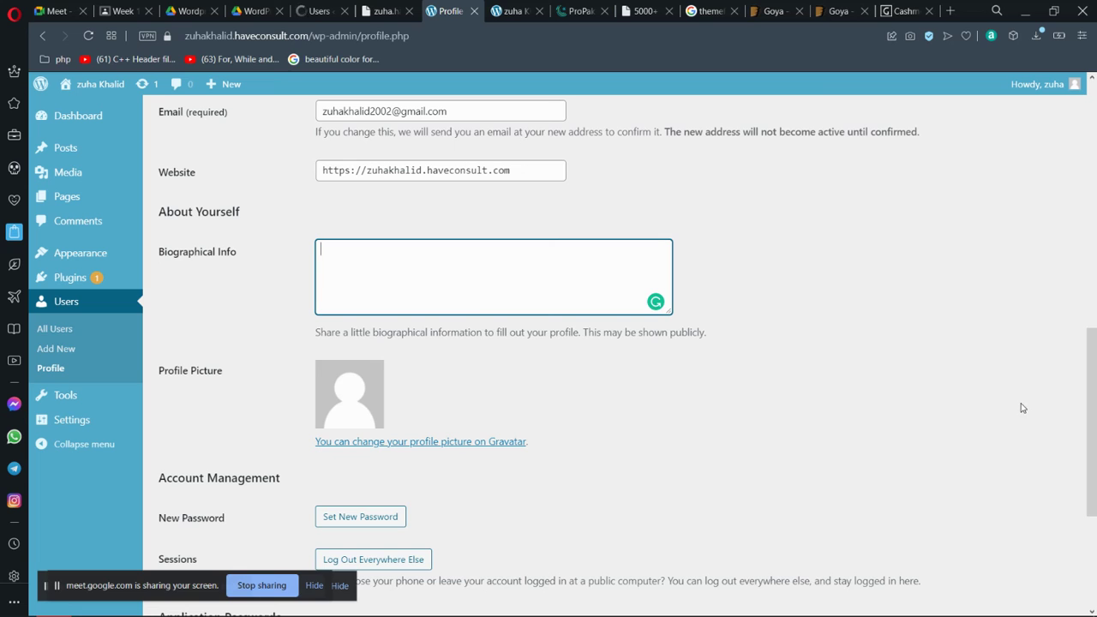
# - Review the Account Management and Application Passwords sections, then save the profile with Update Profile
pyautogui.scroll(-2, 1095, 480)
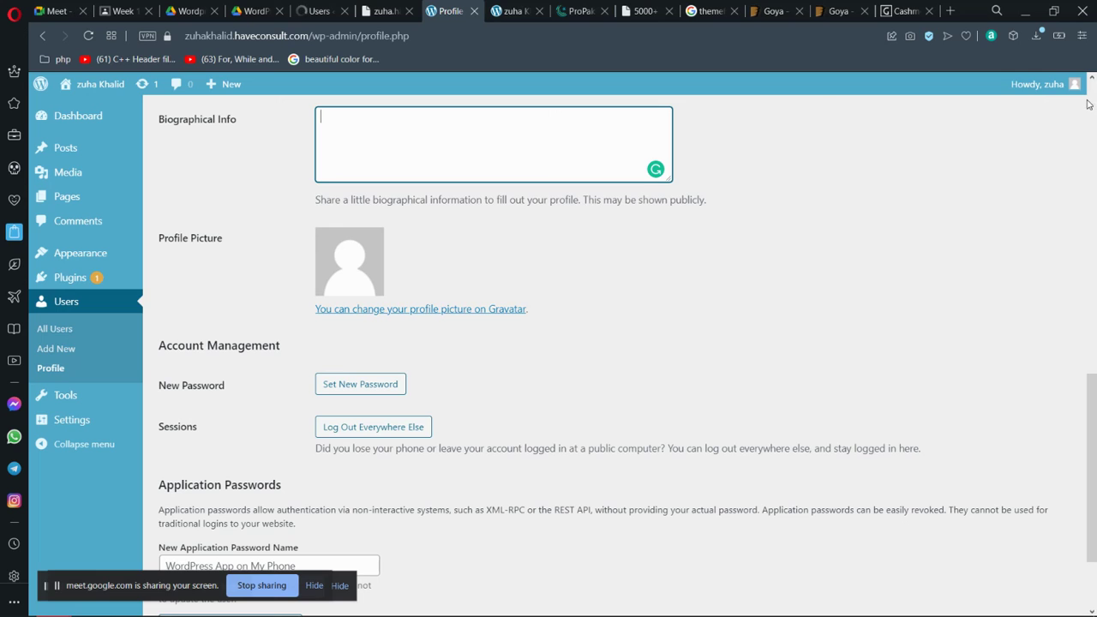
pyautogui.moveTo(1076, 85)
pyautogui.scroll(-3, 857, 334)
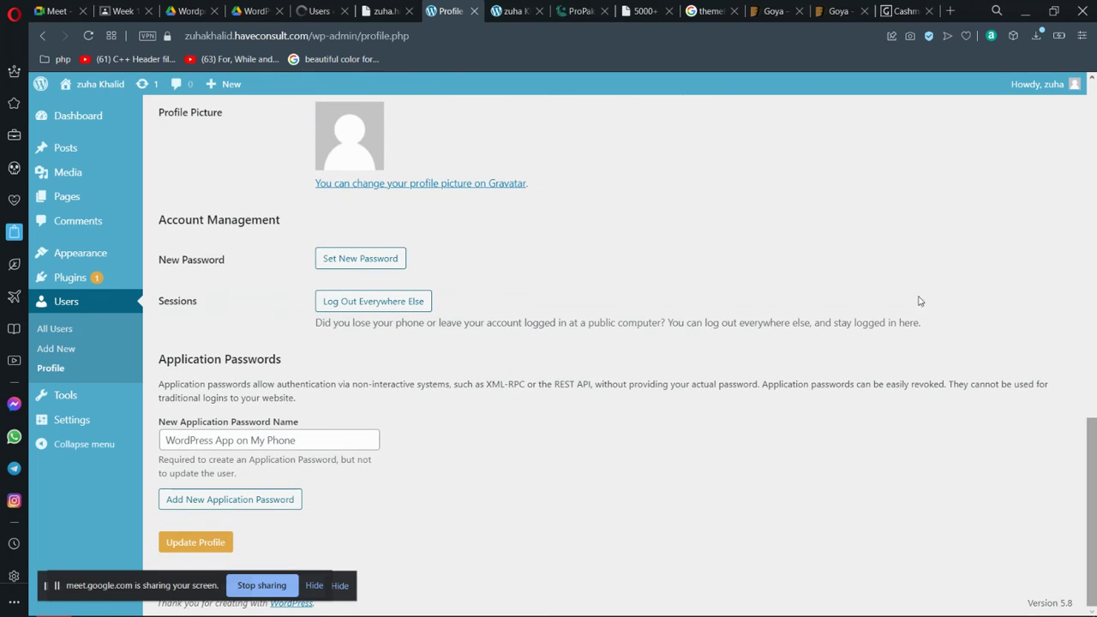
pyautogui.click(187, 544)
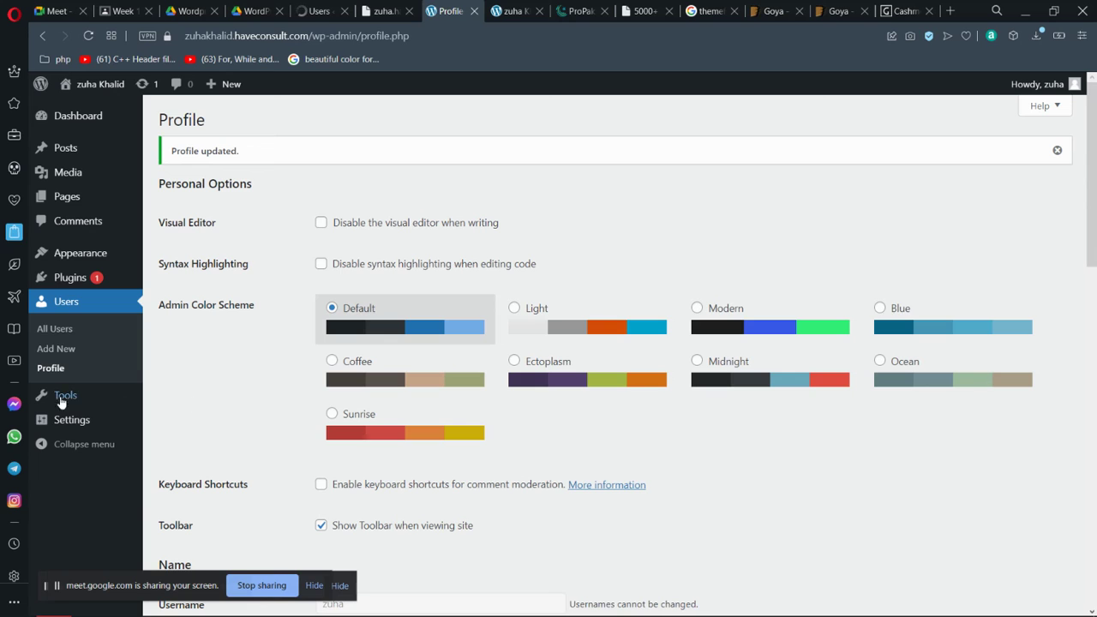
# - Switch to the Goya demo store, examine the products in its shop and open the Cream Square Shirt product
pyautogui.moveTo(59, 401)
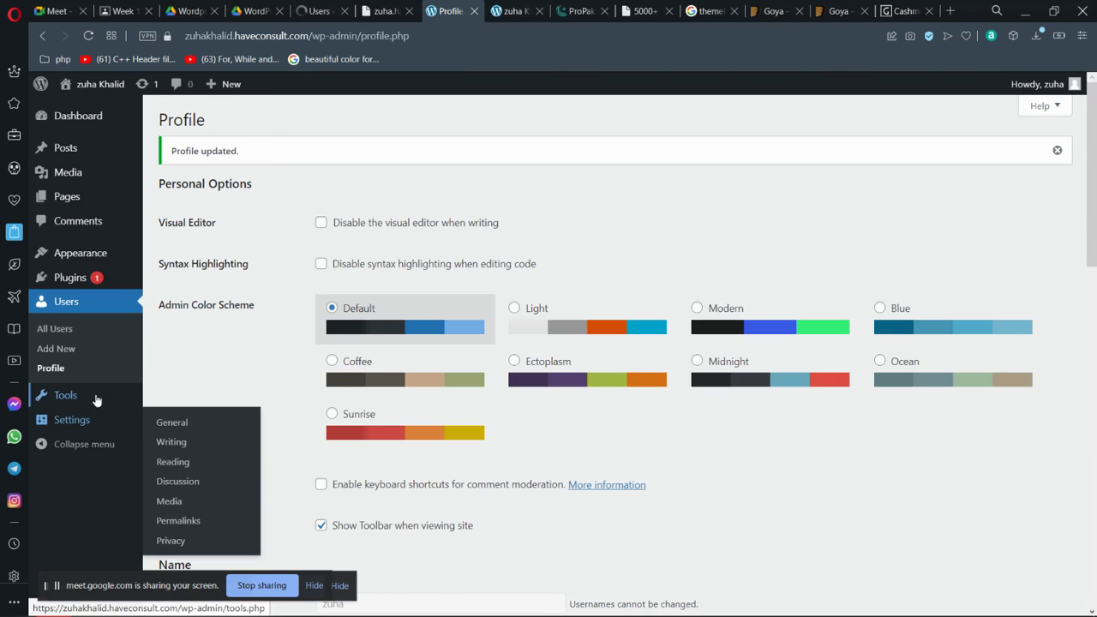
pyautogui.moveTo(124, 400)
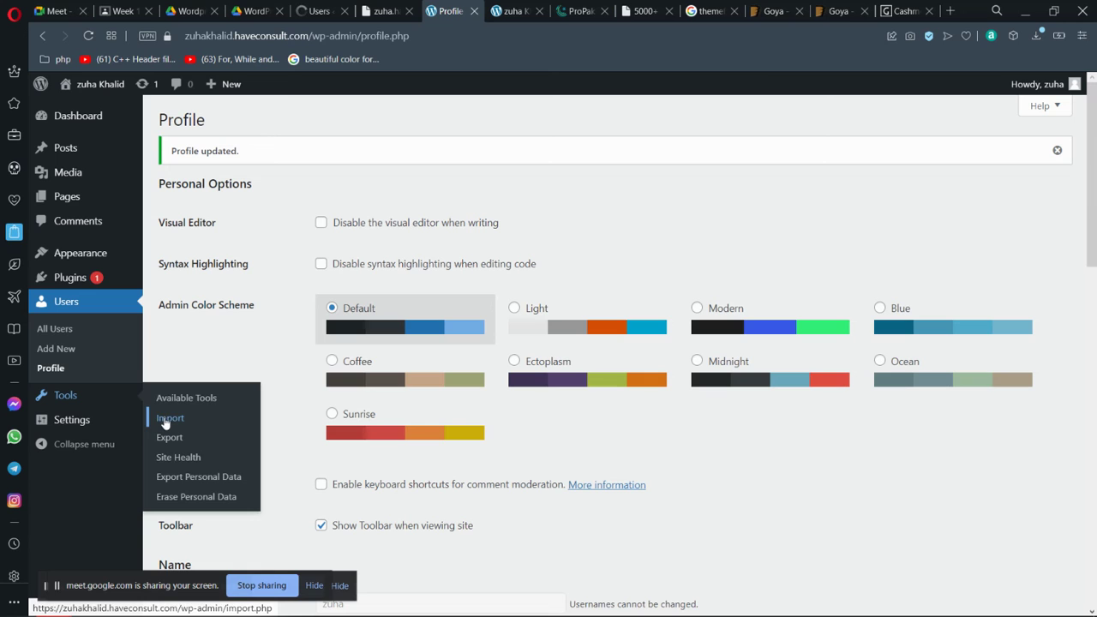
pyautogui.click(902, 11)
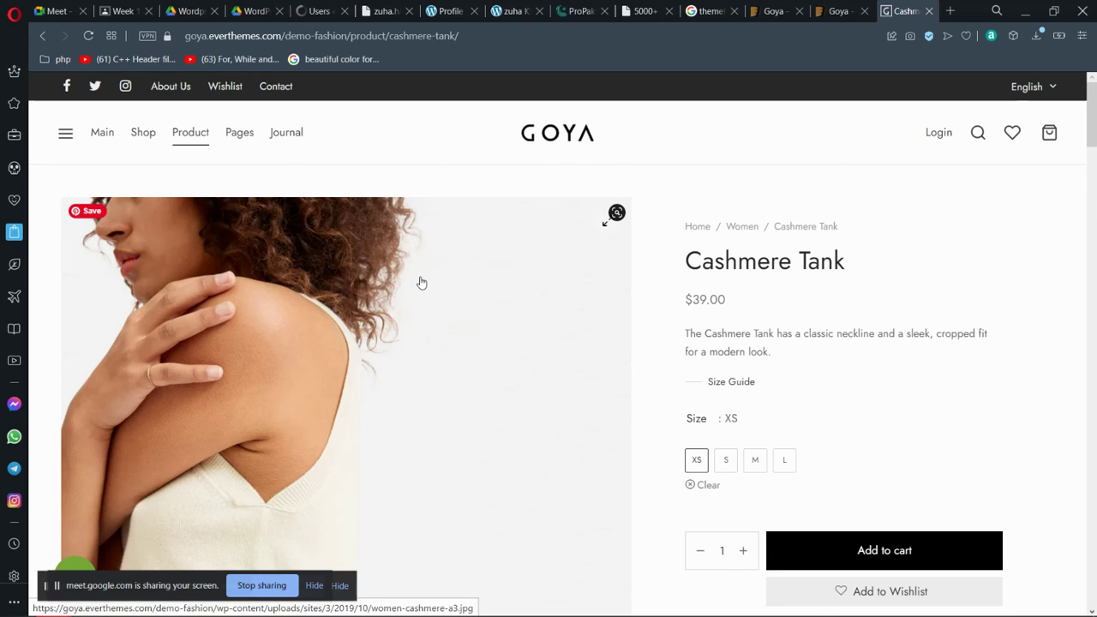
pyautogui.click(144, 142)
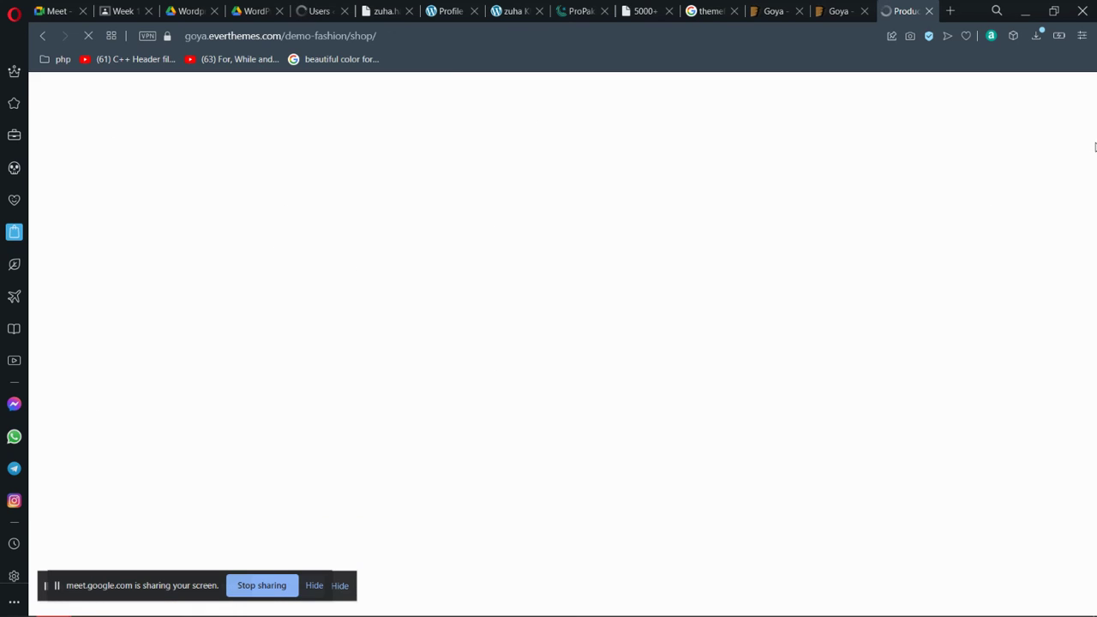
pyautogui.moveTo(1094, 147); pyautogui.dragTo(1075, 292)
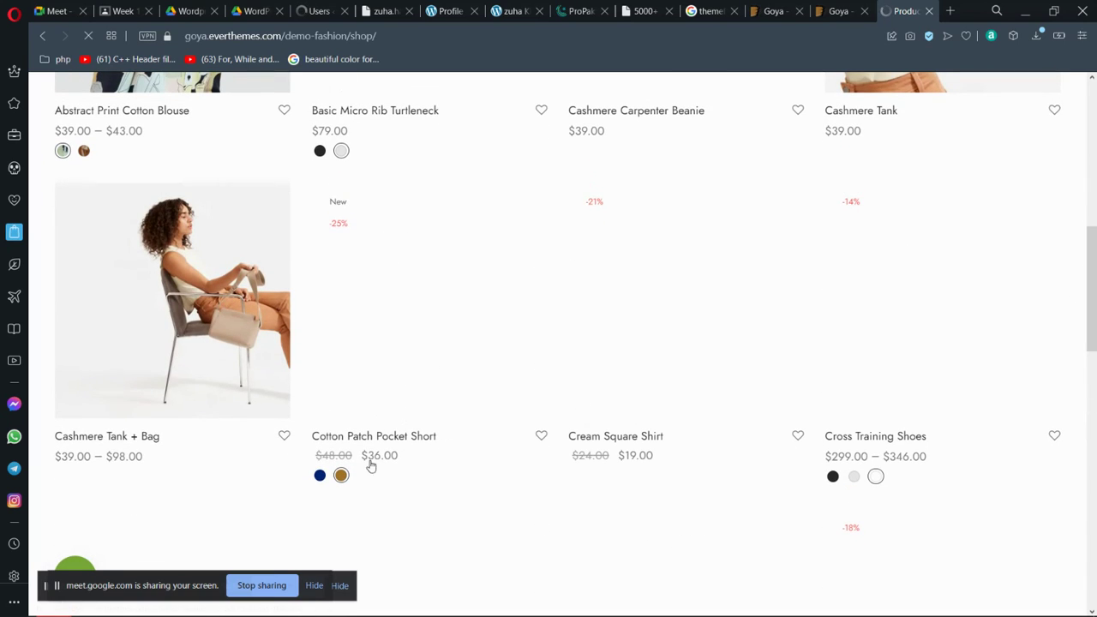
pyautogui.moveTo(188, 308)
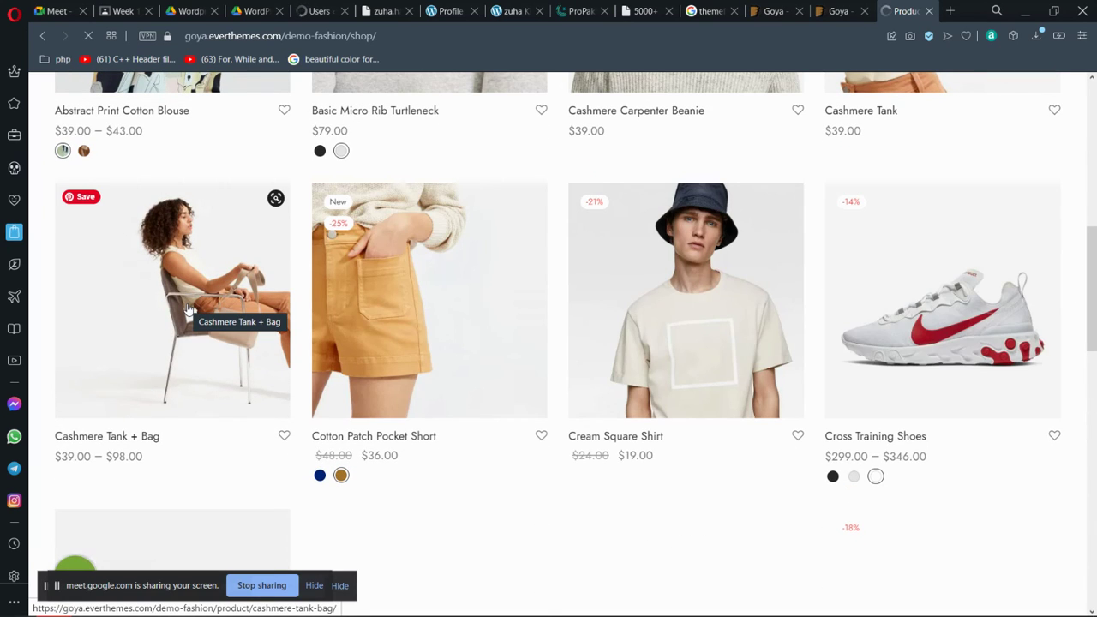
pyautogui.moveTo(427, 304)
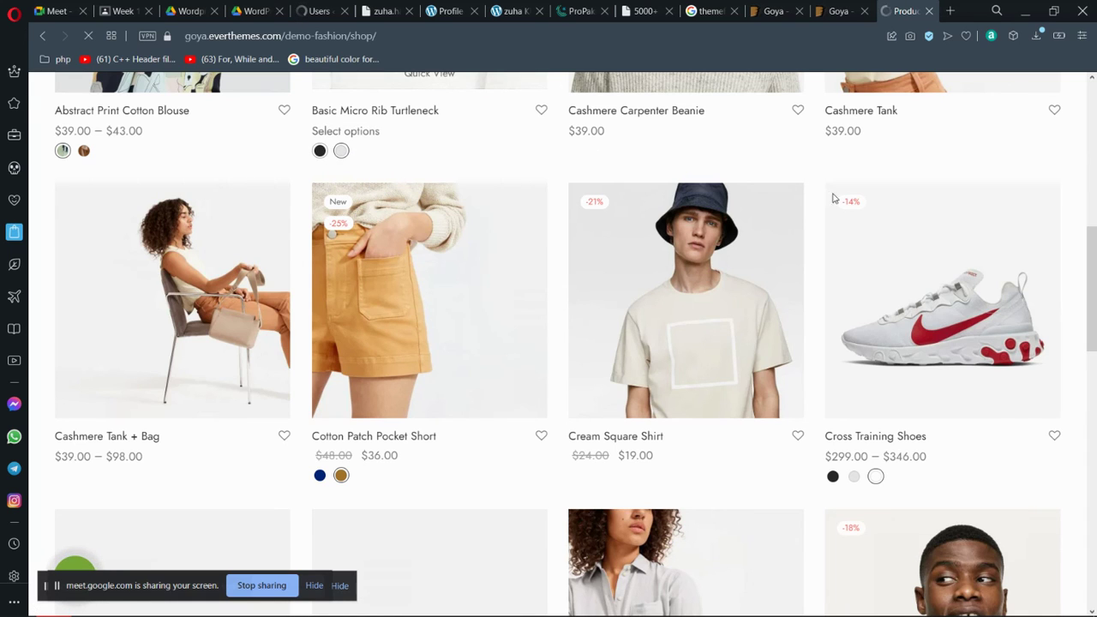
pyautogui.click(673, 412)
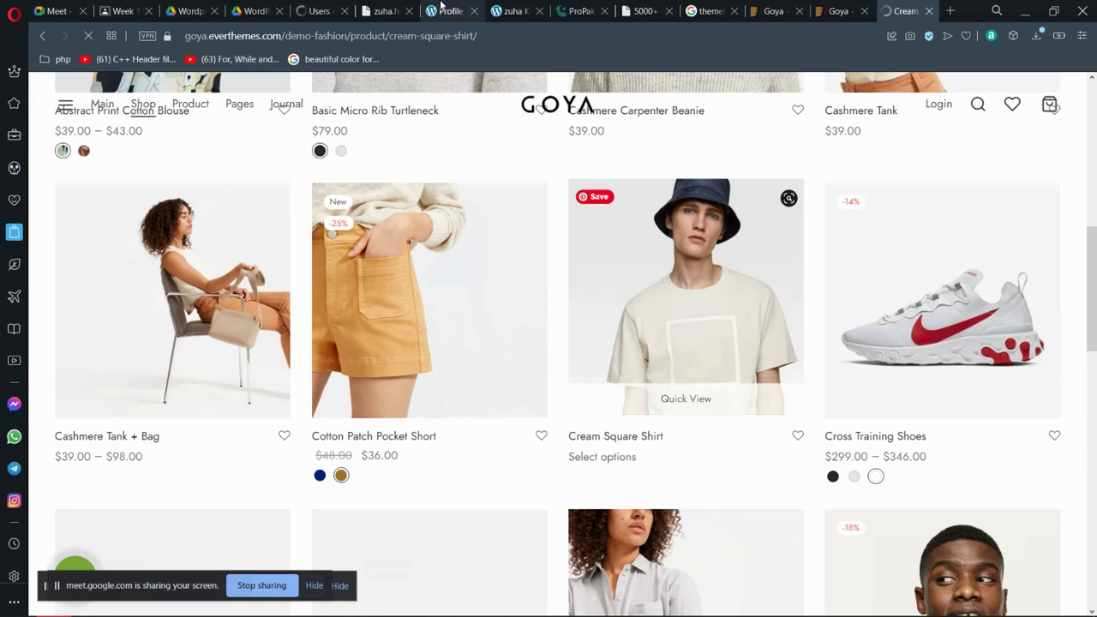
# - Return to the new site's dashboard and open the Import page to examine the available importers
pyautogui.click(382, 10)
pyautogui.click(511, 10)
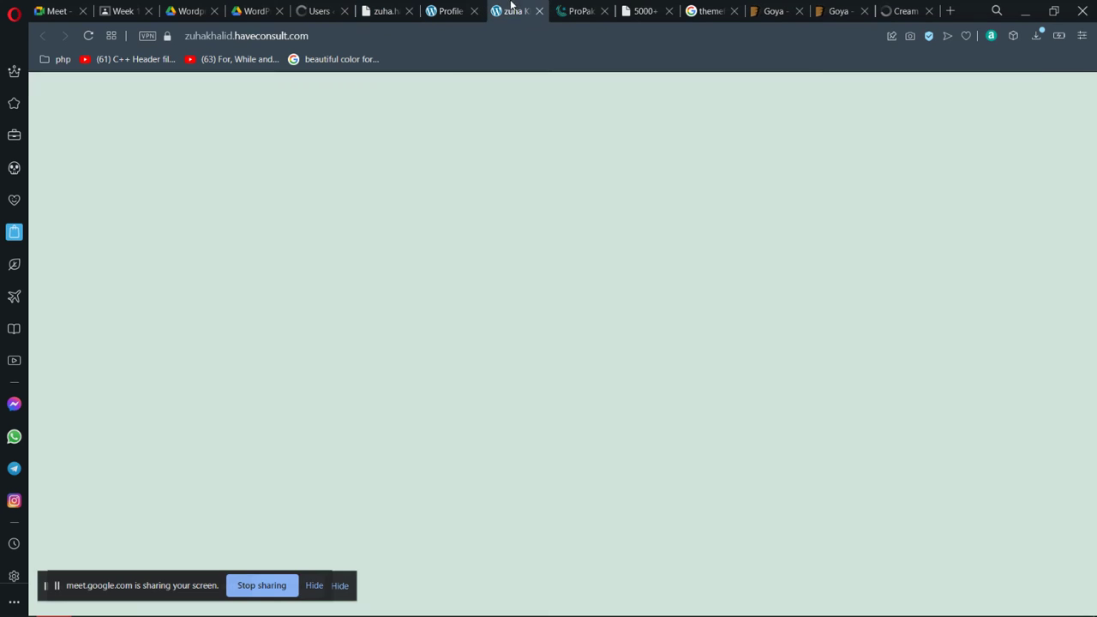
pyautogui.click(447, 11)
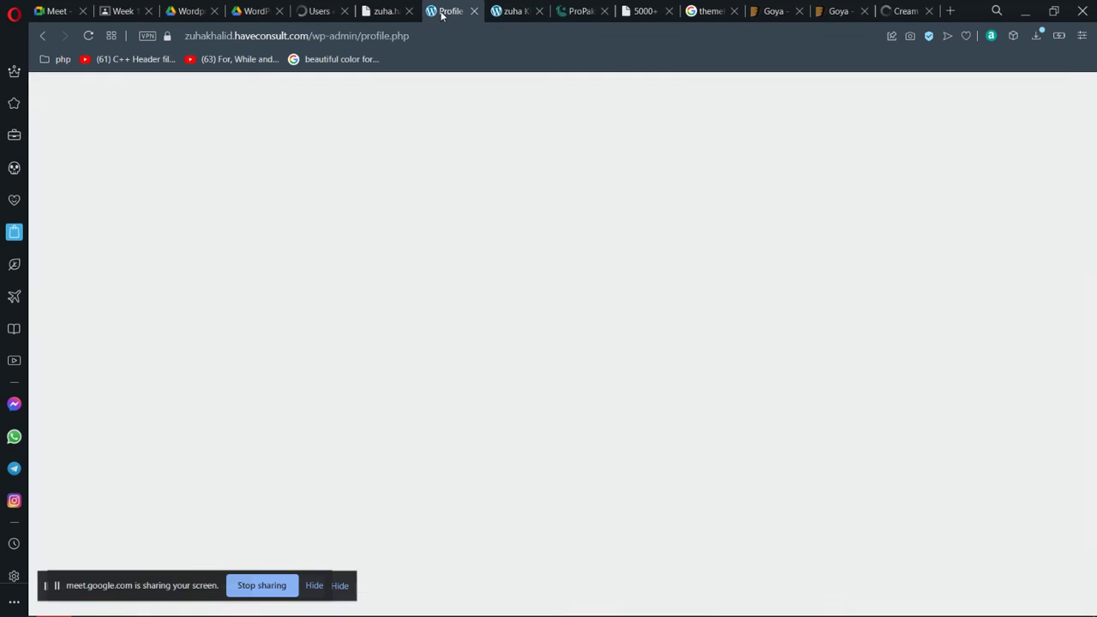
pyautogui.moveTo(64, 398)
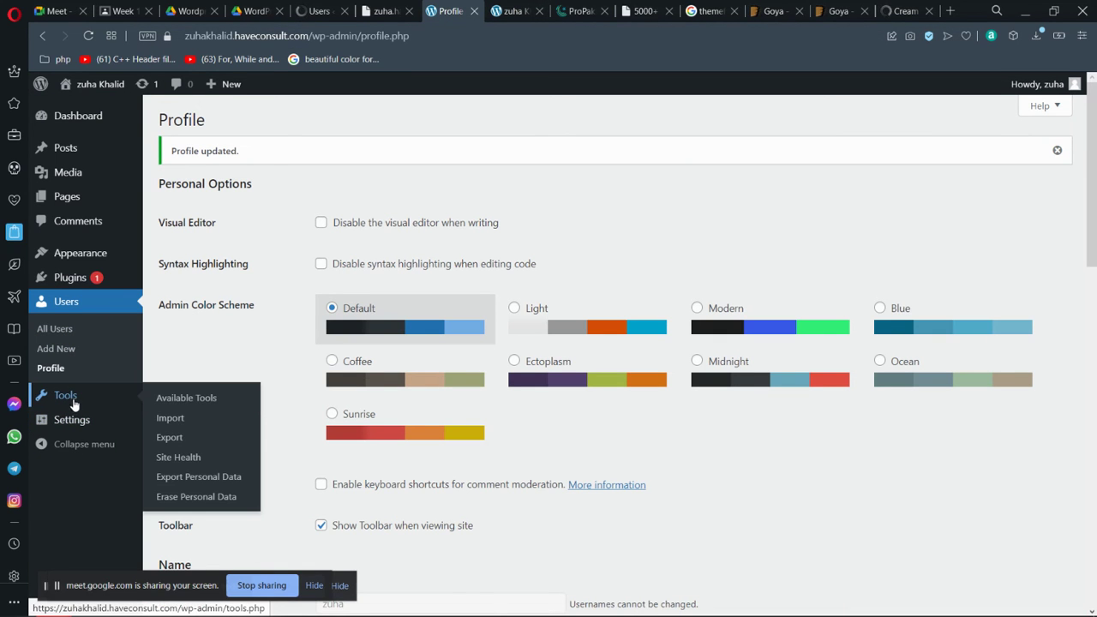
pyautogui.click(183, 418)
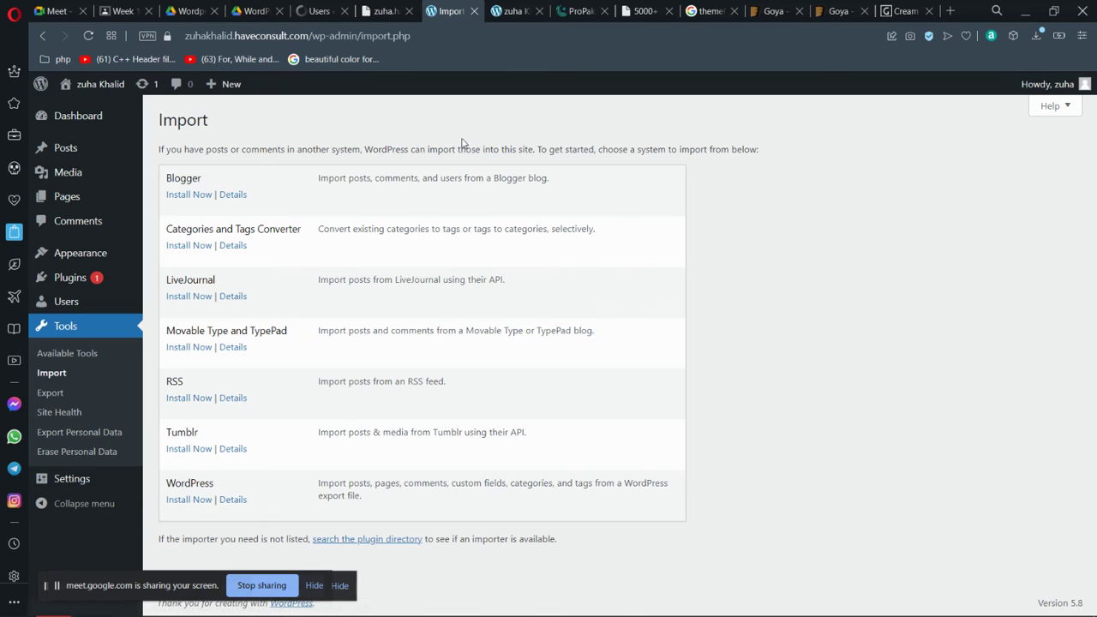
# - Open the software engineer's portfolio site on haveconsult.com in a new browser tab
pyautogui.click(950, 12)
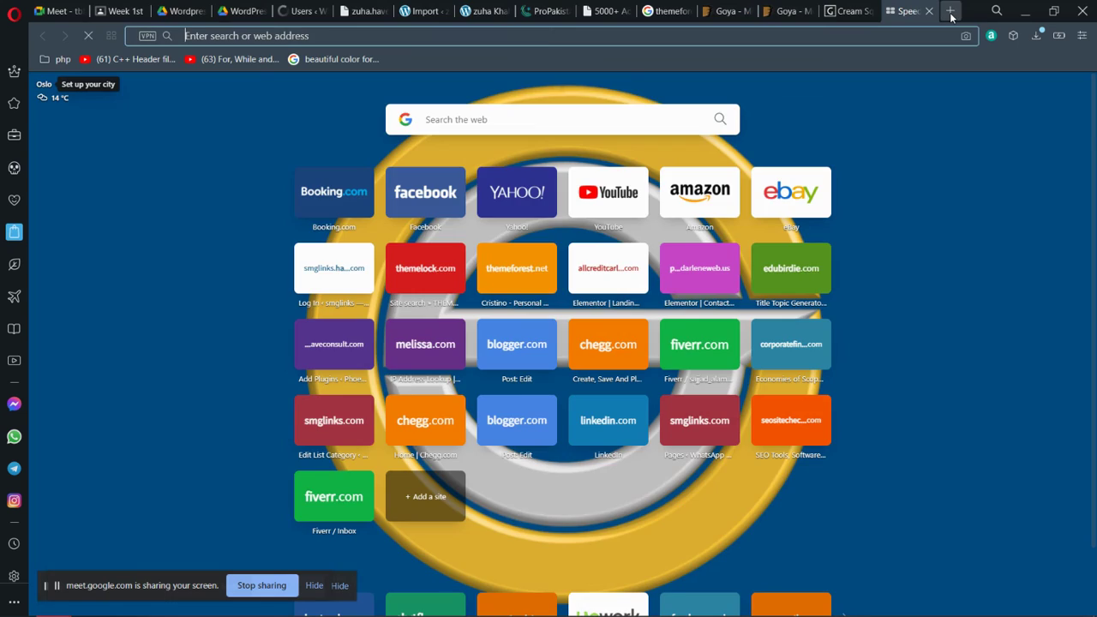
pyautogui.write('zuhqq')
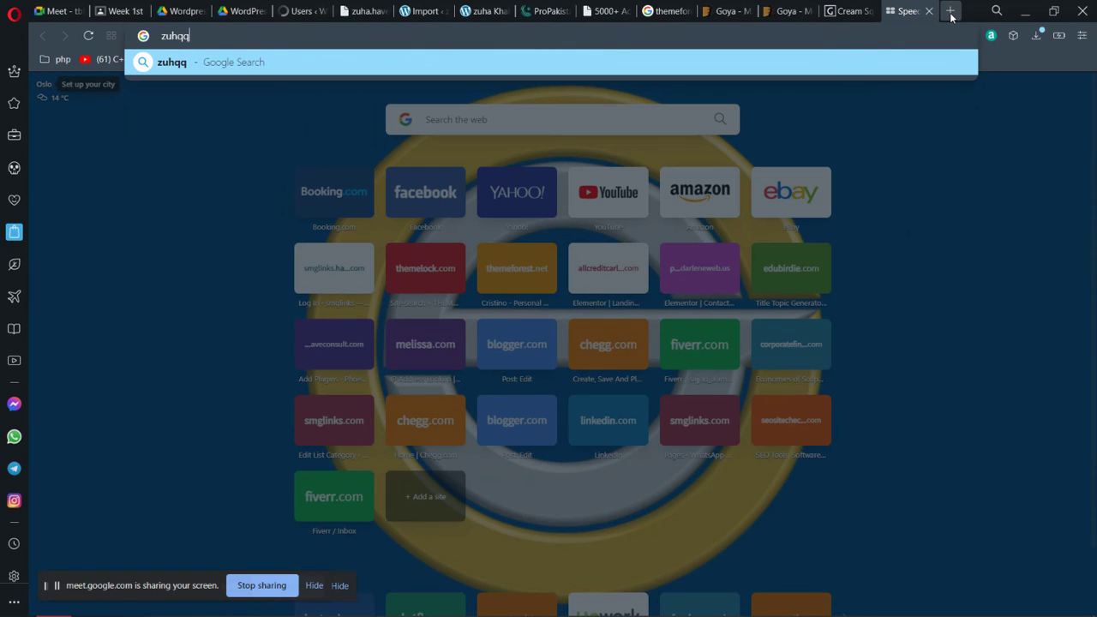
pyautogui.press('BackSpace')
pyautogui.press('BackSpace')
pyautogui.press('BackSpace')
pyautogui.press('BackSpace')
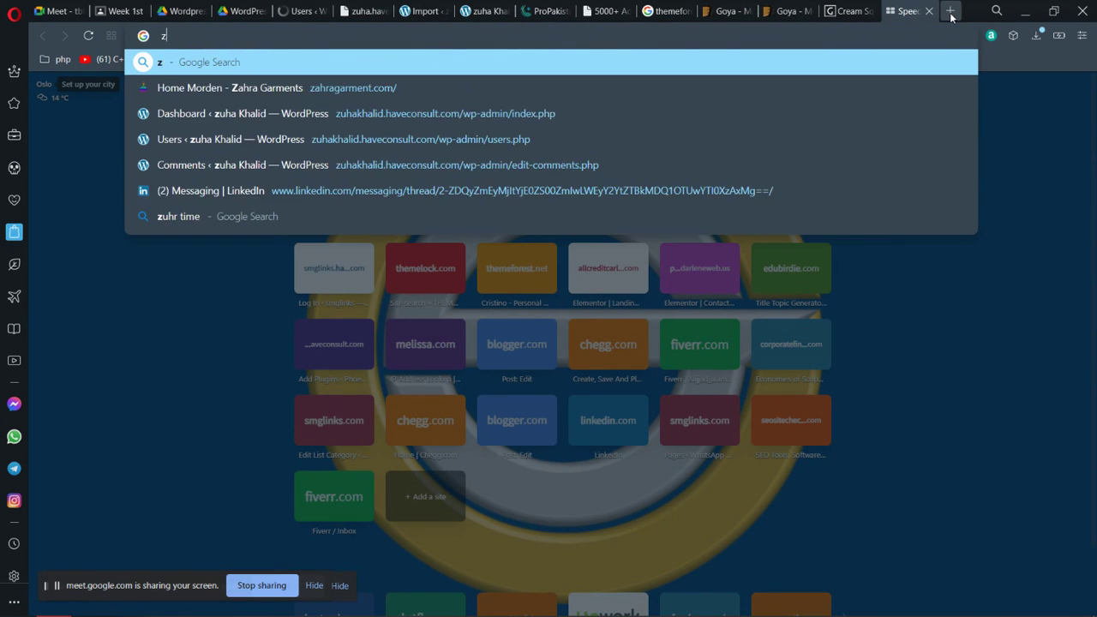
pyautogui.press('BackSpace')
pyautogui.write('en')
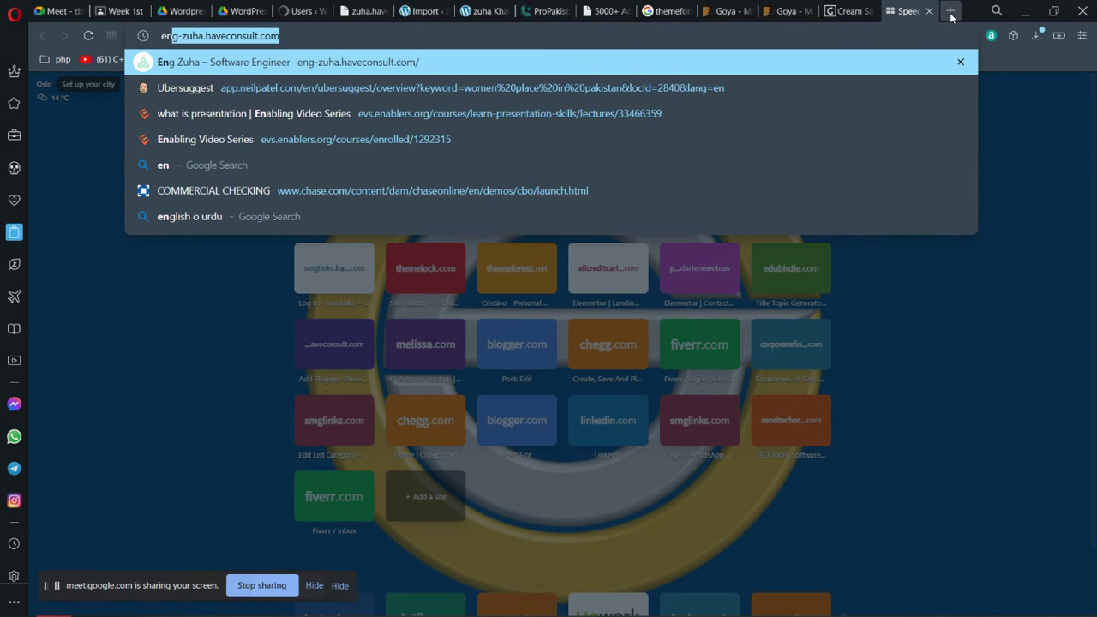
pyautogui.press('BackSpace')
pyautogui.write('gr')
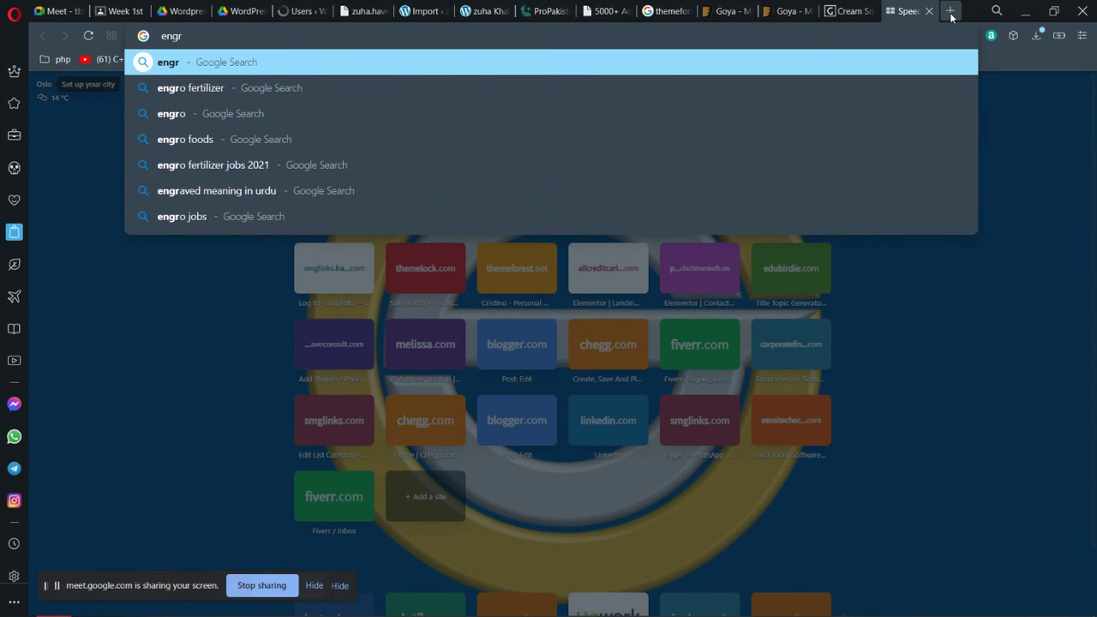
pyautogui.press('BackSpace')
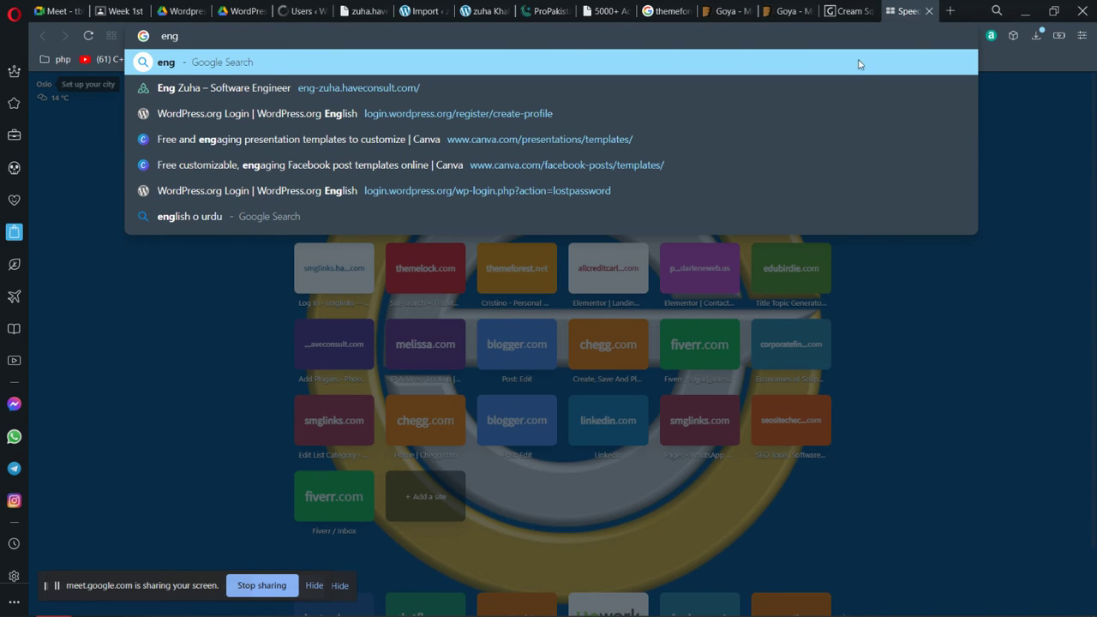
pyautogui.press('Return')
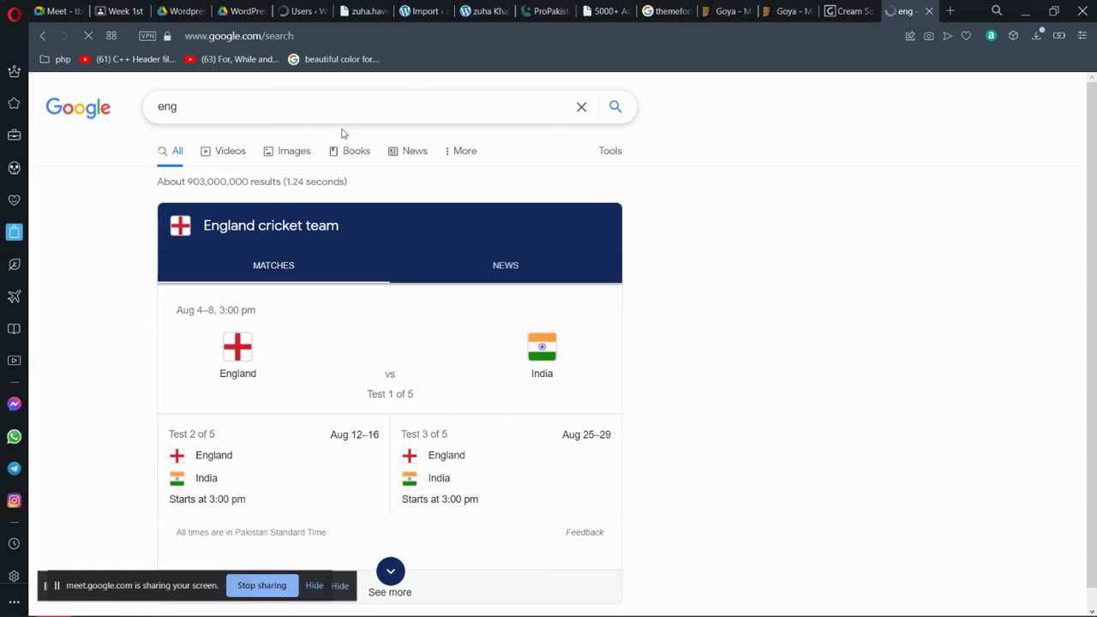
pyautogui.click(322, 41)
pyautogui.write('en')
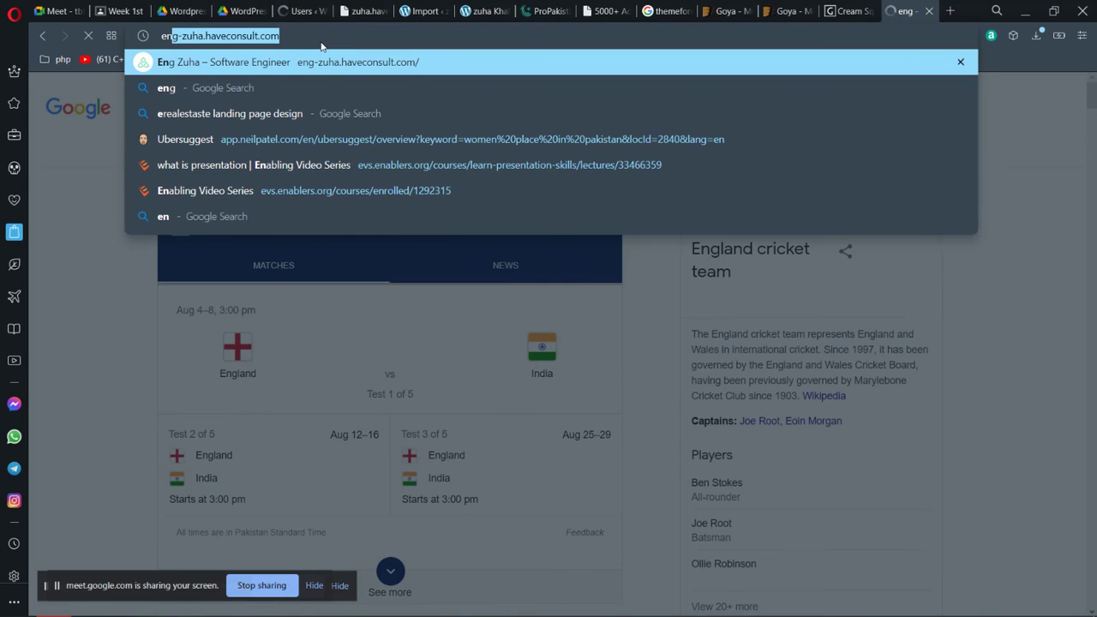
pyautogui.press('Return')
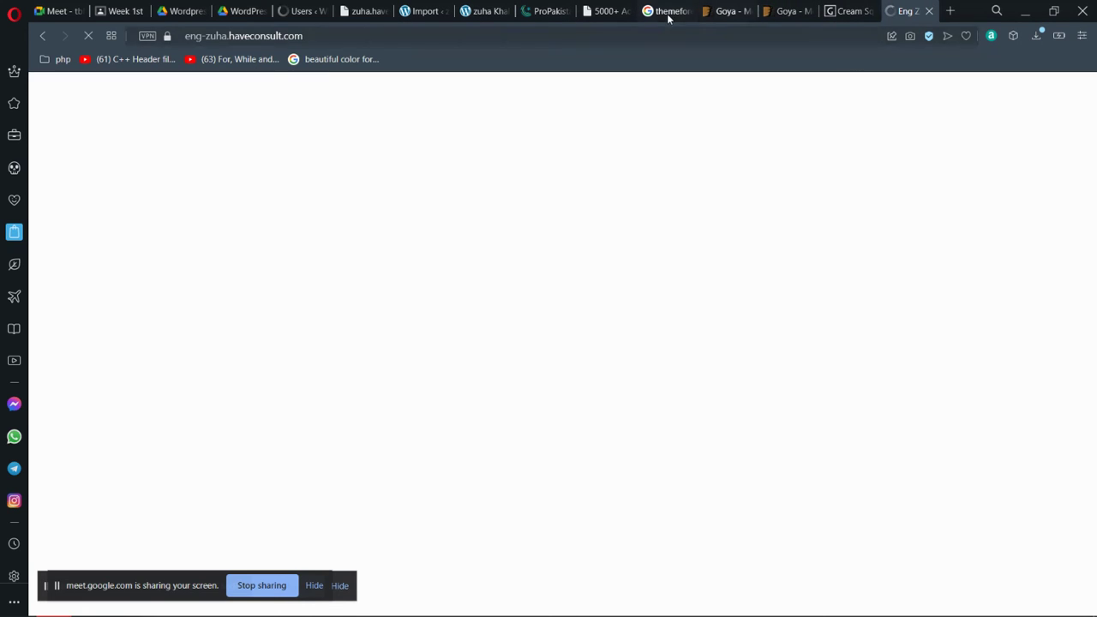
# - Point out the portfolio site's web address, revisit the new site's Import page, and return to the portfolio site
pyautogui.click(476, 42)
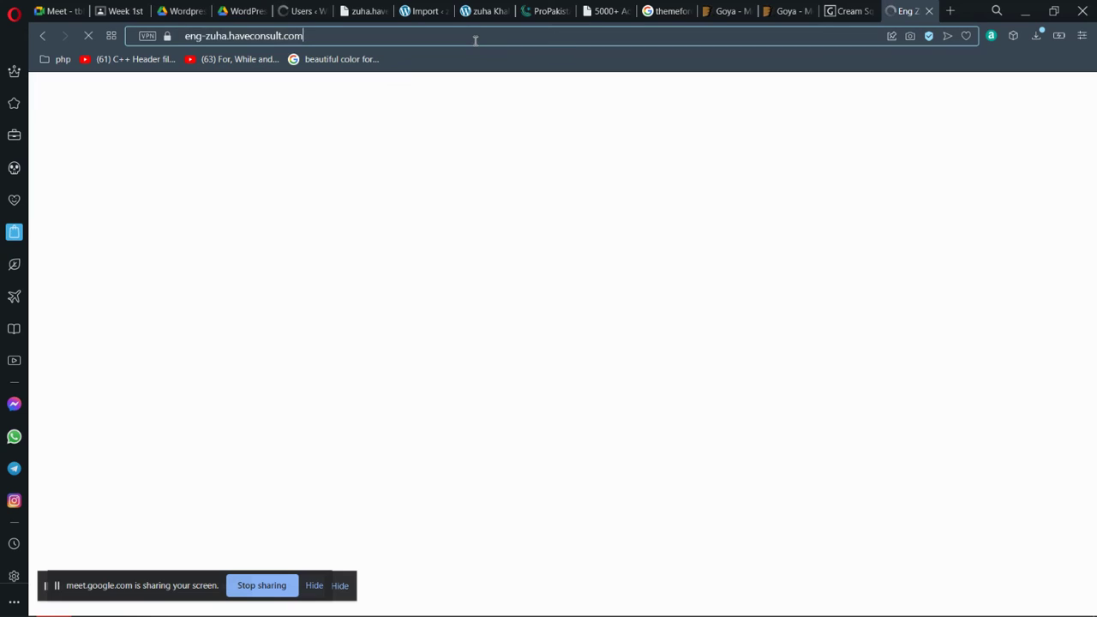
pyautogui.click(337, 37)
pyautogui.tripleClick(338, 37)
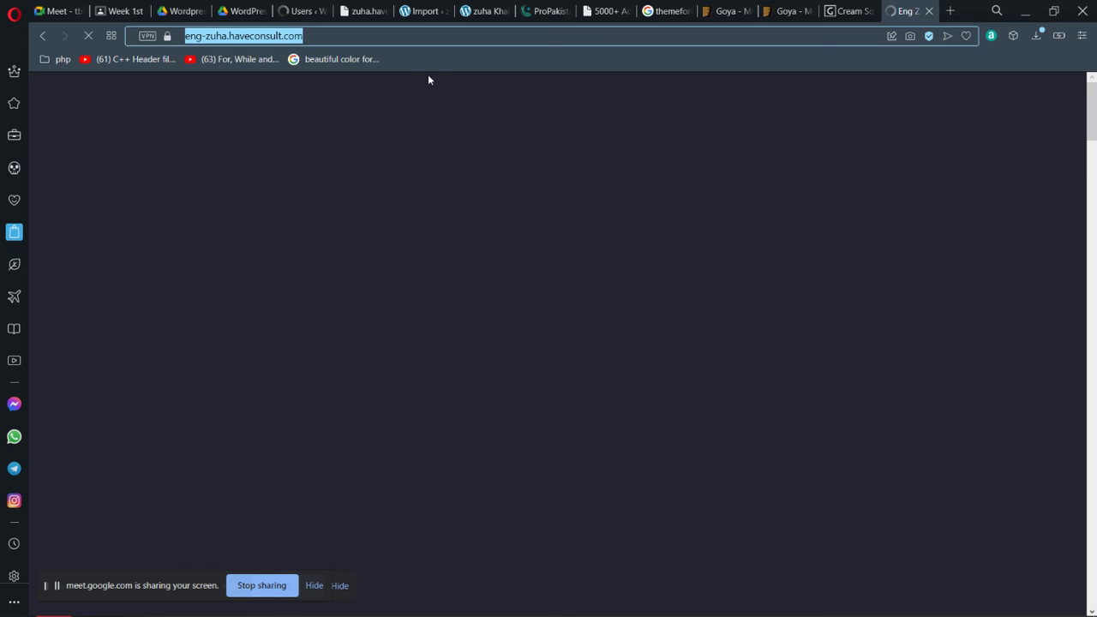
pyautogui.click(421, 15)
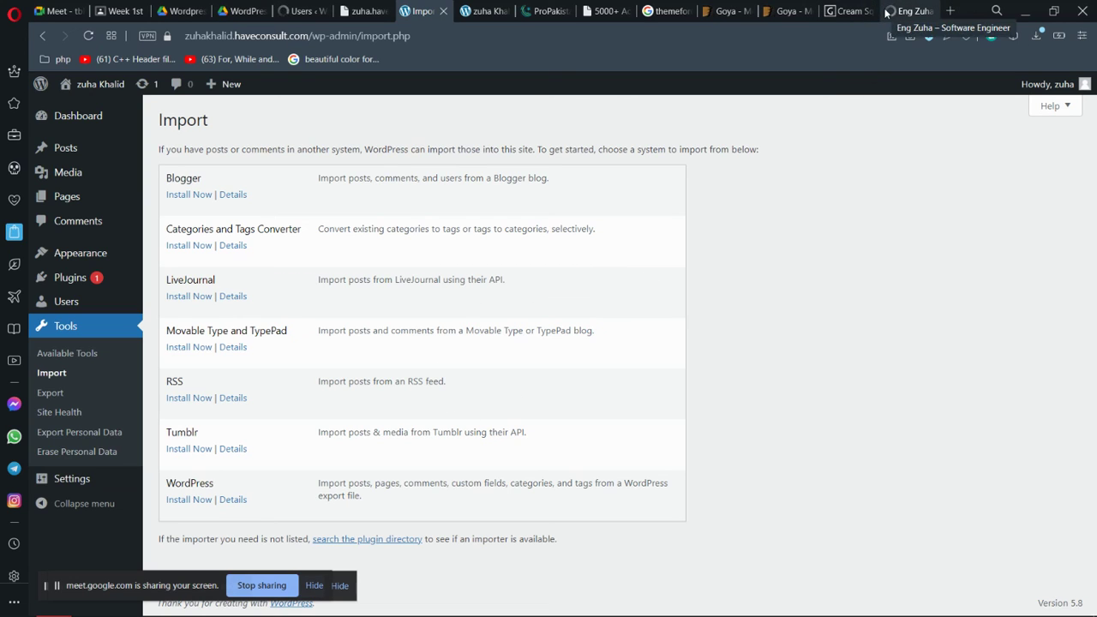
pyautogui.click(915, 11)
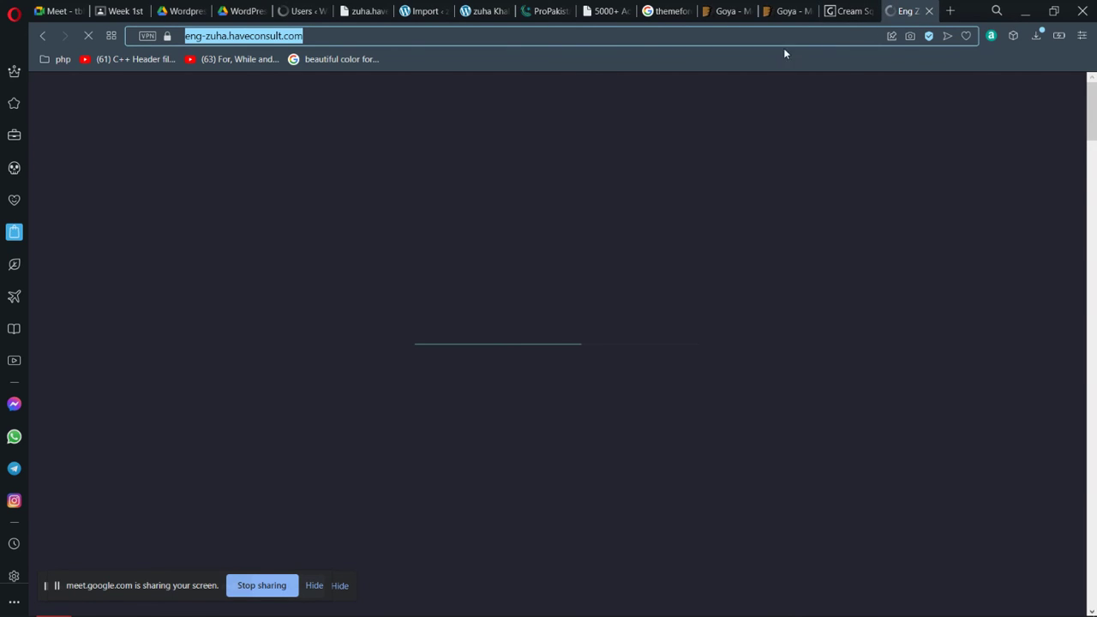
pyautogui.click(573, 38)
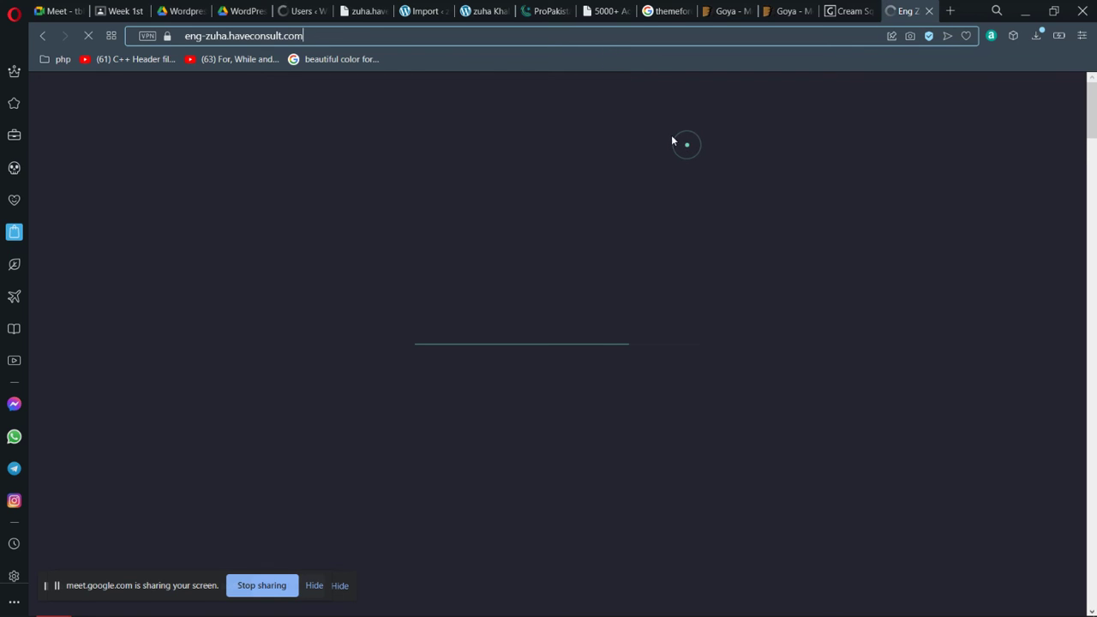
# - Examine the portfolio site's home banner, About Me section and Services section
pyautogui.moveTo(1091, 91)
pyautogui.mouseDown()
pyautogui.moveTo(1094, 167)
pyautogui.moveTo(1091, 94)
pyautogui.mouseUp()
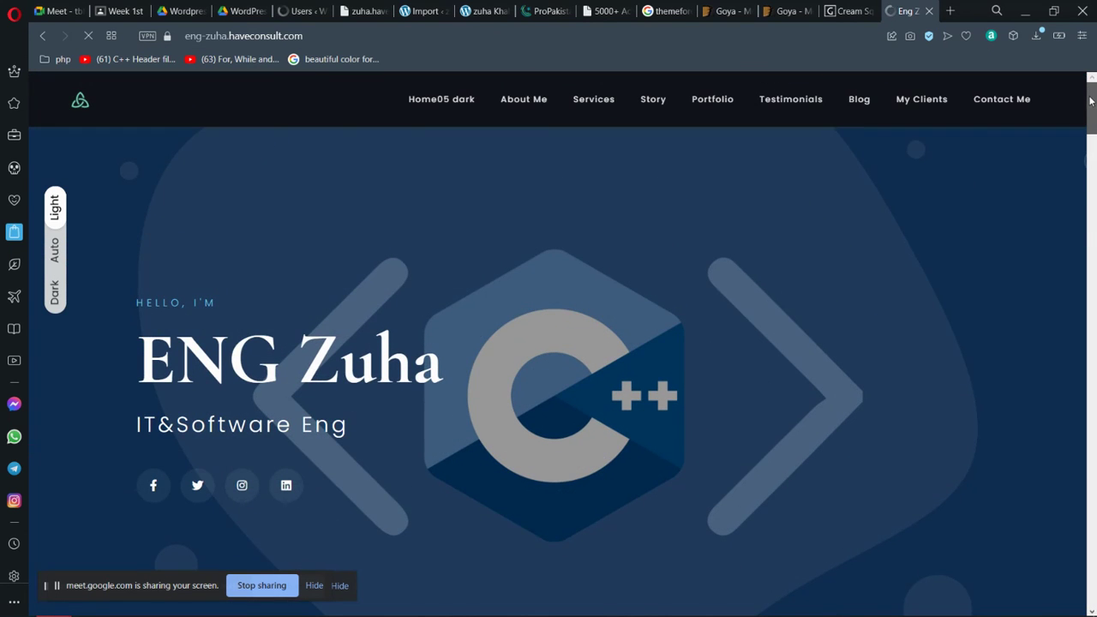
pyautogui.click(518, 95)
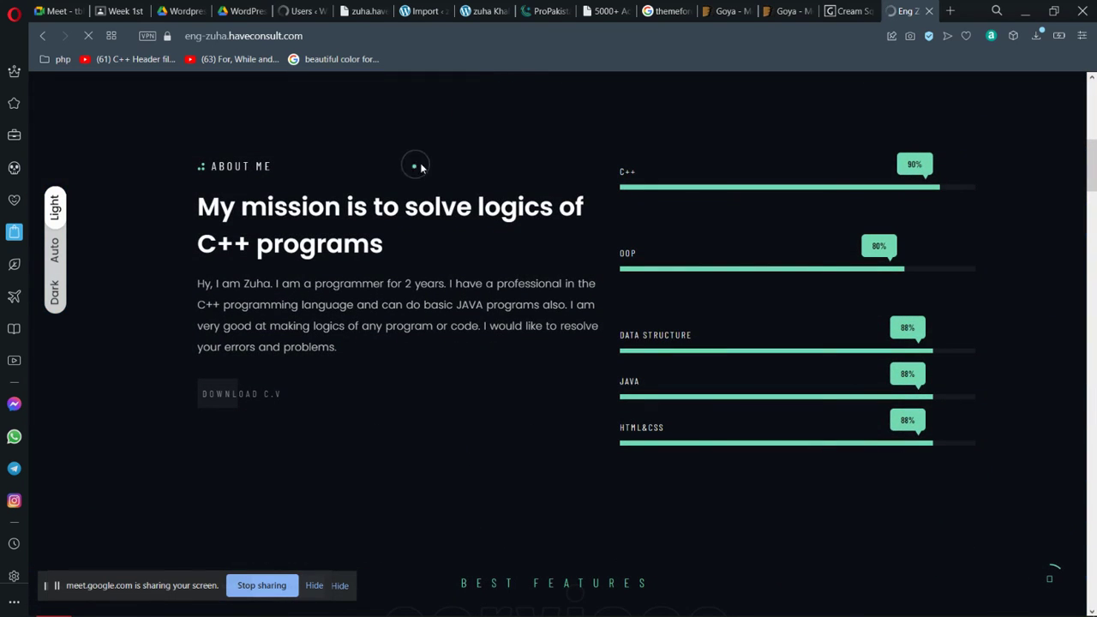
pyautogui.moveTo(1090, 162); pyautogui.dragTo(1090, 86)
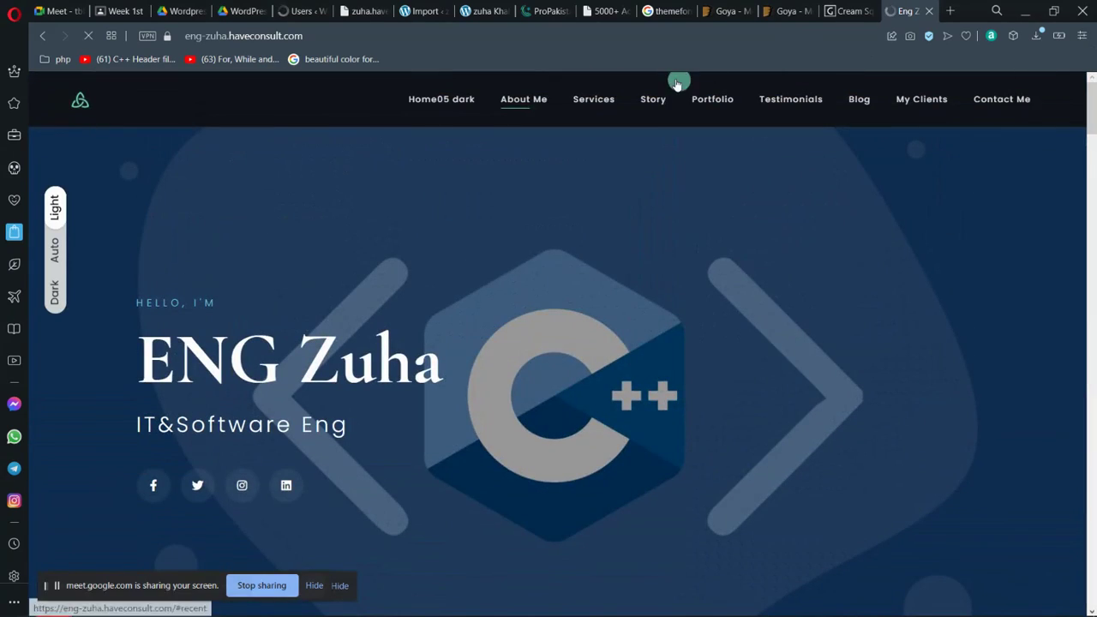
pyautogui.click(593, 103)
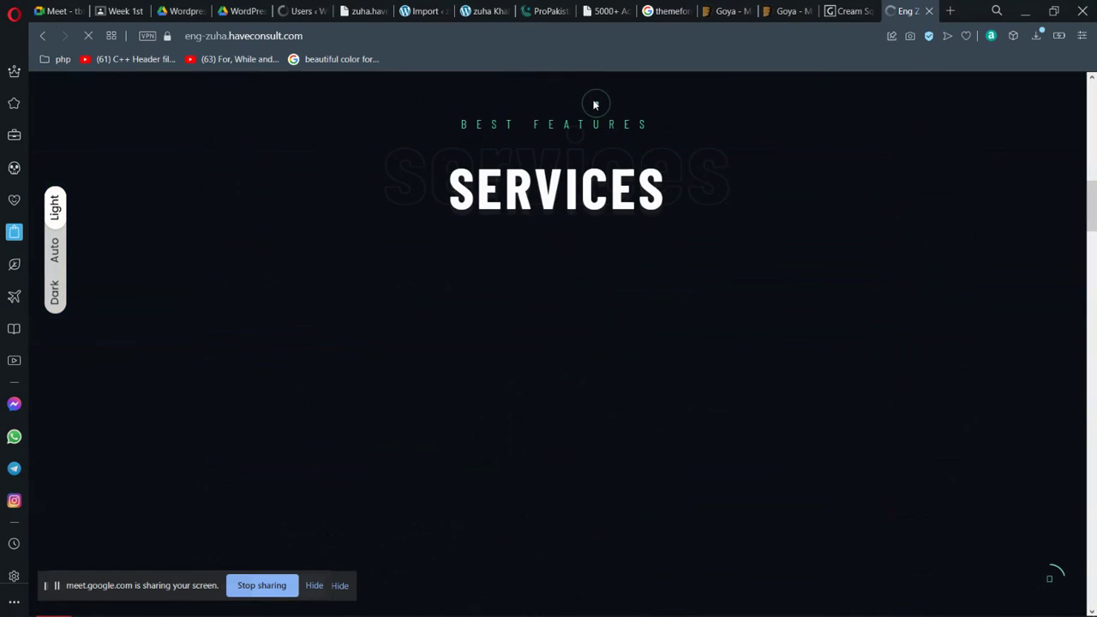